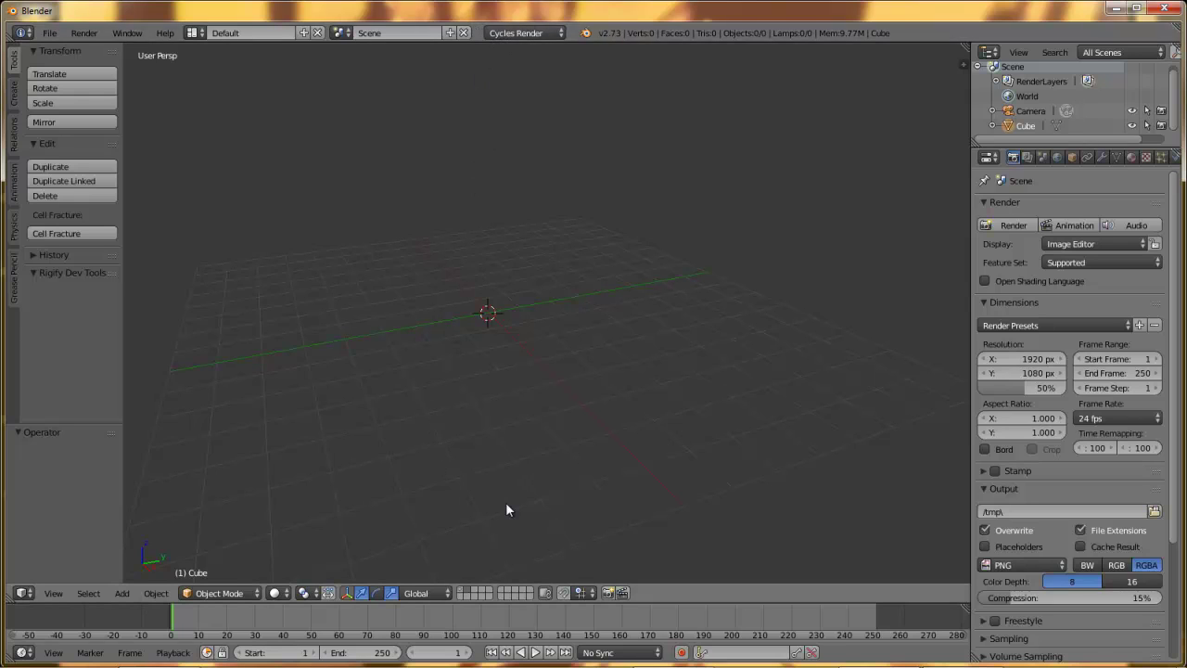
# Switch to the empty second scene layer and add a UV sphere there
pyautogui.click(461, 593)
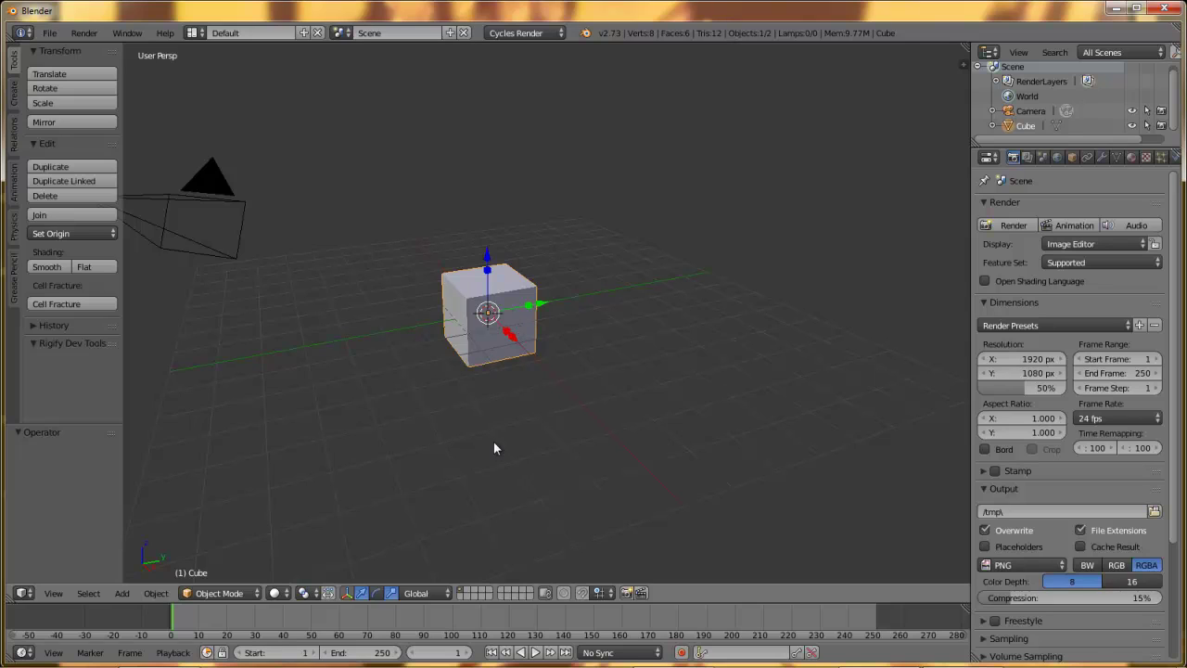
pyautogui.click(475, 590)
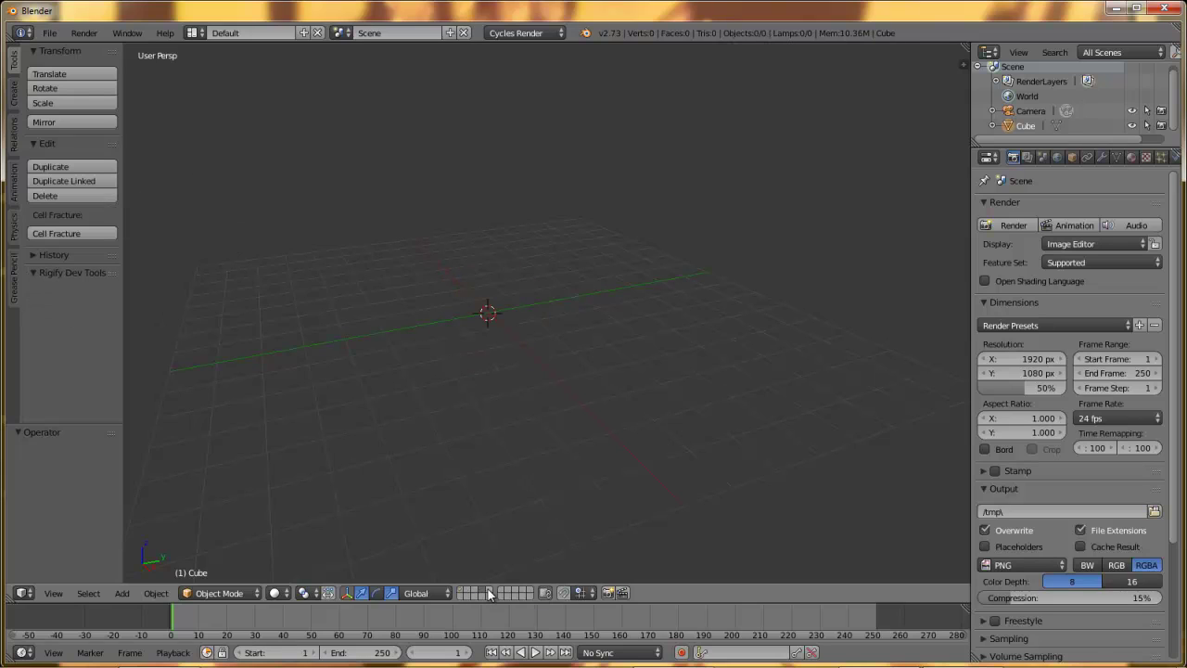
pyautogui.click(474, 592)
pyautogui.hotkey('shift', 'a')
pyautogui.moveTo(504, 313)
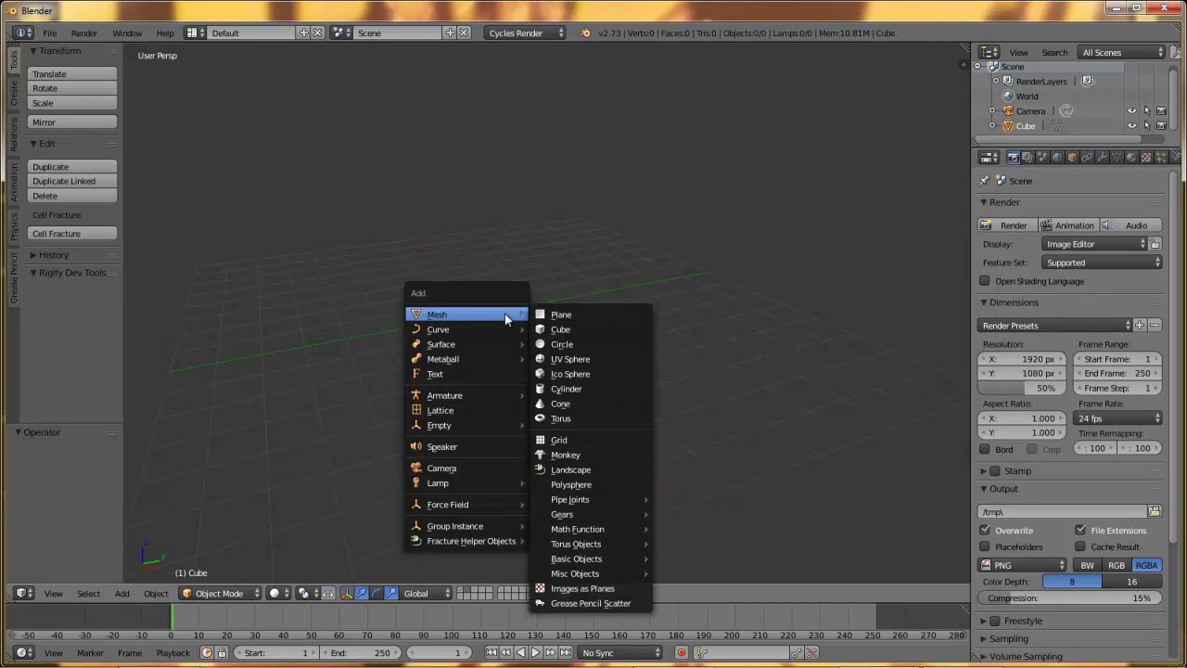
pyautogui.click(569, 359)
# Move the sphere along positive Y and about 0.9 units up on Z, and shade it smooth
pyautogui.moveTo(538, 305); pyautogui.dragTo(608, 288)
pyautogui.moveTo(564, 244); pyautogui.dragTo(566, 216)
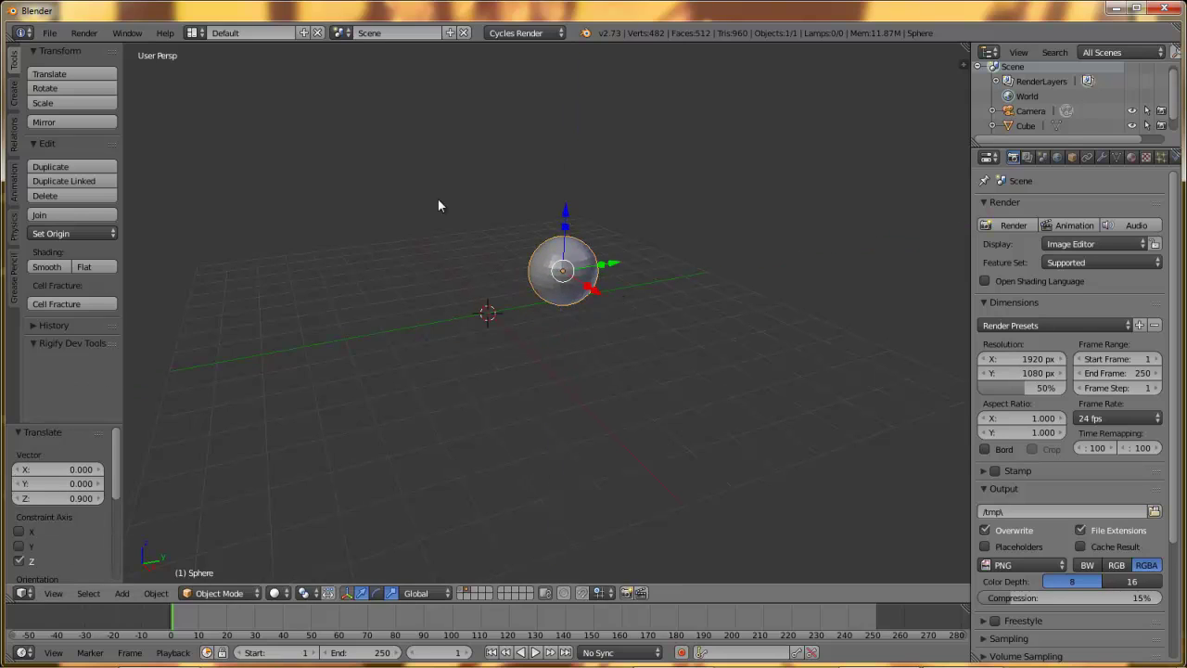
pyautogui.click(46, 266)
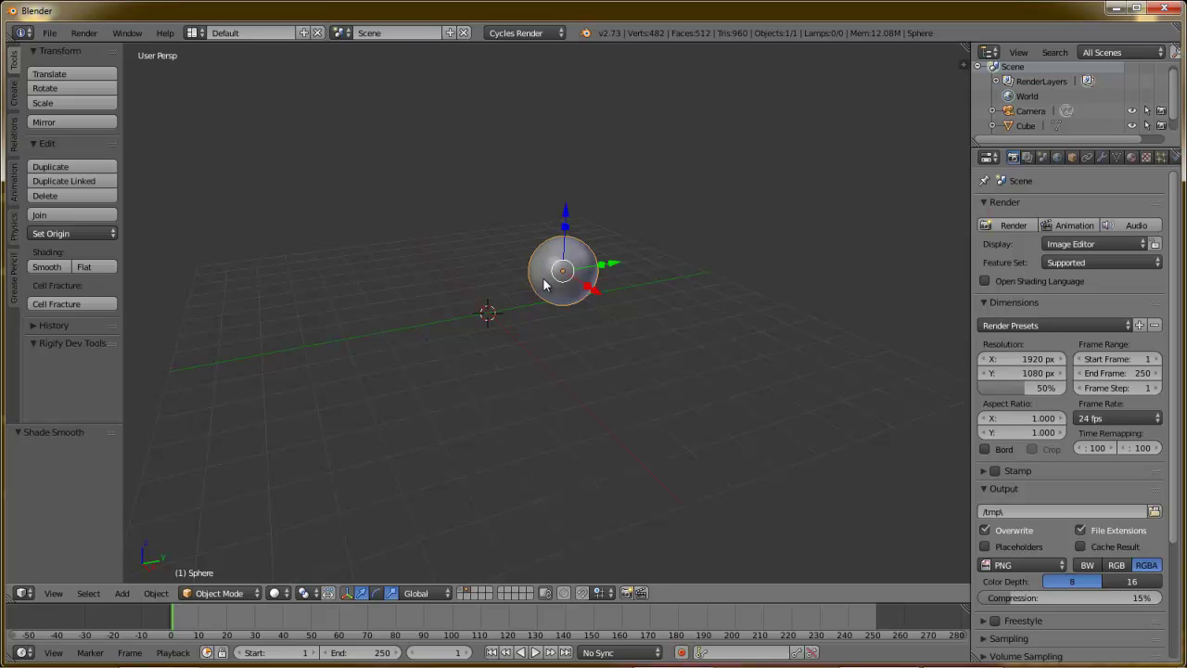
# Raise the cube on the first layer by about 1.061 units on Z, and show the first two layers together
pyautogui.click(467, 594)
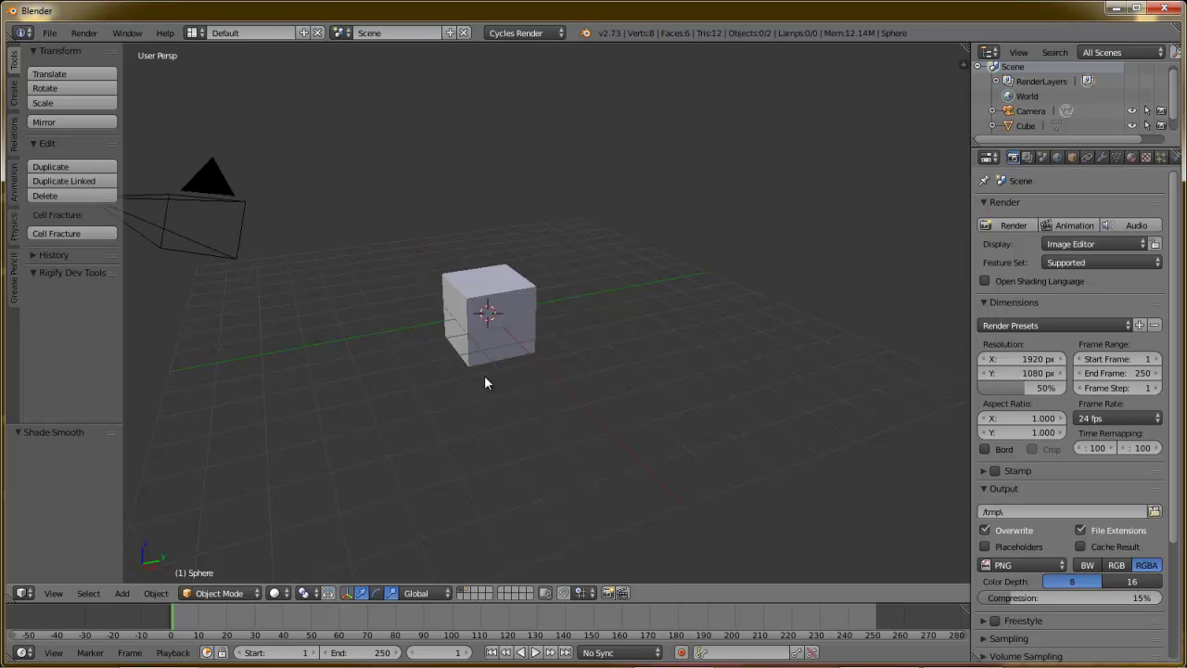
pyautogui.moveTo(492, 262); pyautogui.dragTo(480, 228)
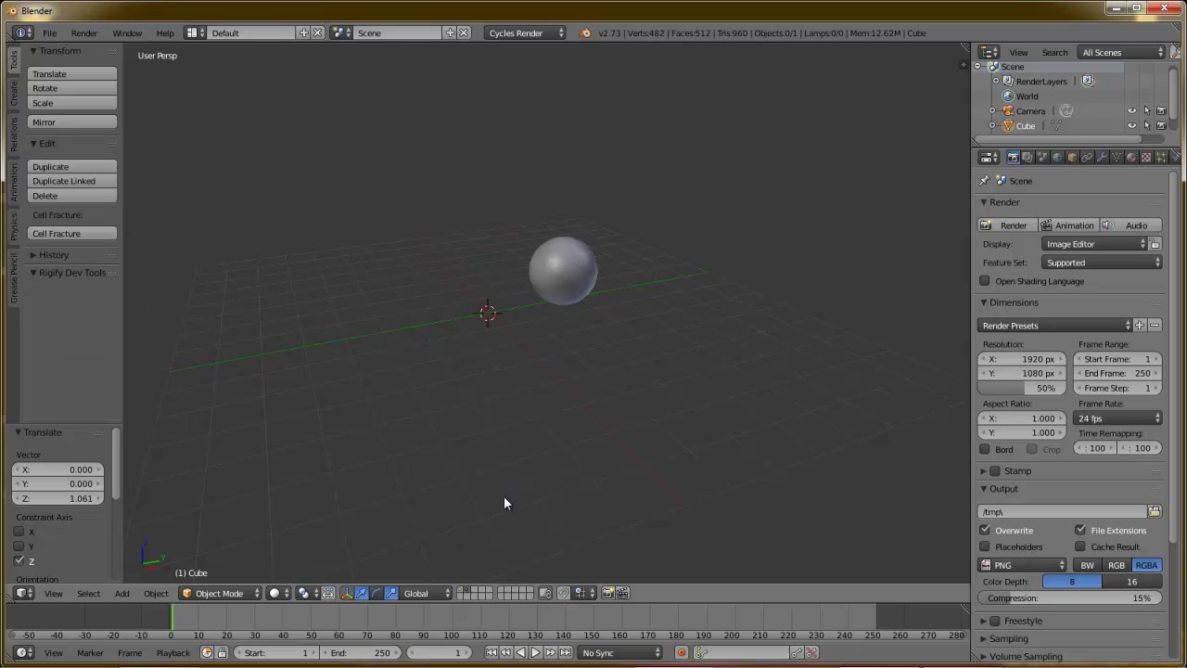
pyautogui.click(469, 592)
pyautogui.click(462, 589)
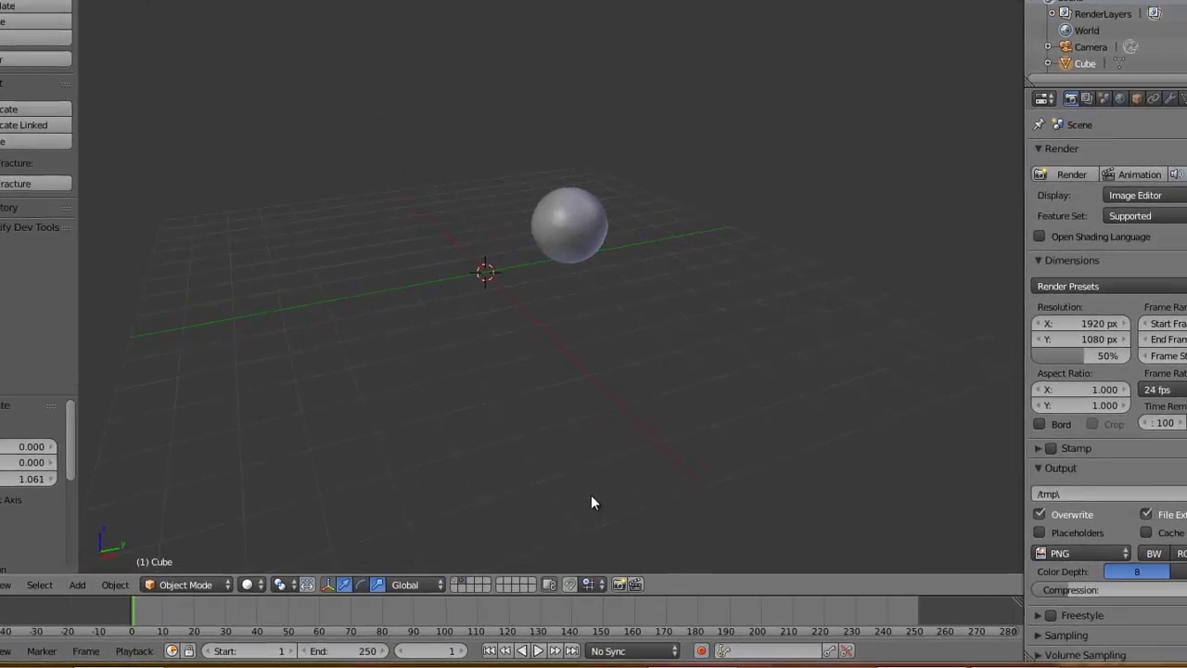
pyautogui.keyDown('shift'); pyautogui.click(458, 584); pyautogui.keyUp('shift')
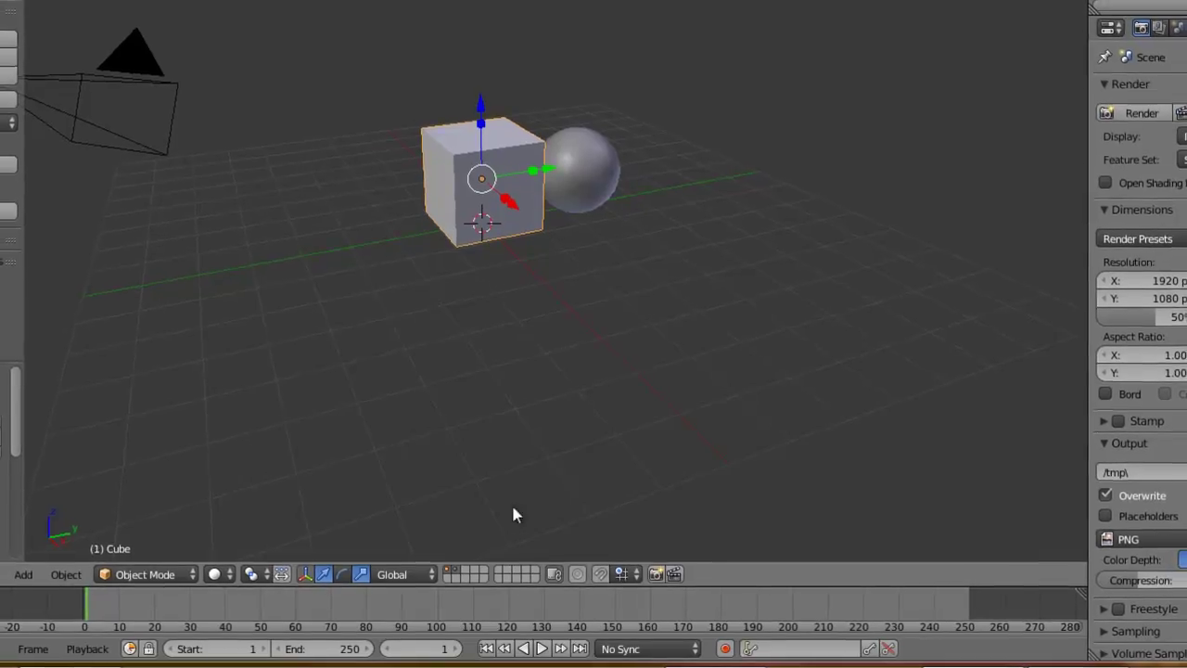
# Move the cube along negative Y and about -1.66 units along X
pyautogui.press('g')
pyautogui.press('y')
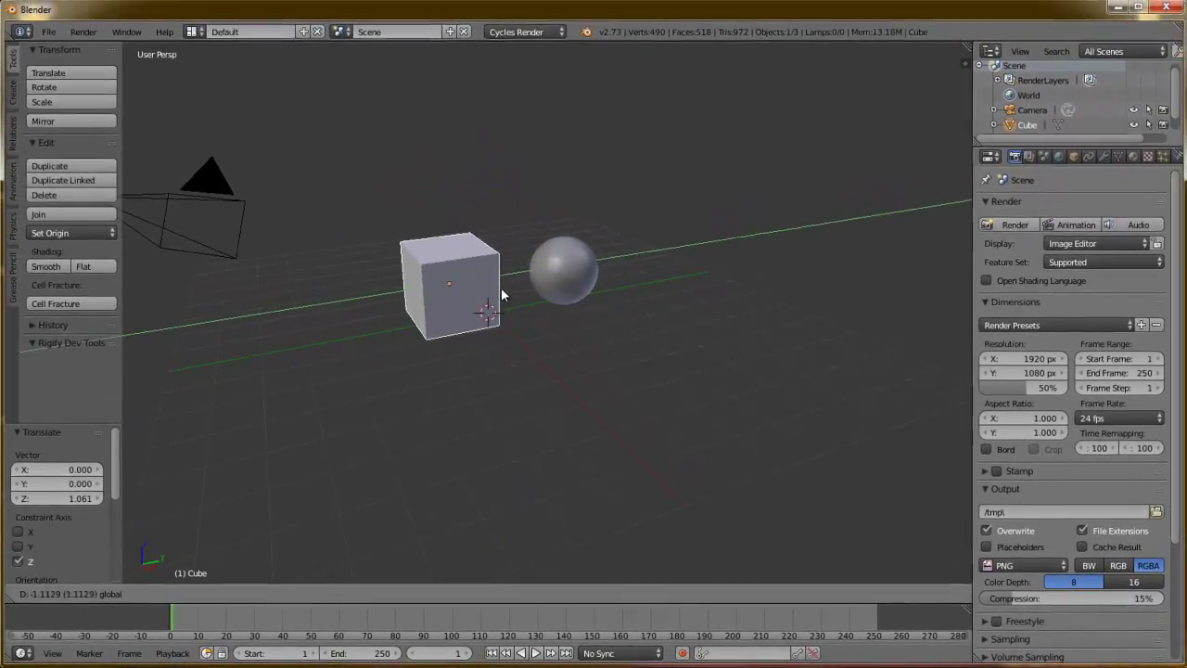
pyautogui.click(533, 269)
pyautogui.moveTo(332, 331); pyautogui.dragTo(473, 366, button='middle')
pyautogui.press('g')
pyautogui.press('x')
pyautogui.click(490, 291)
# Shift the sphere slightly farther along the positive Y axis
pyautogui.rightClick(486, 240)
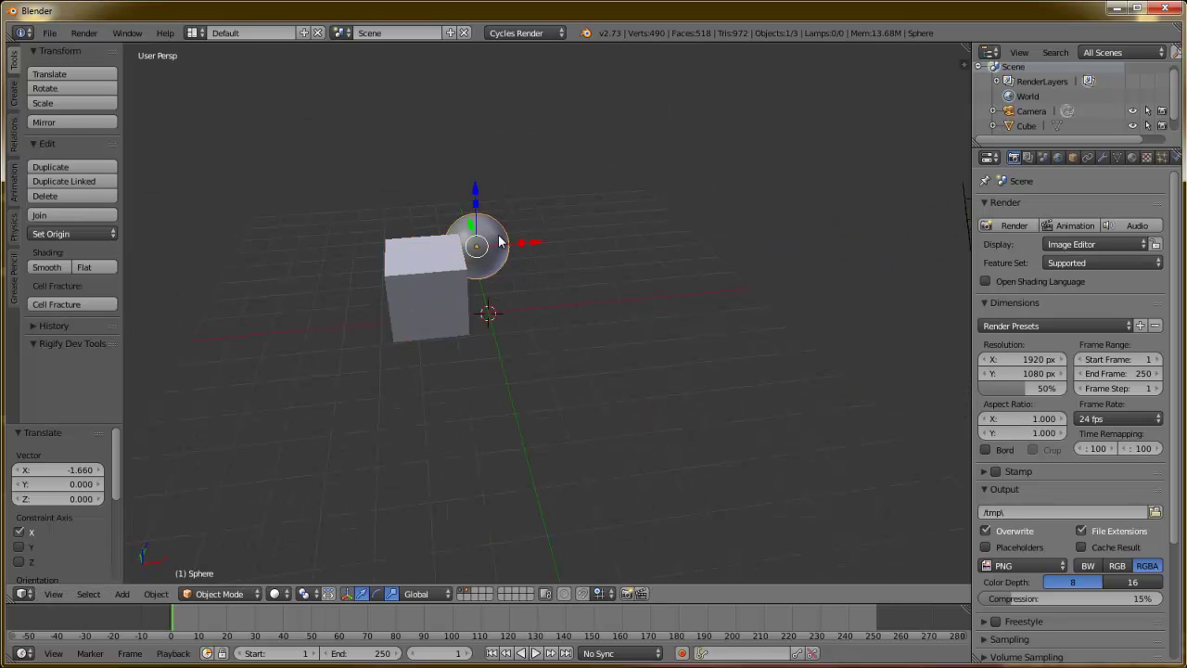
pyautogui.moveTo(538, 344); pyautogui.dragTo(425, 341, button='middle')
pyautogui.moveTo(568, 241); pyautogui.dragTo(585, 236)
# Add a monkey mesh and move it about -3.04 units along Y
pyautogui.hotkey('shift', 'a')
pyautogui.moveTo(528, 292)
pyautogui.click(593, 432)
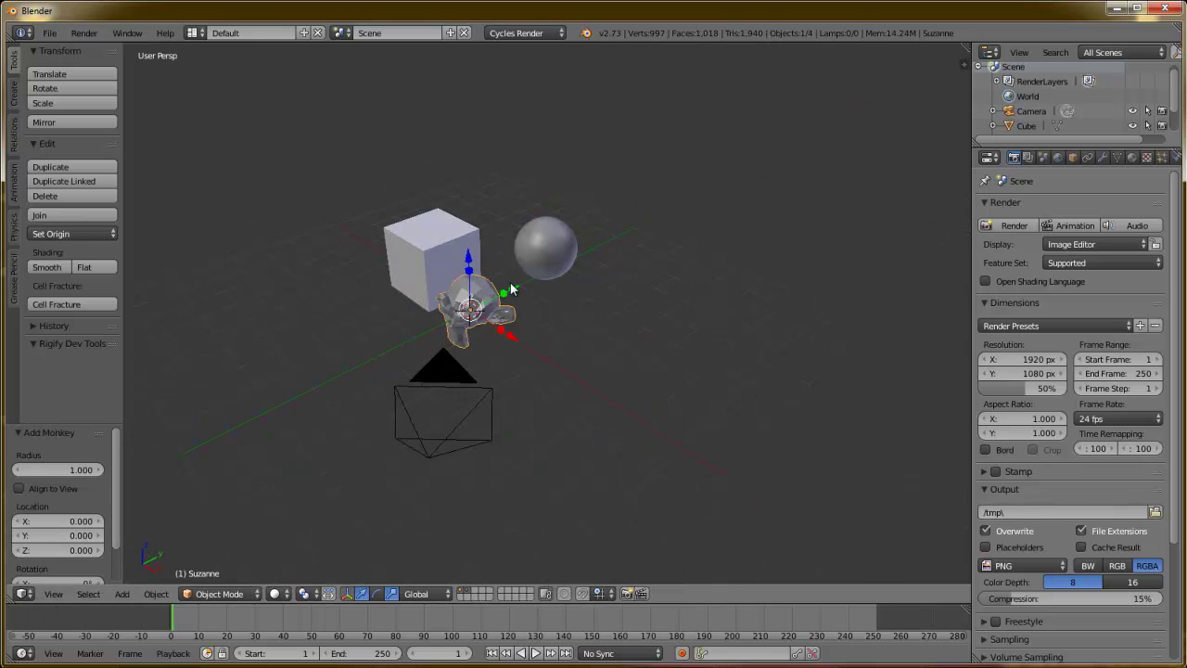
pyautogui.press('g')
pyautogui.press('y')
pyautogui.click(427, 328)
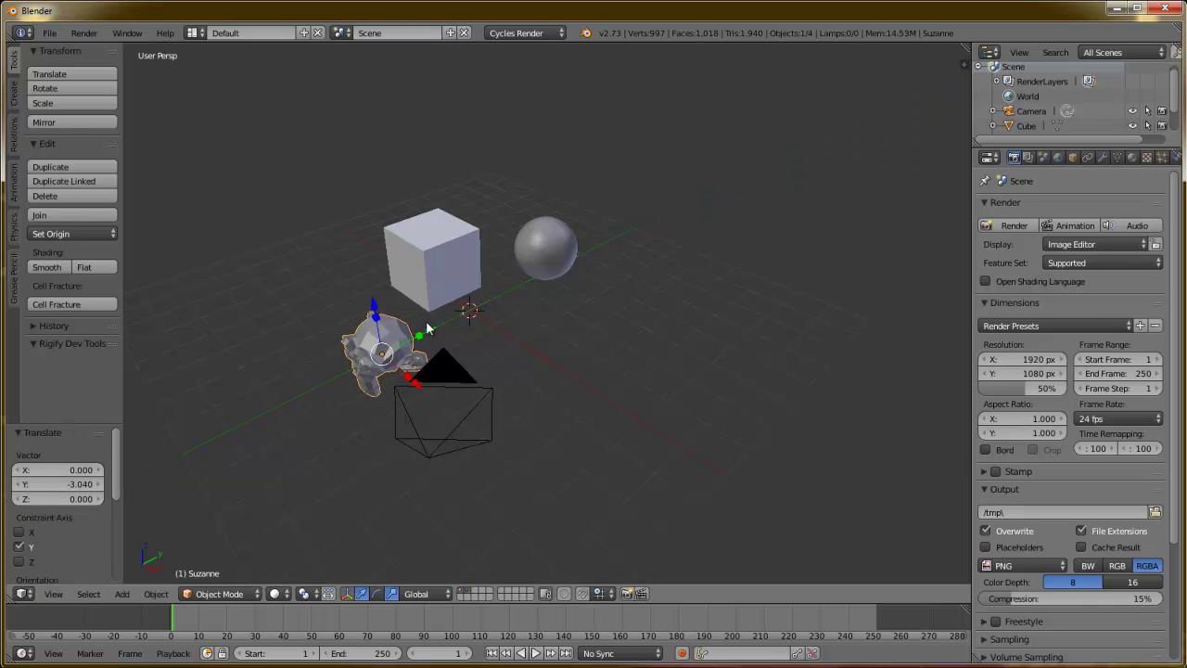
# Apply a level 2 subdivision surface to the monkey head and shade it smooth
pyautogui.hotkey('ctrl', '2')
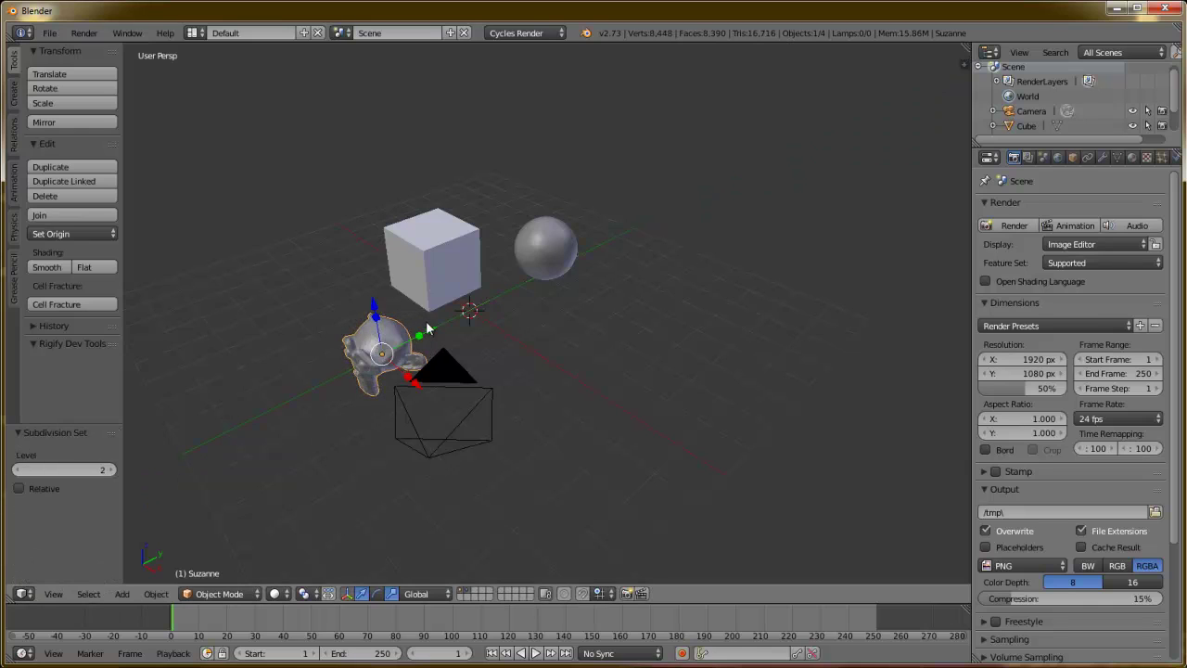
pyautogui.click(48, 268)
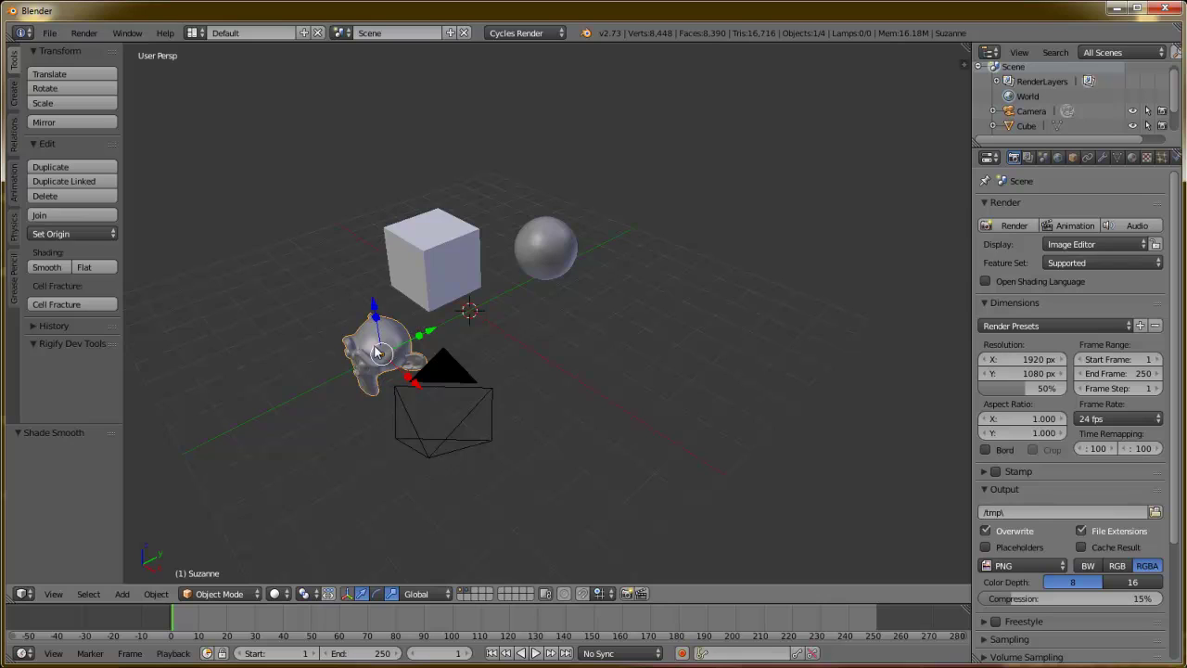
# Tilt the monkey head backward about 38° in the right orthographic view
pyautogui.press('KP_3')
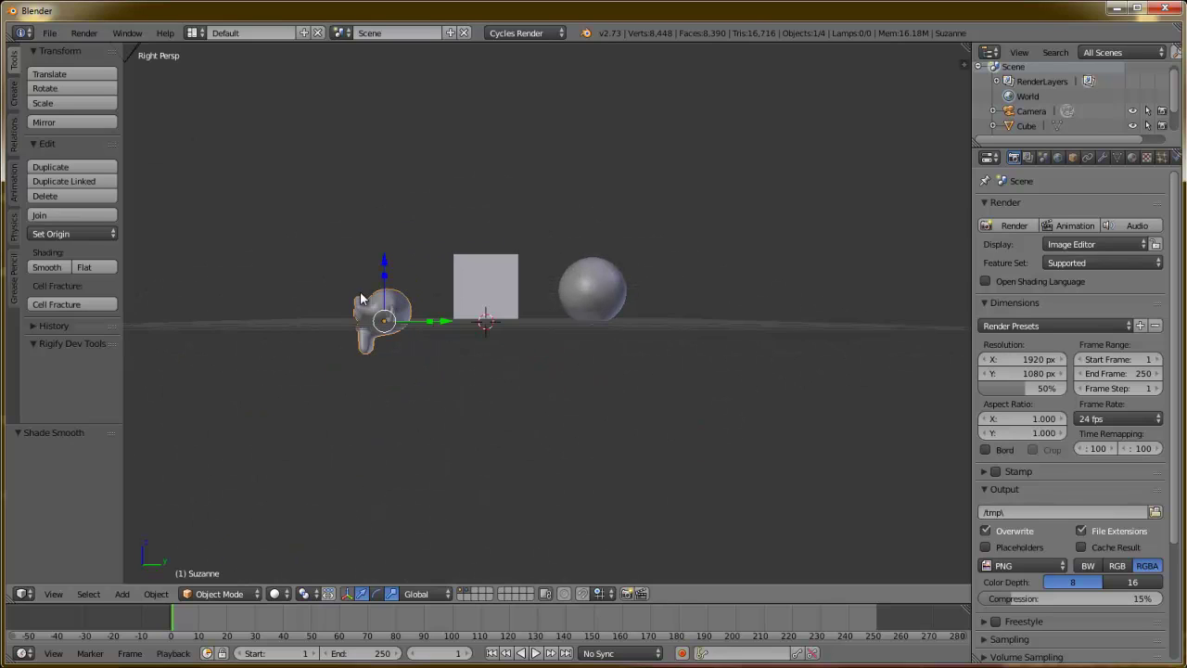
pyautogui.press('KP_5')
pyautogui.scroll(4, 360, 291)
pyautogui.keyDown('shift'); pyautogui.moveTo(380, 288); pyautogui.dragTo(595, 262, button='middle'); pyautogui.keyUp('shift')
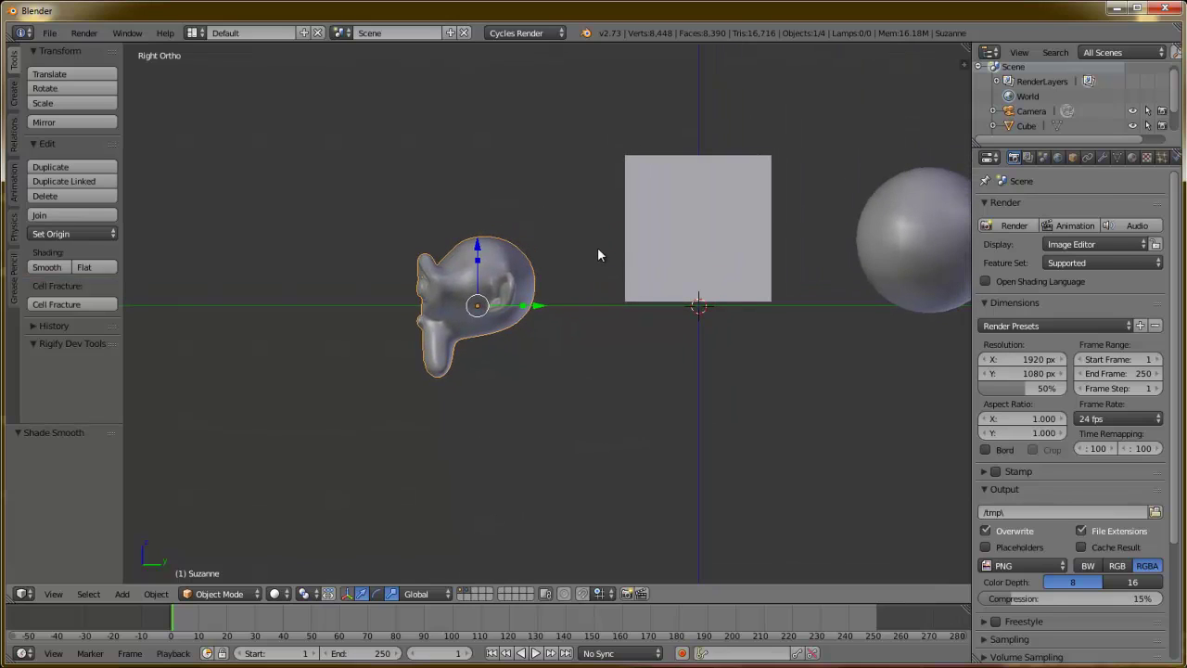
pyautogui.press('r')
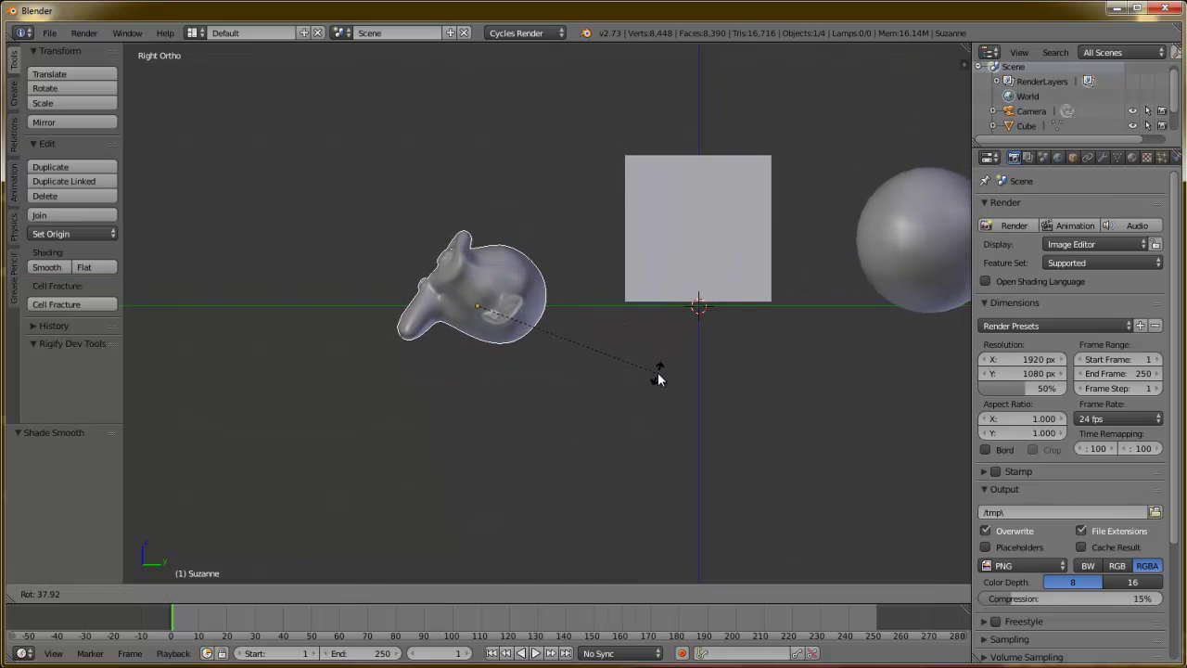
pyautogui.click(657, 372)
# Raise the monkey head about 0.519 units on Z and fine-tune its tilt by about -2.775°
pyautogui.moveTo(476, 244); pyautogui.dragTo(481, 215)
pyautogui.press('r')
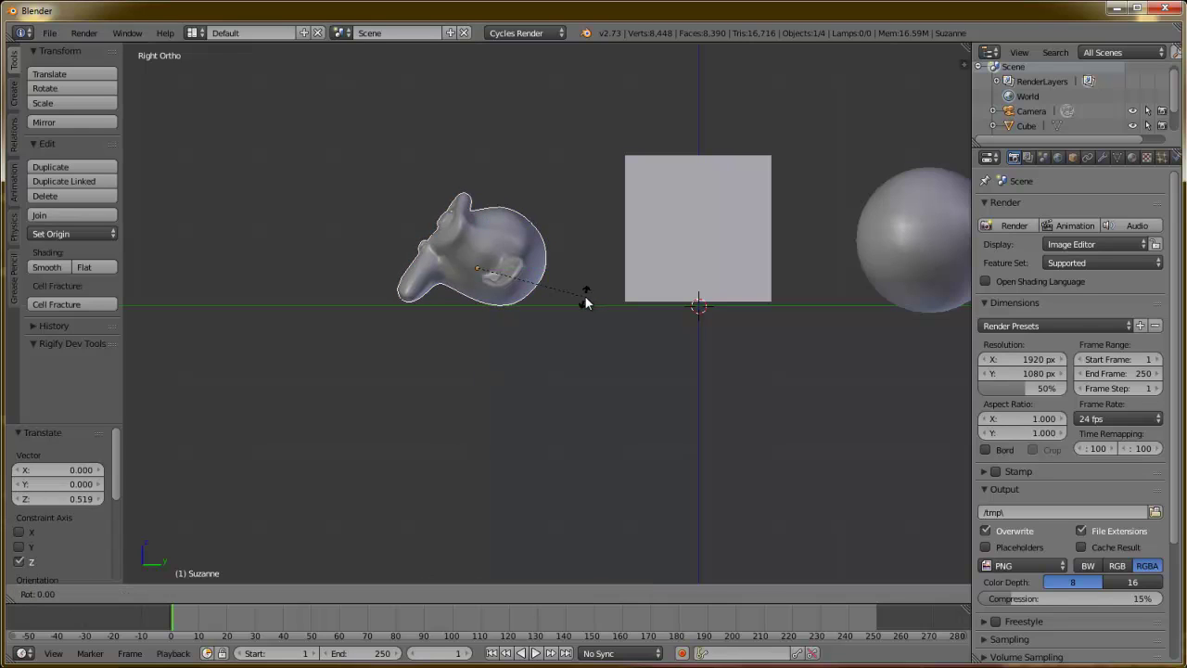
pyautogui.click(587, 297)
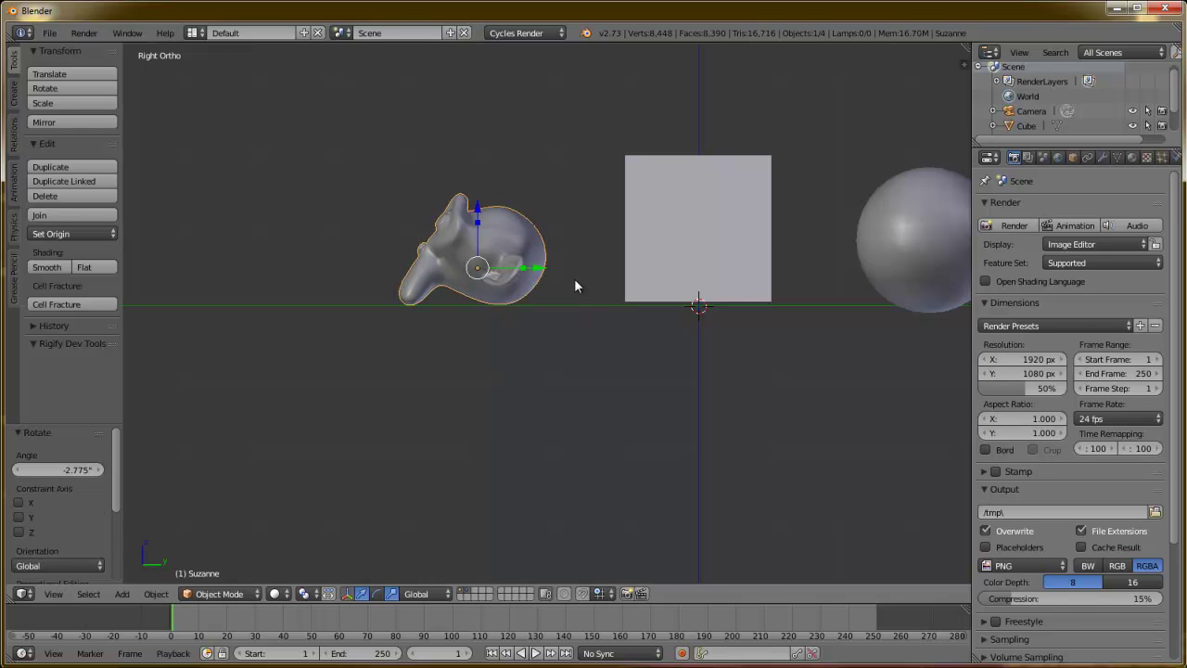
# Add a plane as a floor and scale it up by about 5.315, followed by a further 2.502
pyautogui.scroll(-4, 562, 316)
pyautogui.moveTo(531, 342); pyautogui.dragTo(599, 370, button='middle')
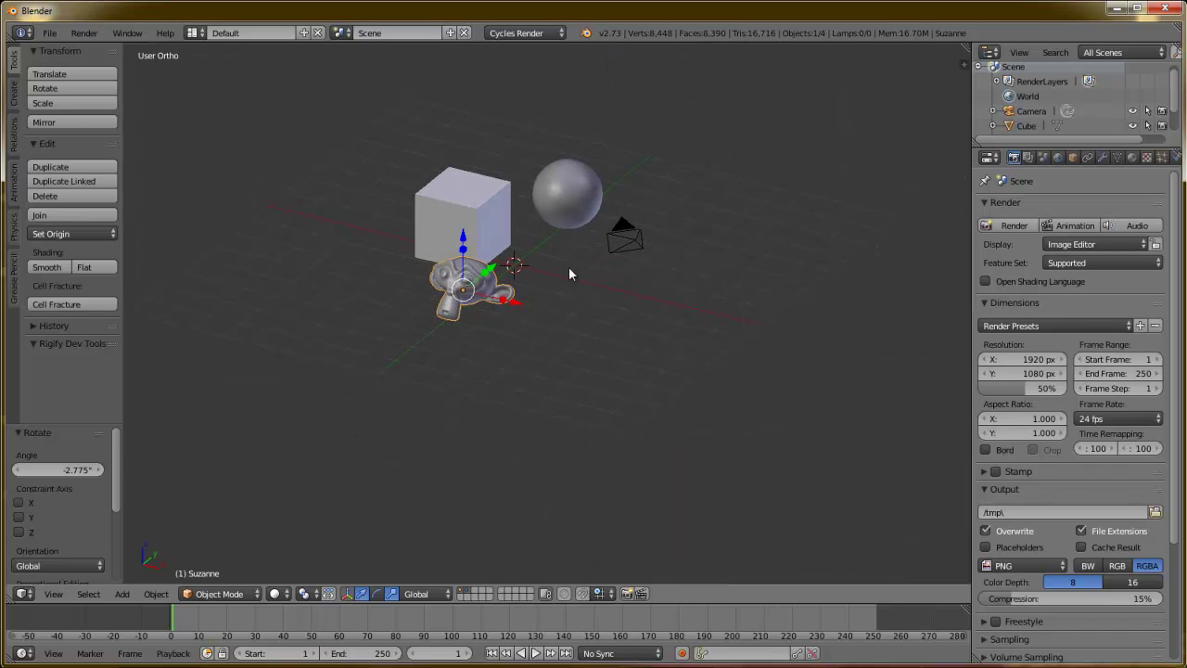
pyautogui.hotkey('shift', 'a')
pyautogui.moveTo(569, 266)
pyautogui.click(686, 267)
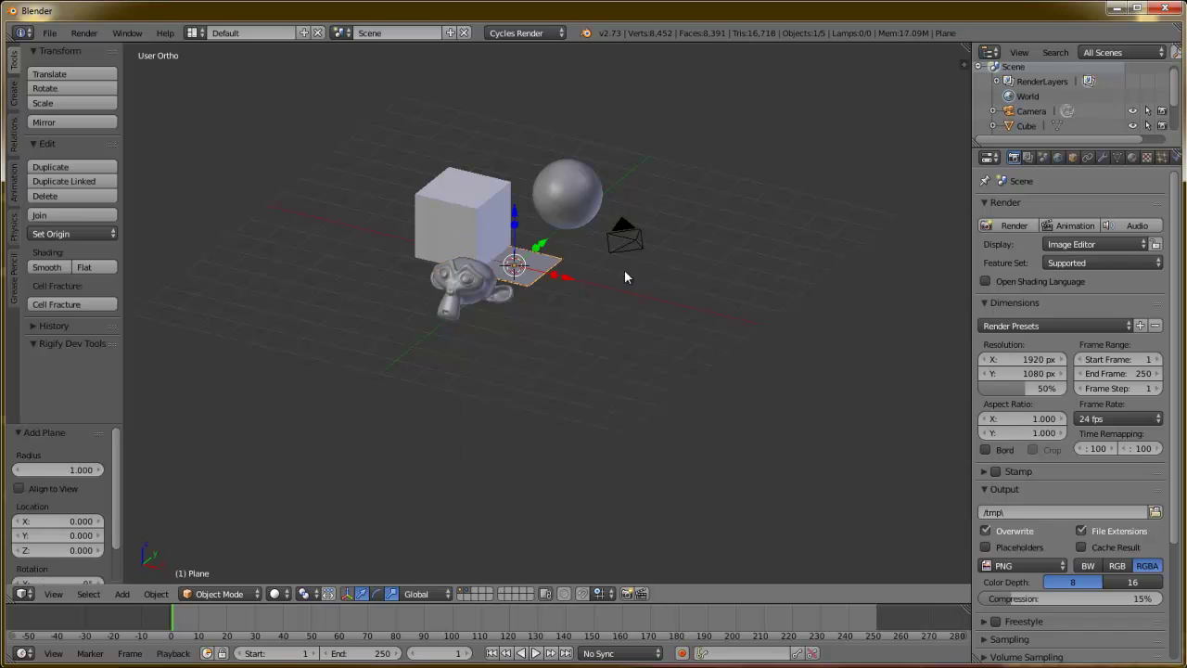
pyautogui.press('s')
pyautogui.click(818, 458)
pyautogui.press('s')
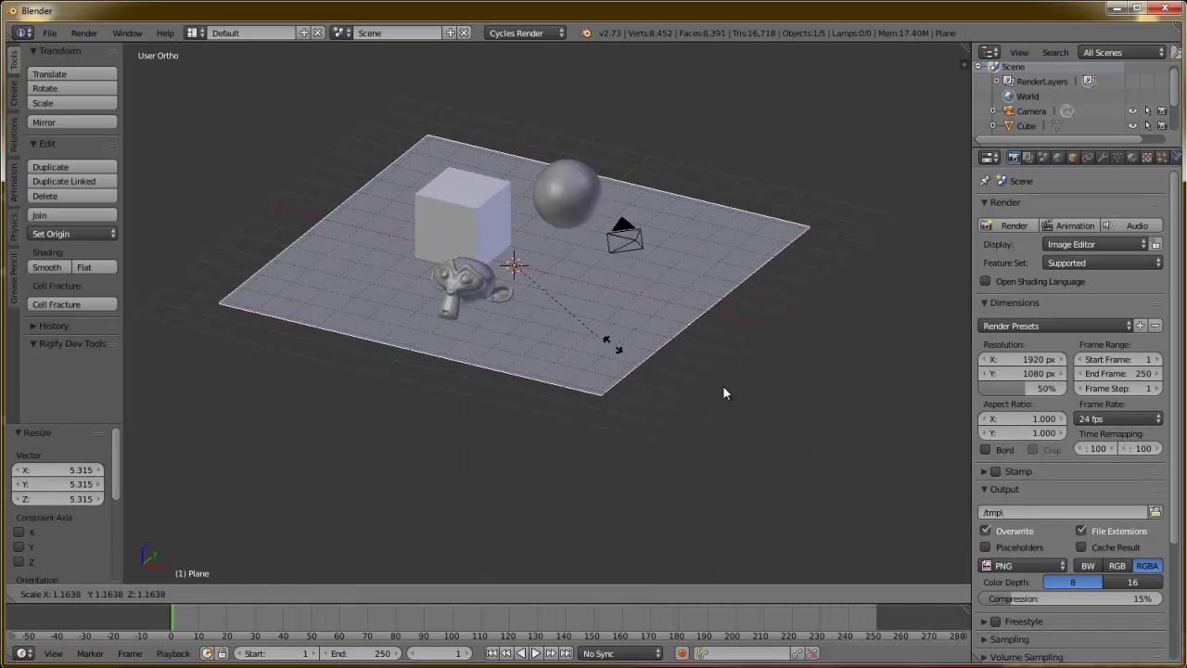
pyautogui.click(740, 405)
# Align the camera to the front orthographic view of the scene
pyautogui.press('KP_1')
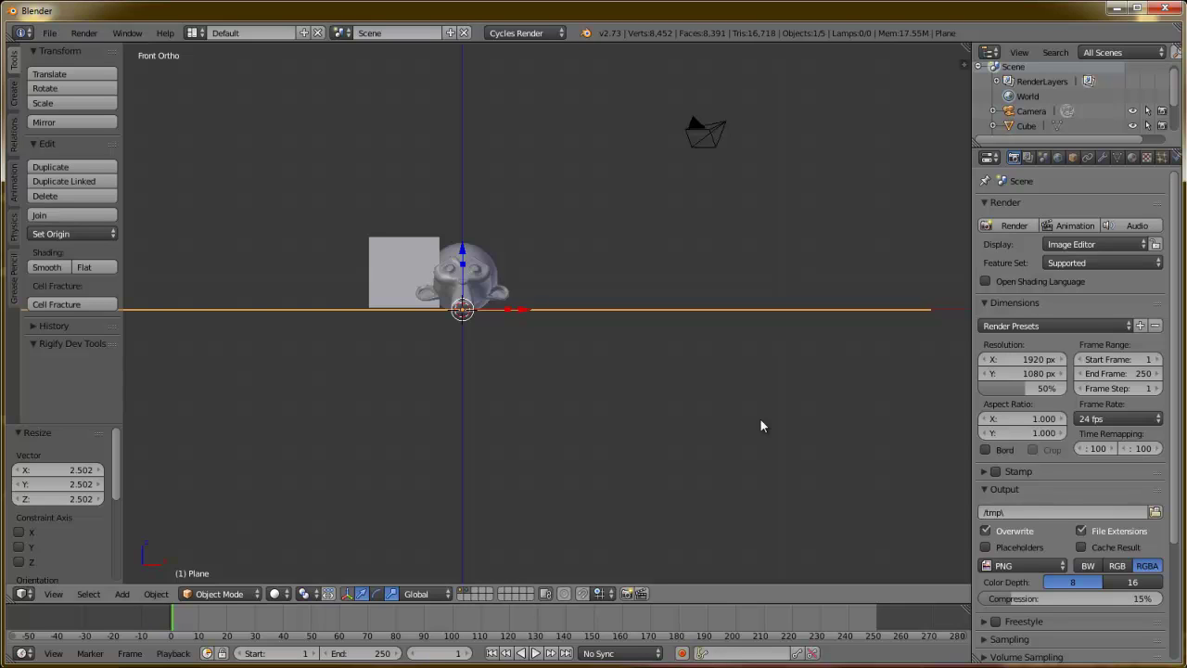
pyautogui.press('ctrl+alt+KP_0')
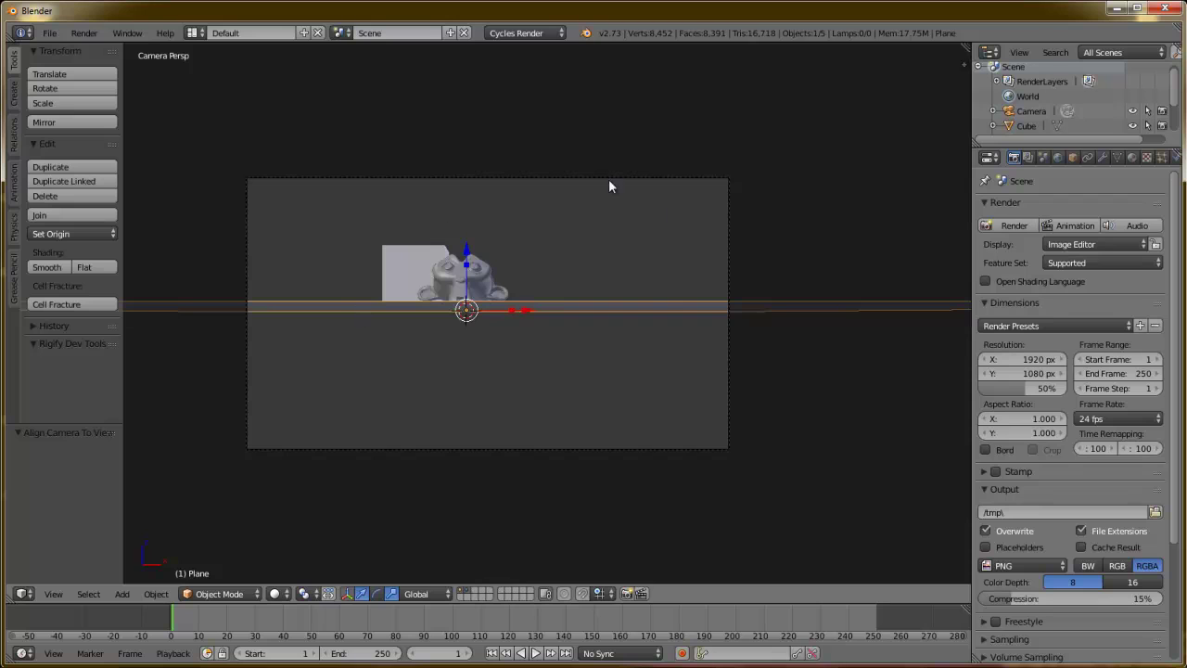
pyautogui.scroll(3, 517, 291)
pyautogui.scroll(-2, 517, 293)
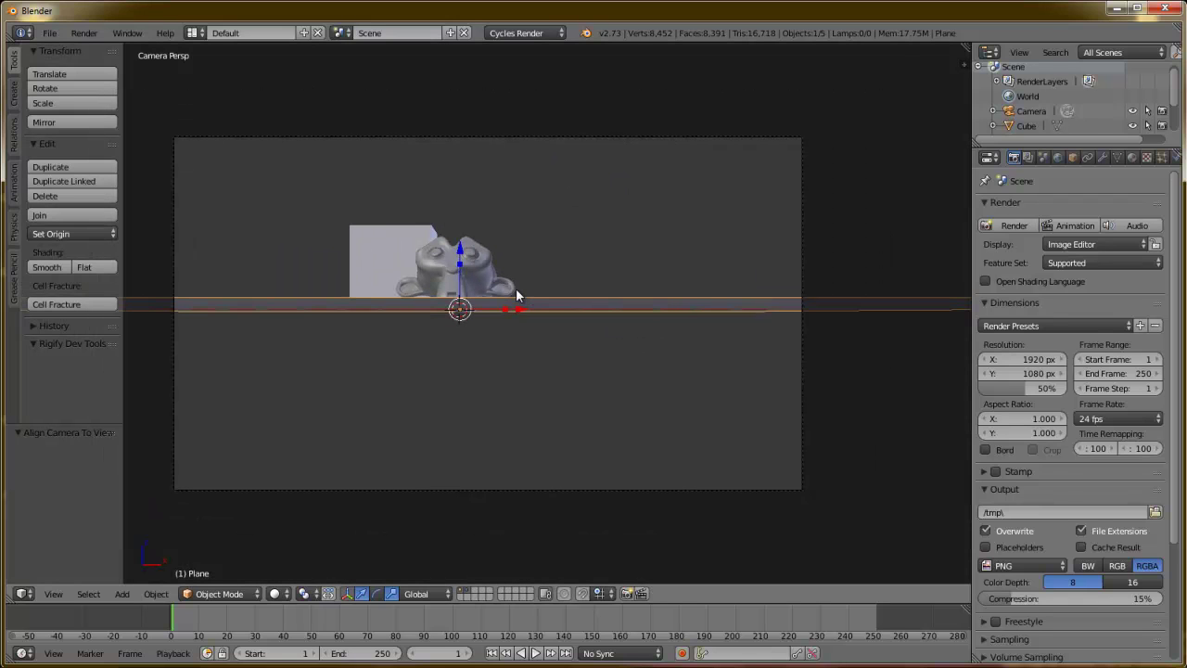
# Move the camera about -0.913 units on X and 1.283 units up on Z to reframe the objects
pyautogui.rightClick(599, 139)
pyautogui.press('g')
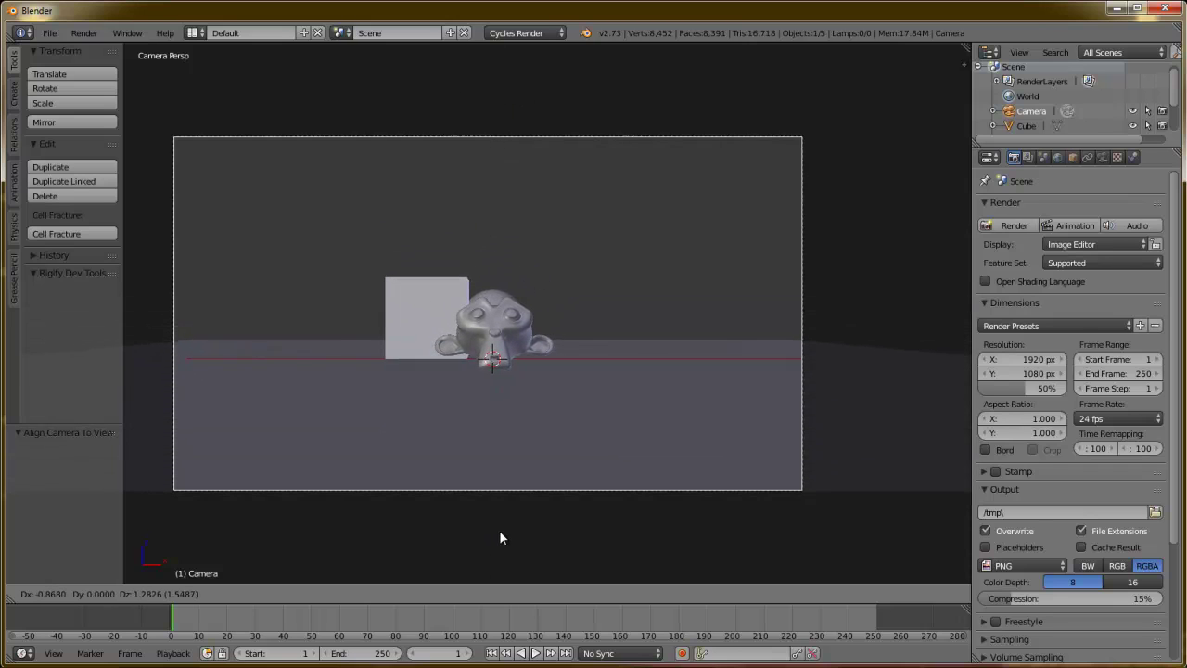
pyautogui.click(494, 538)
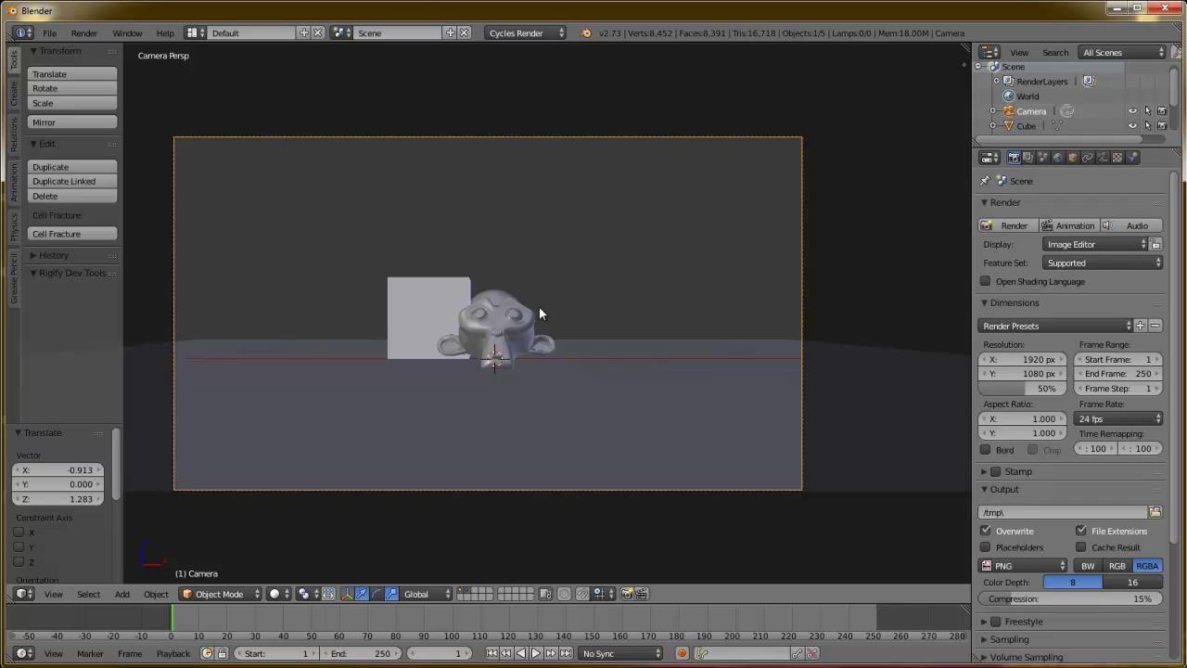
# Spread the objects apart along X, moving the cube about -1.176 units and the monkey head about 2.606 units
pyautogui.rightClick(416, 312)
pyautogui.moveTo(493, 320); pyautogui.dragTo(446, 325)
pyautogui.rightClick(531, 342)
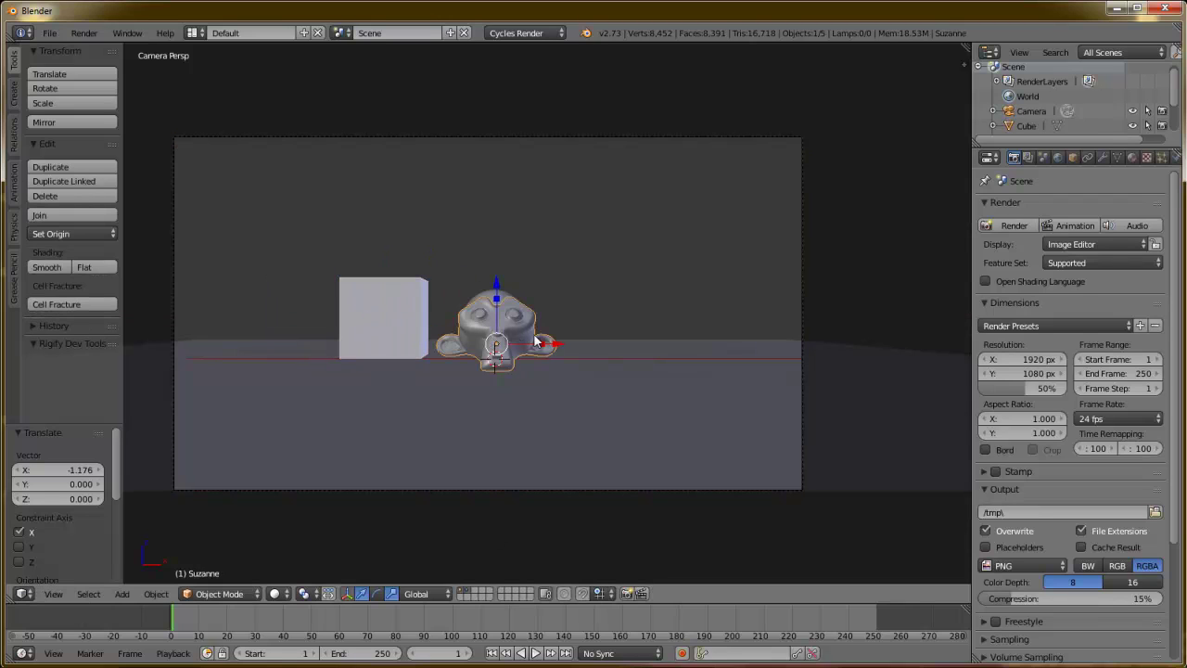
pyautogui.moveTo(553, 344); pyautogui.dragTo(675, 369)
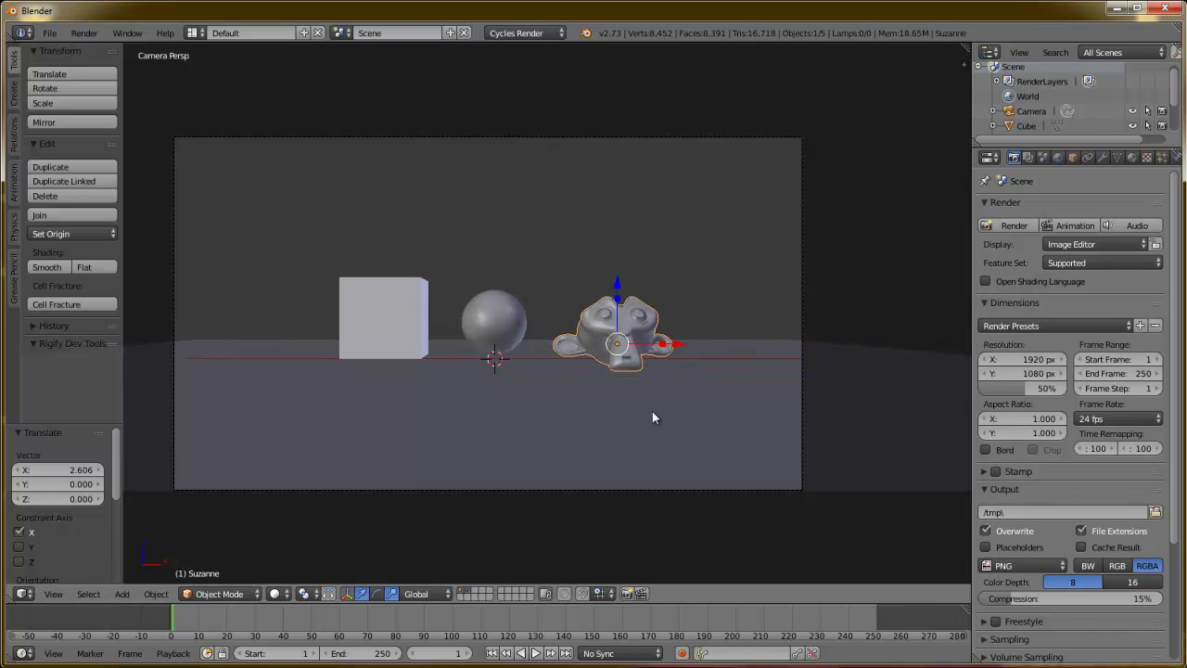
# Move the monkey head about -2.108 units and the sphere about 4.121 units along Y, and return to the camera view
pyautogui.moveTo(648, 410); pyautogui.dragTo(537, 382, button='middle')
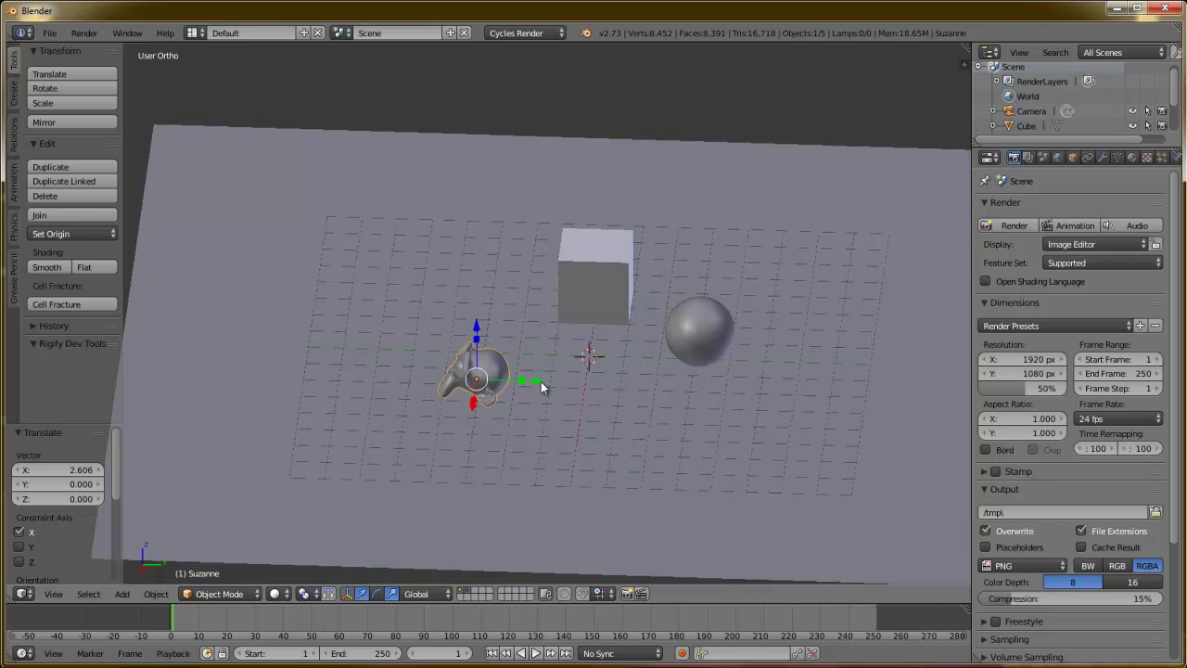
pyautogui.moveTo(543, 386); pyautogui.dragTo(468, 382)
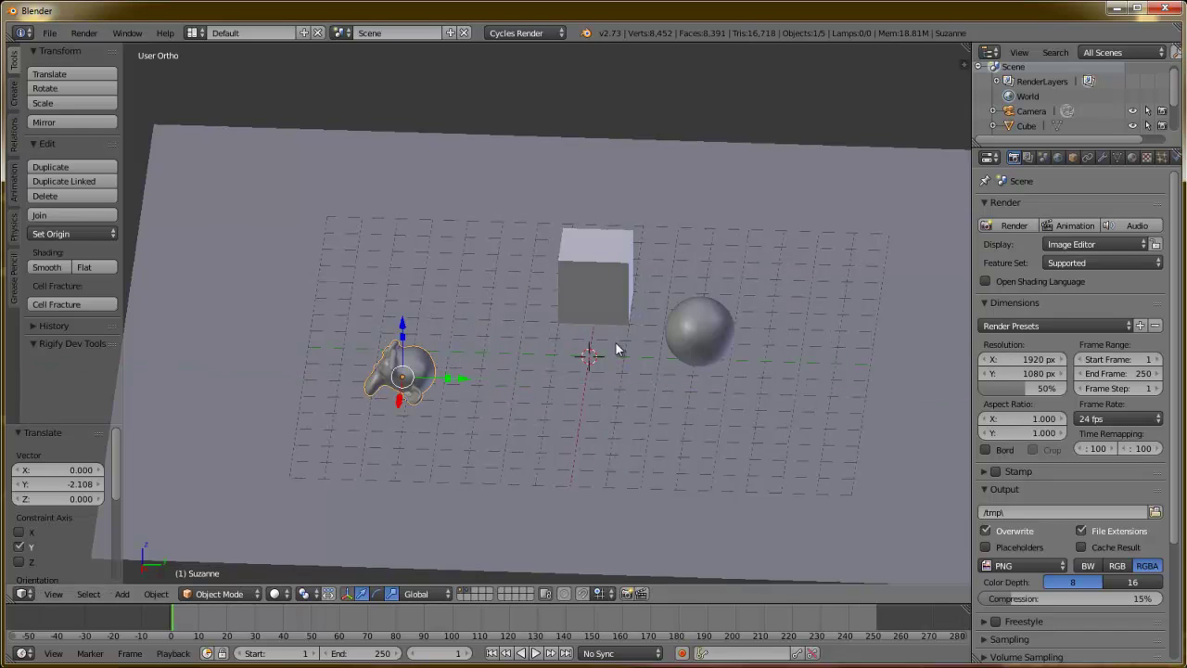
pyautogui.rightClick(688, 321)
pyautogui.moveTo(750, 330); pyautogui.dragTo(901, 341)
pyautogui.press('KP_0')
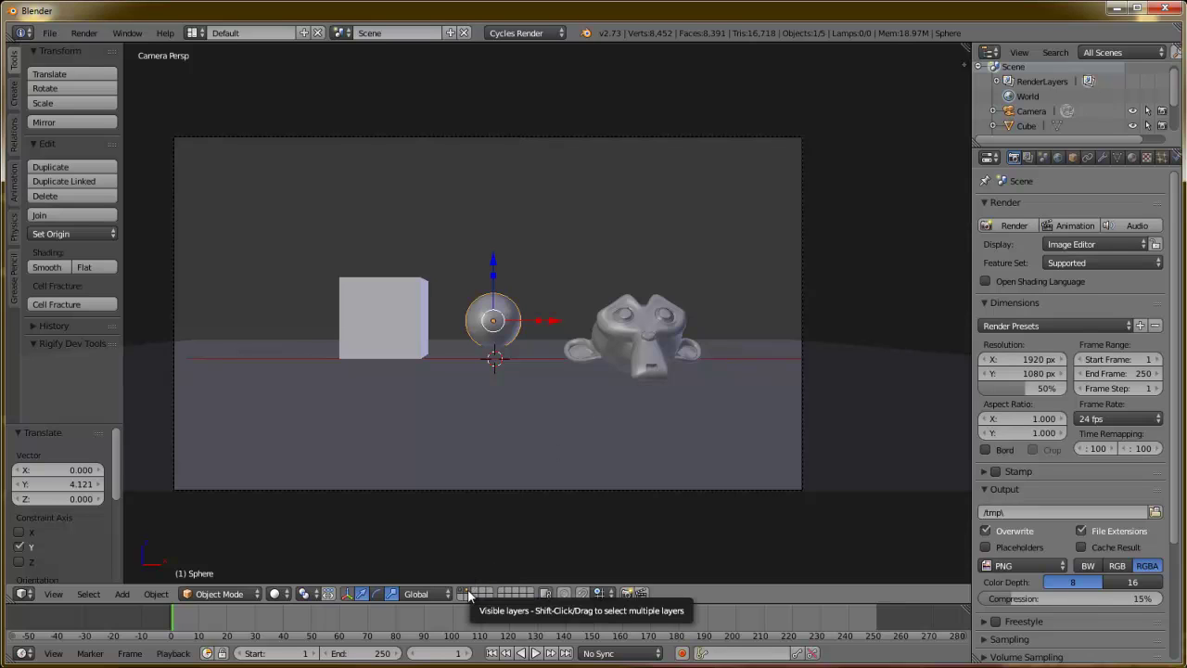
# View the first layer by itself, followed by the second layer by itself
pyautogui.press('Delete')
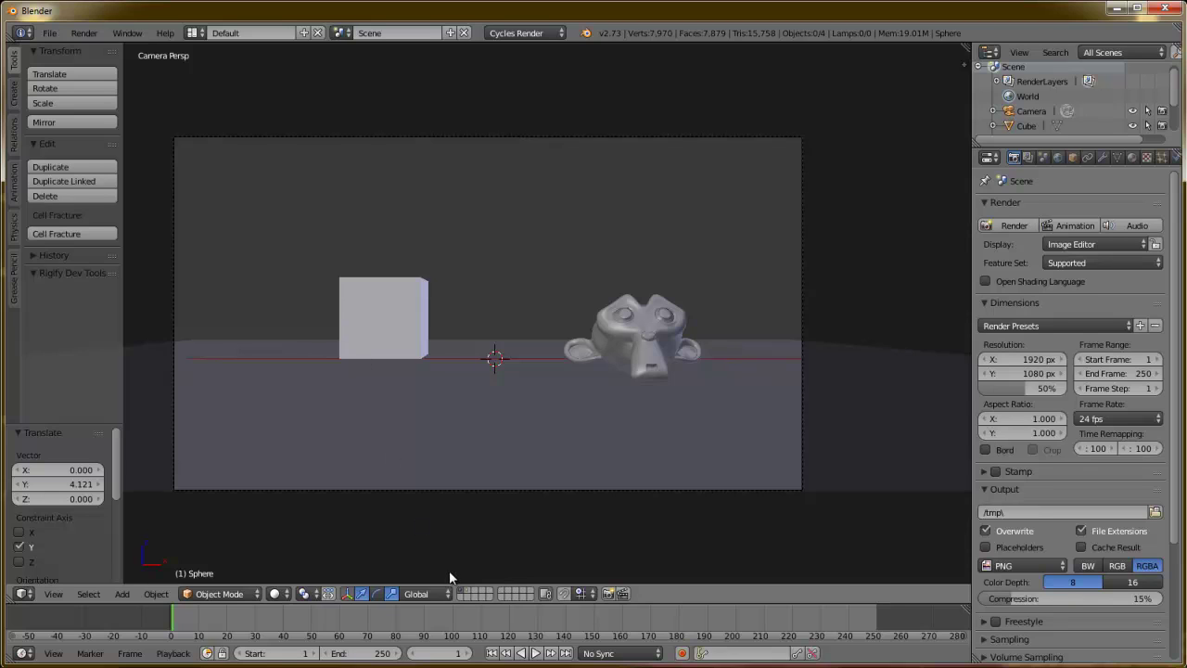
pyautogui.click(468, 593)
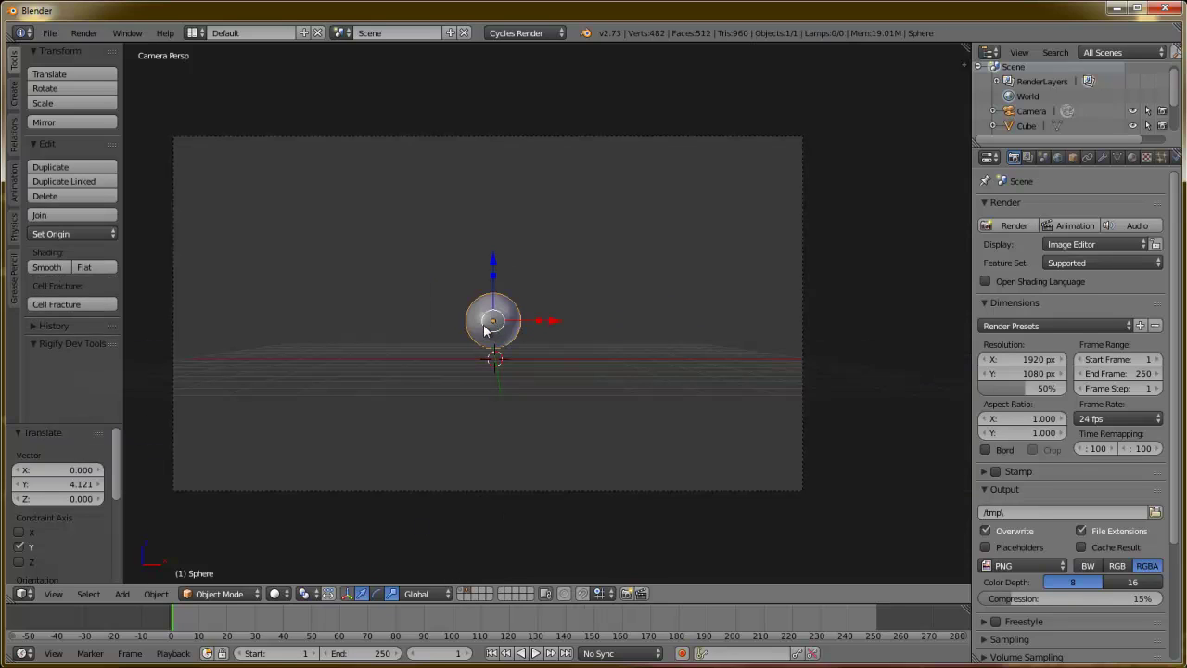
# Compare what the first and second layers hold, and select the monkey head, cube and floor plane individually on the first layer
pyautogui.click(476, 590)
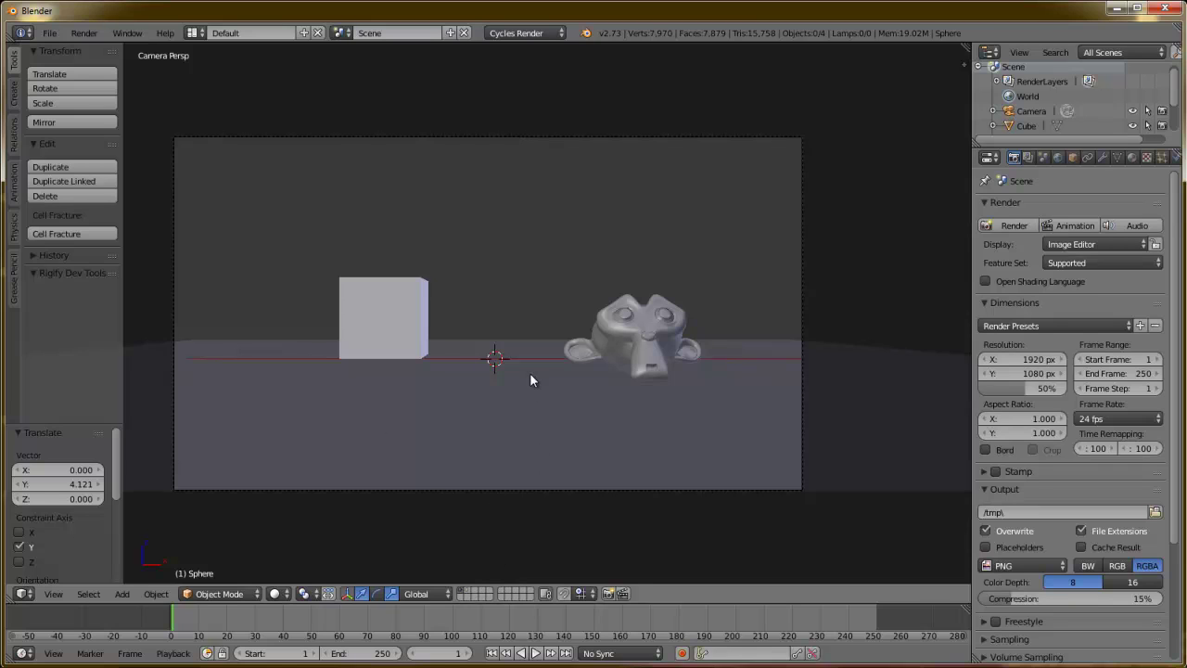
pyautogui.rightClick(619, 370)
pyautogui.rightClick(390, 314)
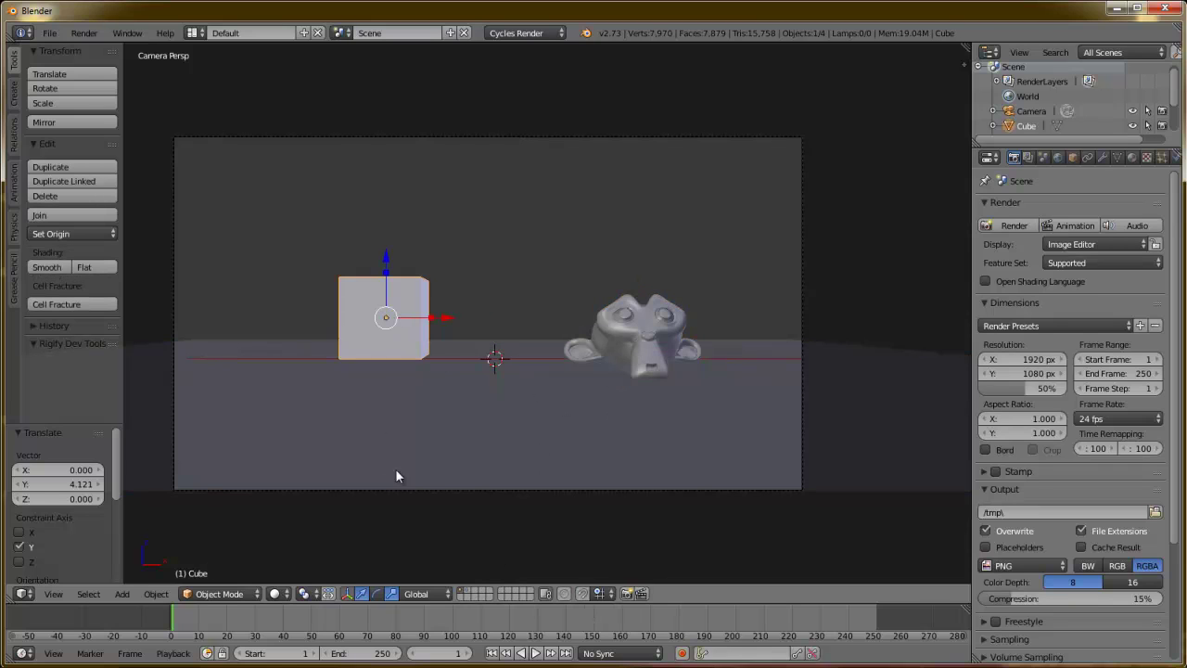
pyautogui.rightClick(488, 456)
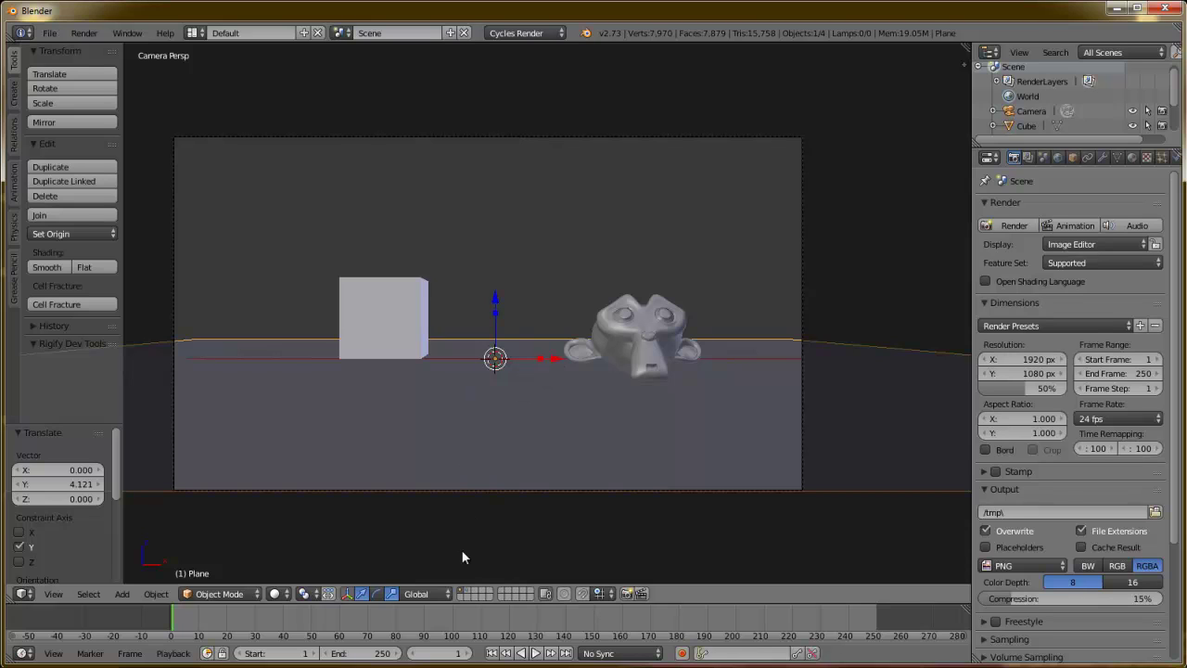
pyautogui.click(468, 590)
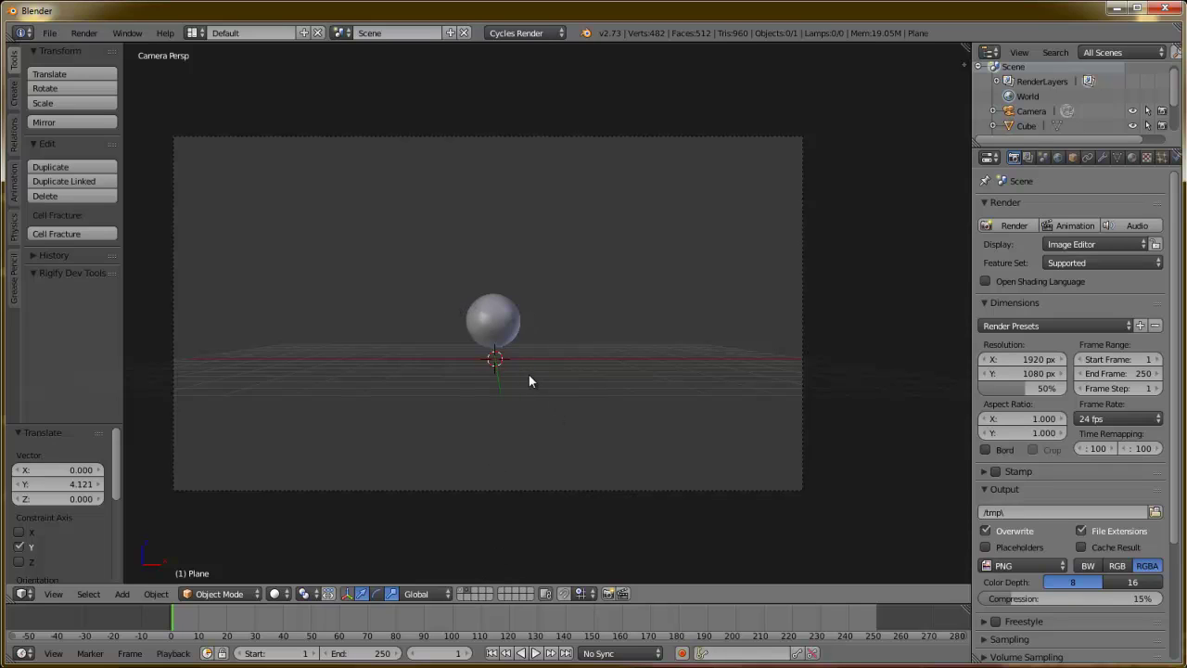
pyautogui.click(462, 590)
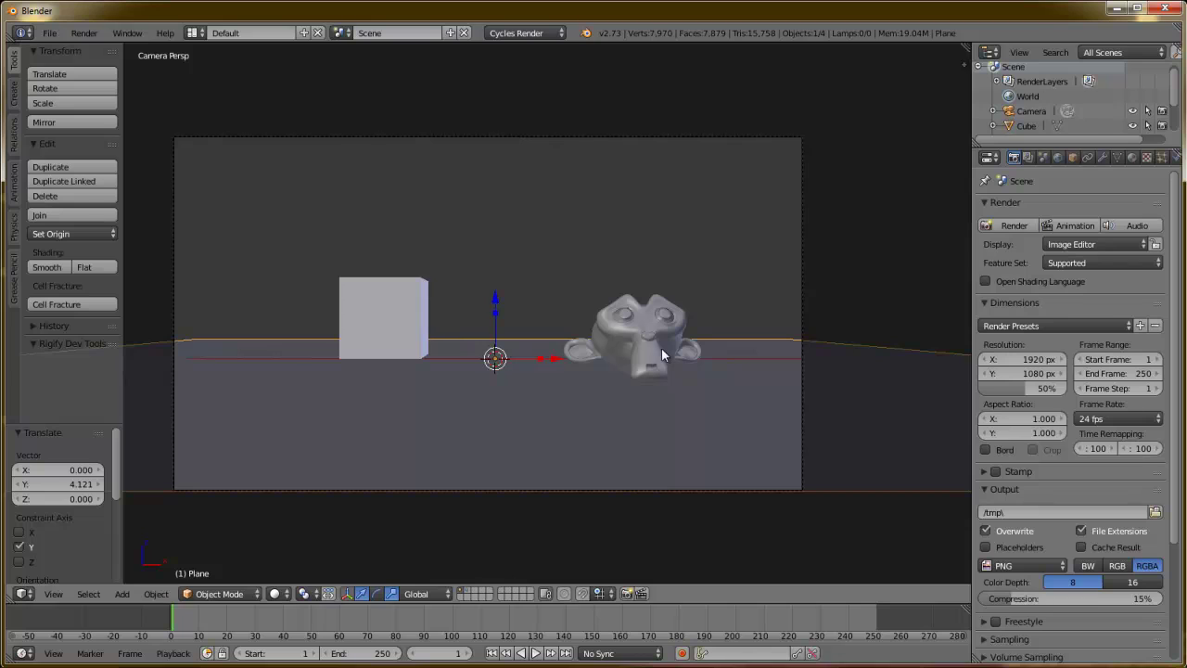
pyautogui.rightClick(639, 336)
pyautogui.rightClick(405, 321)
pyautogui.rightClick(486, 368)
pyautogui.rightClick(640, 322)
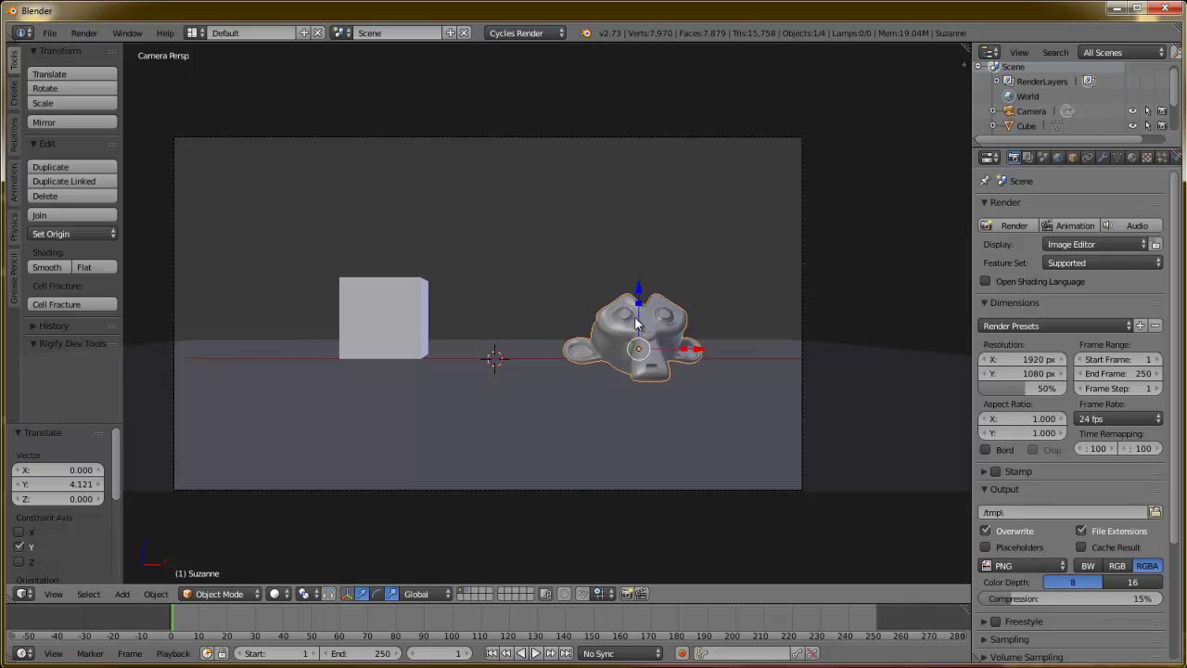
# Move the cube to the third layer, view that layer by itself, and return to the first layer
pyautogui.rightClick(409, 317)
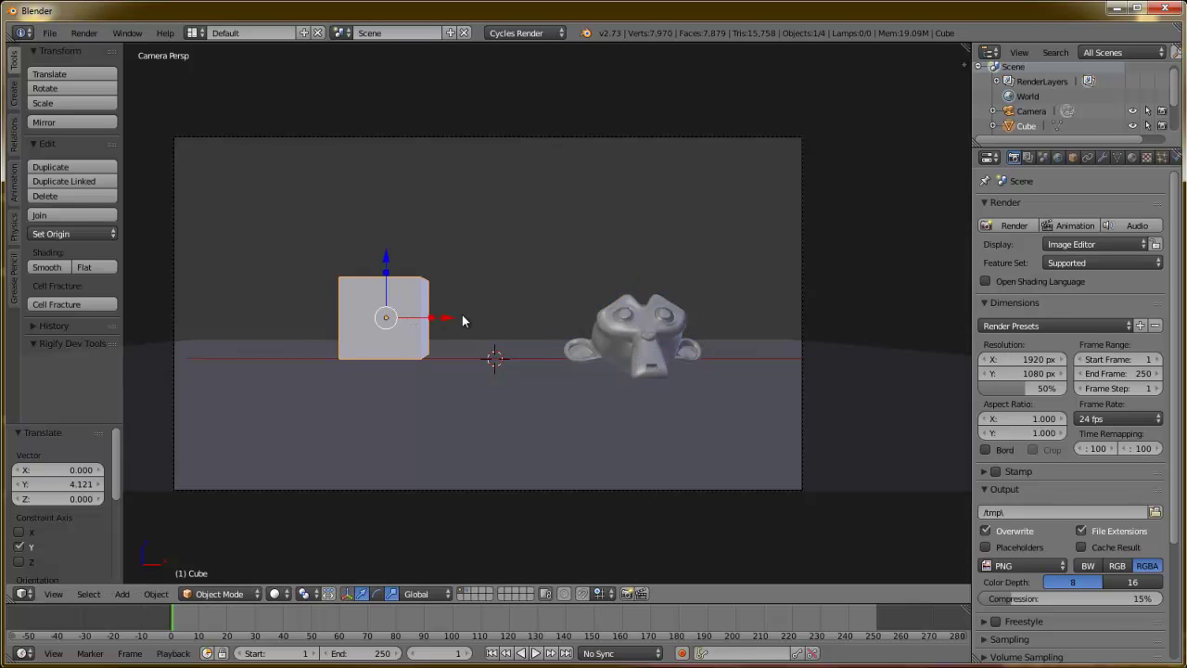
pyautogui.press('m')
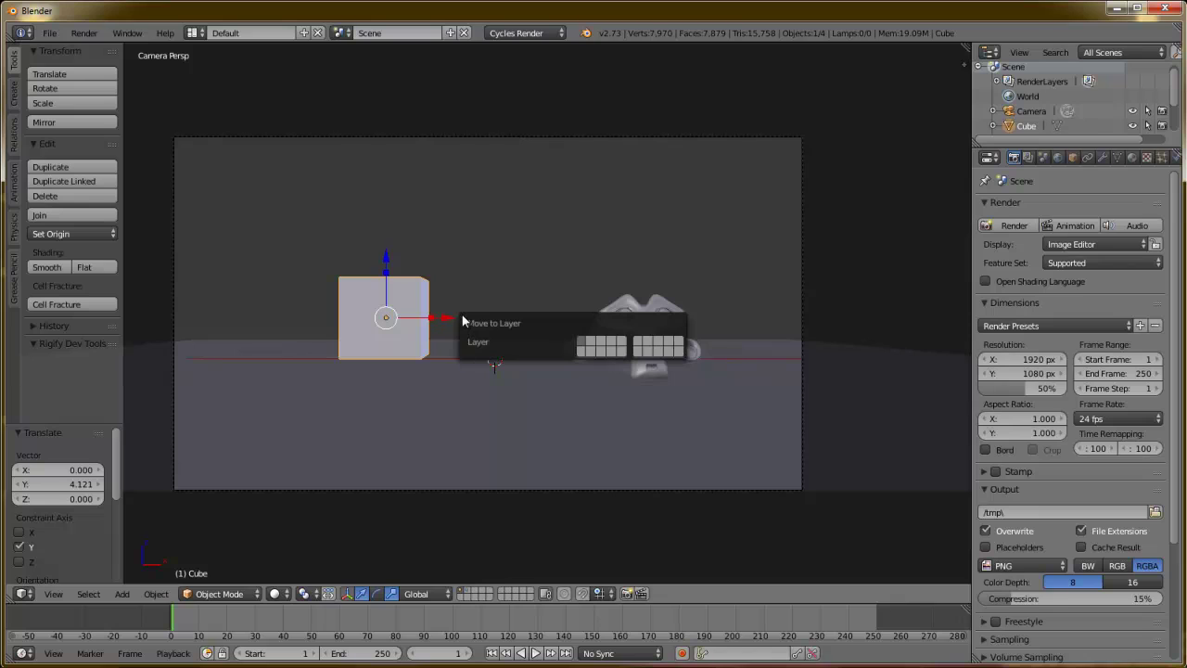
pyautogui.click(599, 347)
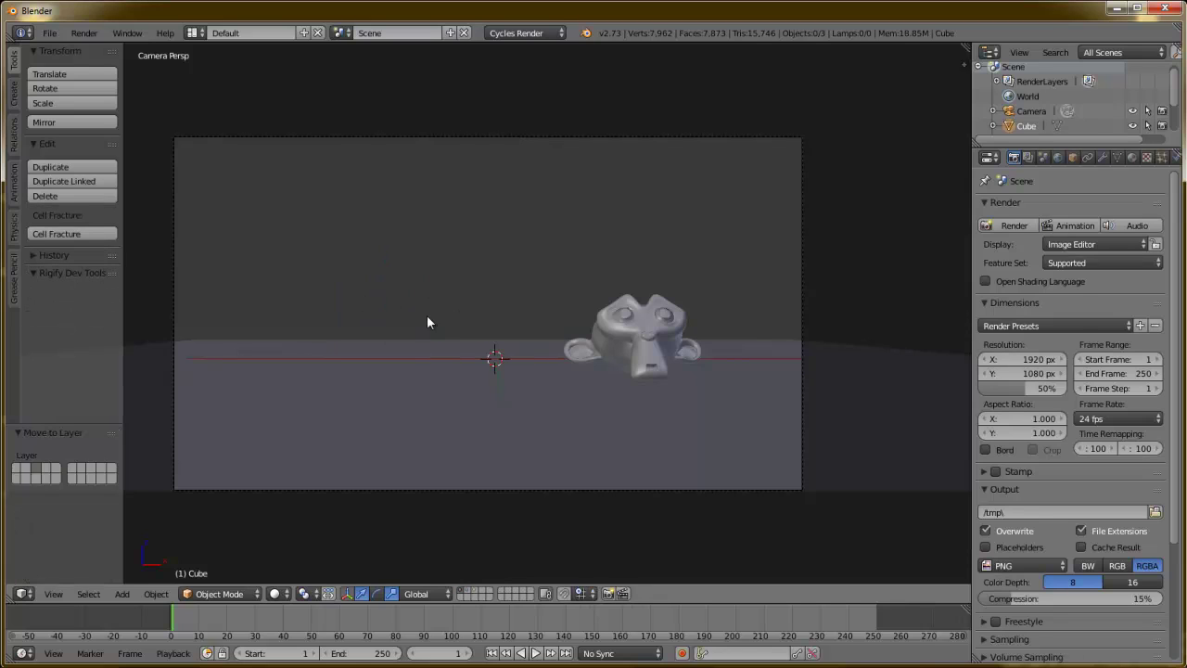
pyautogui.click(475, 594)
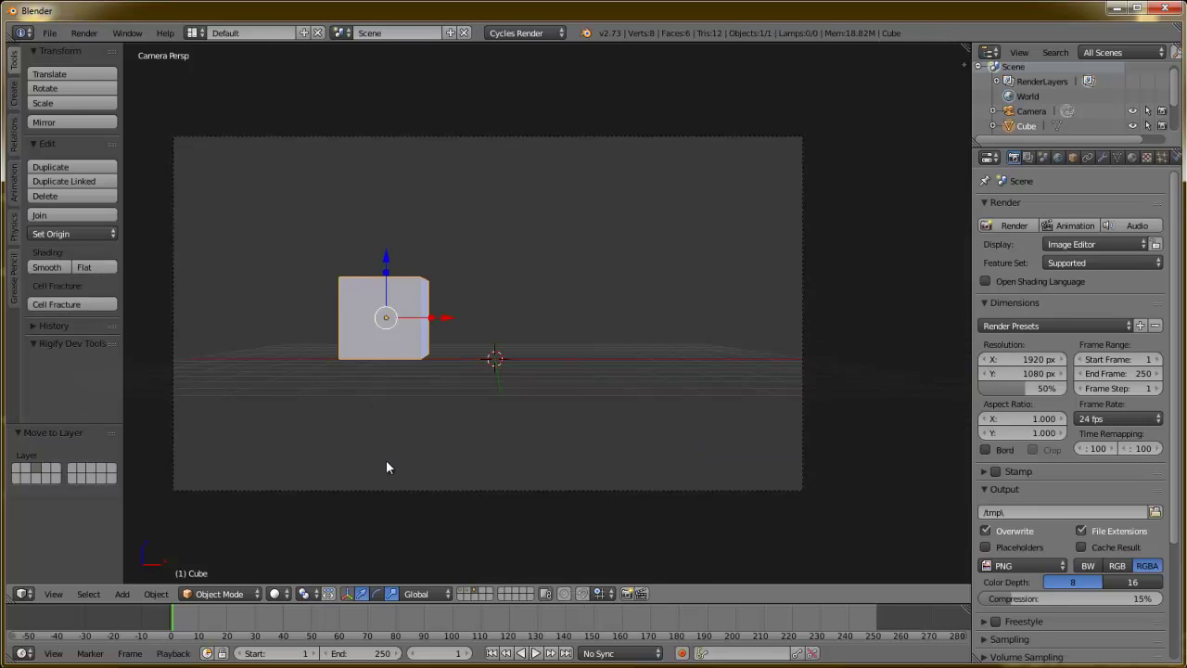
pyautogui.click(461, 590)
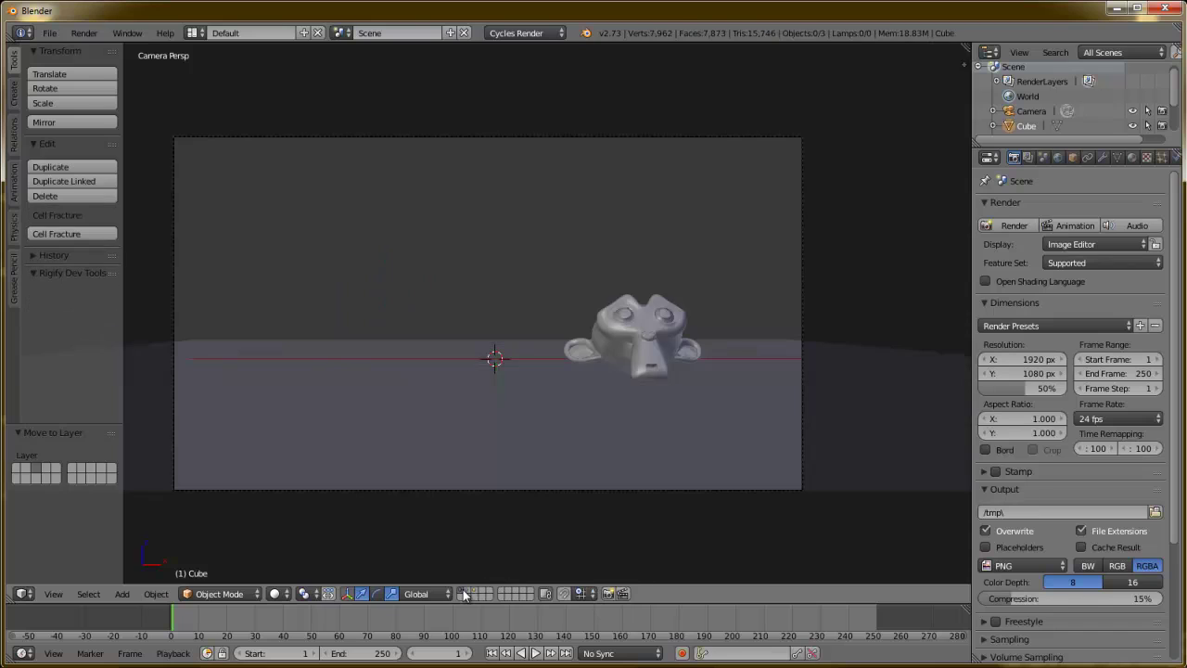
# Move the monkey head to the fourth layer
pyautogui.rightClick(635, 325)
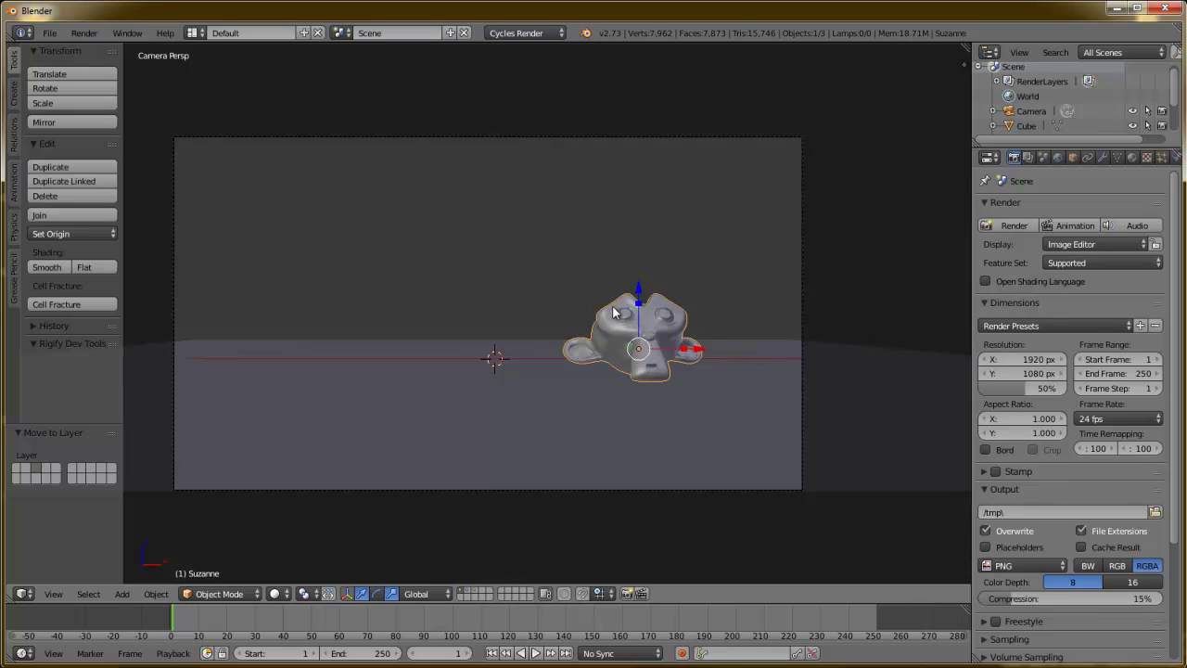
pyautogui.press('m')
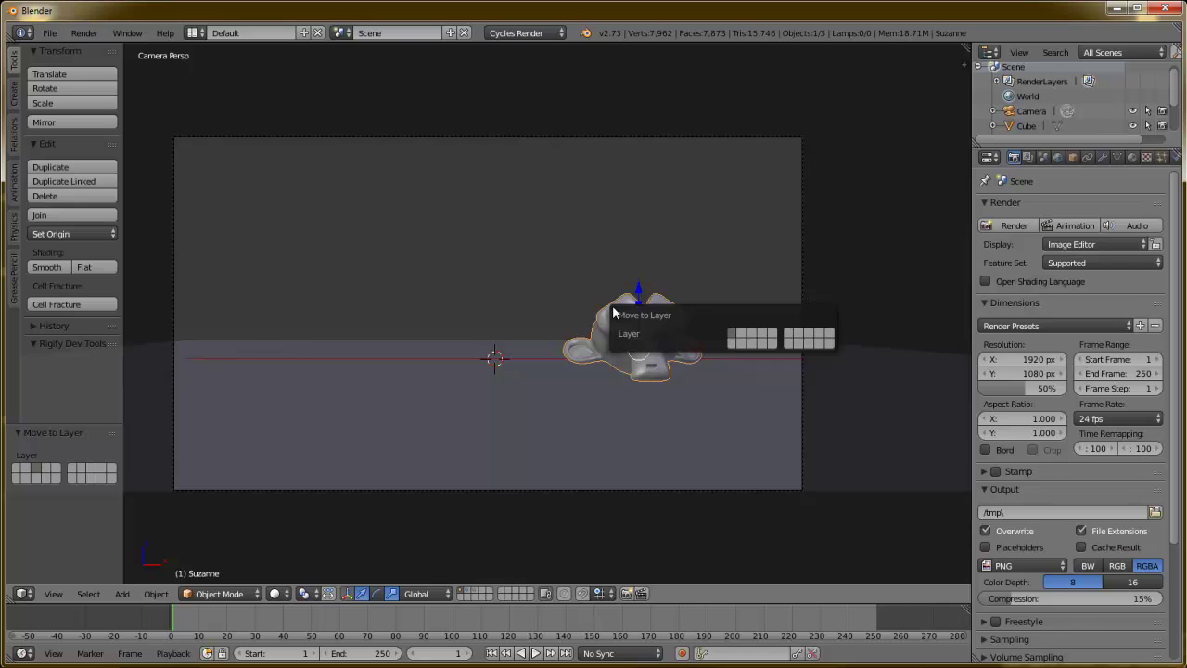
pyautogui.press('4')
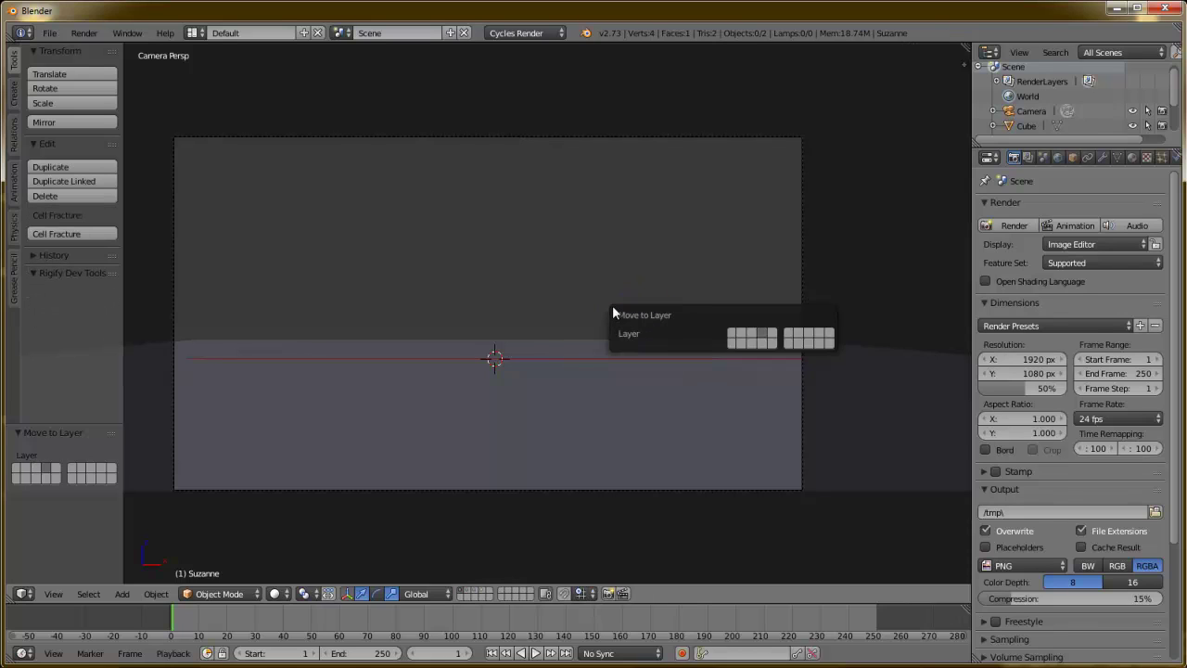
pyautogui.press('Return')
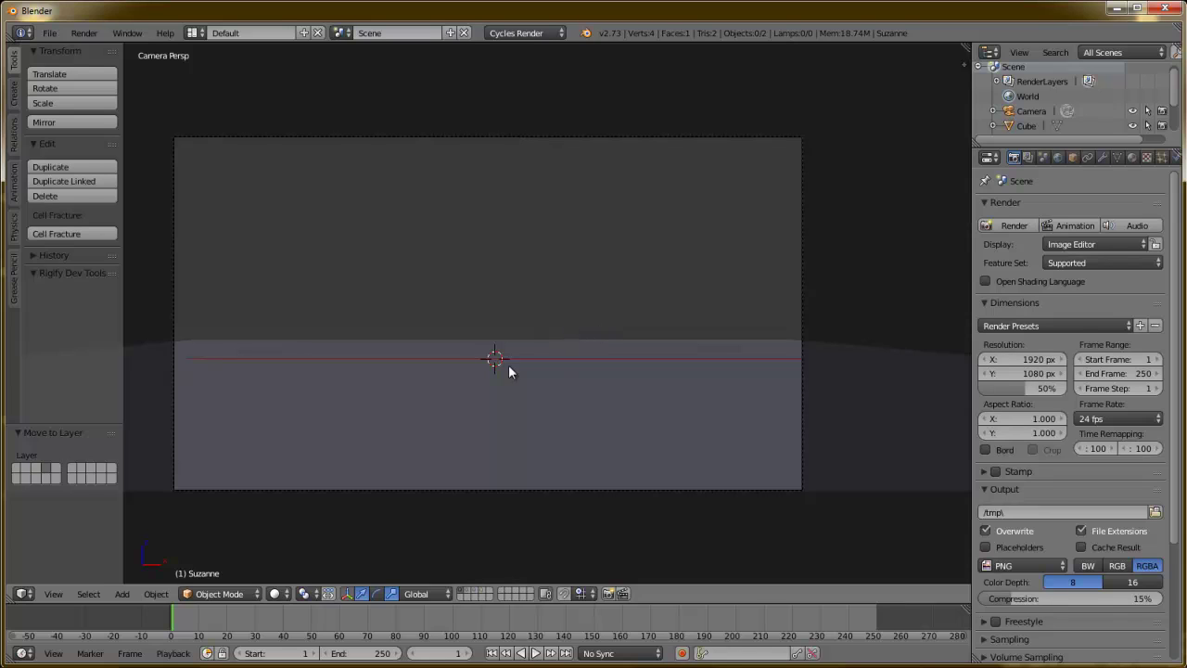
# Show the second, third and fourth layers together with the first, and open the render layer settings
pyautogui.keyDown('shift'); pyautogui.click(470, 591); pyautogui.keyUp('shift')
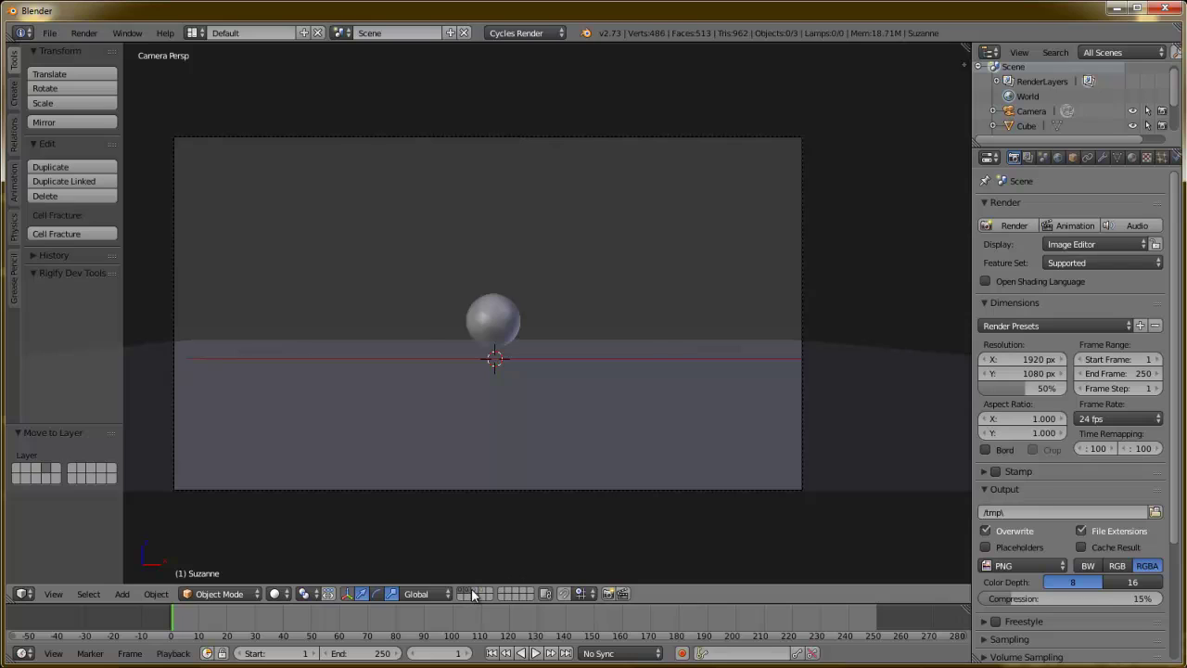
pyautogui.keyDown('shift'); pyautogui.click(475, 590); pyautogui.keyUp('shift')
pyautogui.keyDown('shift'); pyautogui.click(481, 589); pyautogui.keyUp('shift')
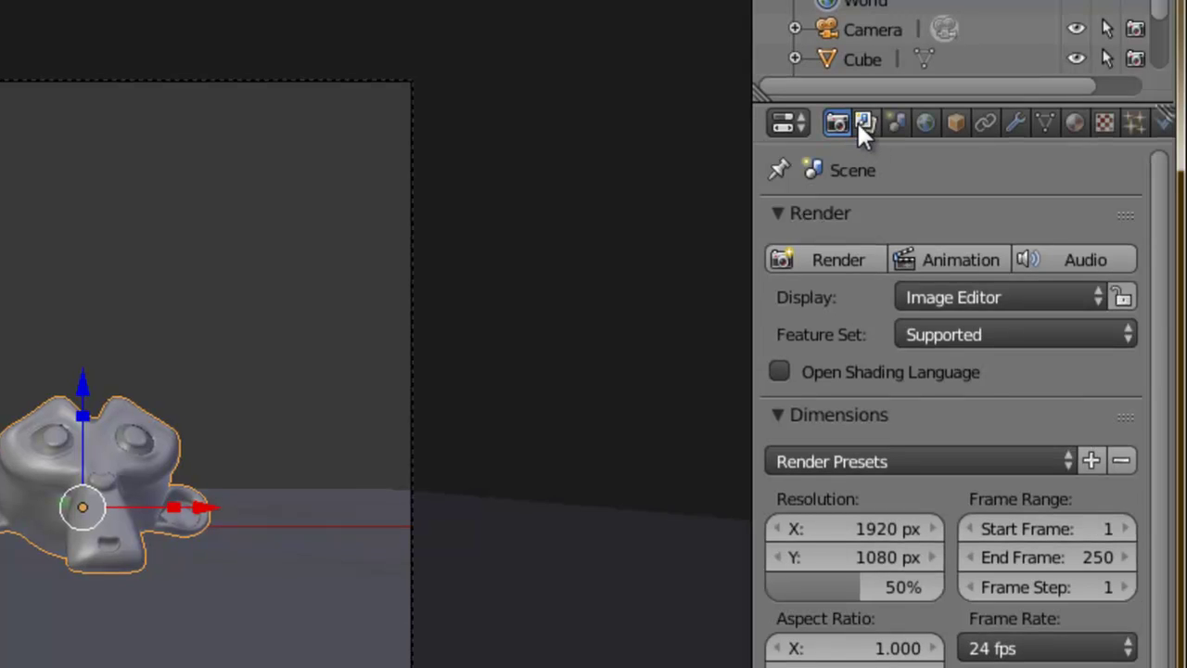
pyautogui.click(866, 125)
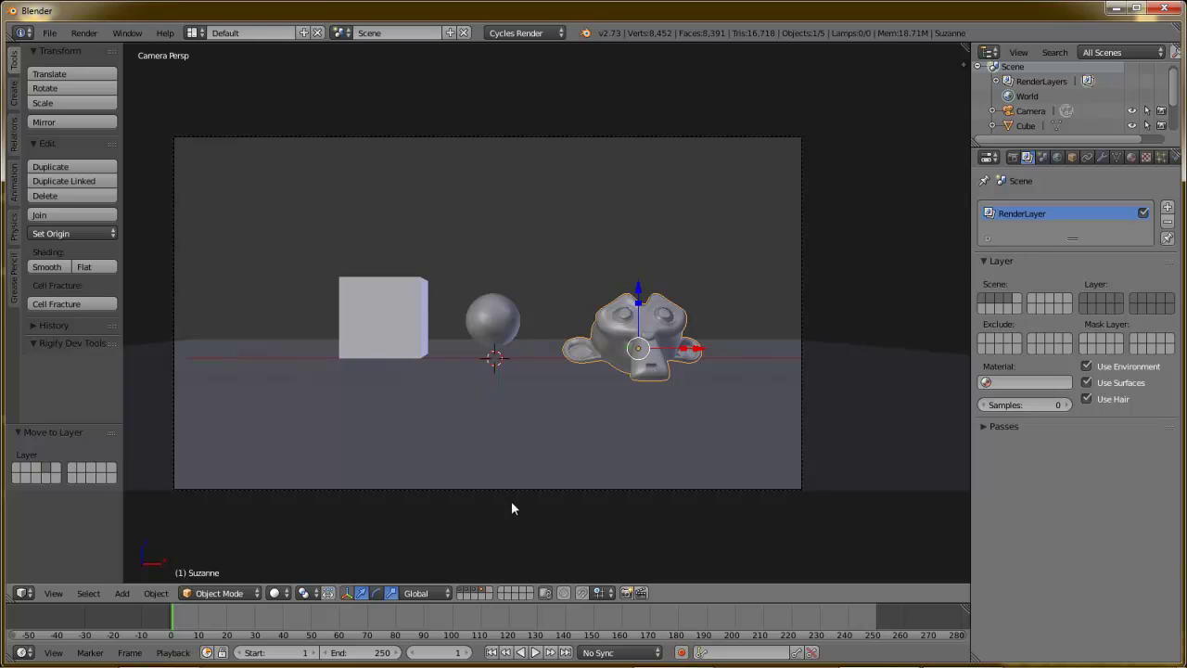
# View the first, second and third layers one at a time, followed by the second and third together
pyautogui.click(463, 589)
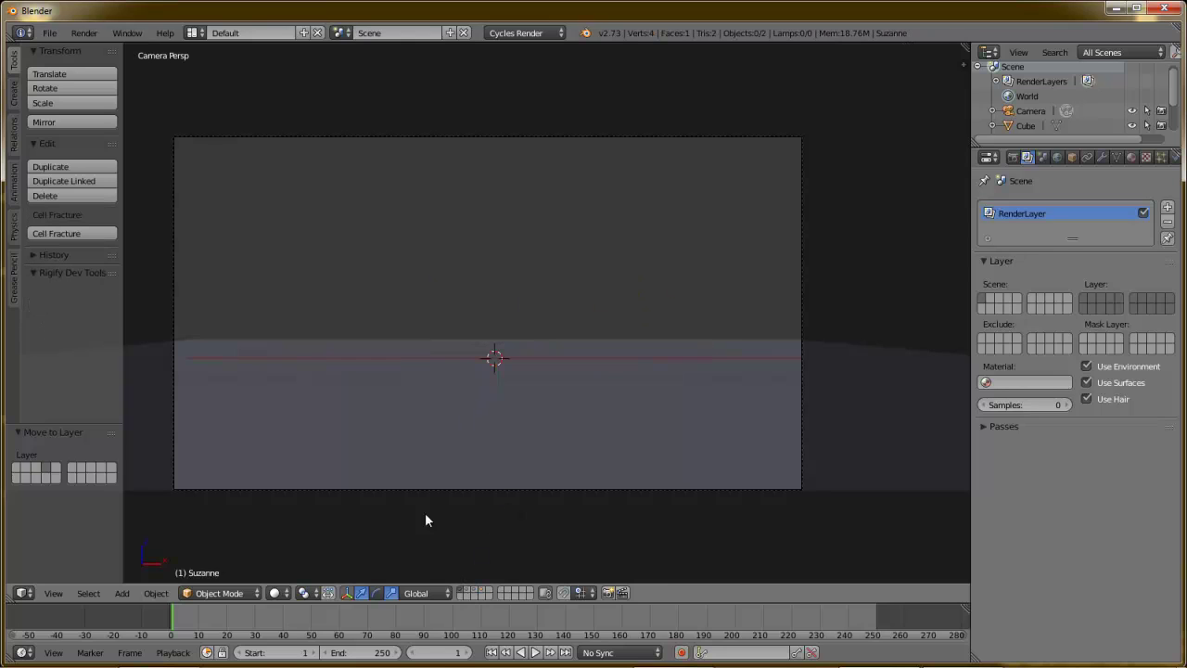
pyautogui.click(466, 594)
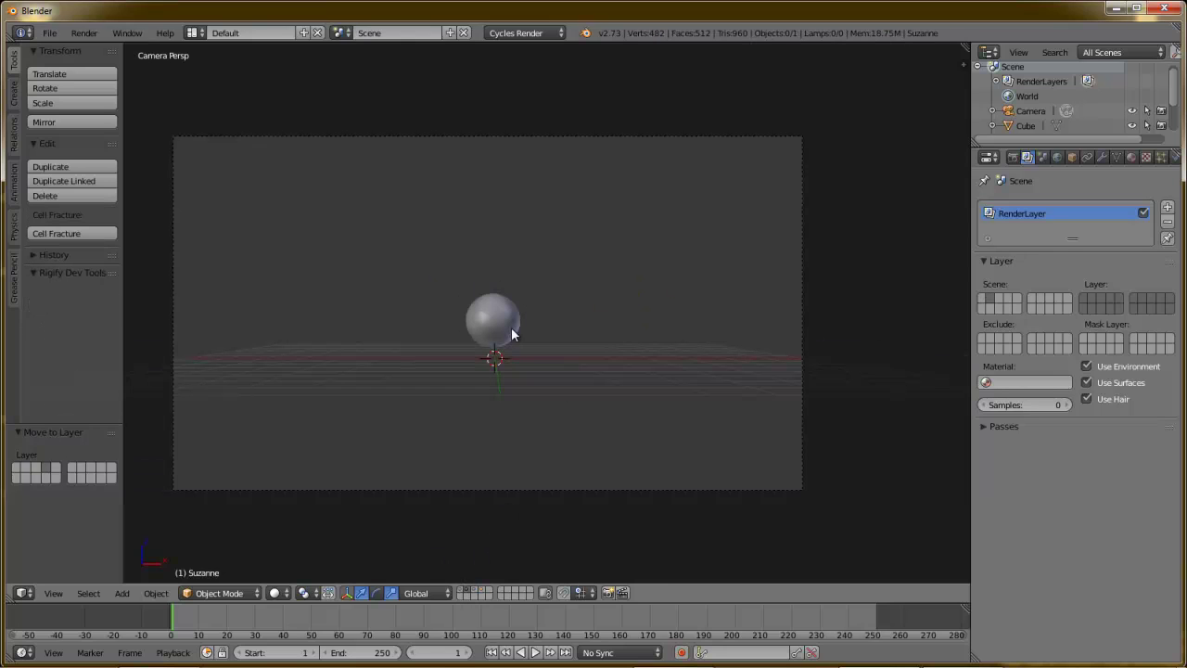
pyautogui.click(475, 590)
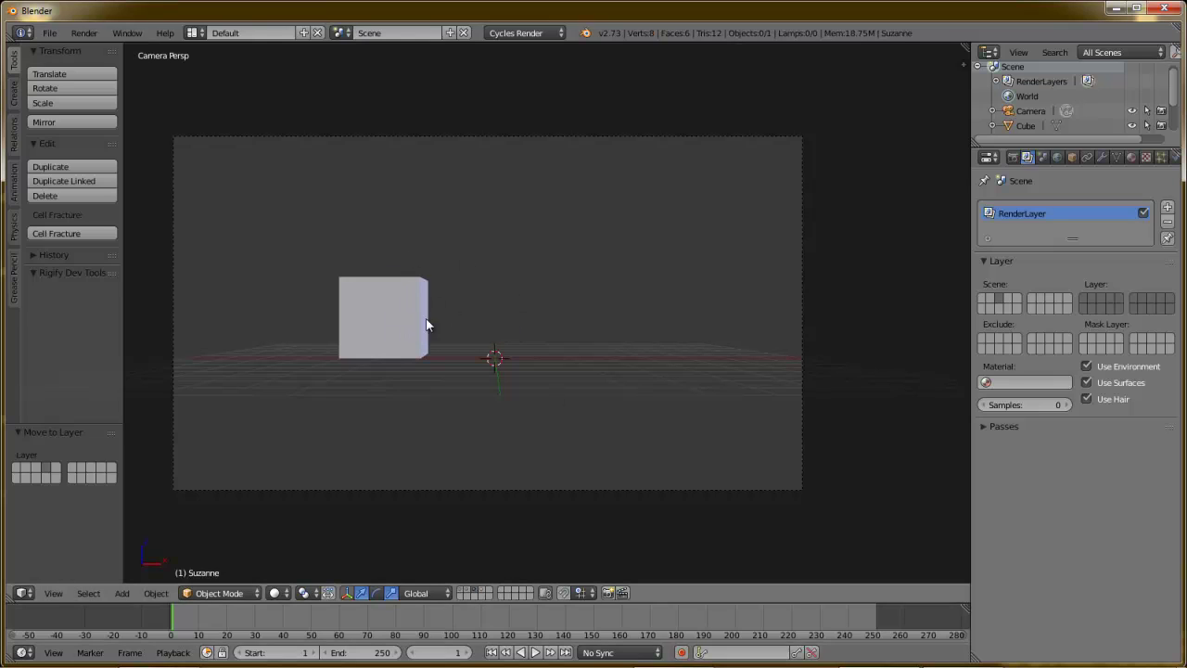
pyautogui.keyDown('shift'); pyautogui.click(469, 594); pyautogui.keyUp('shift')
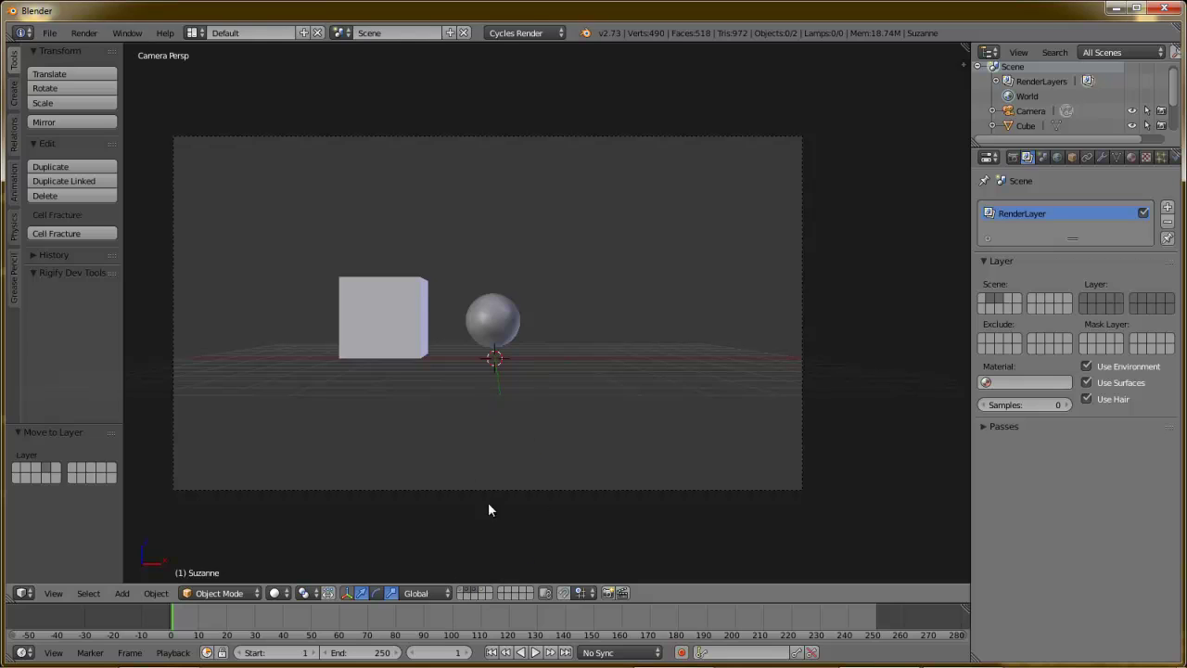
# Render the scene with only the first layer visible, and return to the 3D view
pyautogui.click(461, 590)
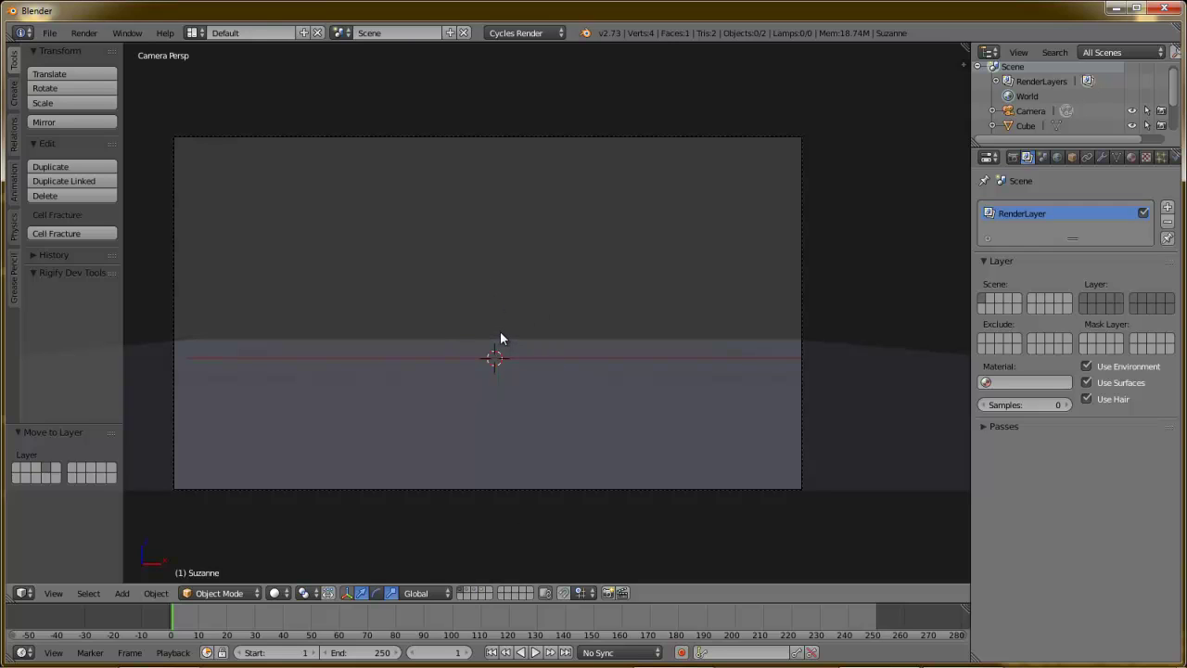
pyautogui.press('F12')
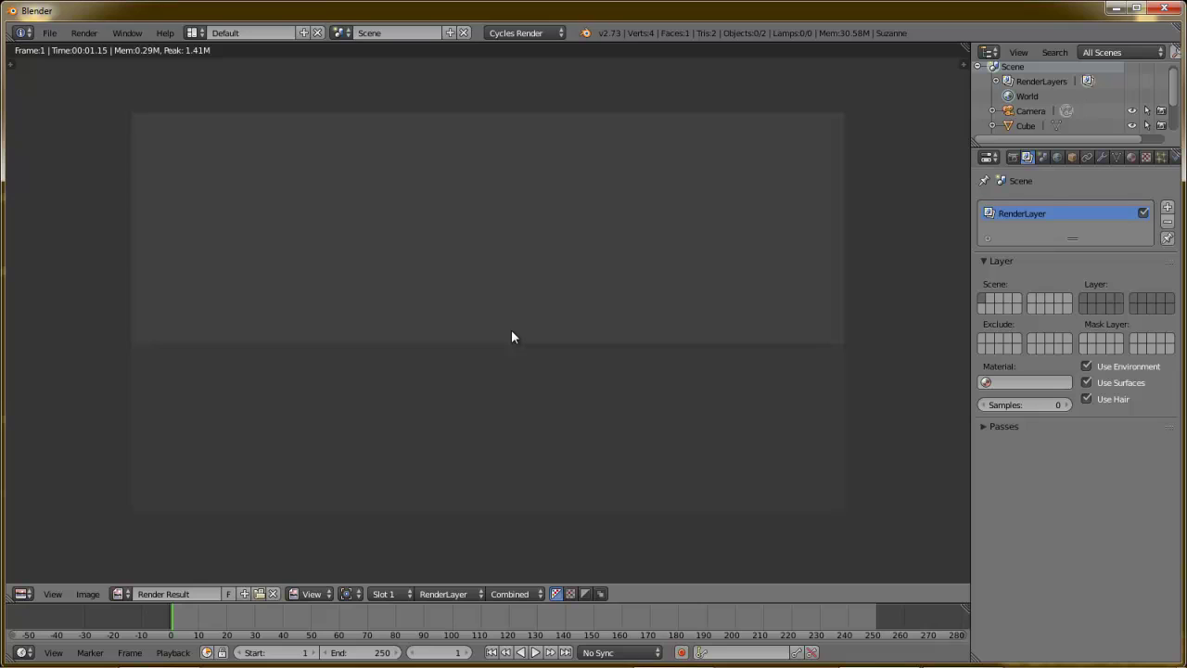
pyautogui.press('Escape')
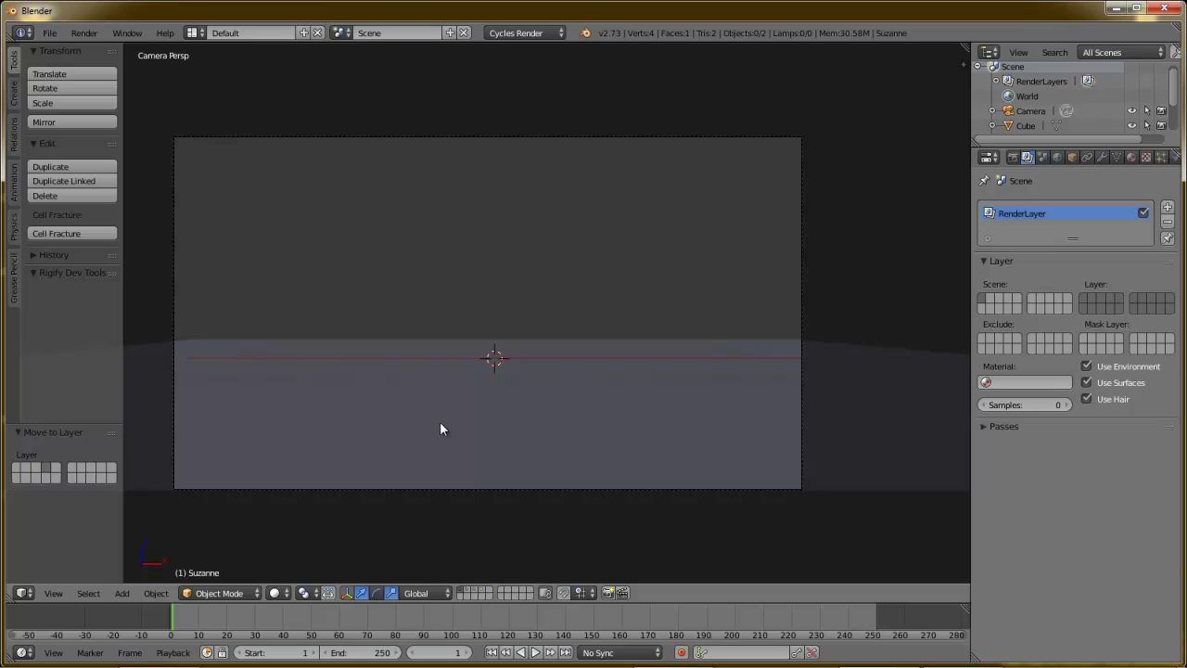
# Make the first four layers visible together, render the scene, and return to the 3D view
pyautogui.keyDown('shift'); pyautogui.click(466, 594); pyautogui.keyUp('shift')
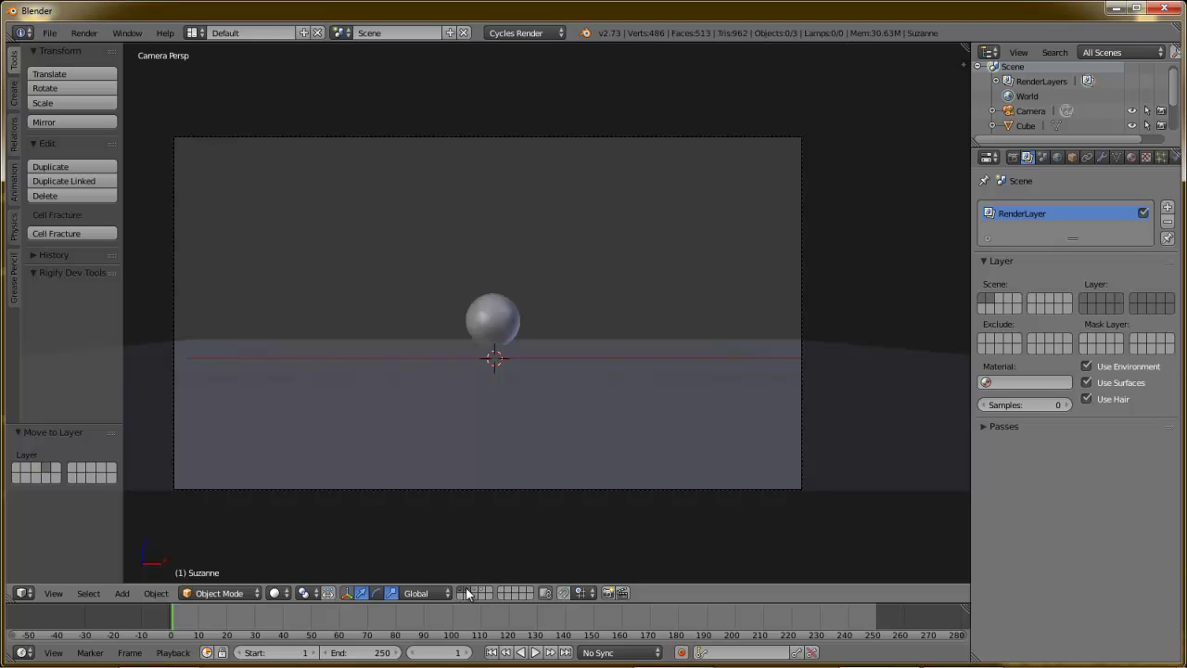
pyautogui.keyDown('shift'); pyautogui.click(488, 588); pyautogui.keyUp('shift')
pyautogui.keyDown('shift'); pyautogui.click(487, 597); pyautogui.keyUp('shift')
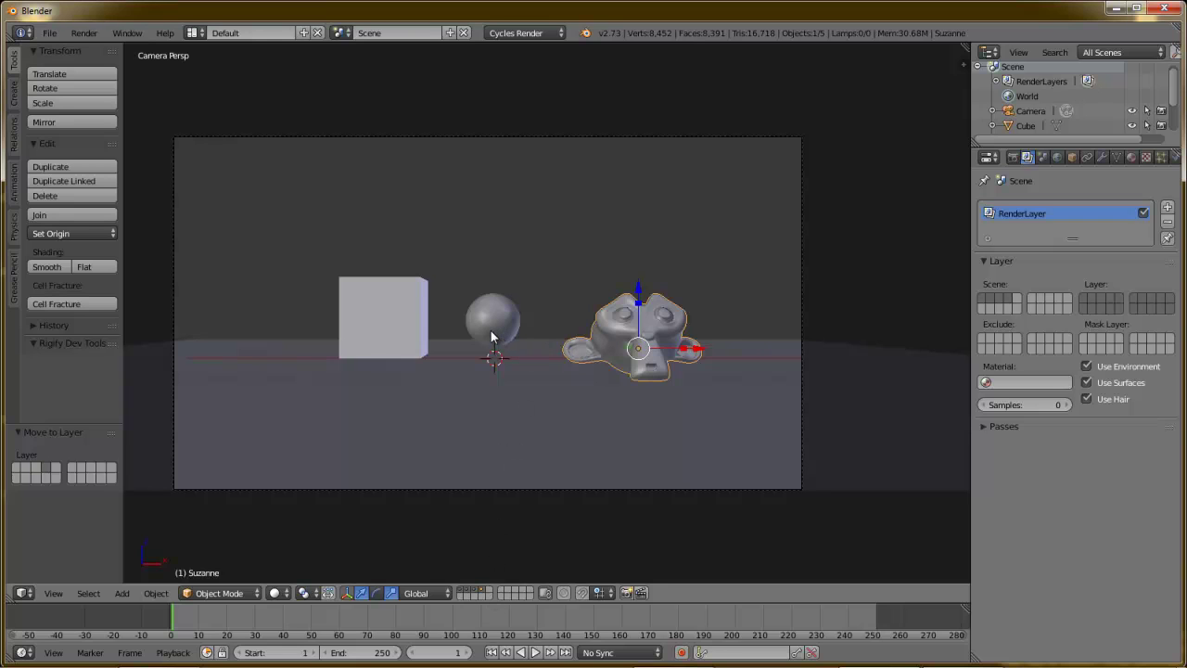
pyautogui.press('F12')
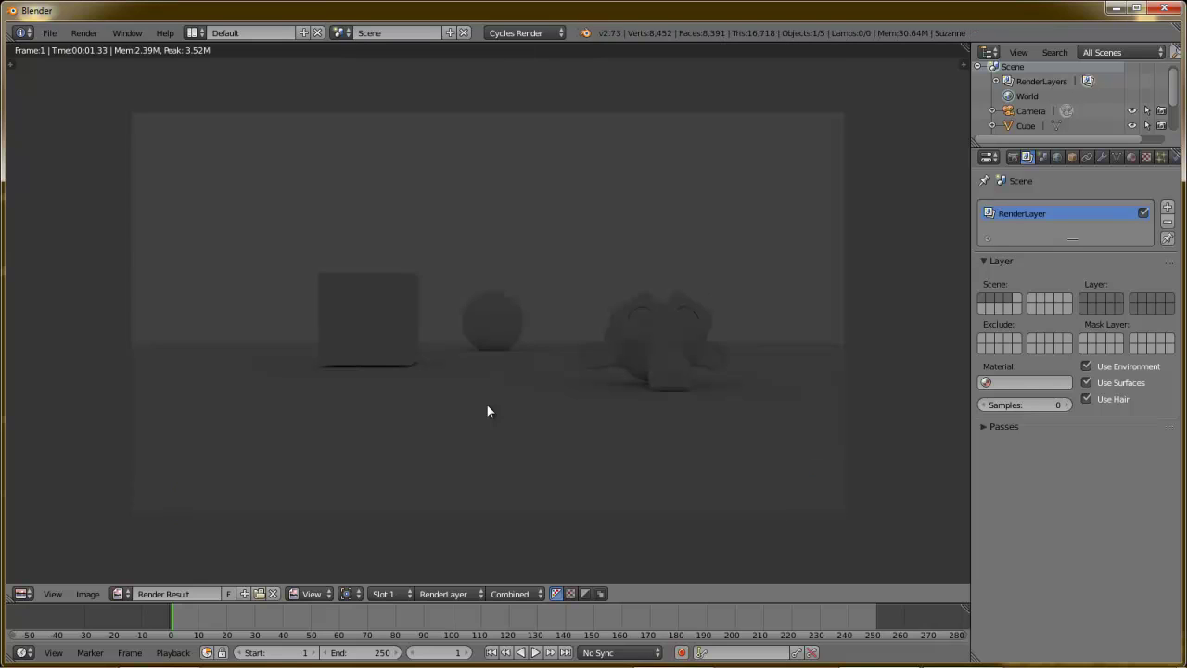
pyautogui.press('Escape')
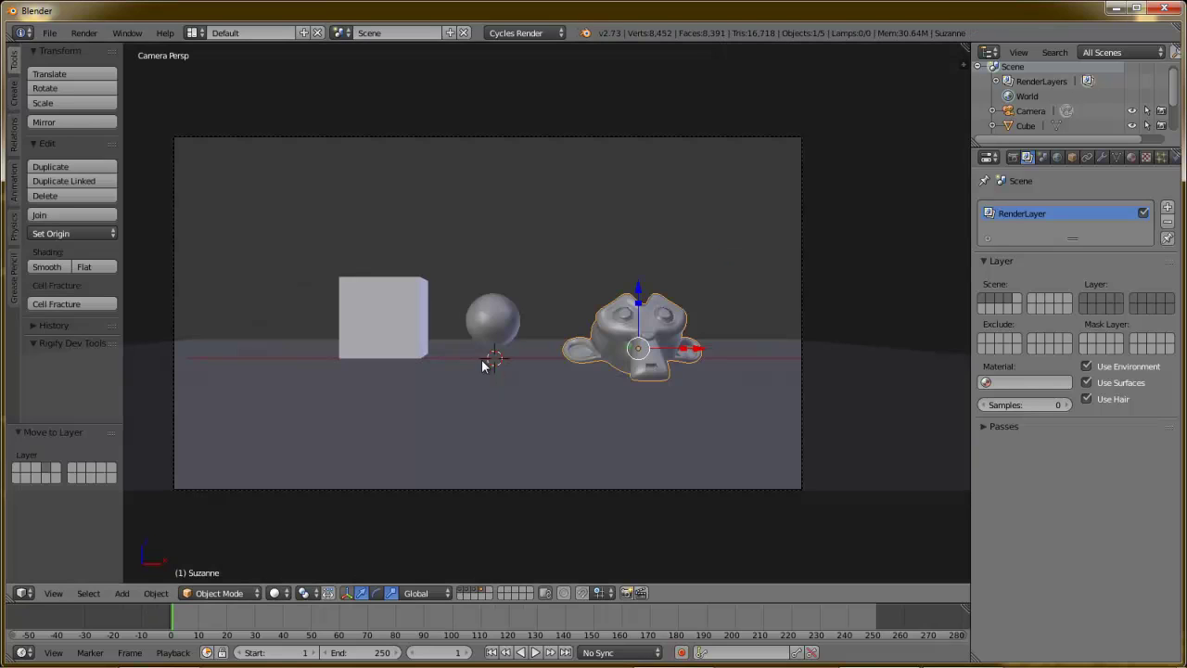
# Add a Sun lamp at the scene's centre and raise it about 6.601 units along Z
pyautogui.hotkey('shift', 'a')
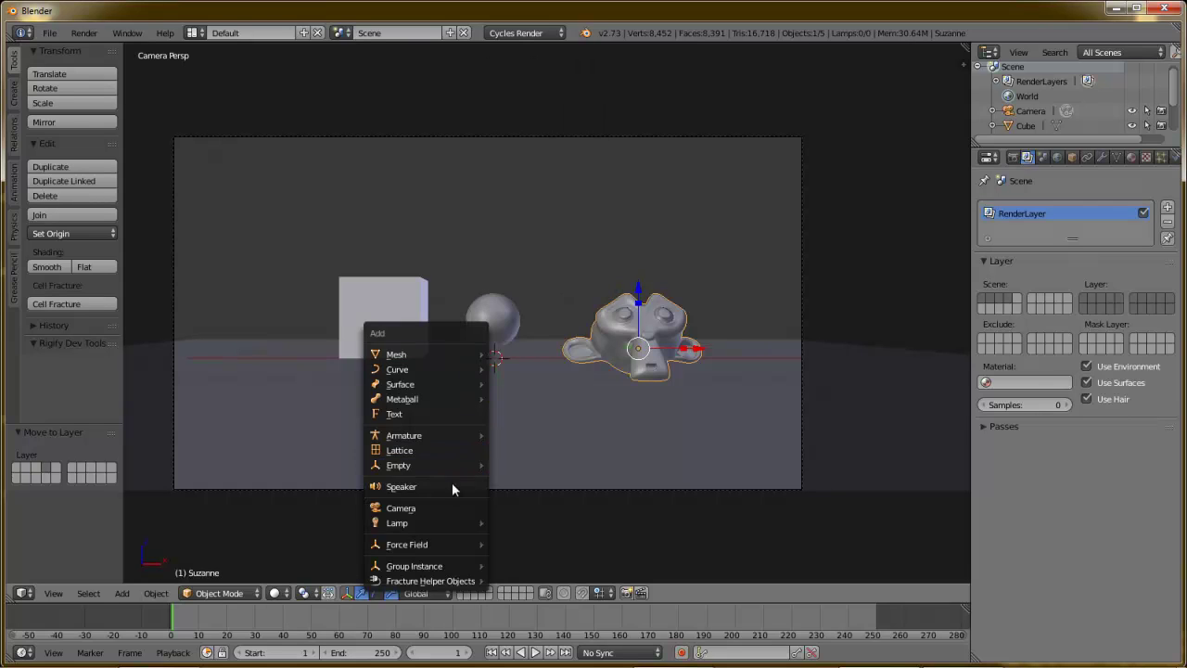
pyautogui.moveTo(439, 526)
pyautogui.click(549, 526)
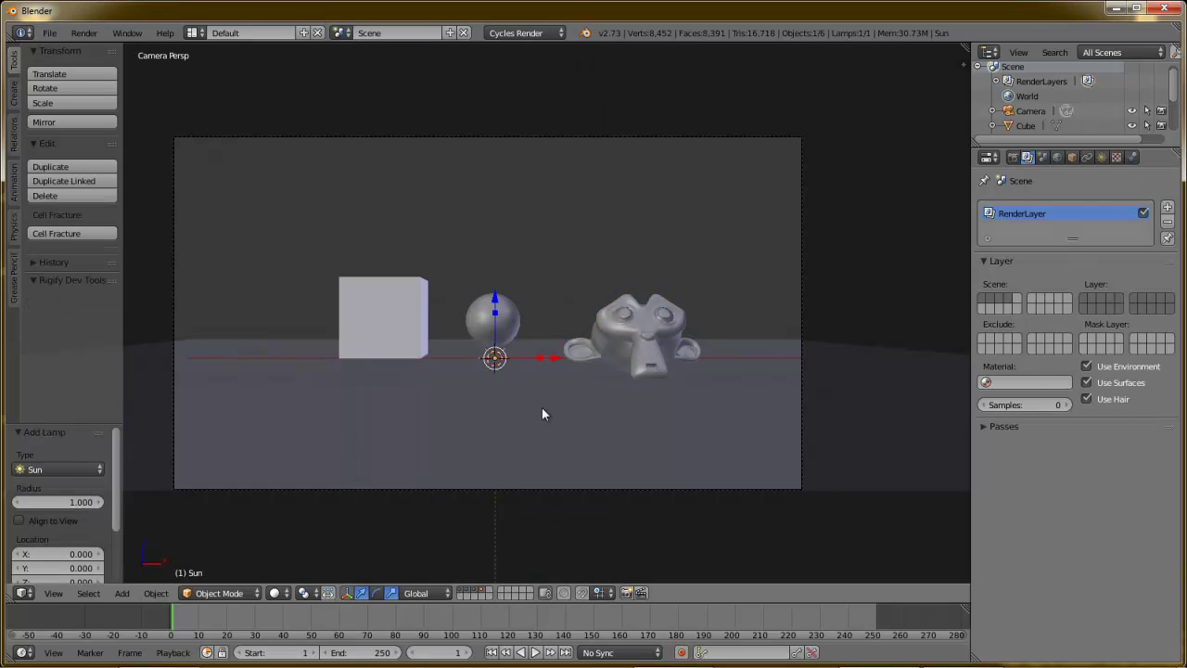
pyautogui.moveTo(504, 295); pyautogui.dragTo(501, 46)
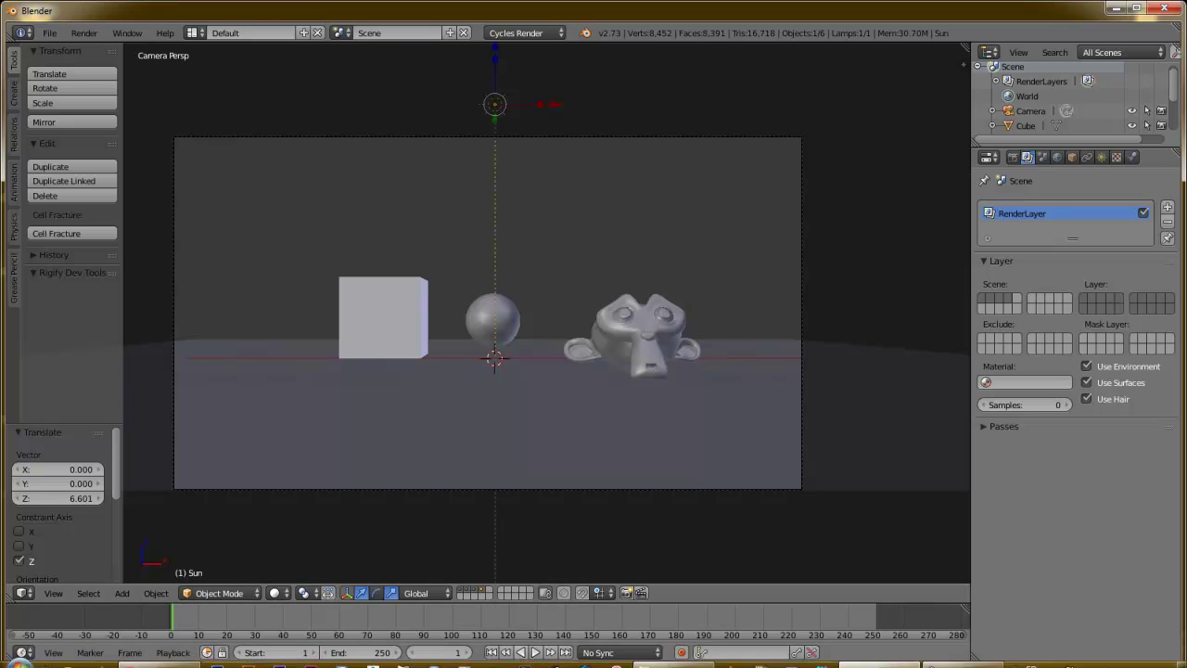
# In the side view, tilt the Sun lamp, shift it towards the camera along Y and move it about 7.479 units along Z
pyautogui.press('KP_3')
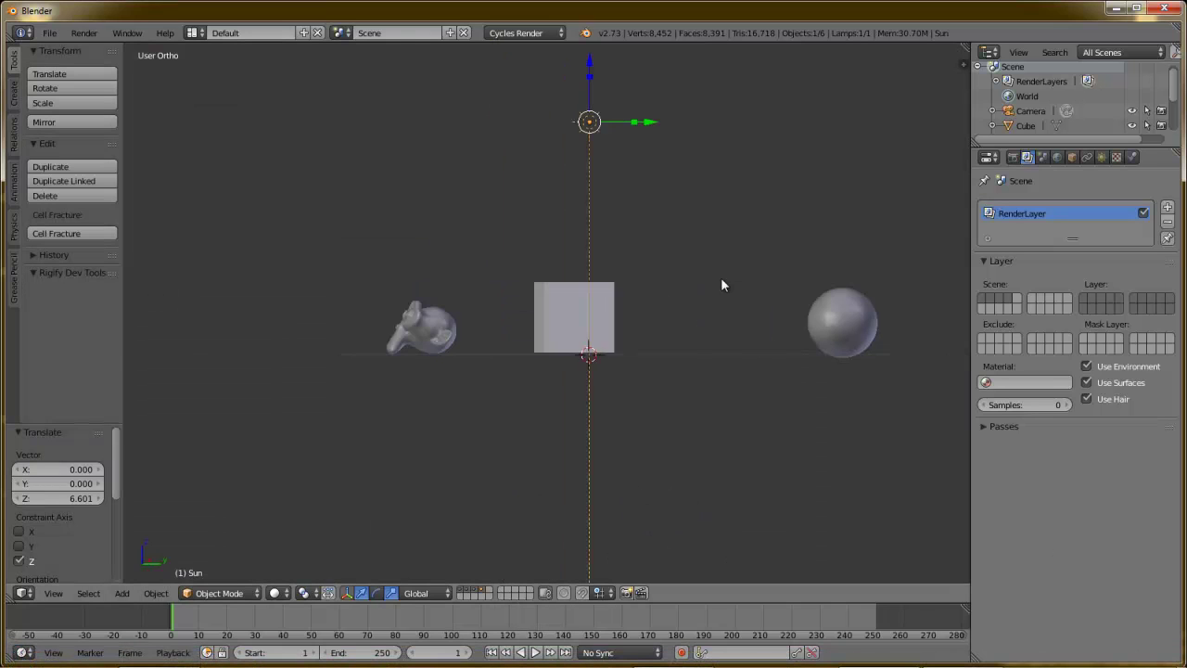
pyautogui.scroll(-6, 705, 297)
pyautogui.press('r')
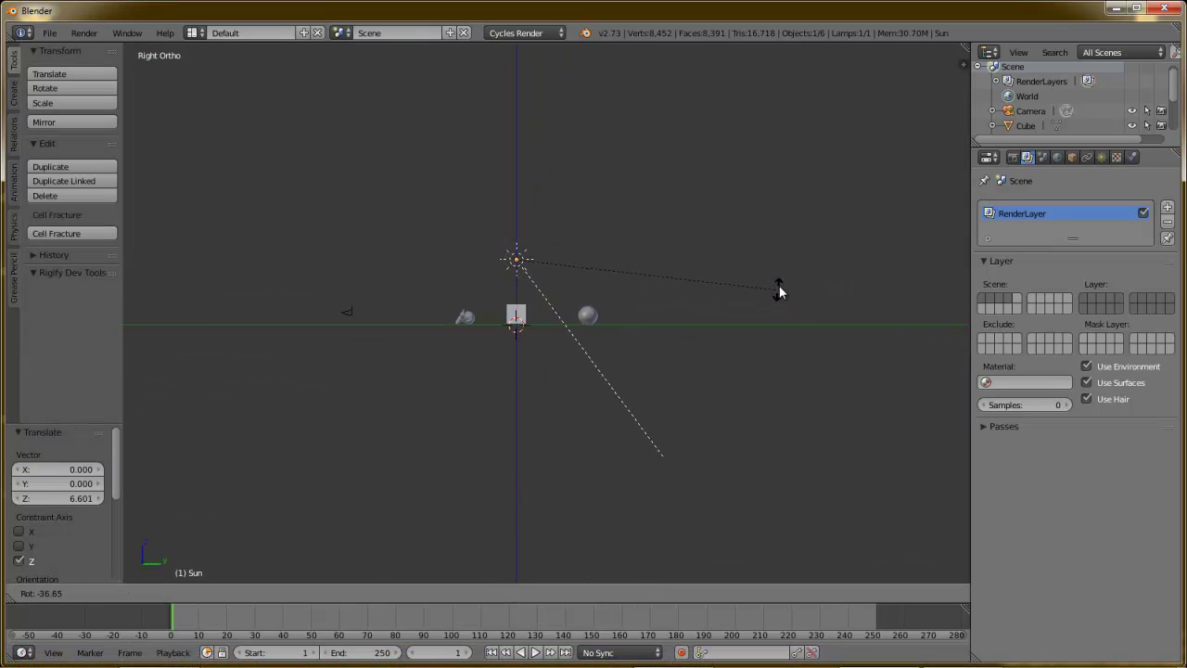
pyautogui.click(622, 269)
pyautogui.moveTo(575, 260); pyautogui.dragTo(395, 130)
# In the top view, move the Sun along X beyond the floor's edge and rotate it about -50.098° towards the objects
pyautogui.press('KP_7')
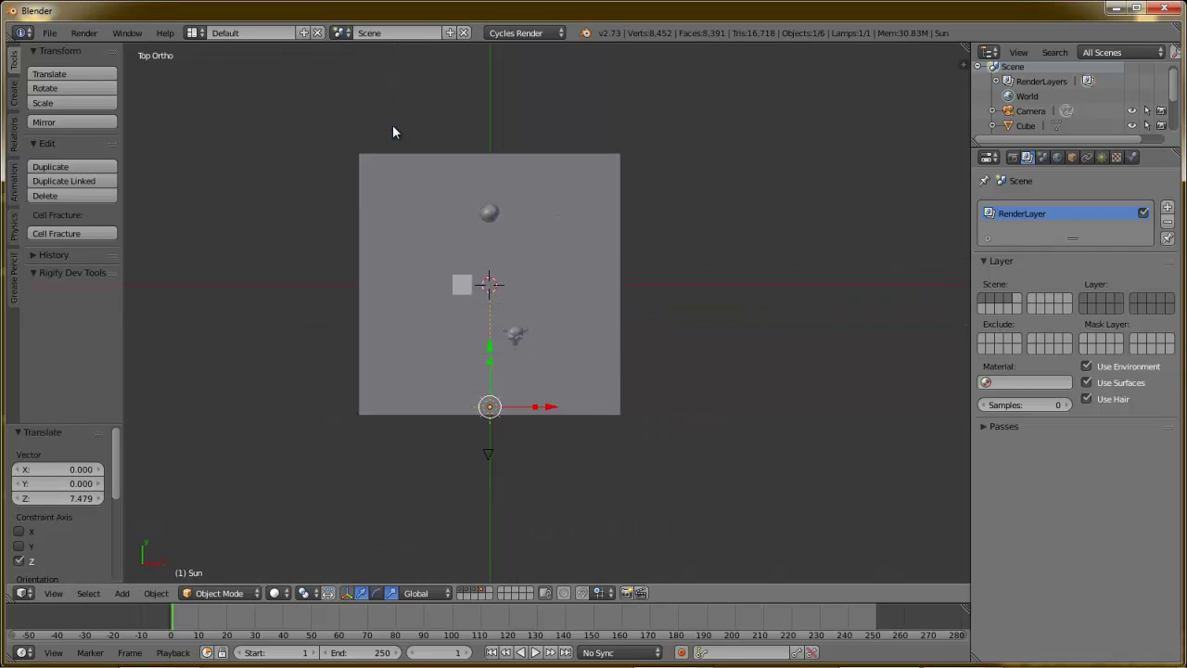
pyautogui.moveTo(549, 406); pyautogui.dragTo(711, 409)
pyautogui.press('r')
pyautogui.click(756, 343)
pyautogui.scroll(-3, 642, 422)
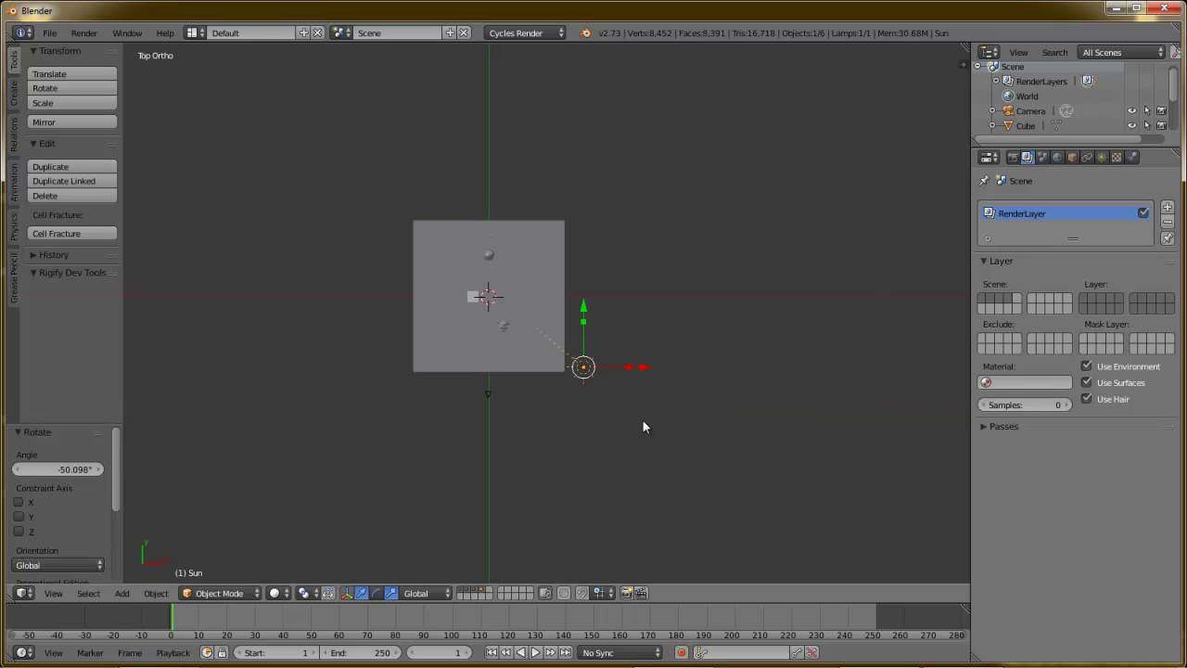
# Rotate the Sun lamp about -20.713° in the side view
pyautogui.moveTo(578, 371); pyautogui.dragTo(575, 216, button='middle')
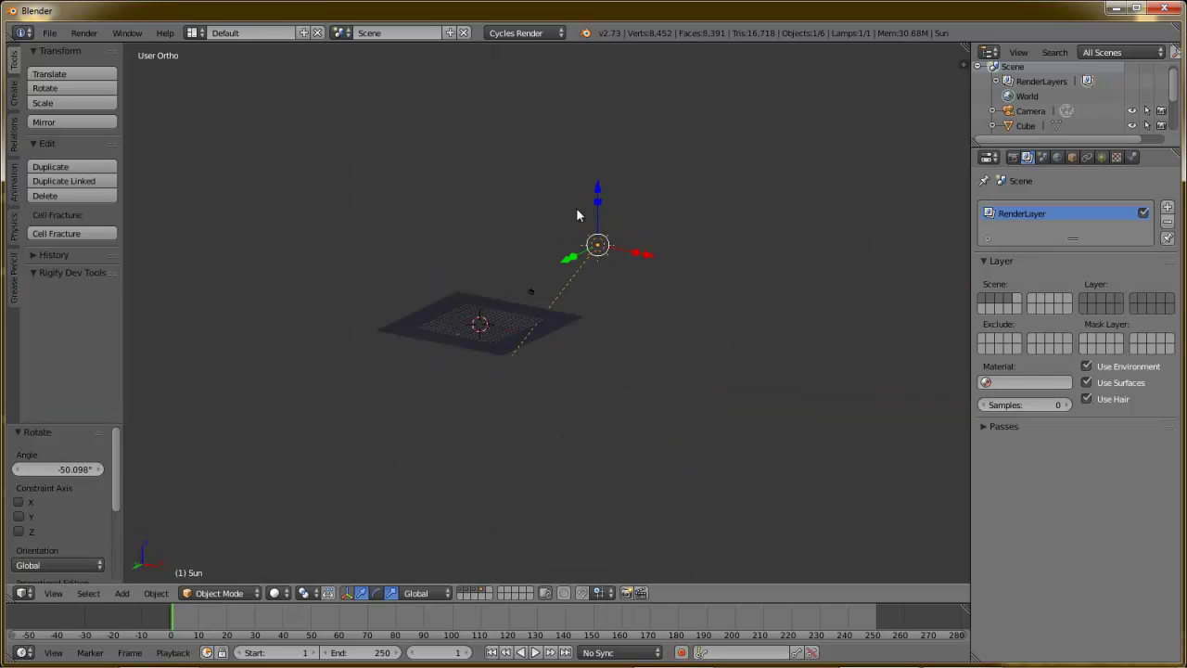
pyautogui.press('KP_3')
pyautogui.press('r')
pyautogui.click(647, 273)
# Adjust the Sun's direction in the front view with two rotations, the last about -12.17°
pyautogui.press('KP_1')
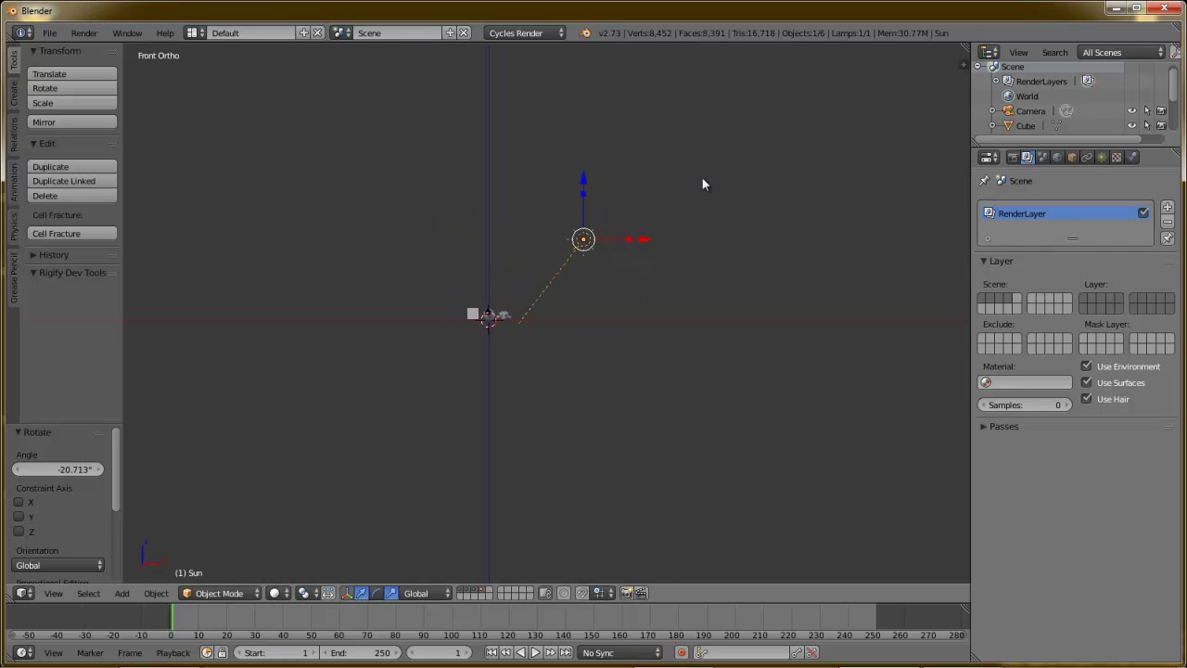
pyautogui.press('r')
pyautogui.click(697, 327)
pyautogui.press('r')
pyautogui.click(809, 299)
# Render the scene to check the Sun's lighting, and return to the 3D view
pyautogui.moveTo(687, 309); pyautogui.dragTo(596, 349, button='middle')
pyautogui.press('F12')
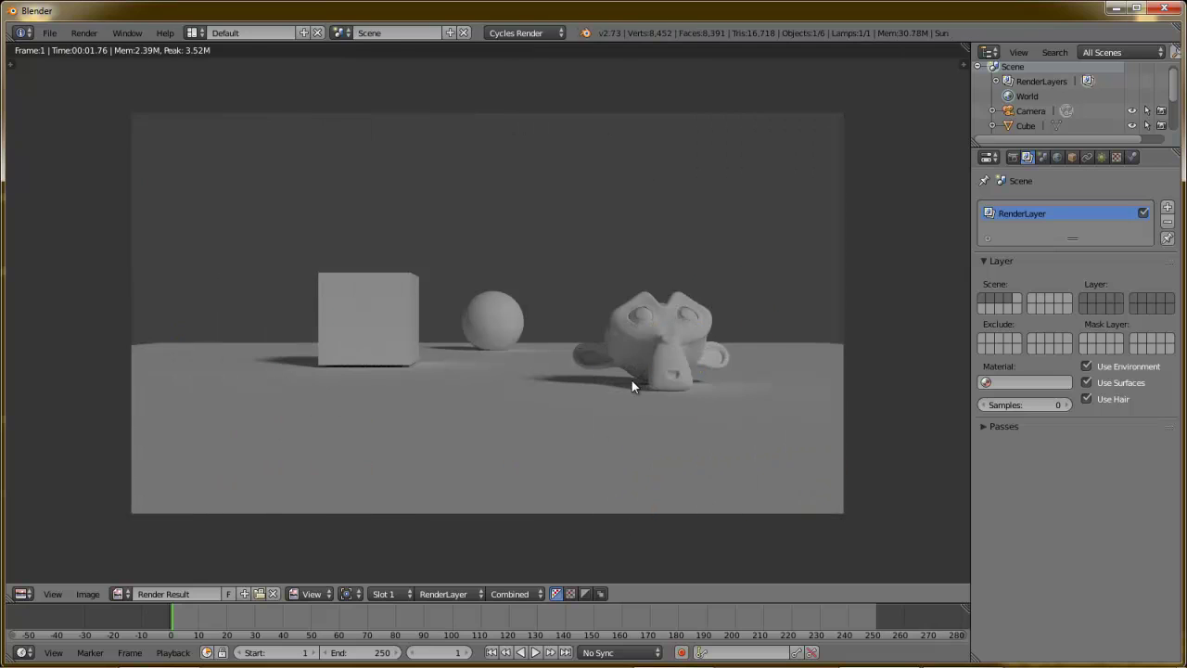
pyautogui.press('Escape')
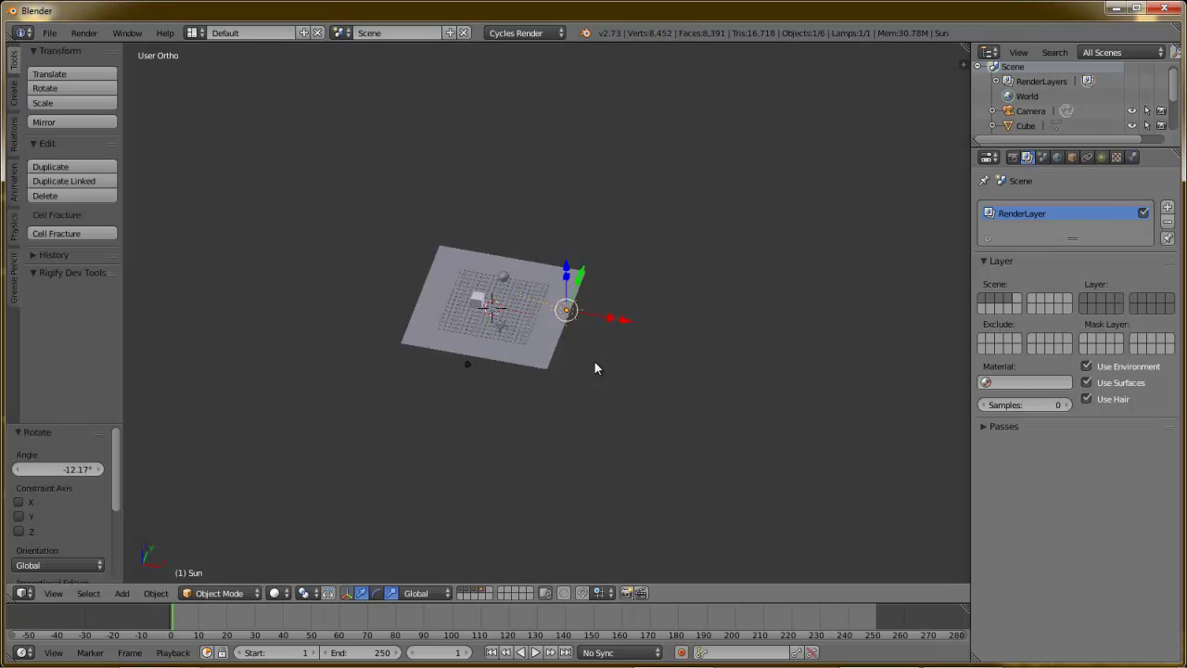
# Set the render samples to 50 and render the scene again, returning to the 3D view
pyautogui.click(1013, 157)
pyautogui.scroll(-1, 1029, 520)
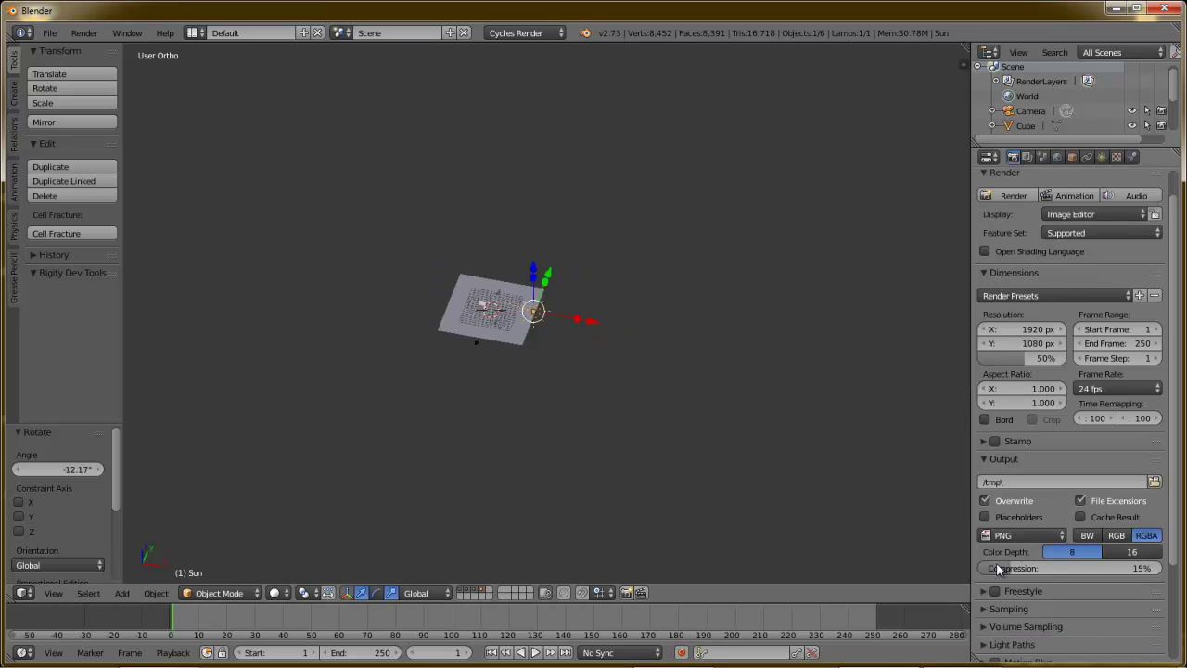
pyautogui.click(985, 608)
pyautogui.scroll(-4, 1086, 558)
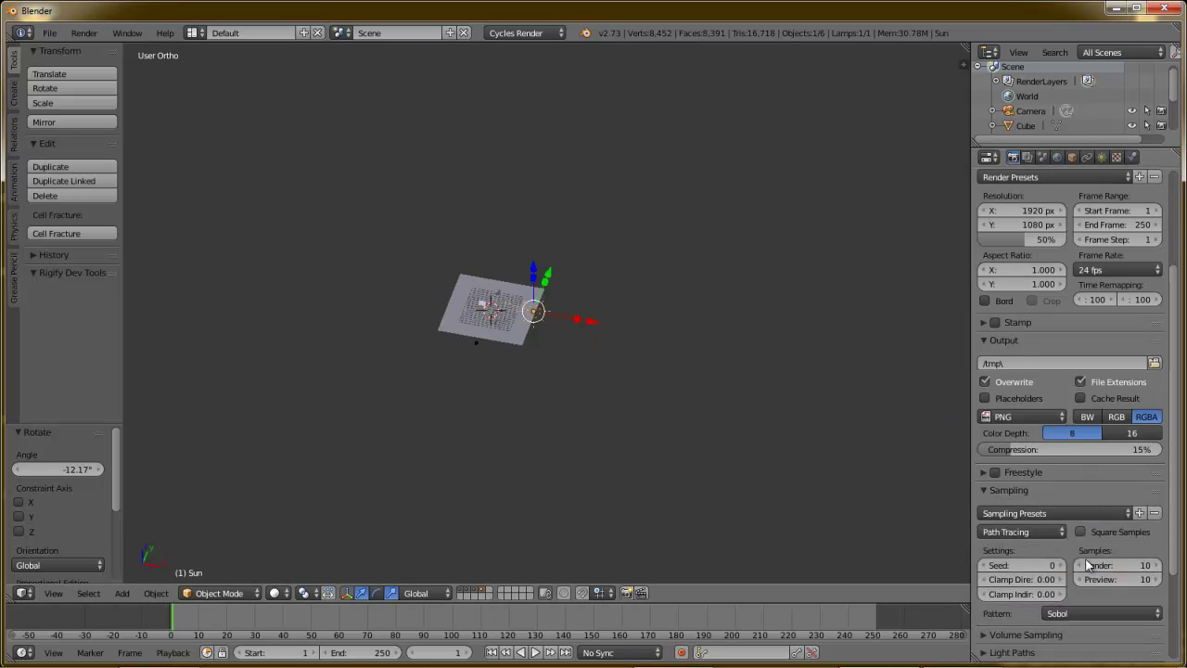
pyautogui.click(1113, 565)
pyautogui.press('Return')
pyautogui.press('F12')
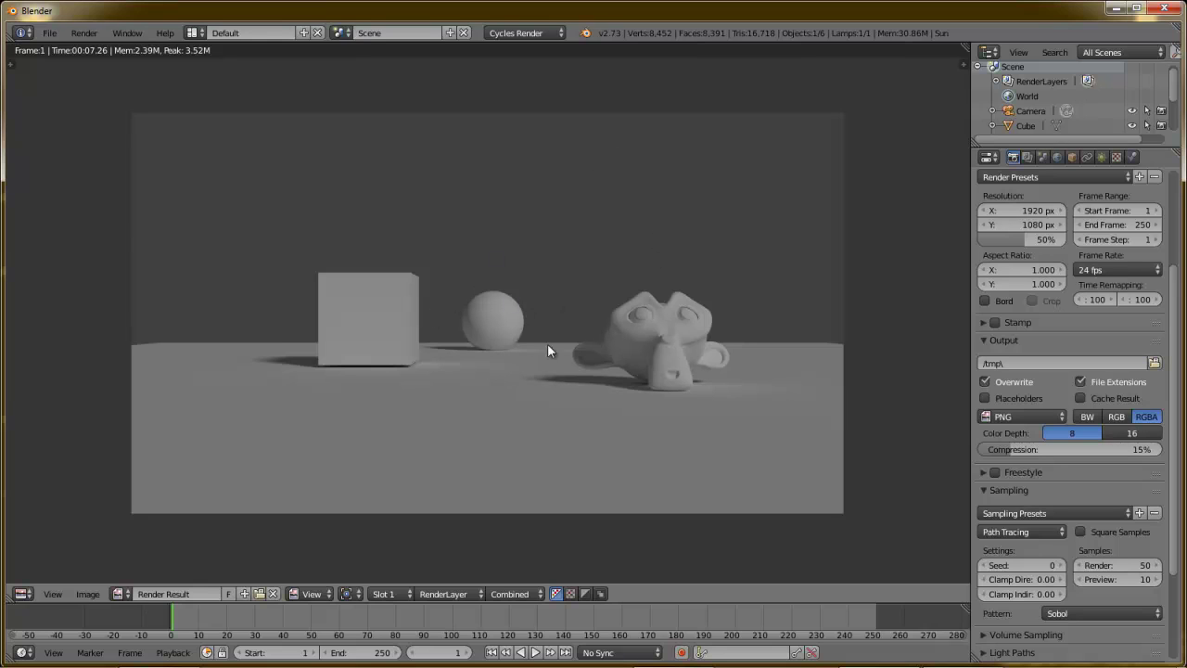
pyautogui.press('Escape')
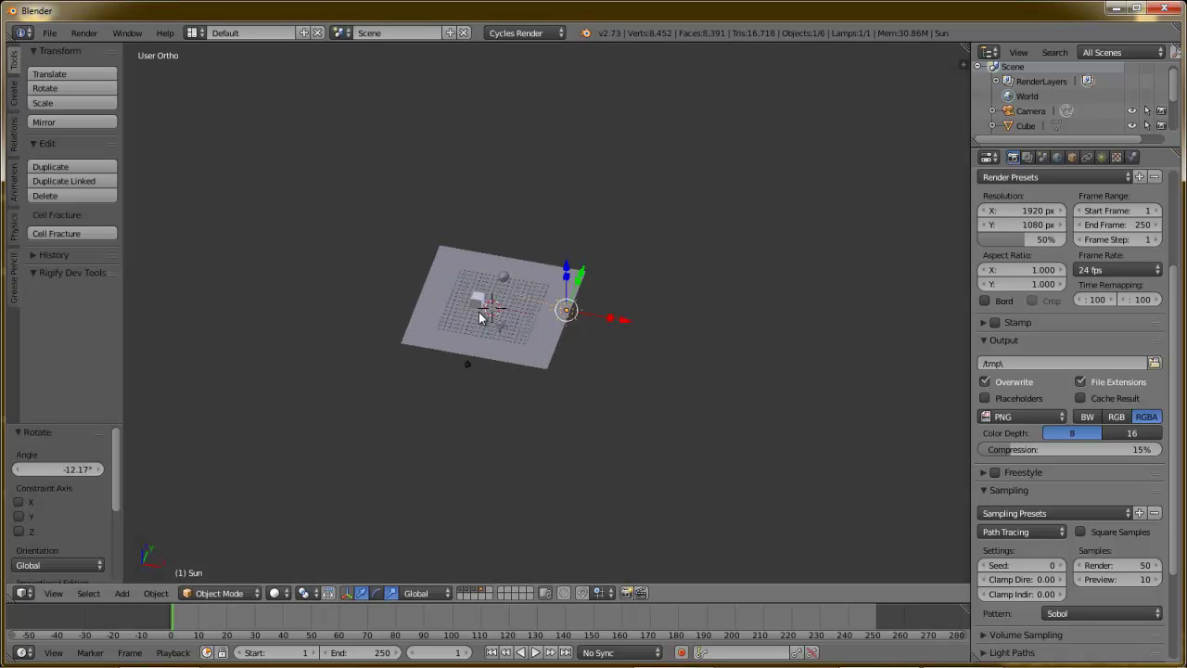
# Lower the cube about 0.041 units along Z onto the floor and check its contact with a test render
pyautogui.scroll(4, 480, 315)
pyautogui.rightClick(457, 269)
pyautogui.press('KP_1')
pyautogui.scroll(8, 461, 261)
pyautogui.moveTo(452, 266); pyautogui.dragTo(458, 283, button='middle')
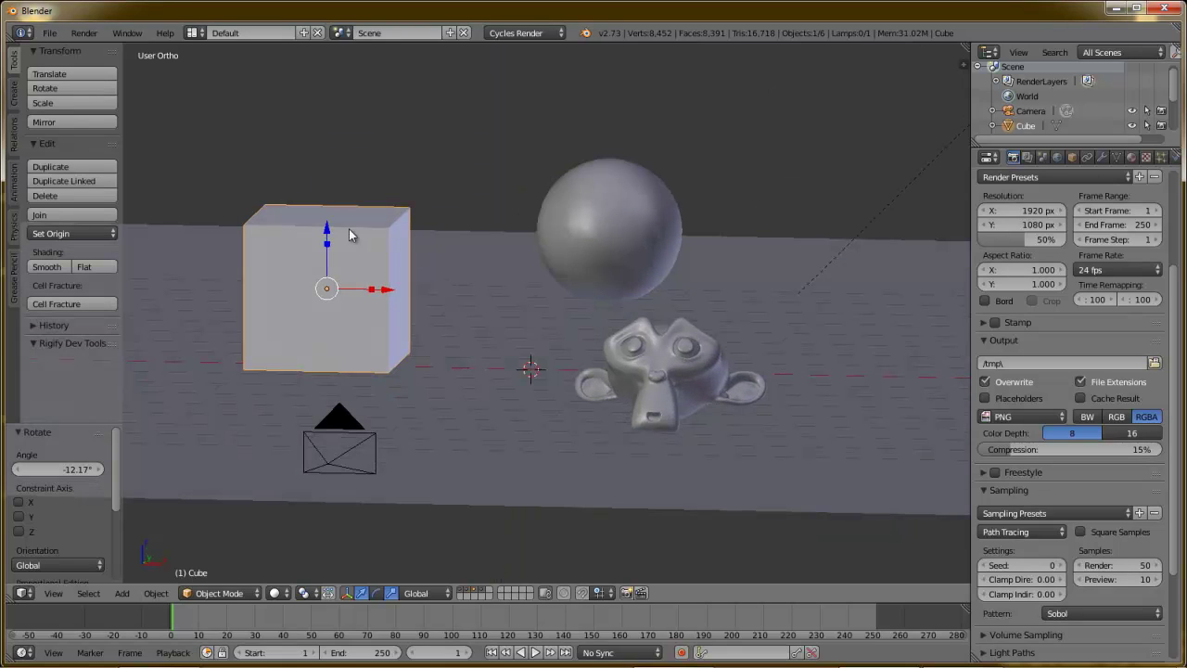
pyautogui.moveTo(326, 232); pyautogui.dragTo(326, 235)
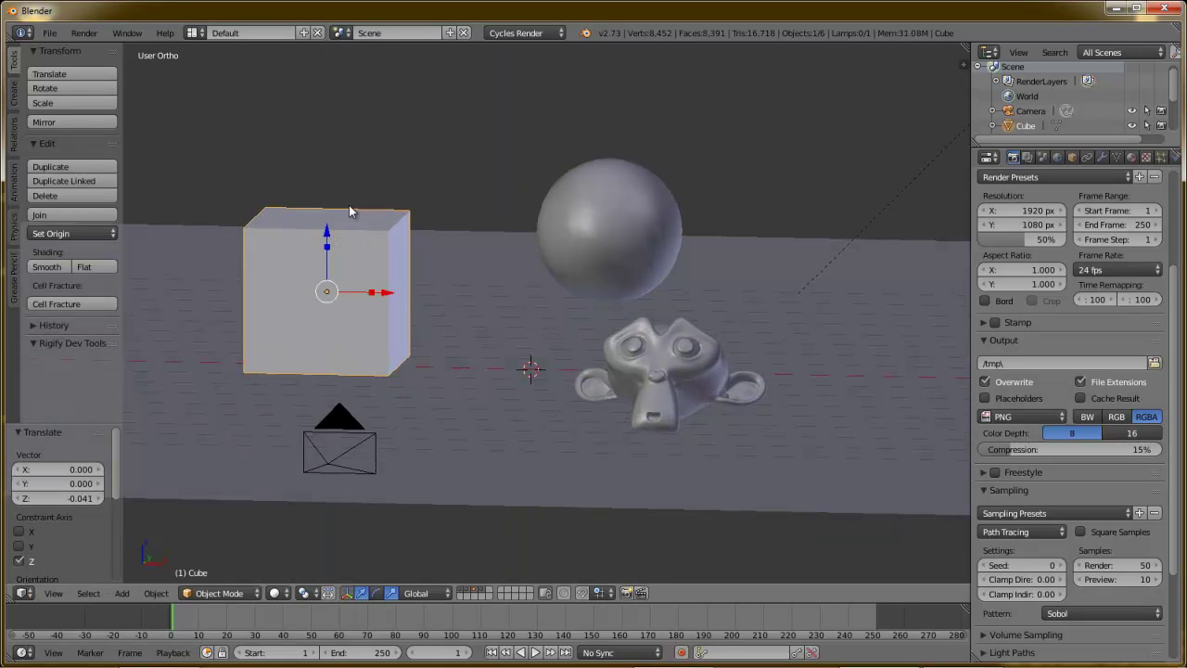
pyautogui.press('F12')
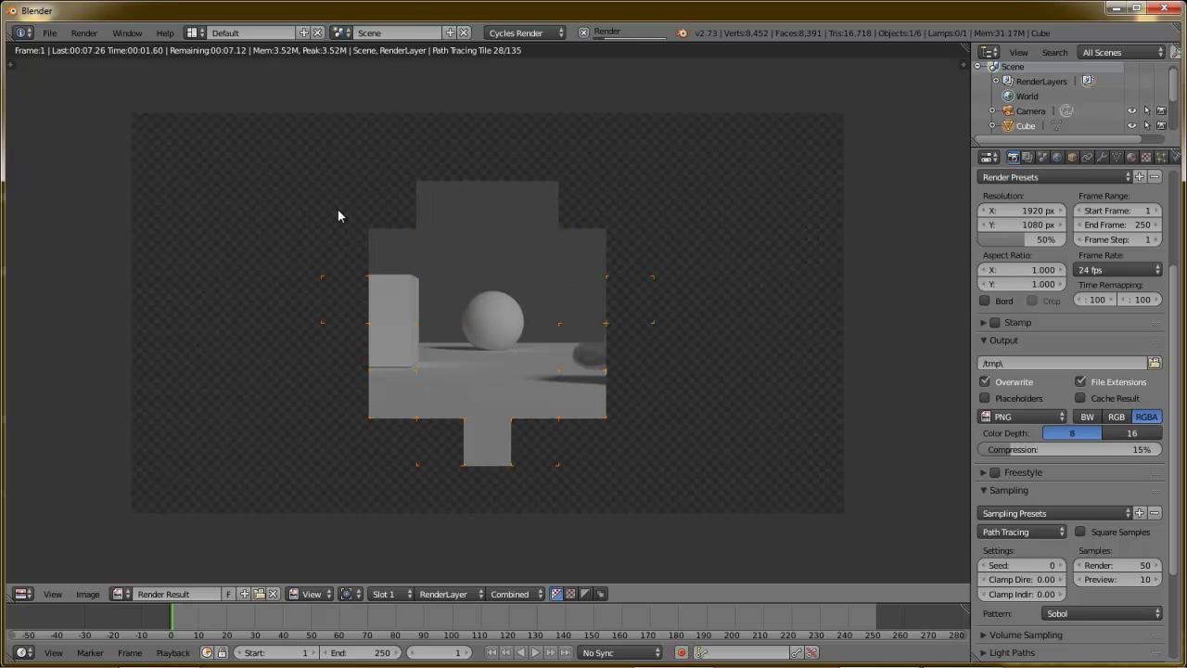
pyautogui.press('Escape')
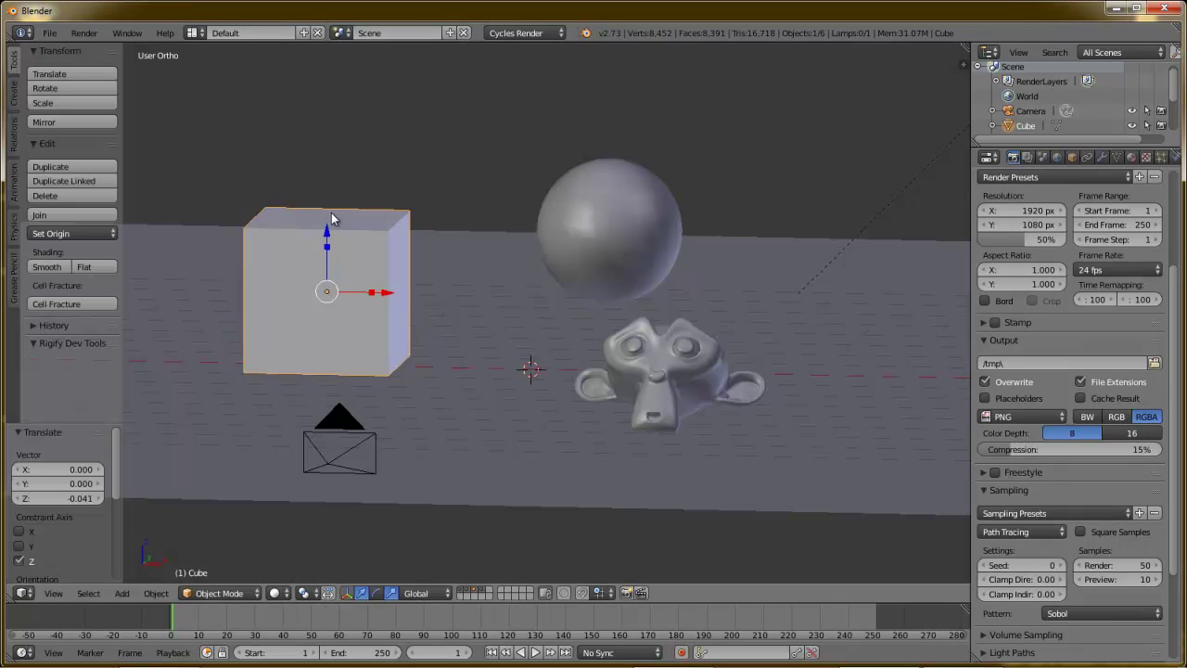
# Lower the cube a little more, ending with about 0.021 units along Z, and return to the camera view
pyautogui.moveTo(325, 231); pyautogui.dragTo(327, 235)
pyautogui.click(327, 229)
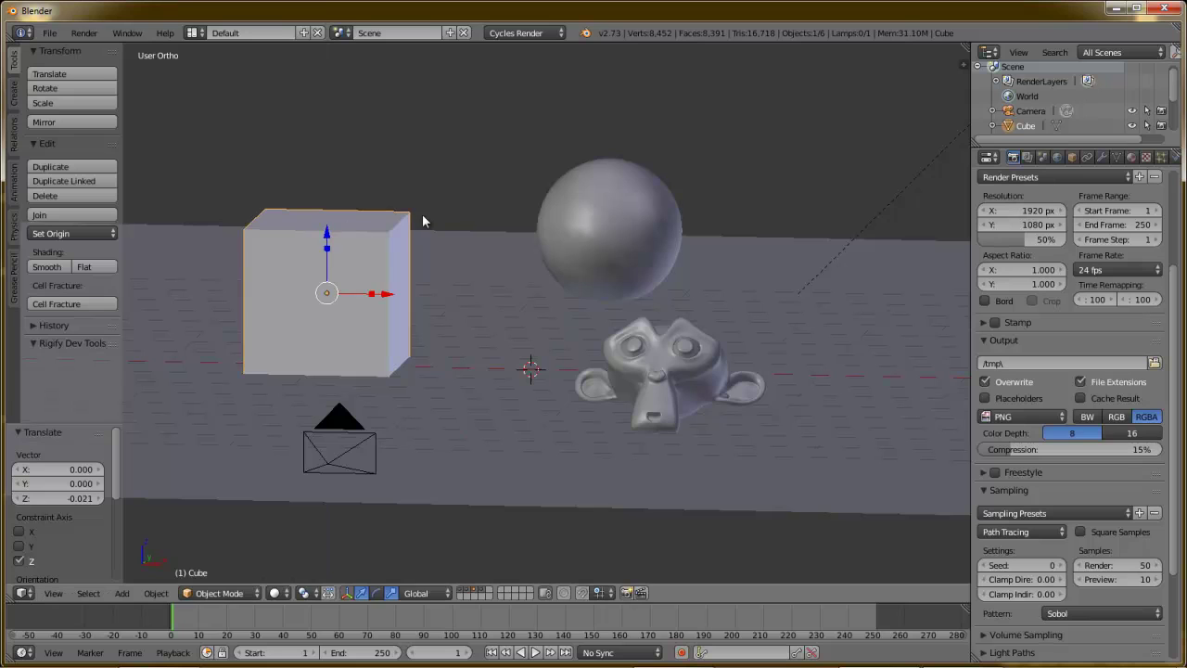
pyautogui.scroll(-3, 638, 428)
pyautogui.moveTo(575, 361)
pyautogui.mouseDown(button='middle')
pyautogui.moveTo(504, 383)
pyautogui.moveTo(569, 385)
pyautogui.moveTo(576, 369)
pyautogui.mouseUp(button='middle')
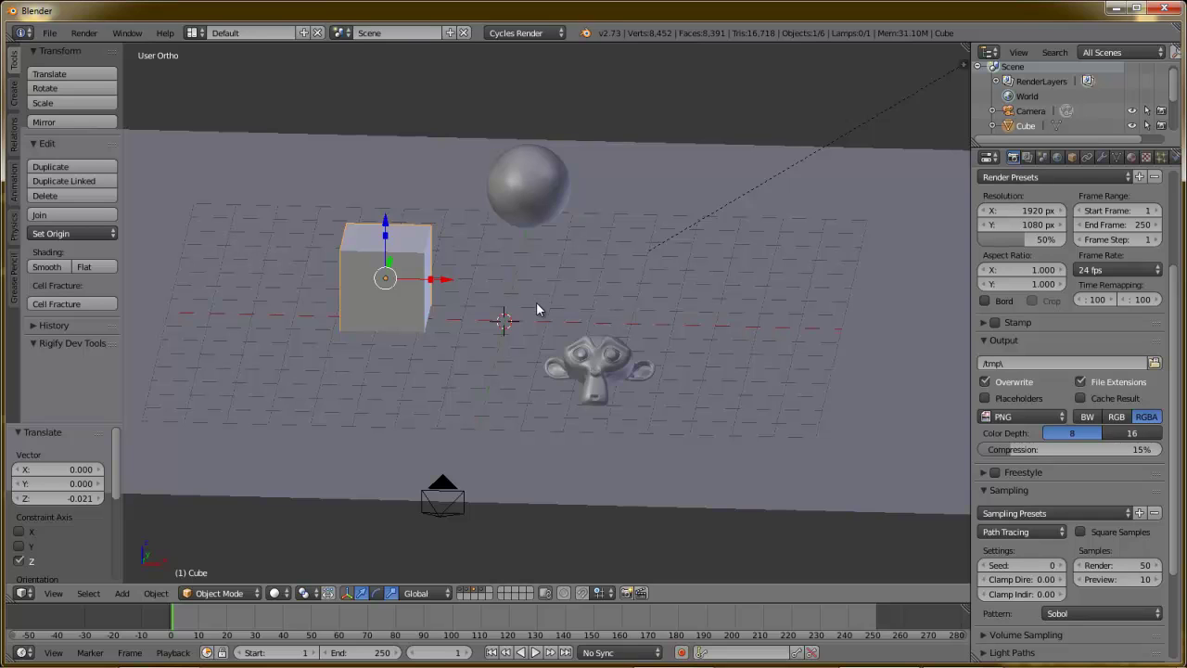
pyautogui.press('KP_0')
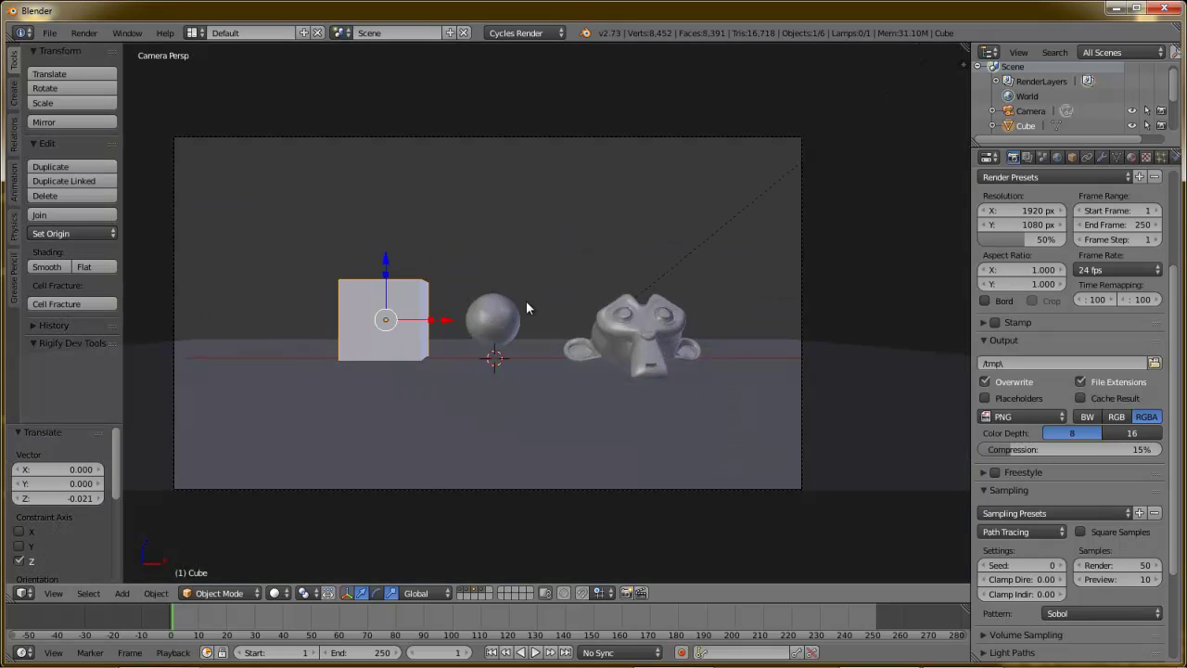
# Rename the existing render layer "plan"
pyautogui.click(1027, 157)
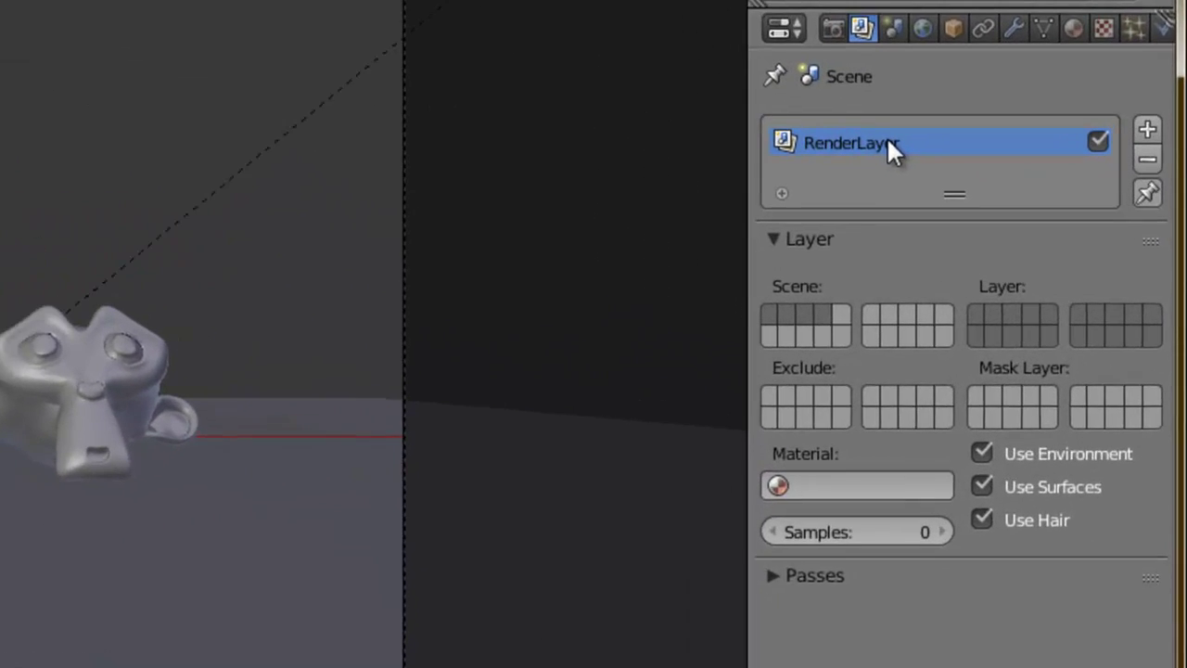
pyautogui.doubleClick(887, 141)
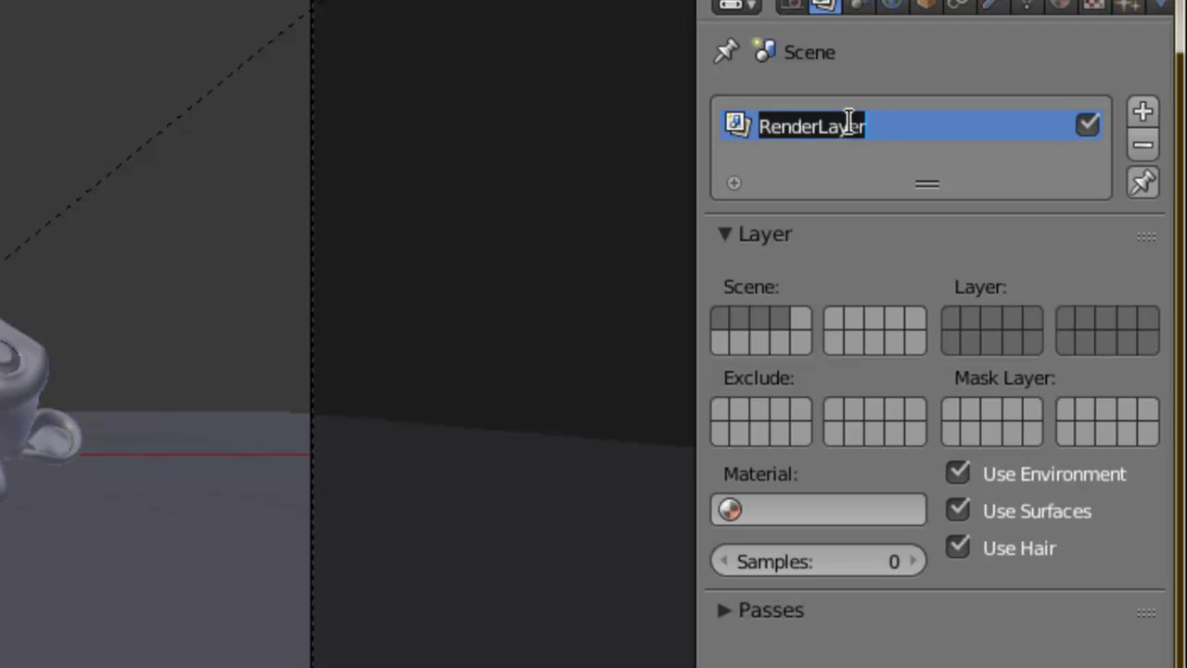
pyautogui.write('plan')
pyautogui.press('Return')
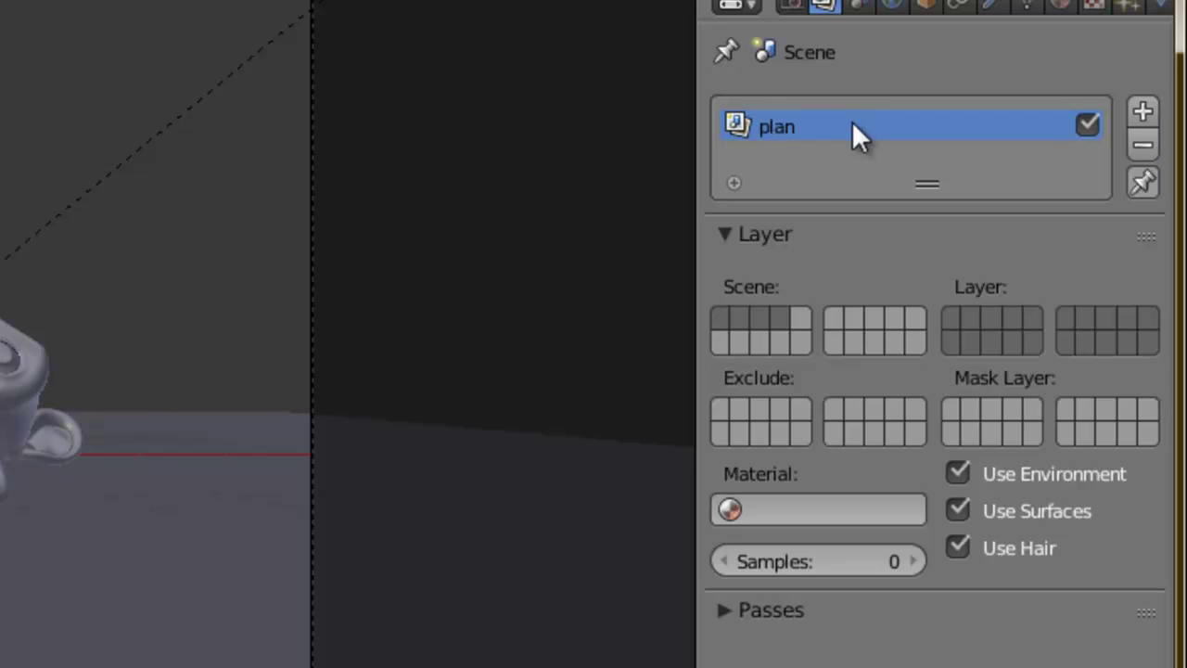
# Add three more render layers to the scene
pyautogui.click(1150, 106)
pyautogui.click(1150, 105)
pyautogui.click(1149, 107)
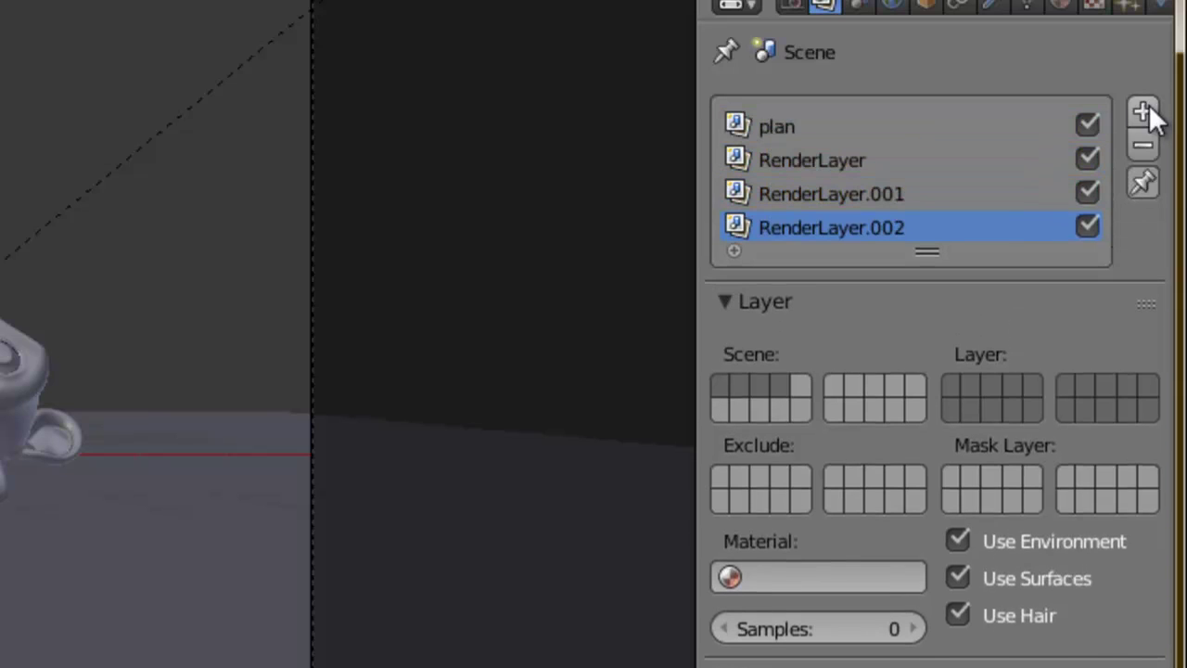
# Rename the second render layer in the list "suzanne"
pyautogui.click(819, 157)
pyautogui.doubleClick(818, 154)
pyautogui.write('suzanne')
pyautogui.press('Return')
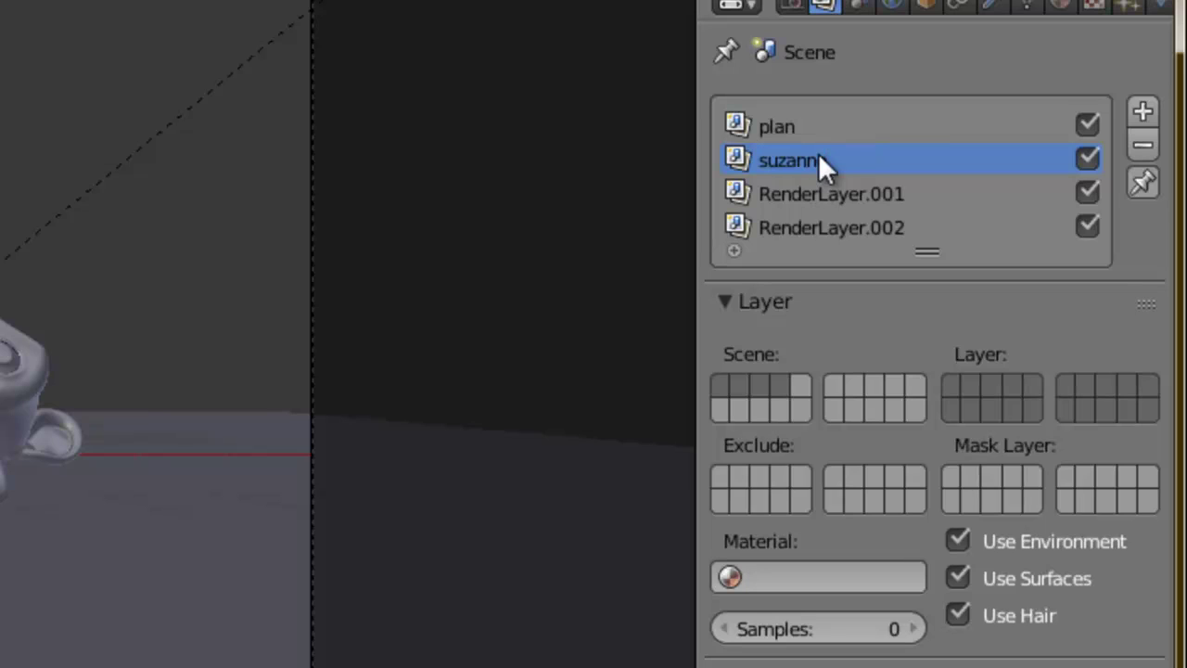
pyautogui.hotkey('shift', 'a')
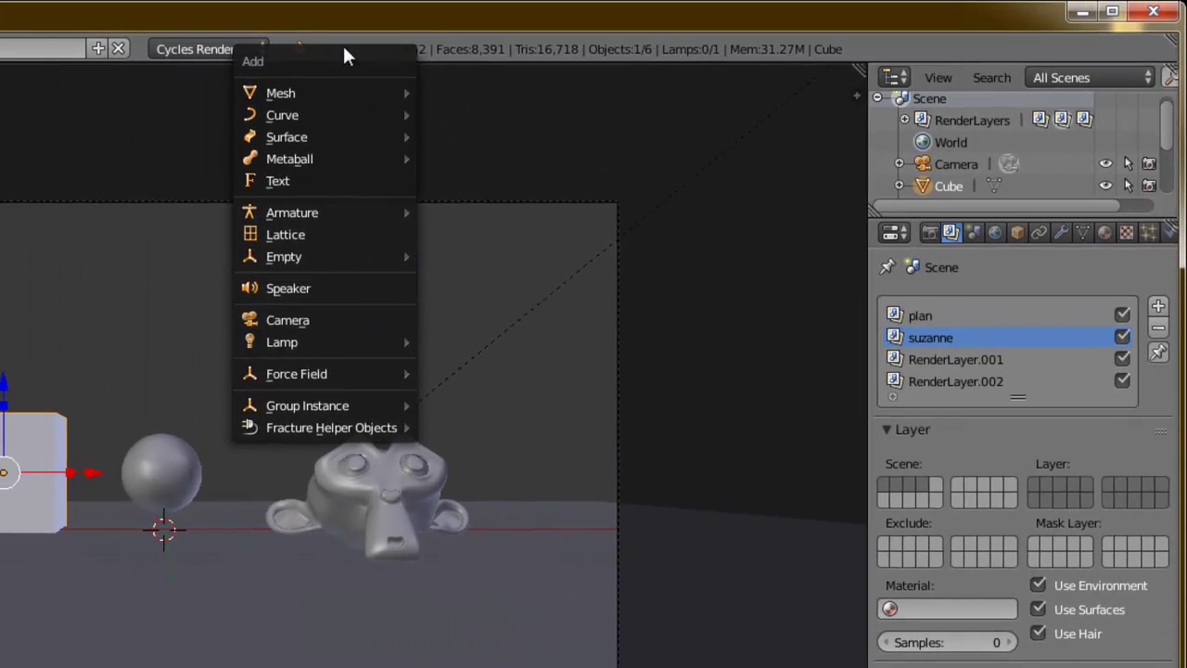
pyautogui.moveTo(202, 23)
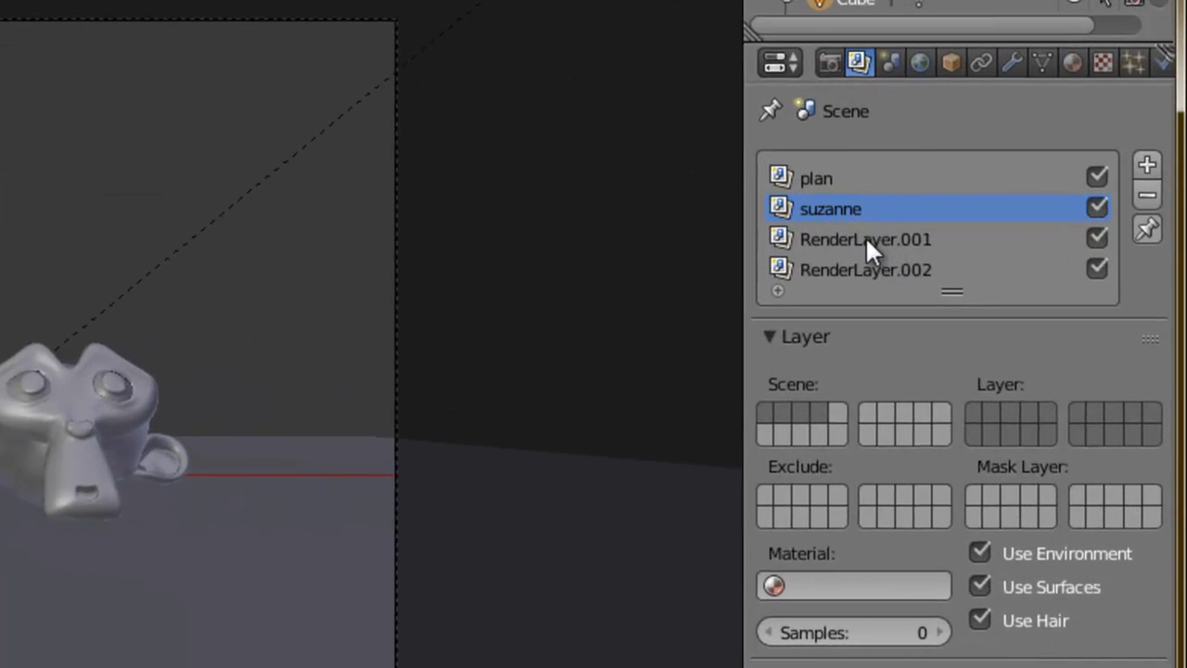
# Rename the render layers RenderLayer.001 and RenderLayer.002 as "cube" and "sphere"
pyautogui.doubleClick(863, 237)
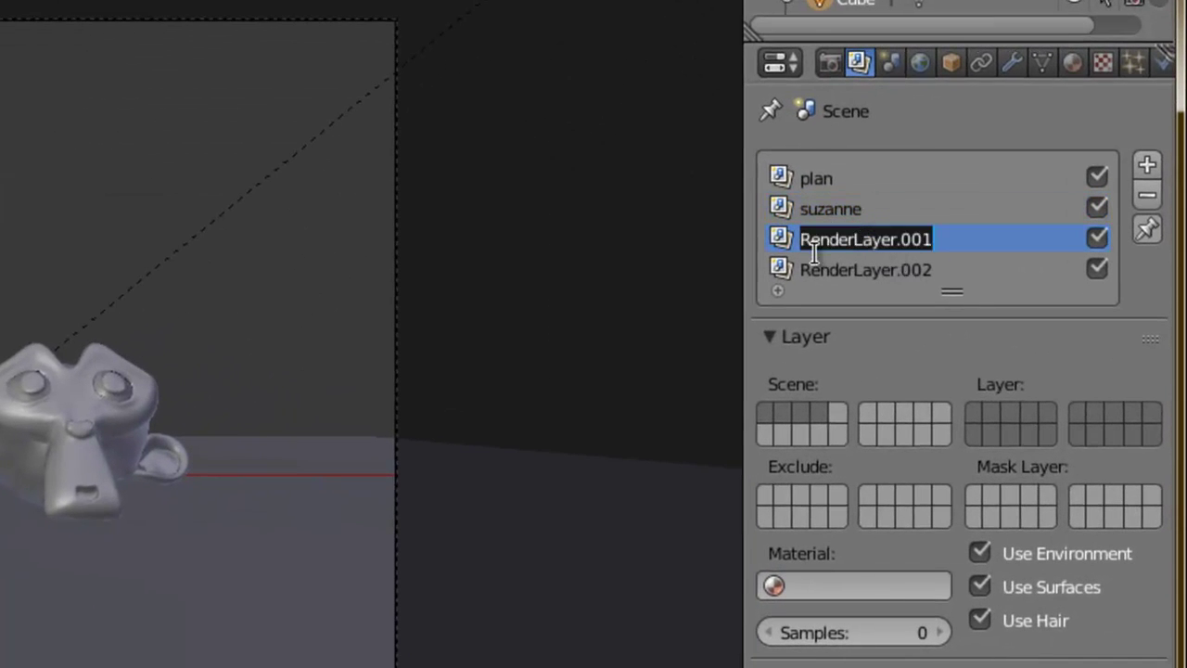
pyautogui.write('cube')
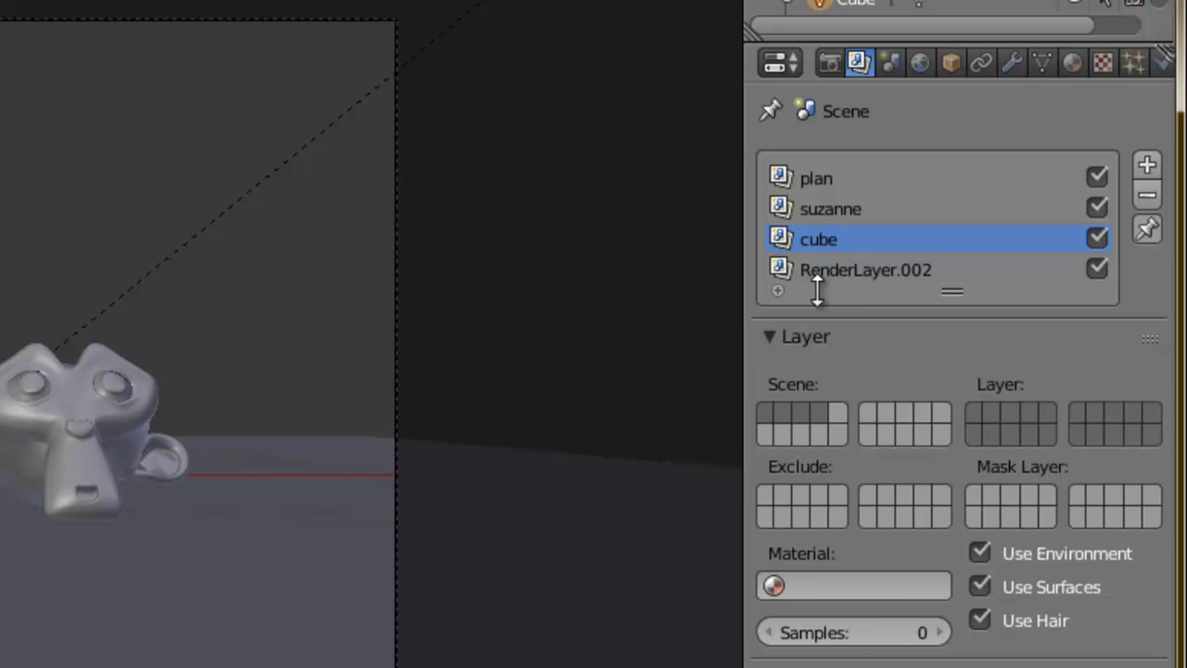
pyautogui.doubleClick(832, 266)
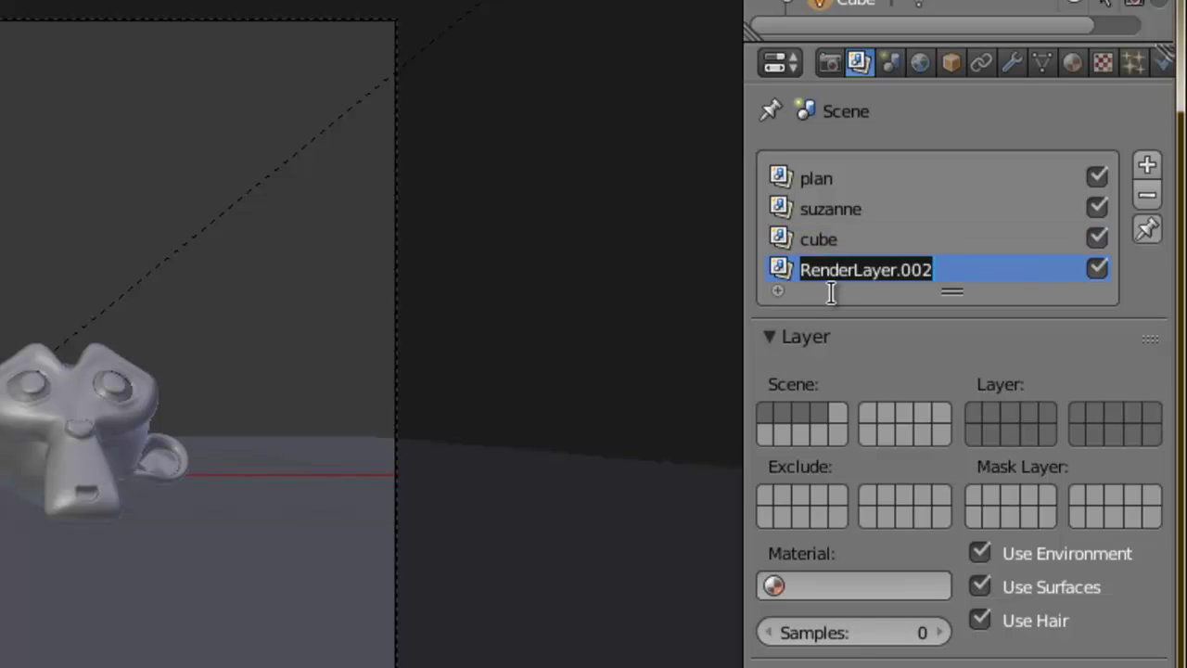
pyautogui.write('sphere')
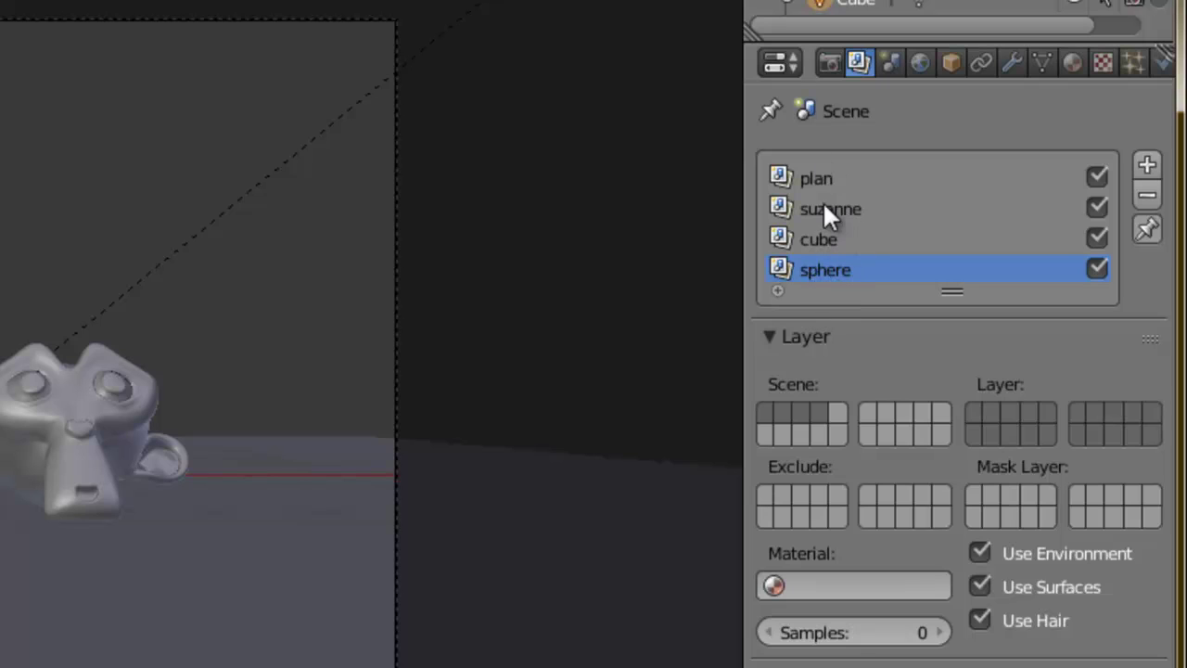
# Add a fifth render layer and name it "lampe"
pyautogui.click(1147, 168)
pyautogui.doubleClick(870, 270)
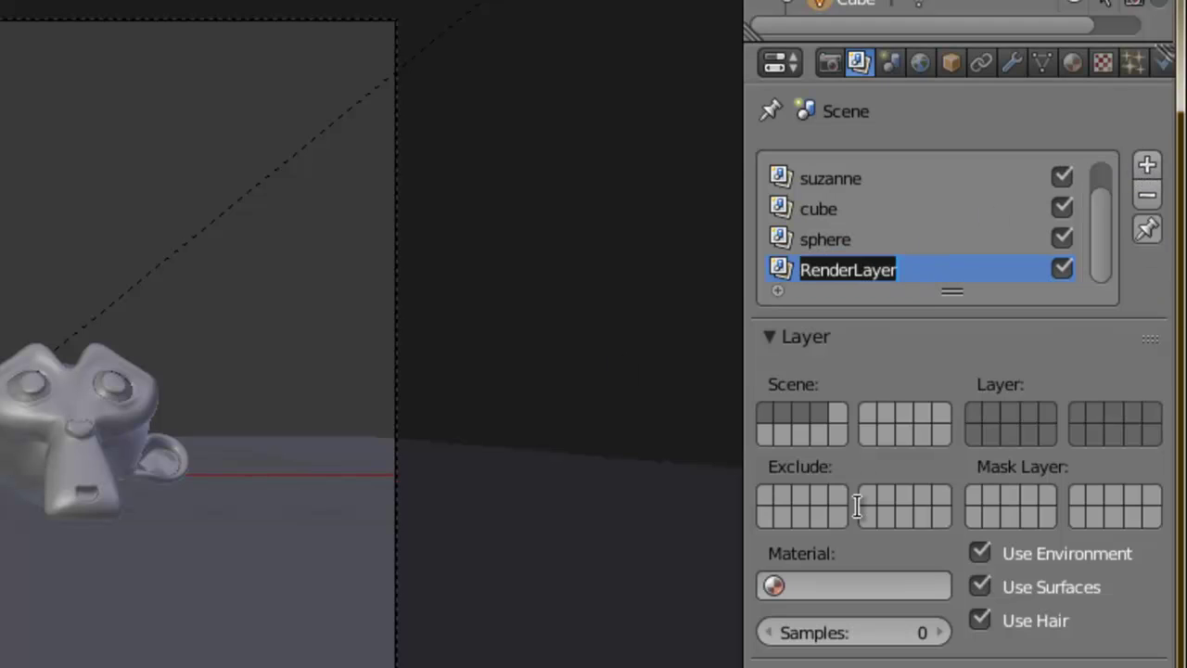
pyautogui.write('lape')
pyautogui.press('Return')
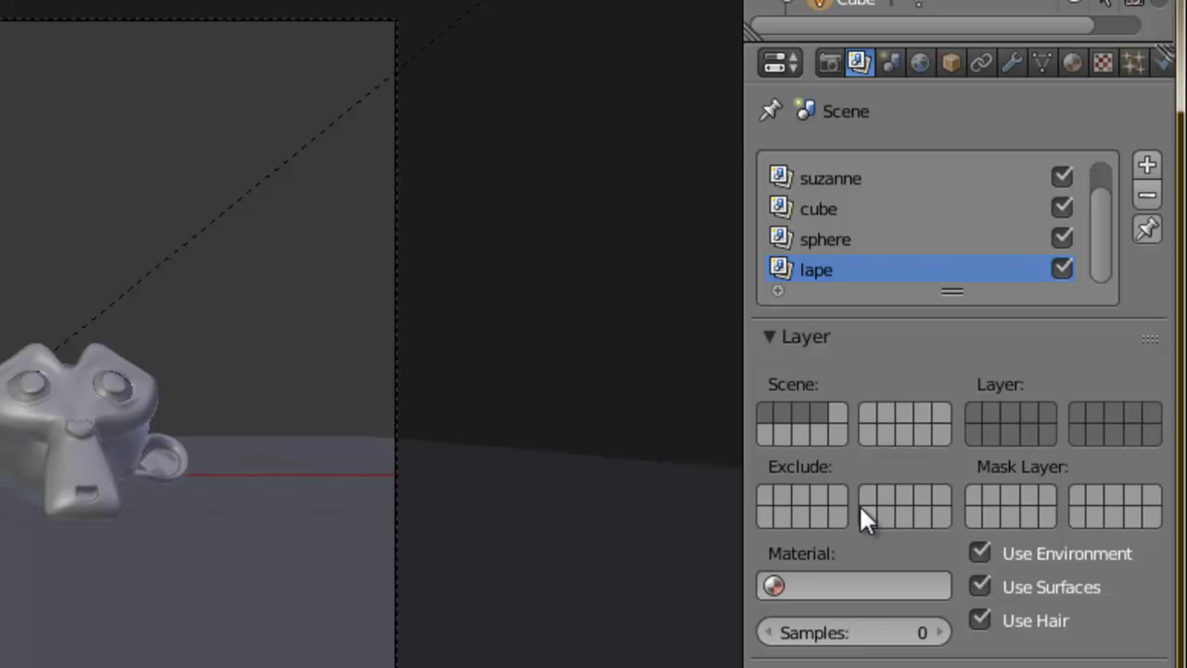
pyautogui.click(814, 269)
pyautogui.write('m')
pyautogui.press('Return')
# Enlarge the render layer list so that all five entries fit without scrolling
pyautogui.scroll(1, 861, 259)
pyautogui.scroll(-1, 812, 193)
pyautogui.scroll(1, 806, 197)
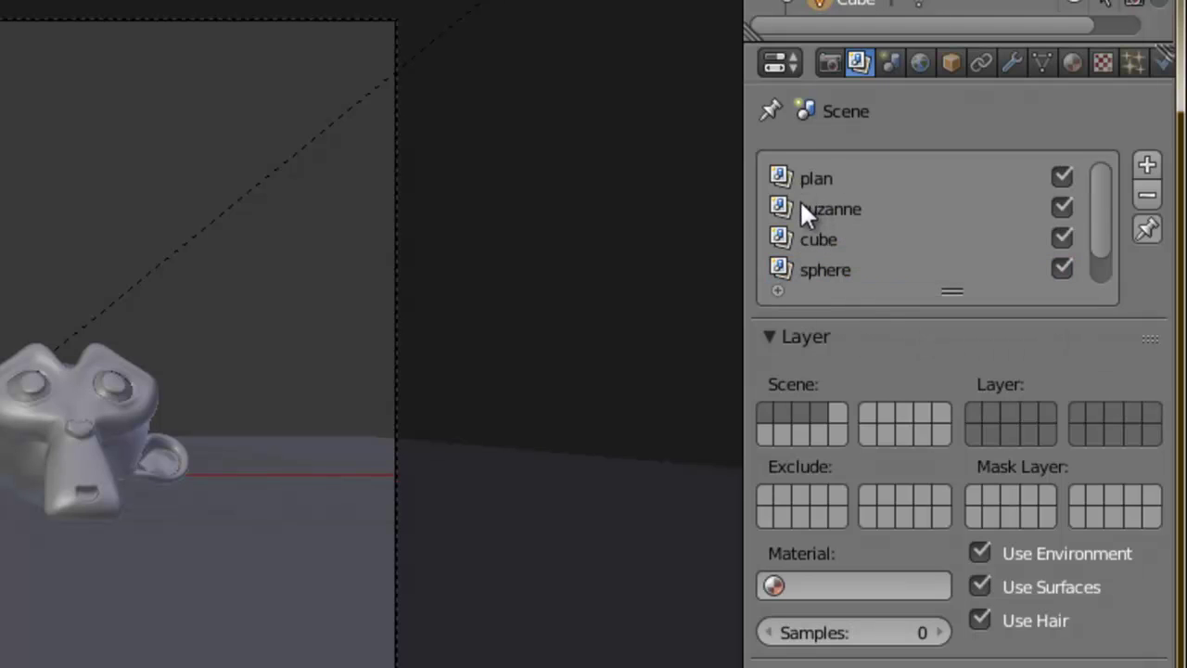
pyautogui.moveTo(946, 294); pyautogui.dragTo(939, 334)
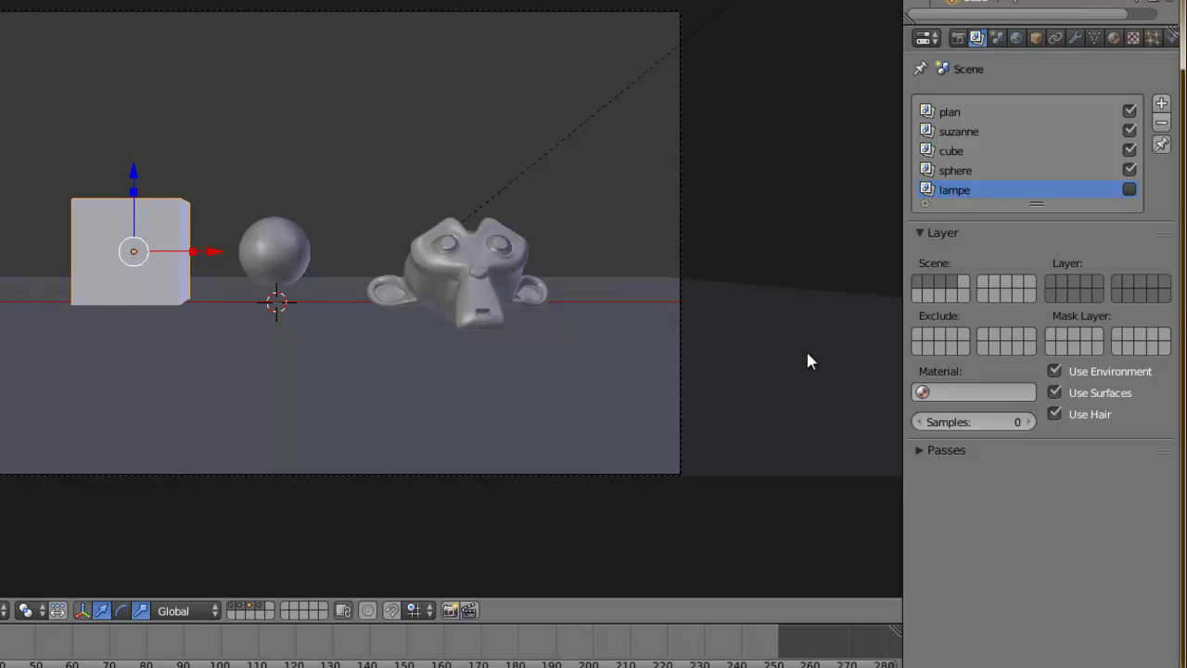
# Show only the fourth scene layer, which holds the monkey
pyautogui.click(258, 609)
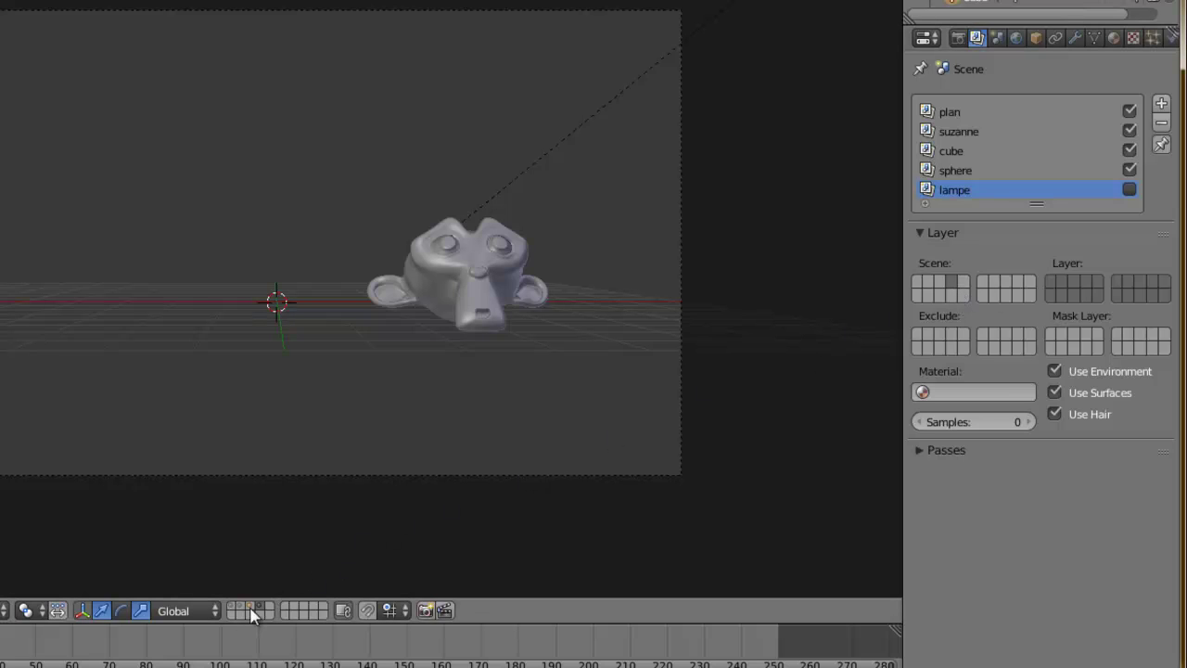
# Make the first three scene layers visible together with the fourth
pyautogui.keyDown('shift'); pyautogui.click(244, 606); pyautogui.keyUp('shift')
pyautogui.keyDown('shift'); pyautogui.click(235, 607); pyautogui.keyUp('shift')
pyautogui.keyDown('shift'); pyautogui.click(235, 614); pyautogui.keyUp('shift')
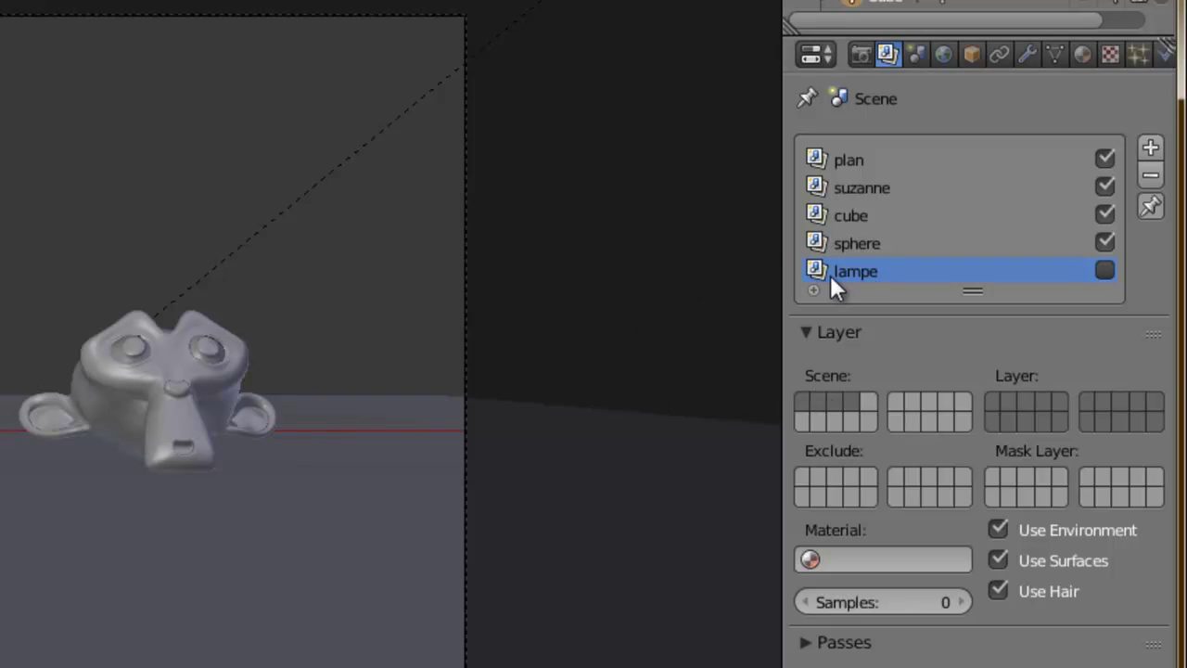
# Move the lamp to the fifth scene layer, make that layer visible too, and return to the camera view
pyautogui.scroll(-4, 398, 284)
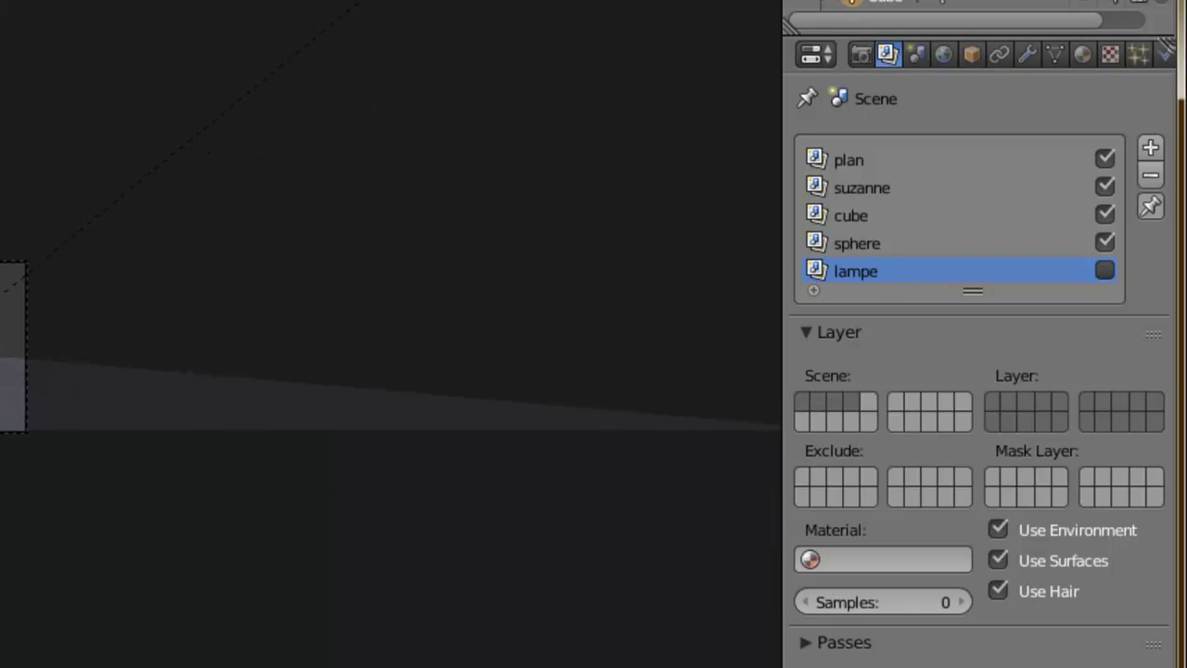
pyautogui.scroll(5, 87, 141)
pyautogui.press('KP_0')
pyautogui.scroll(-4, 149, 190)
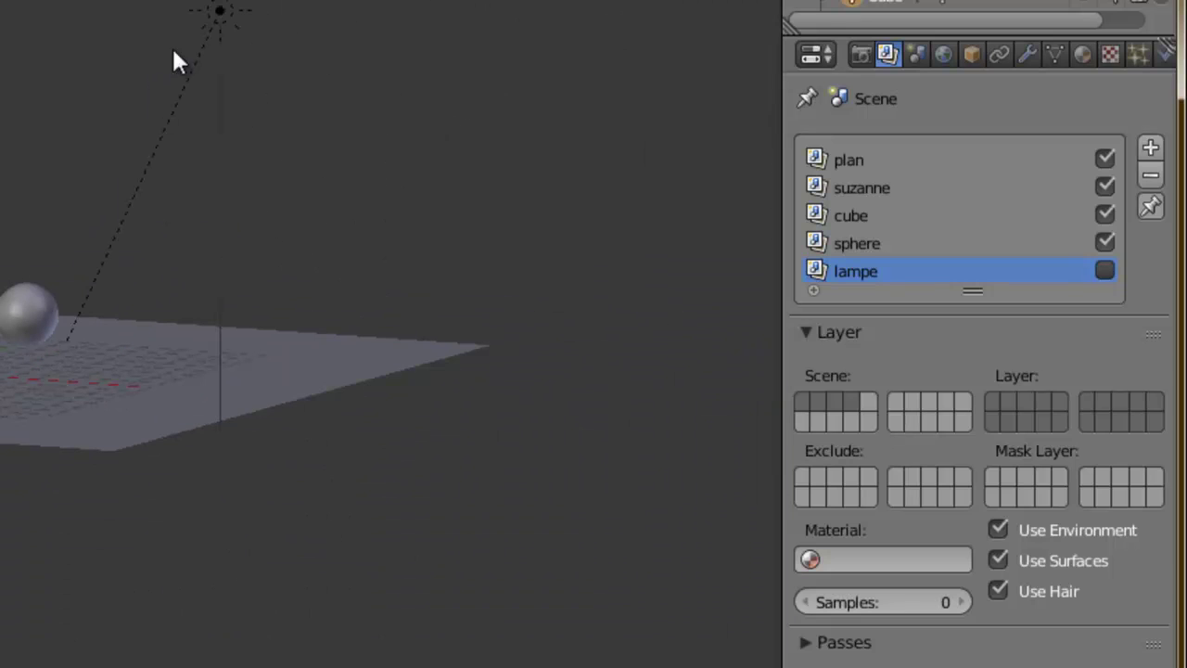
pyautogui.rightClick(226, 10)
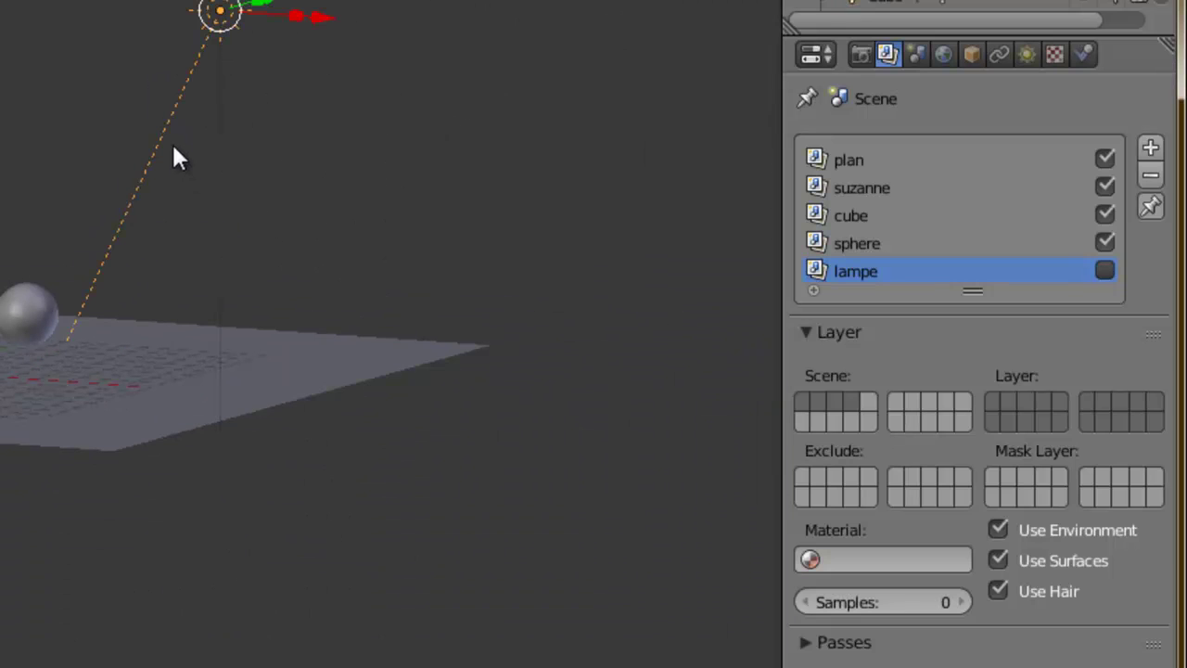
pyautogui.press('m')
pyautogui.press('5')
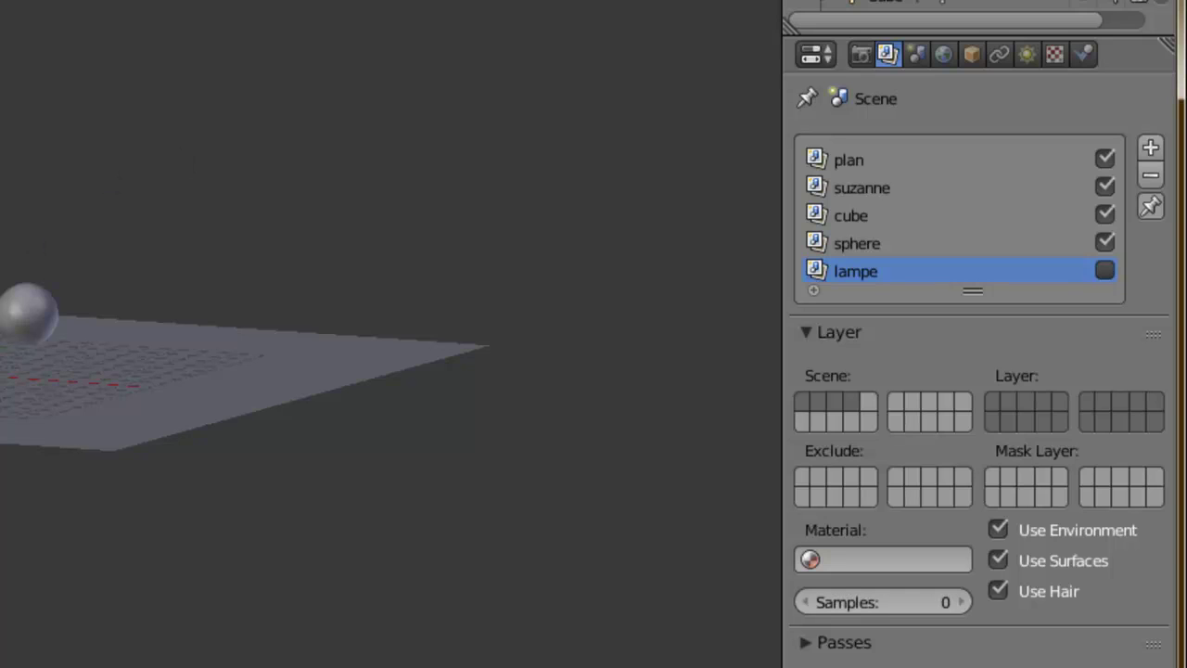
pyautogui.hotkey('shift', '5')
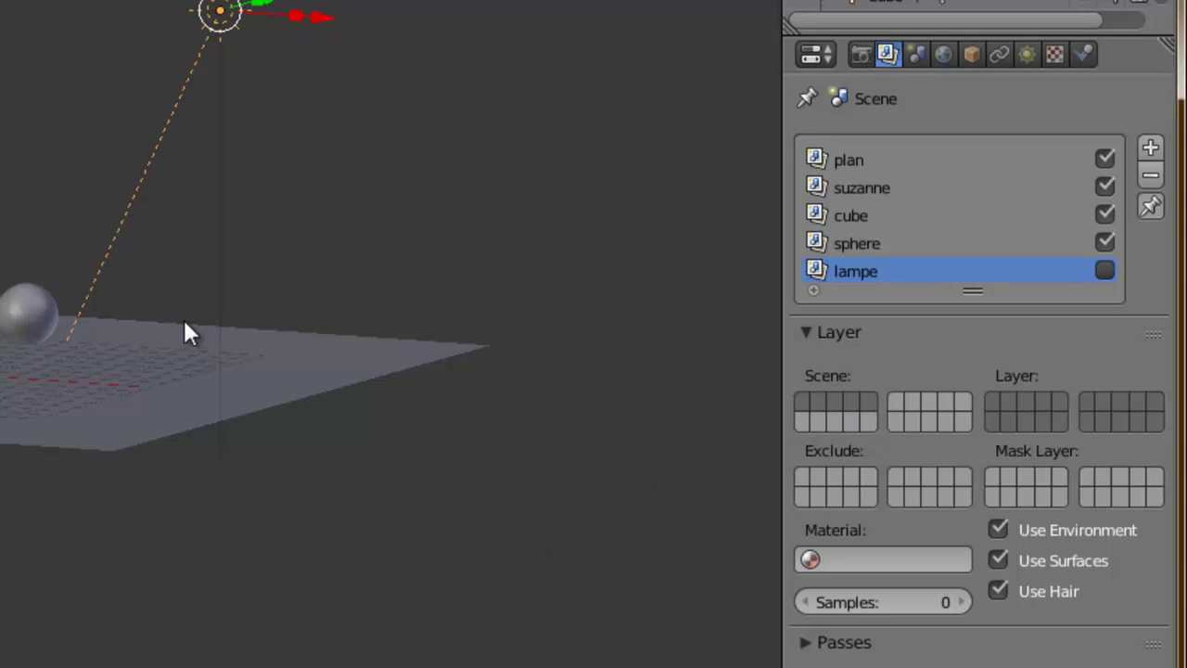
pyautogui.press('KP_0')
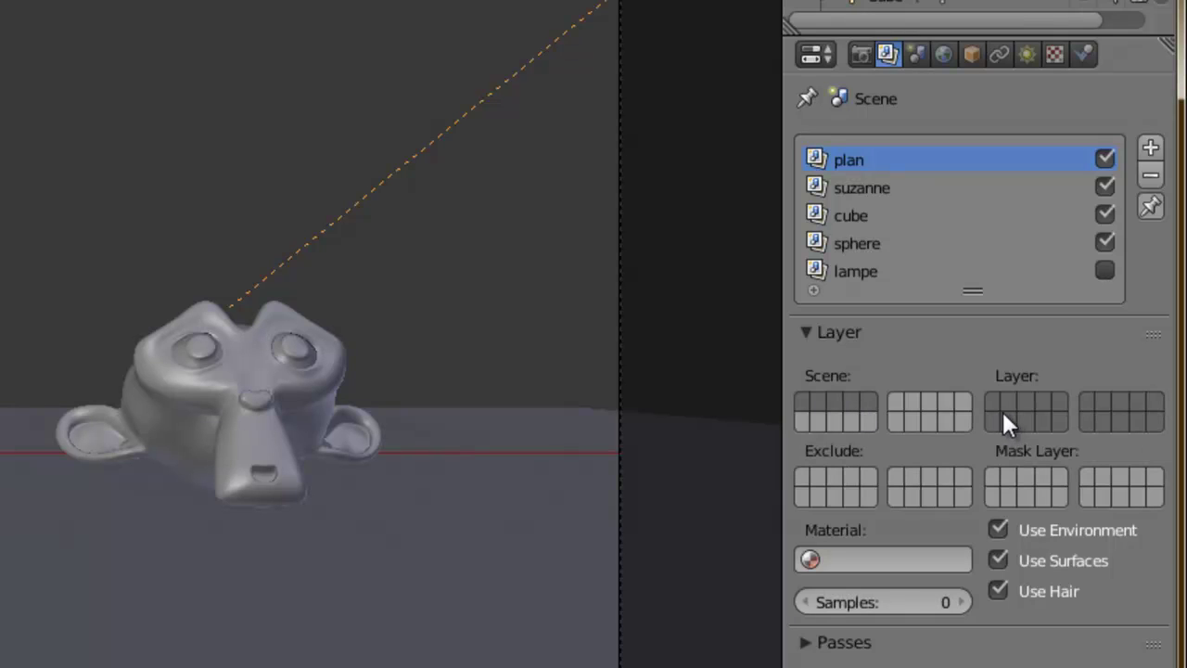
# Limit the plan render layer to scene layer 1 and the suzanne render layer to scene layer 4
pyautogui.rightClick(377, 649)
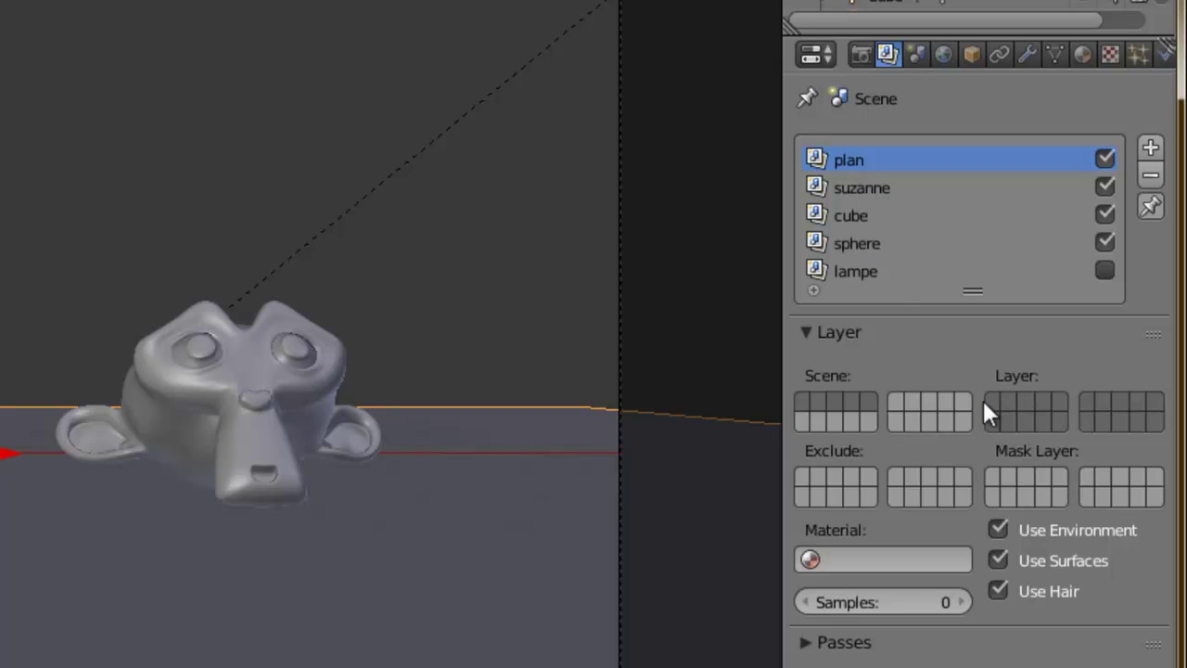
pyautogui.click(988, 404)
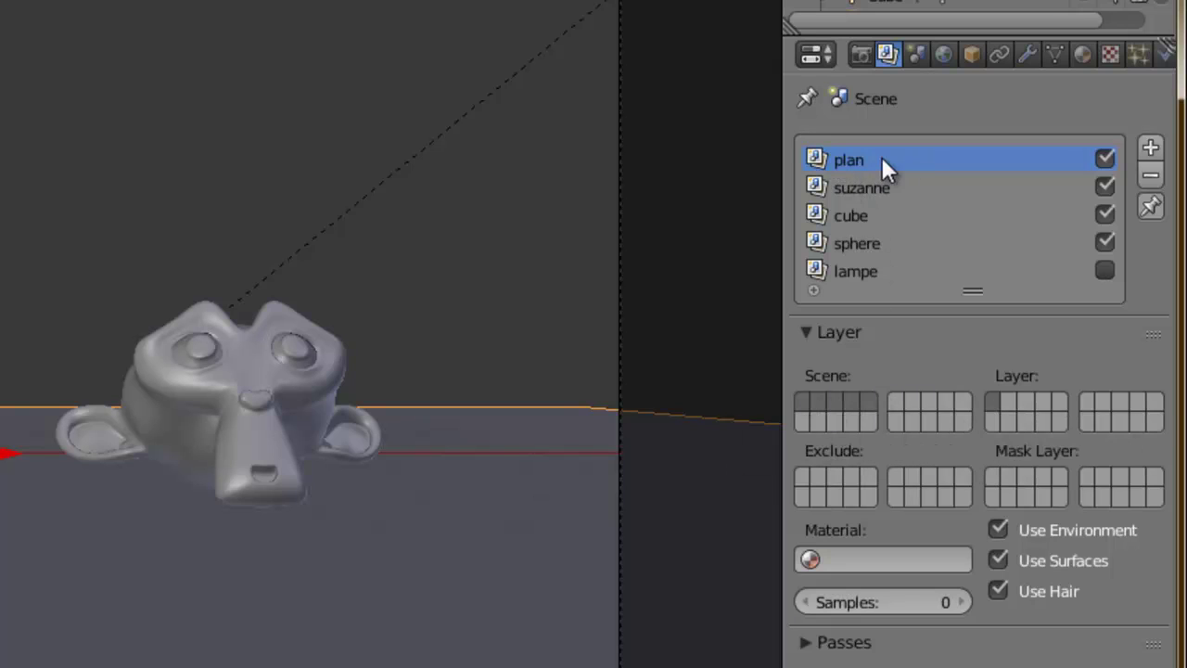
pyautogui.click(874, 188)
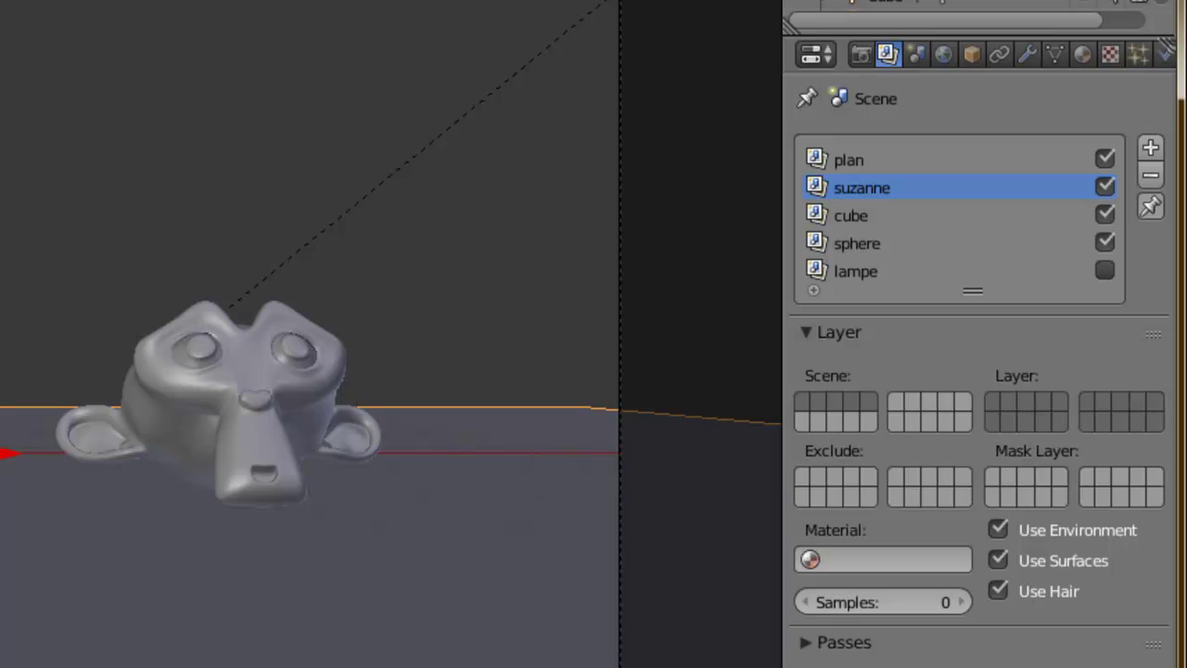
pyautogui.rightClick(290, 423)
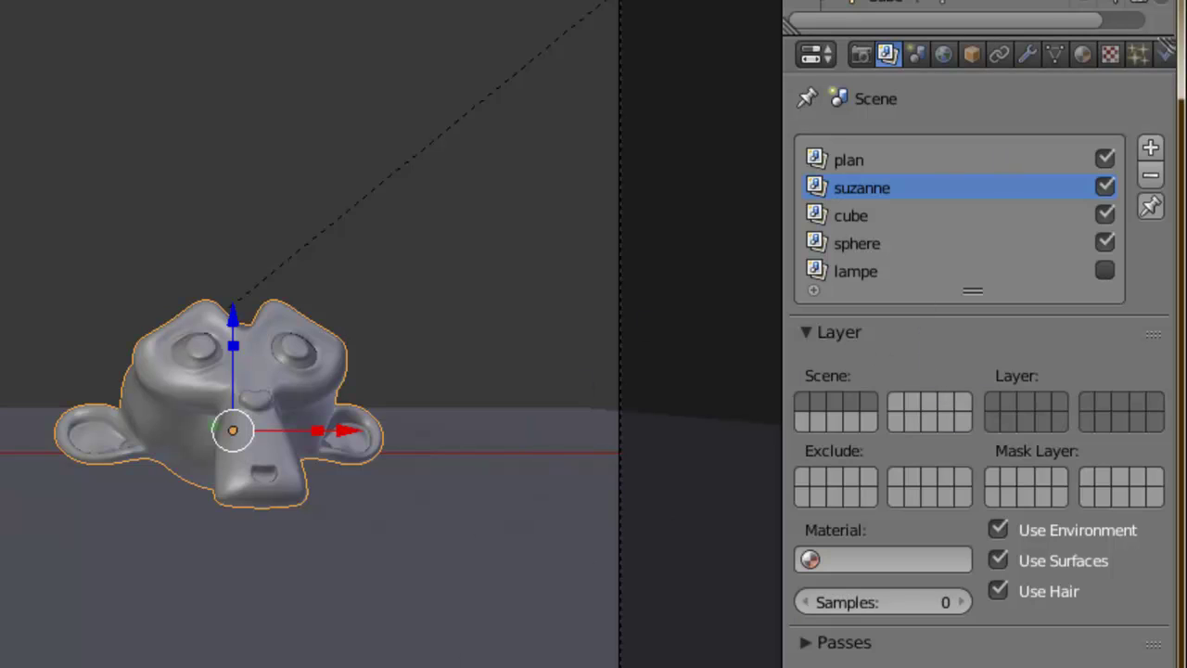
pyautogui.click(1039, 400)
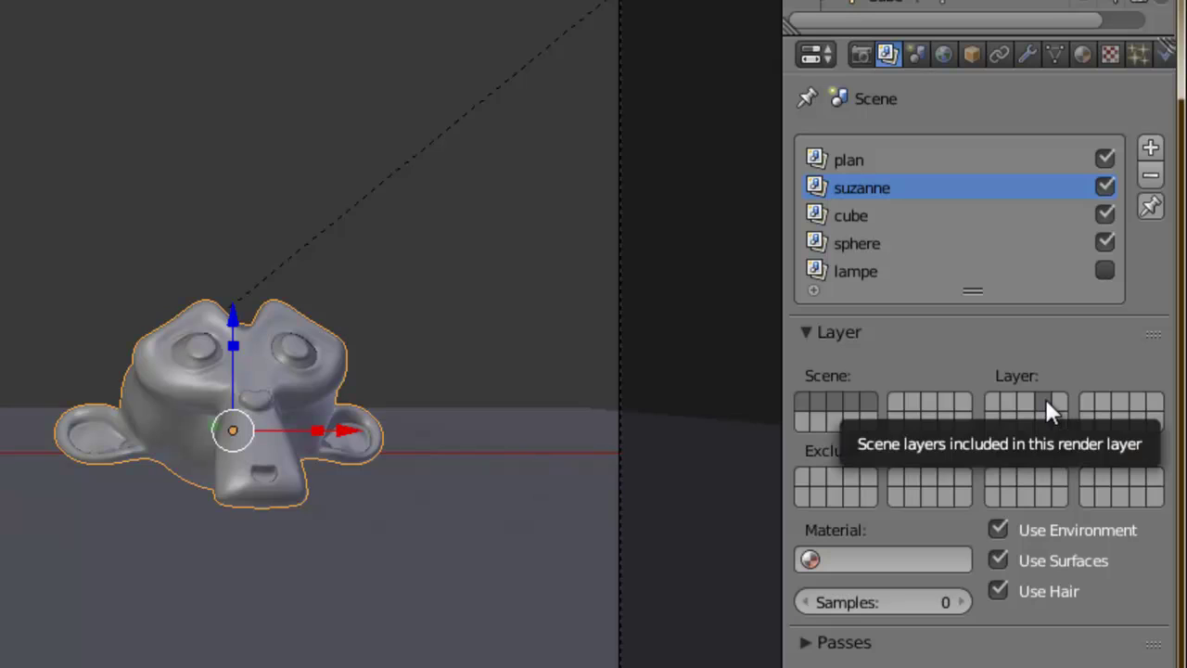
pyautogui.click(993, 404)
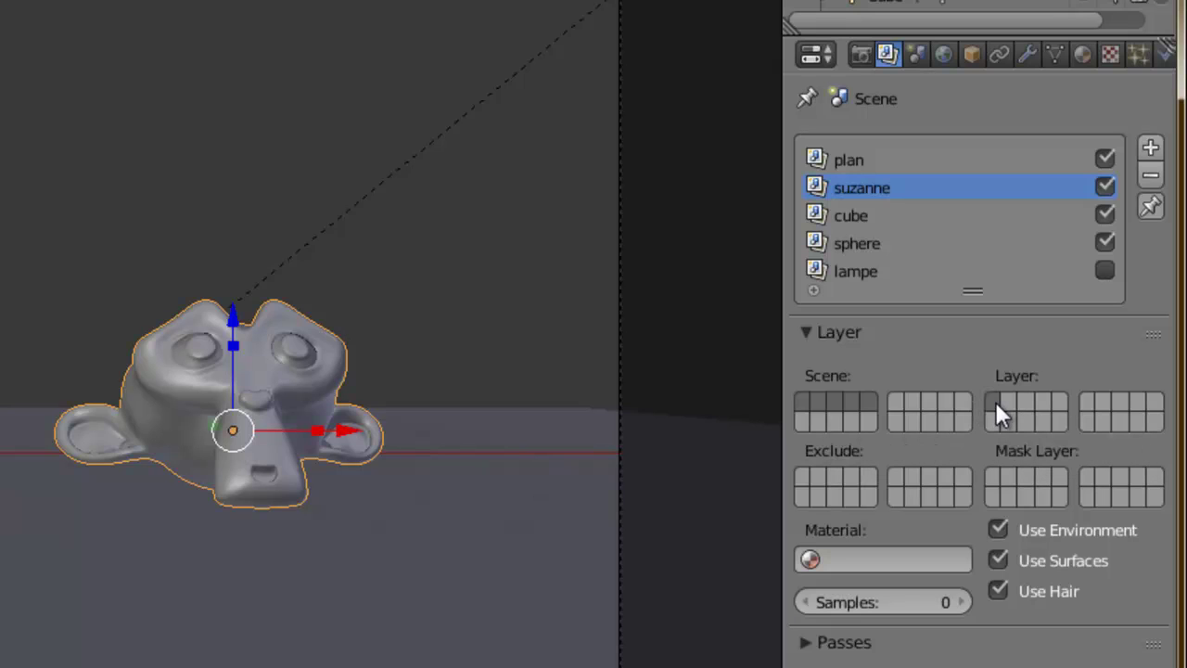
pyautogui.click(1048, 403)
# Add scene layer 5, which holds the lamp, to both the plan and suzanne render layers
pyautogui.click(877, 161)
pyautogui.keyDown('shift'); pyautogui.click(1060, 401); pyautogui.keyUp('shift')
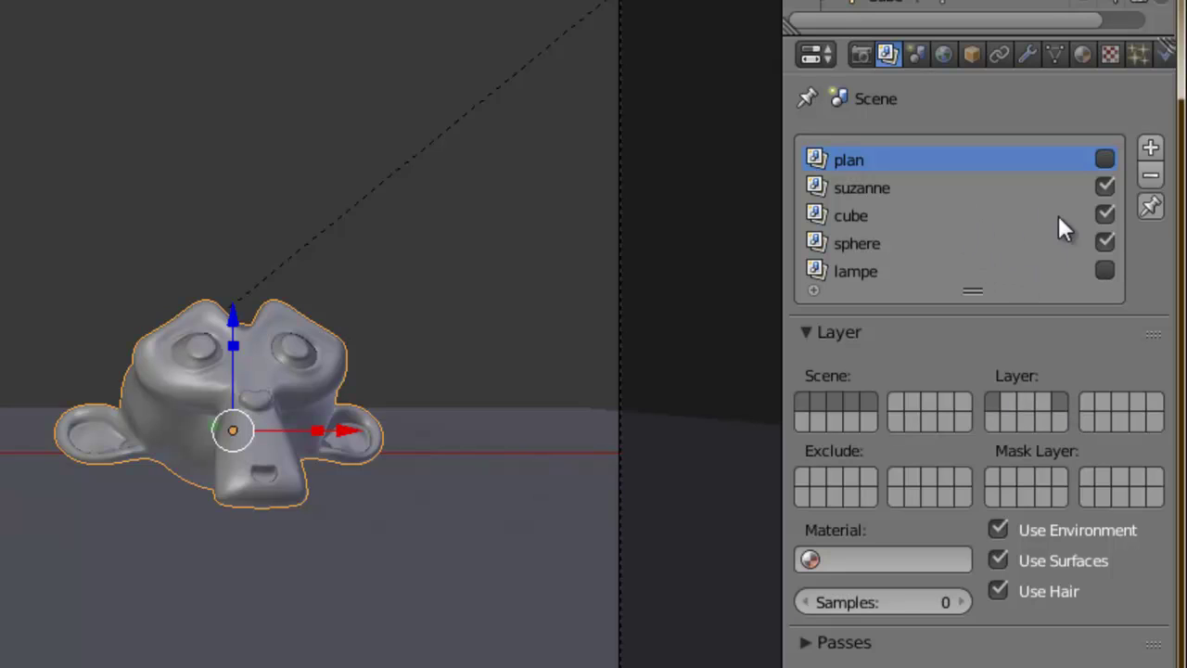
pyautogui.click(876, 197)
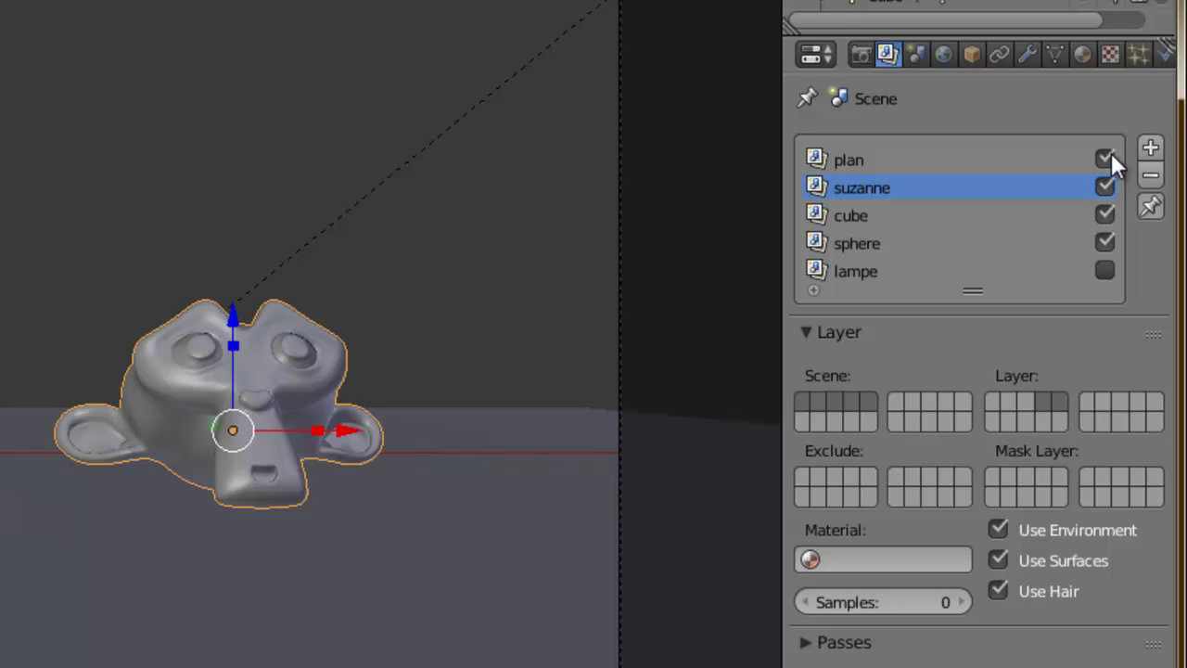
pyautogui.click(947, 159)
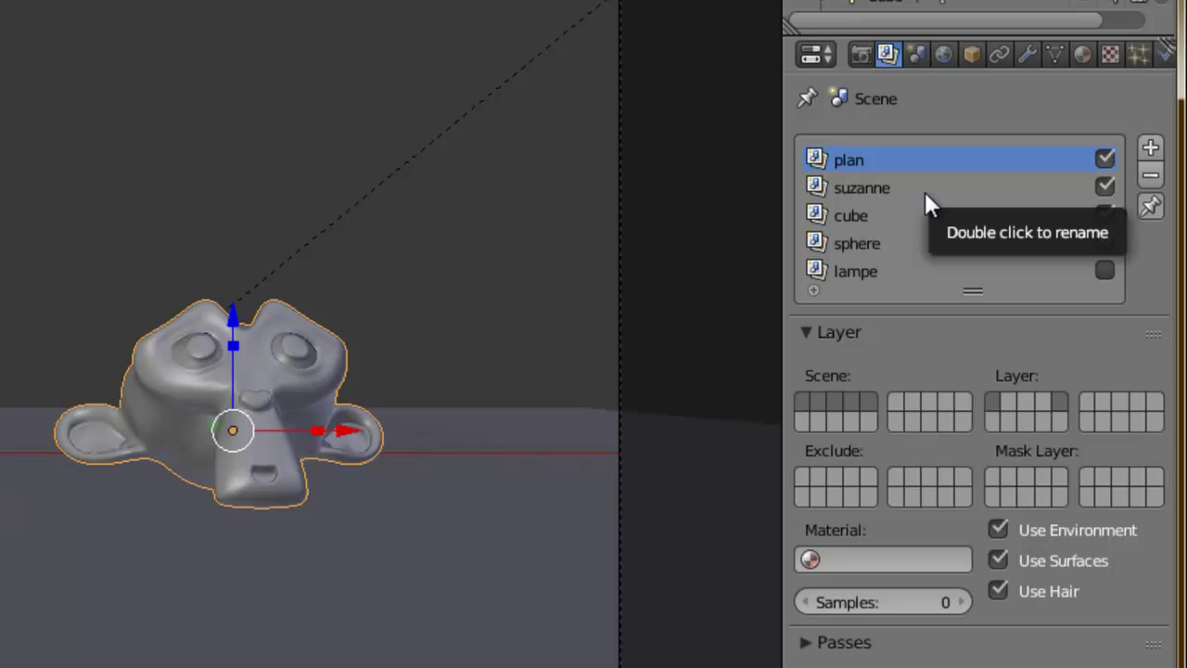
# Limit the cube render layer to scene layers 3 and 5, and the sphere render layer to scene layers 2 and 5
pyautogui.click(858, 214)
pyautogui.press('a')
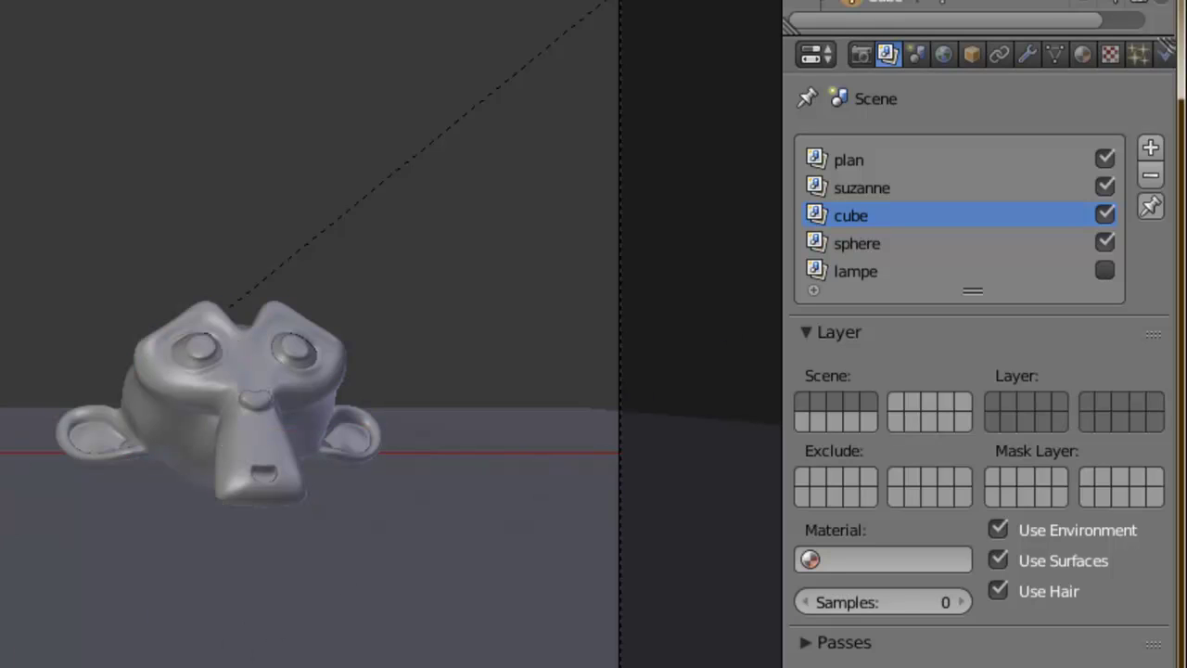
pyautogui.click(1023, 401)
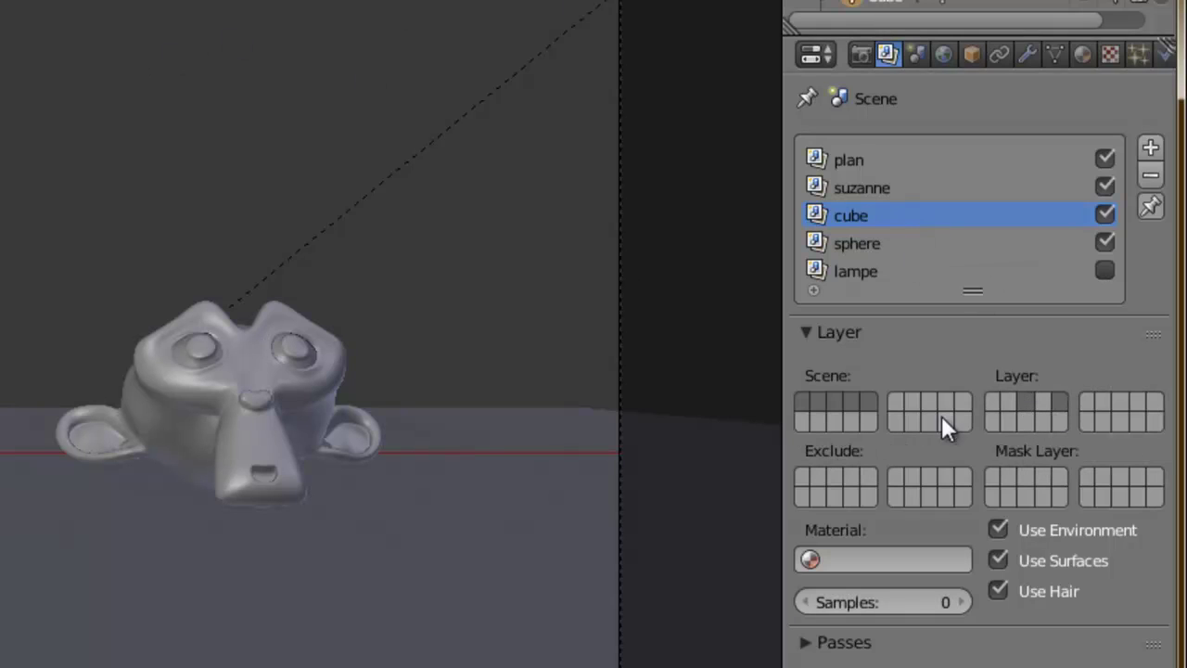
pyautogui.click(876, 252)
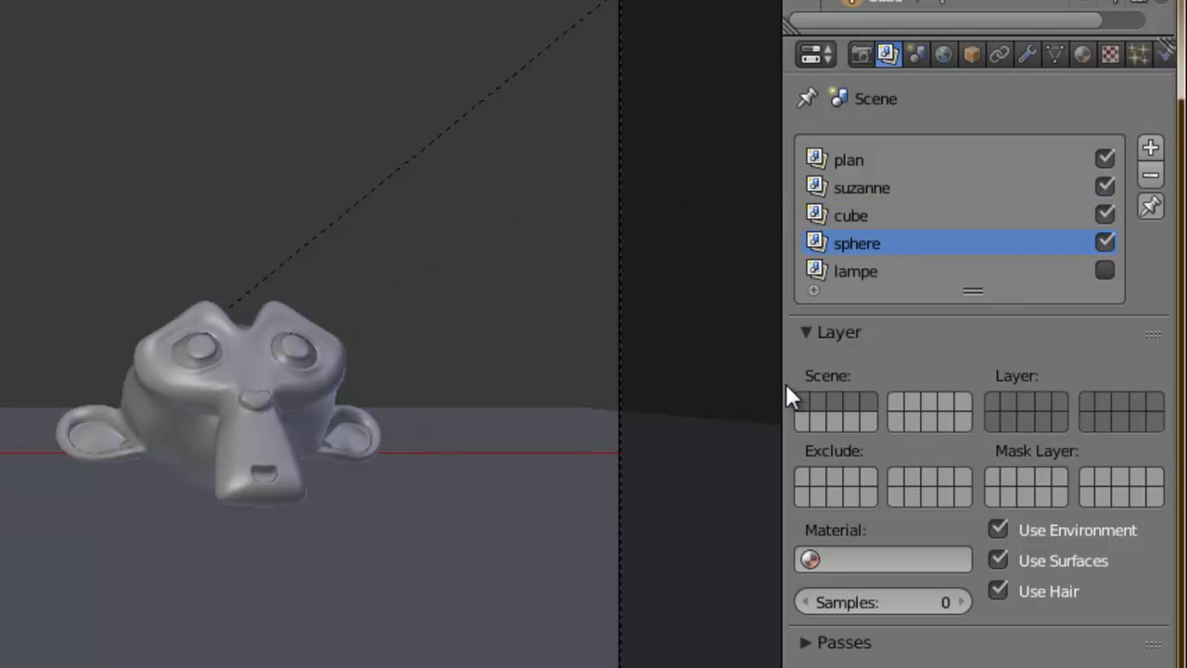
pyautogui.click(1008, 400)
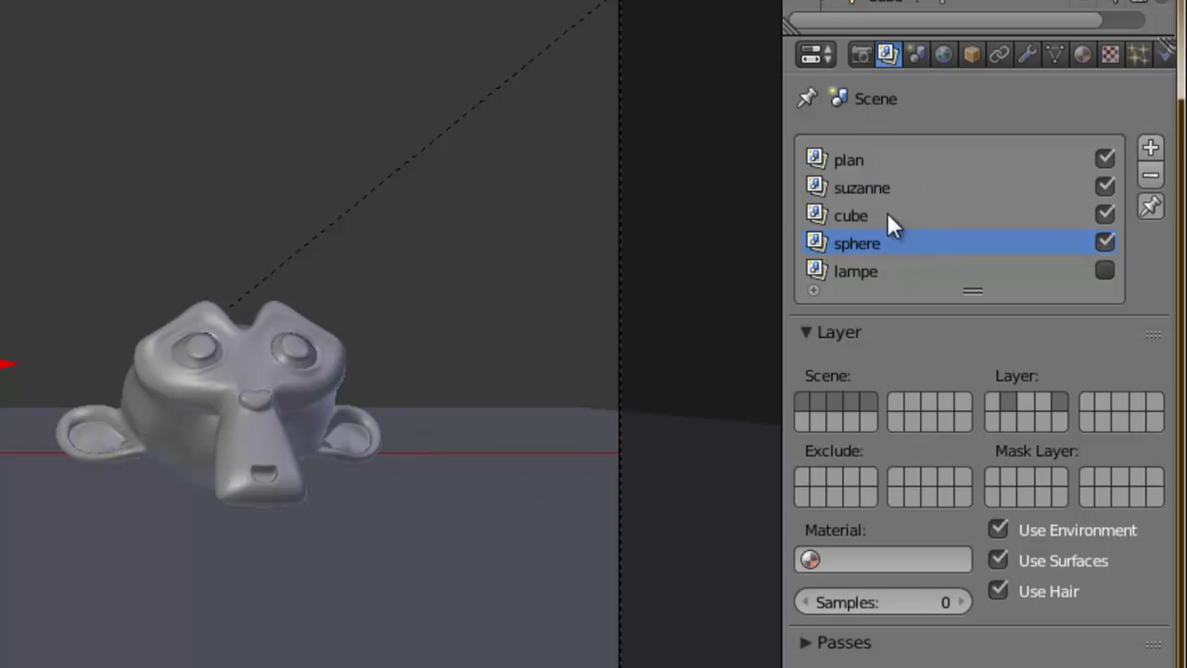
# Review which scene layers are included in the plan, suzanne, cube and sphere render layers
pyautogui.click(848, 161)
pyautogui.click(855, 187)
pyautogui.click(854, 215)
pyautogui.click(851, 247)
pyautogui.click(813, 160)
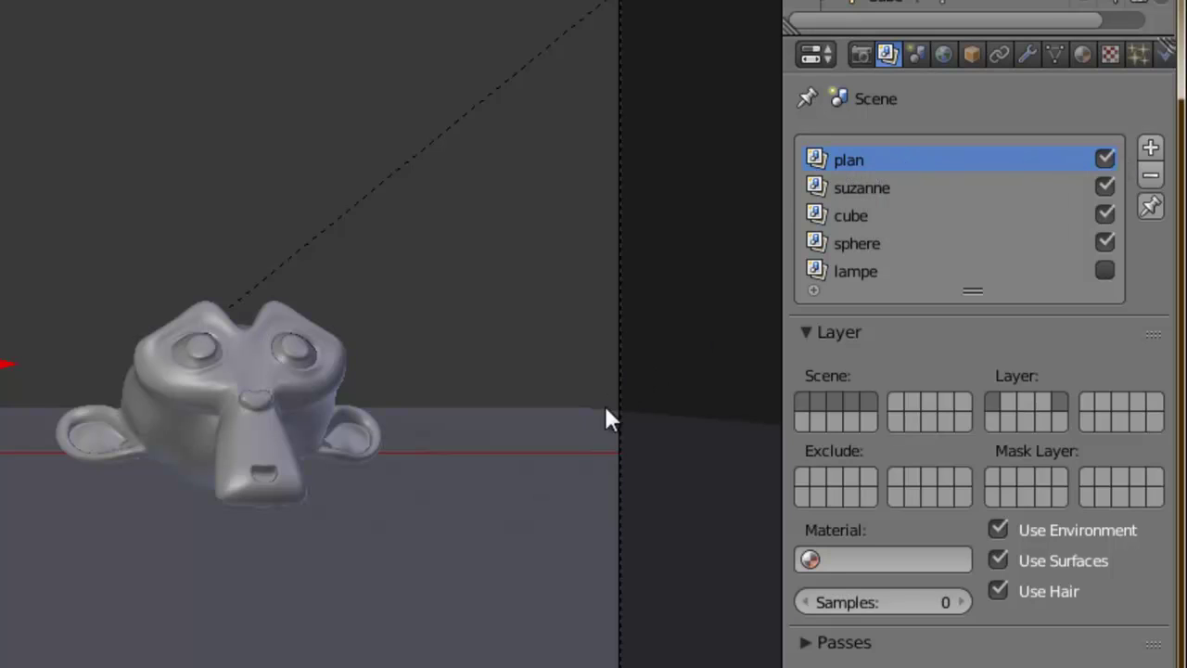
pyautogui.rightClick(445, 533)
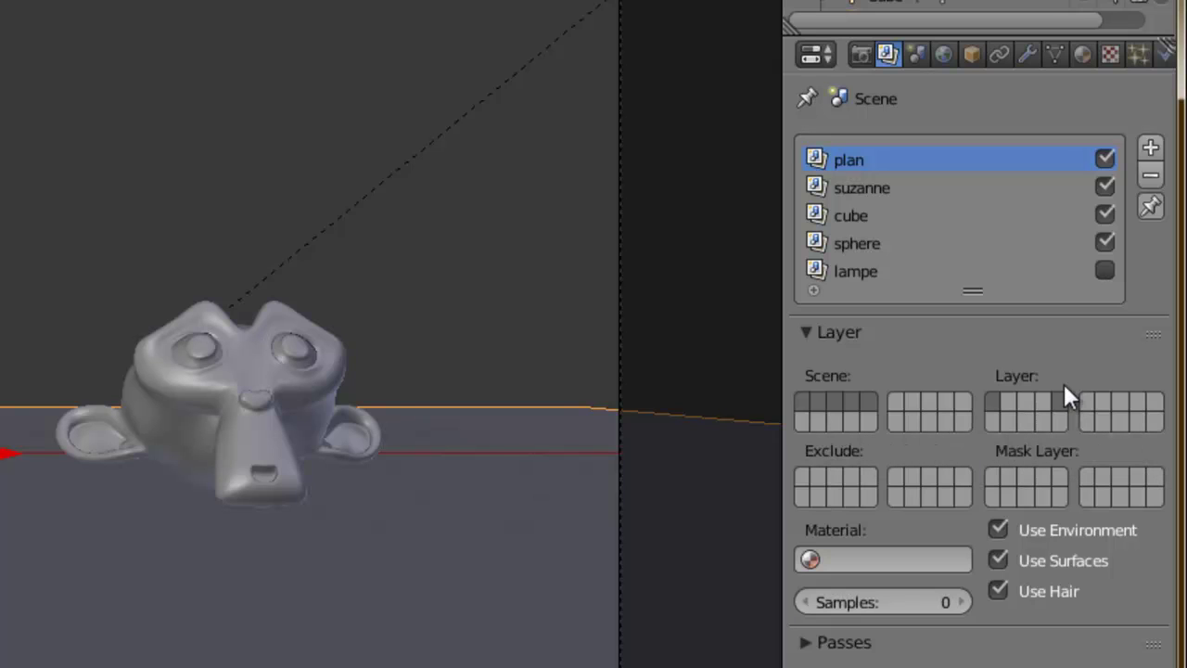
pyautogui.click(872, 215)
pyautogui.click(861, 246)
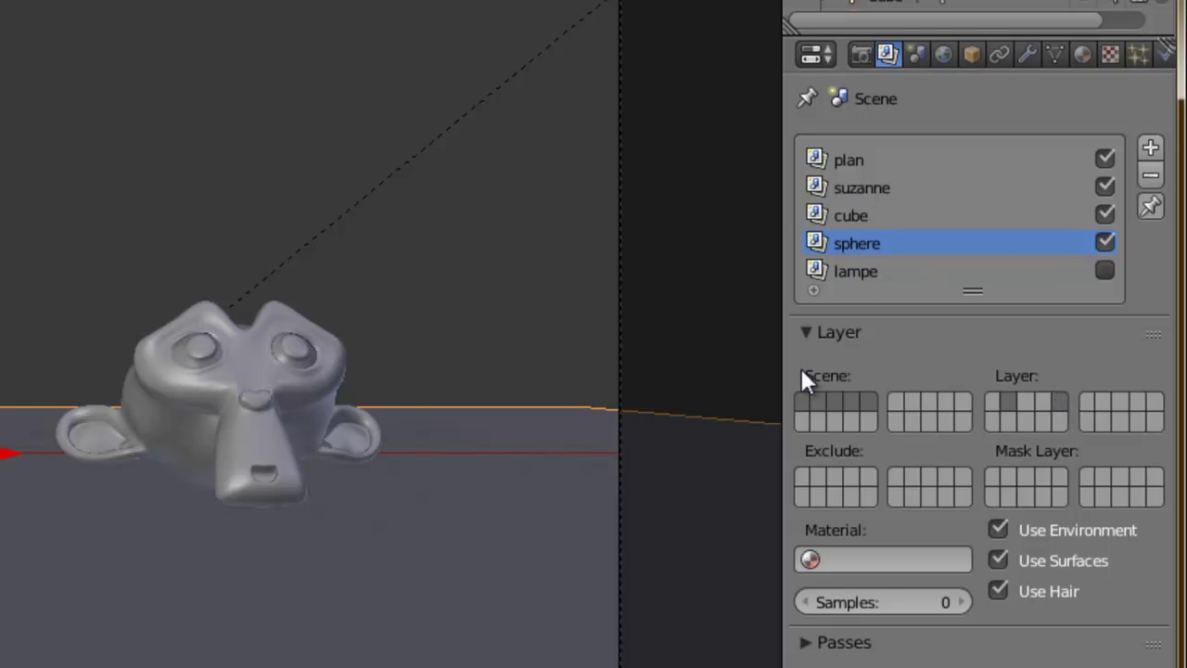
pyautogui.click(882, 216)
pyautogui.click(872, 187)
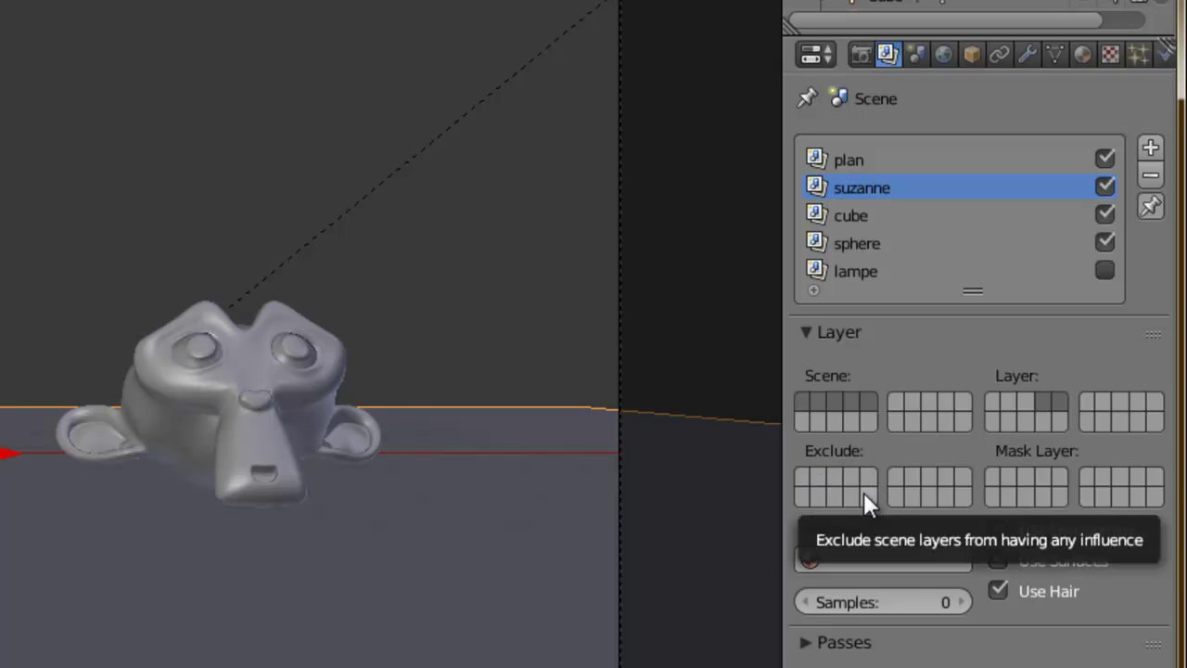
# Exclude every scene layer except 1 and 5 from the plan render layer, and scene layers 1 to 3 from suzanne
pyautogui.click(853, 158)
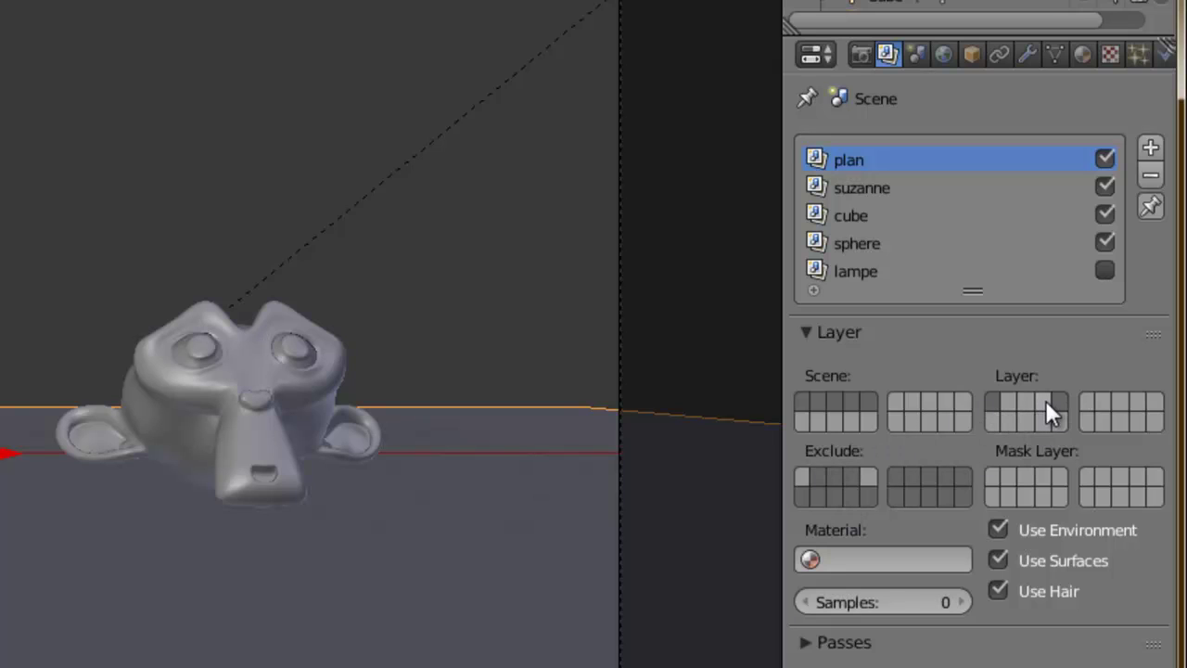
pyautogui.click(880, 191)
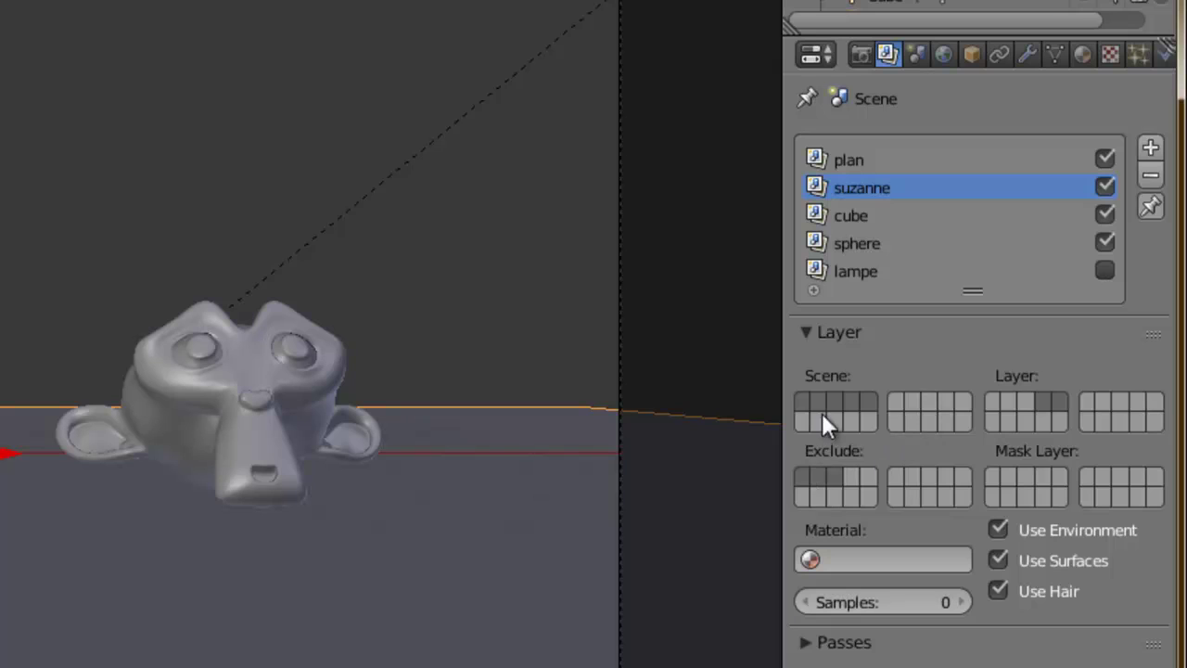
# Exclude scene layers 1, 2 and 4 from the cube render layer, and scene layers 1, 3 and 4 from sphere
pyautogui.click(887, 243)
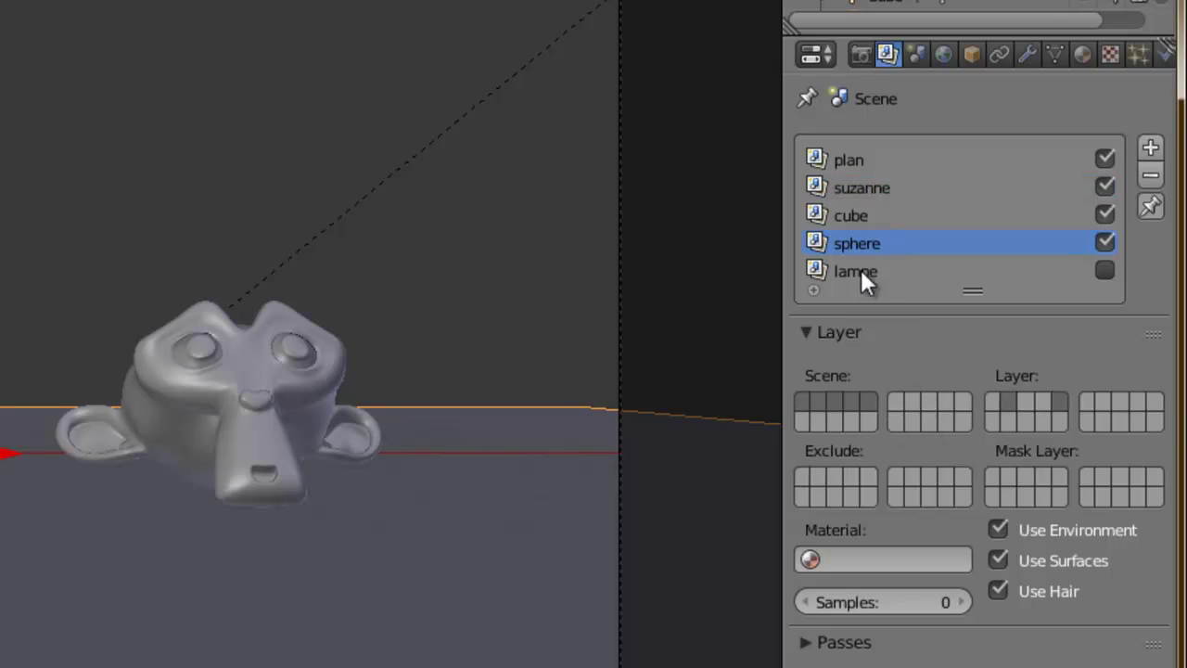
pyautogui.click(860, 215)
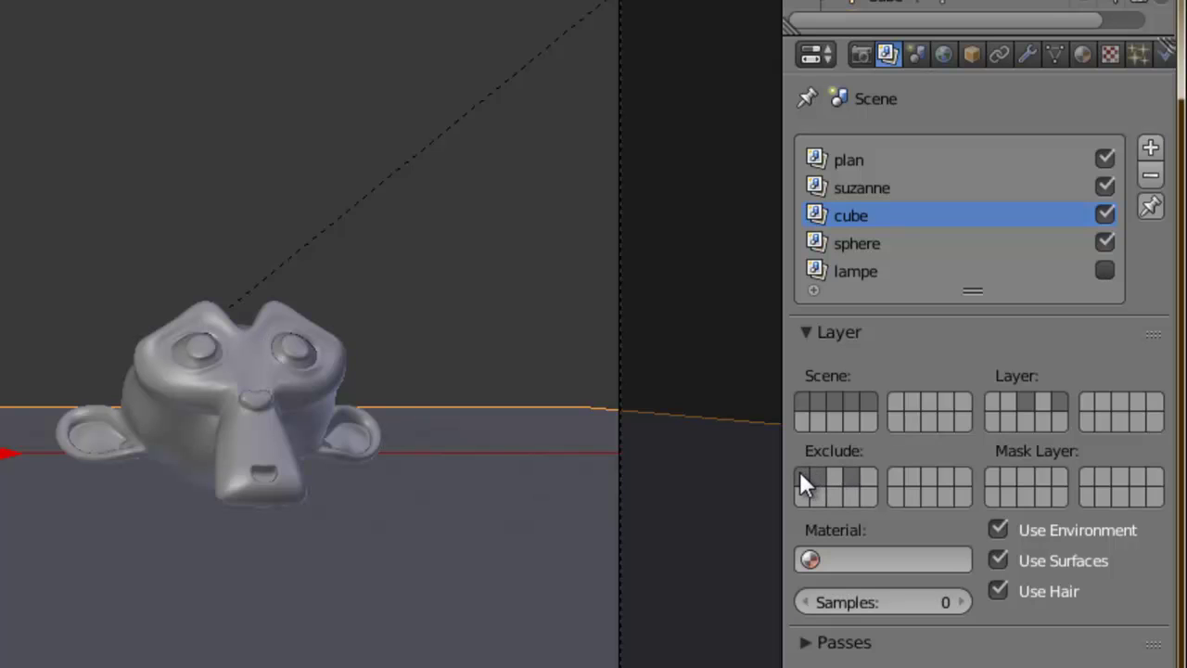
pyautogui.click(836, 247)
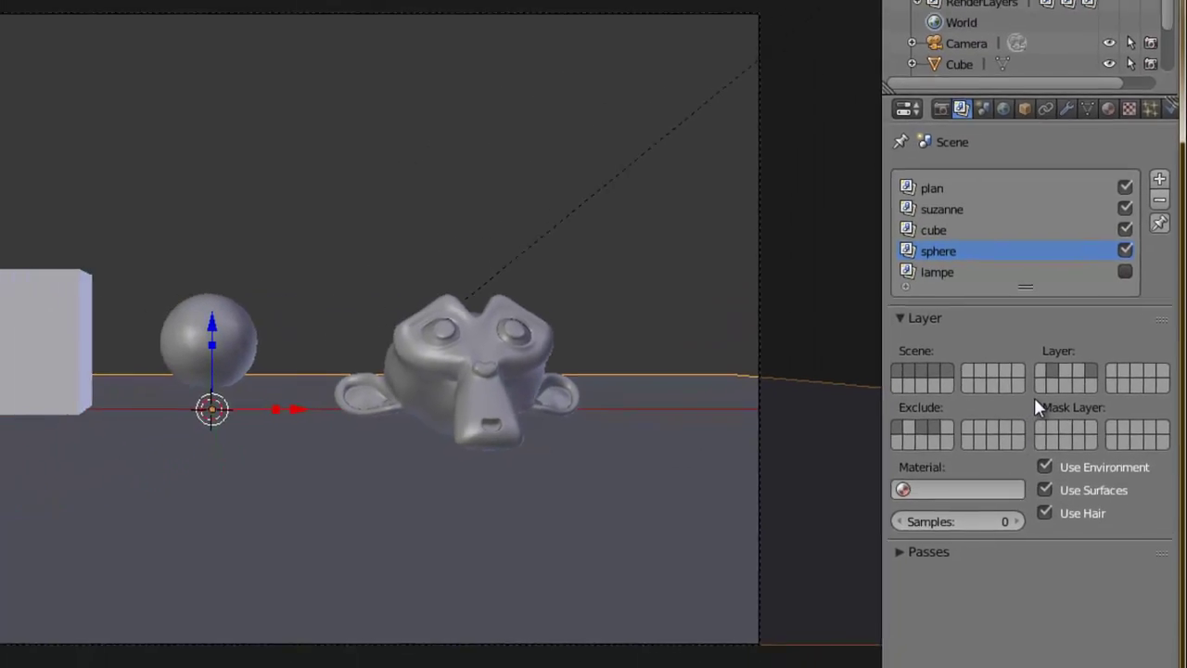
# Render the scene, enable the transparent film background in the render settings, and return to the render layer settings
pyautogui.press('F12')
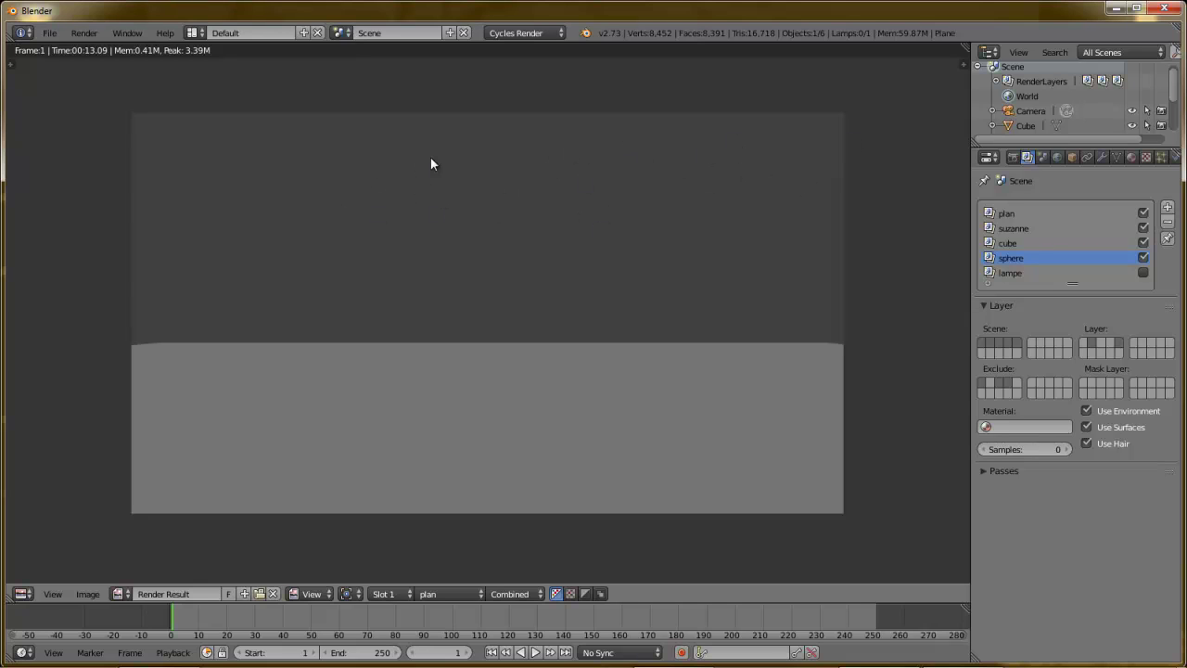
pyautogui.click(1058, 157)
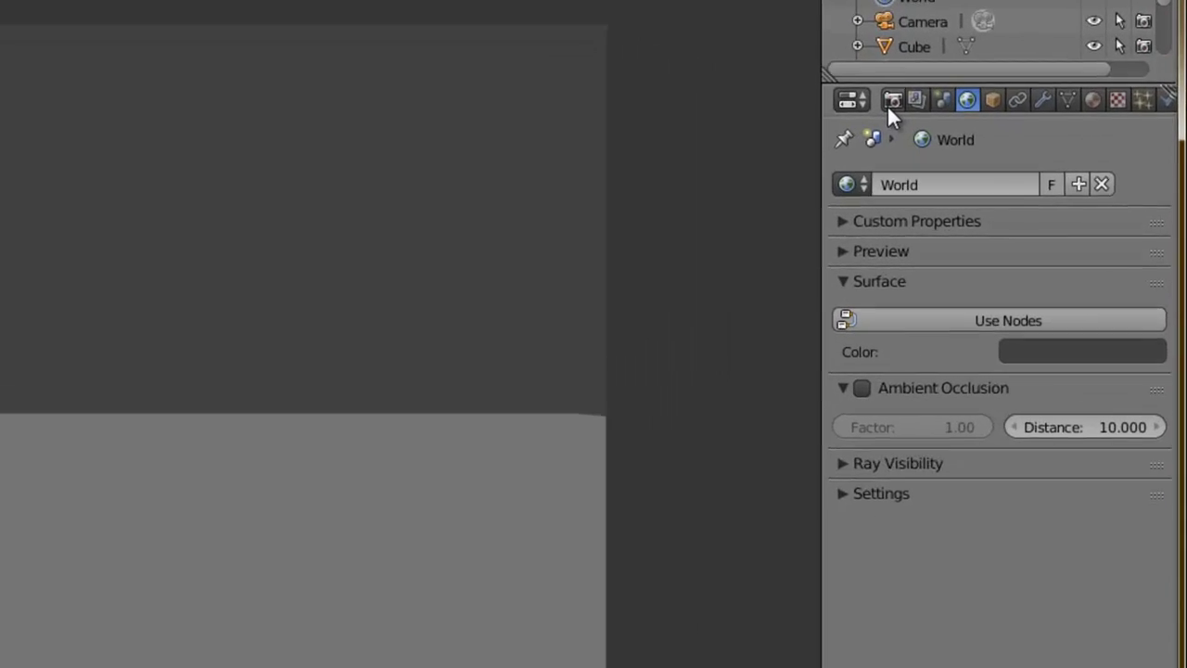
pyautogui.click(896, 103)
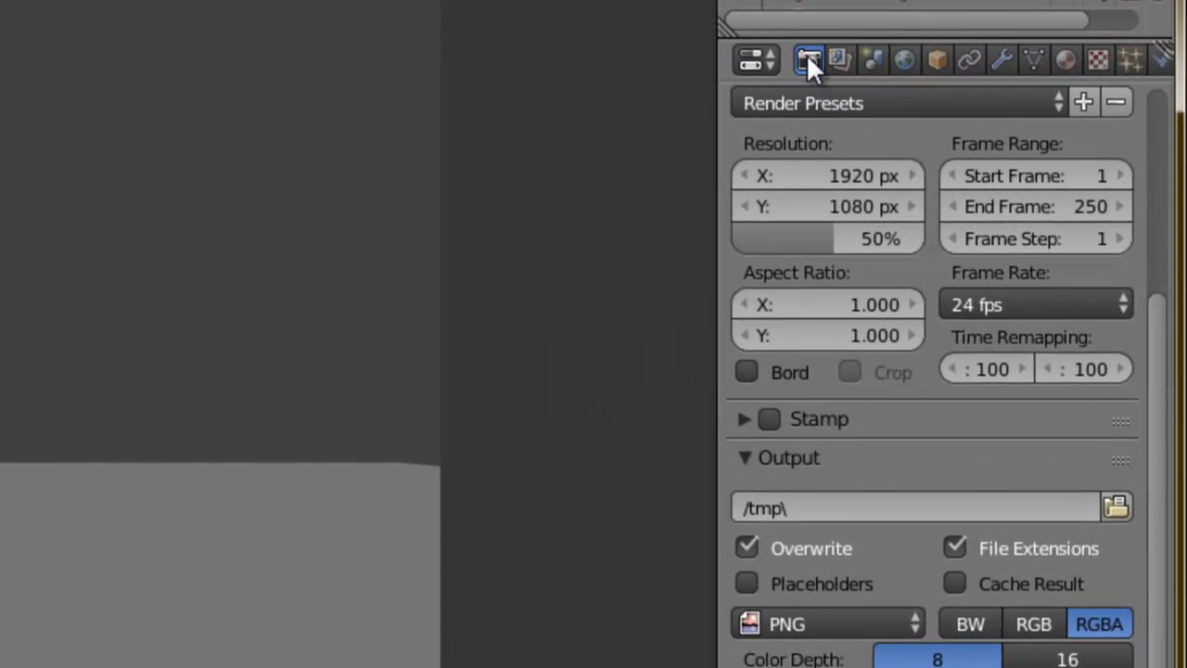
pyautogui.scroll(-5, 848, 445)
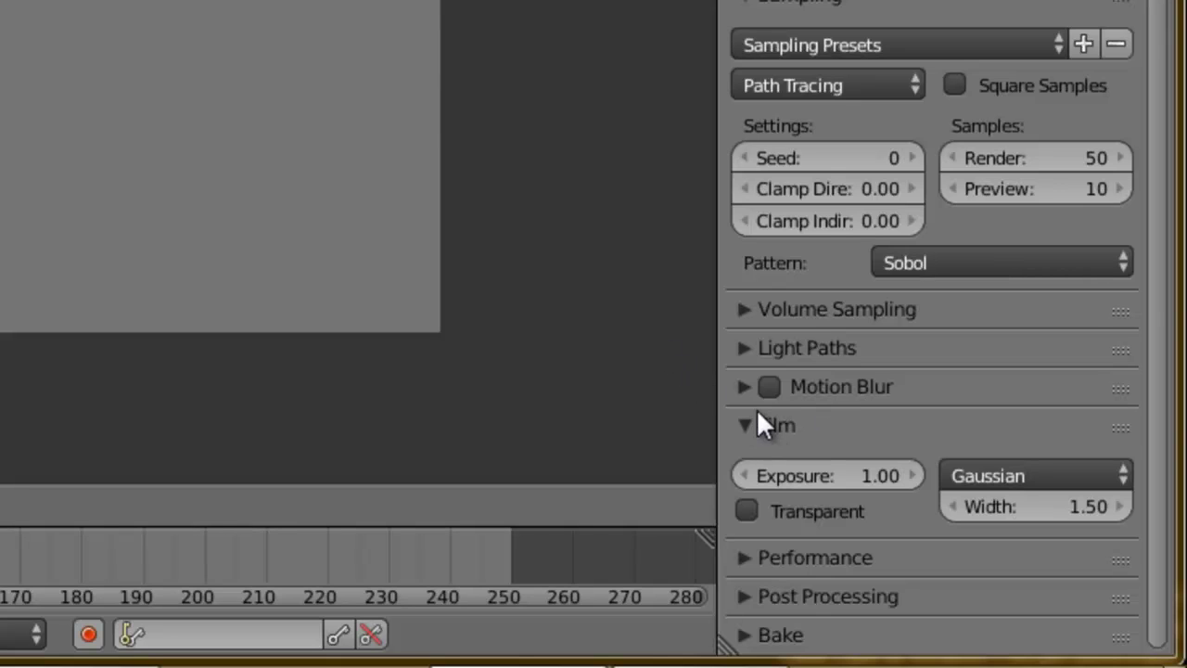
pyautogui.click(744, 508)
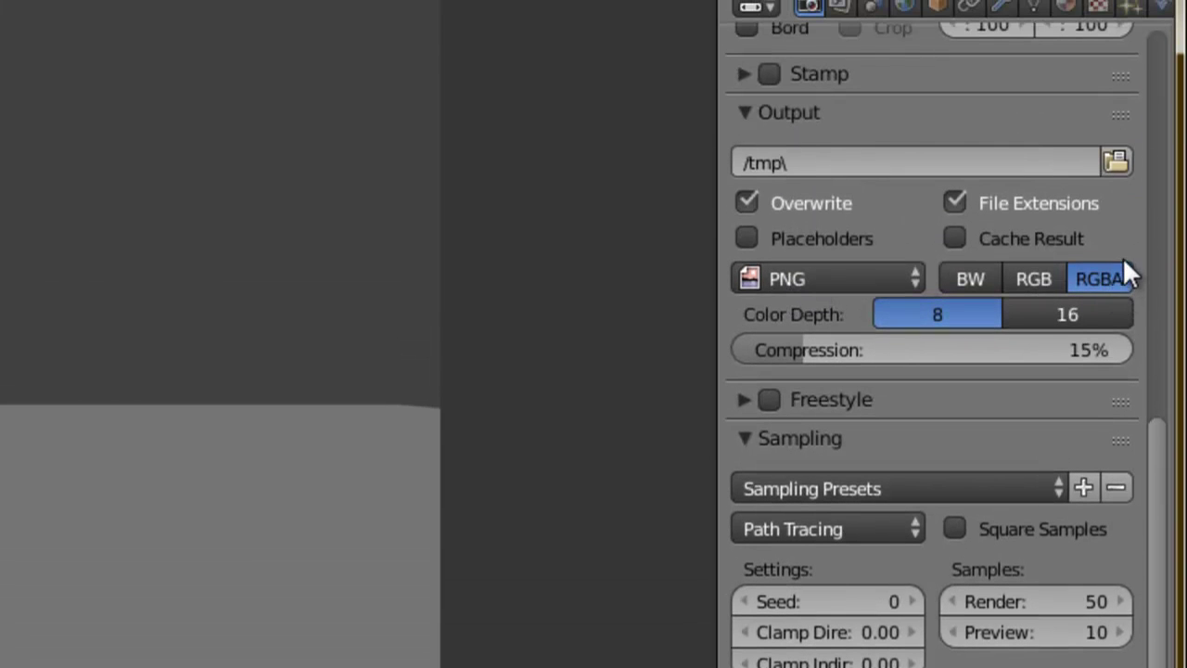
pyautogui.click(841, 7)
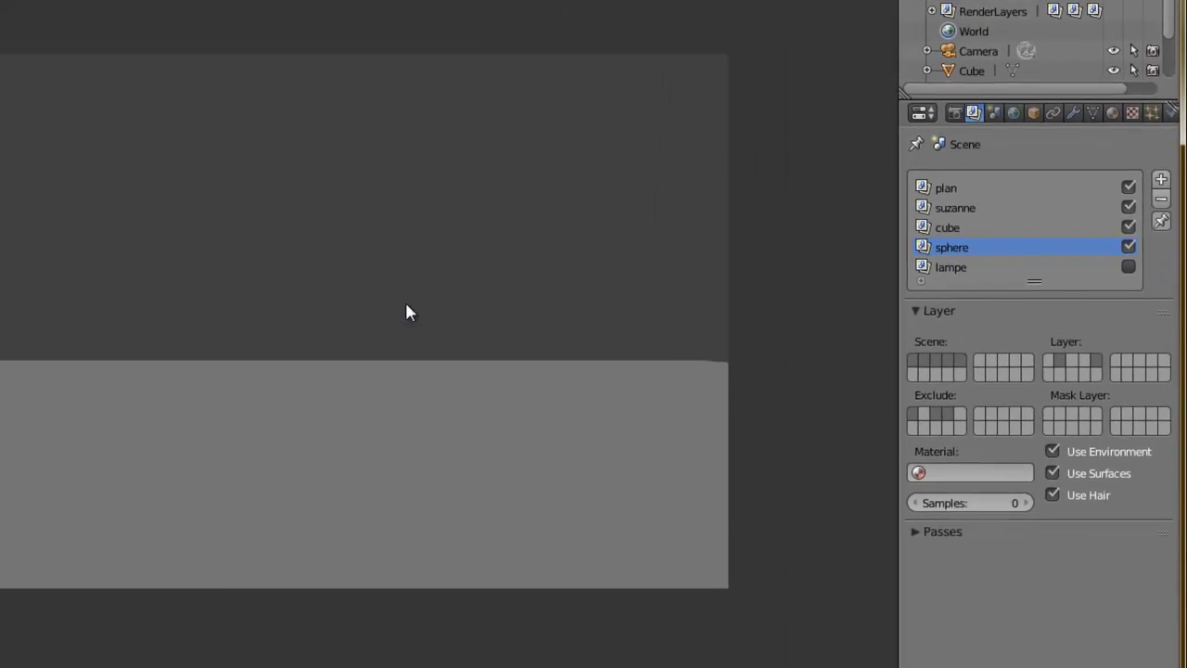
# Render the scene again, check the film transparency in the render settings, and return to the render layer settings
pyautogui.press('F12')
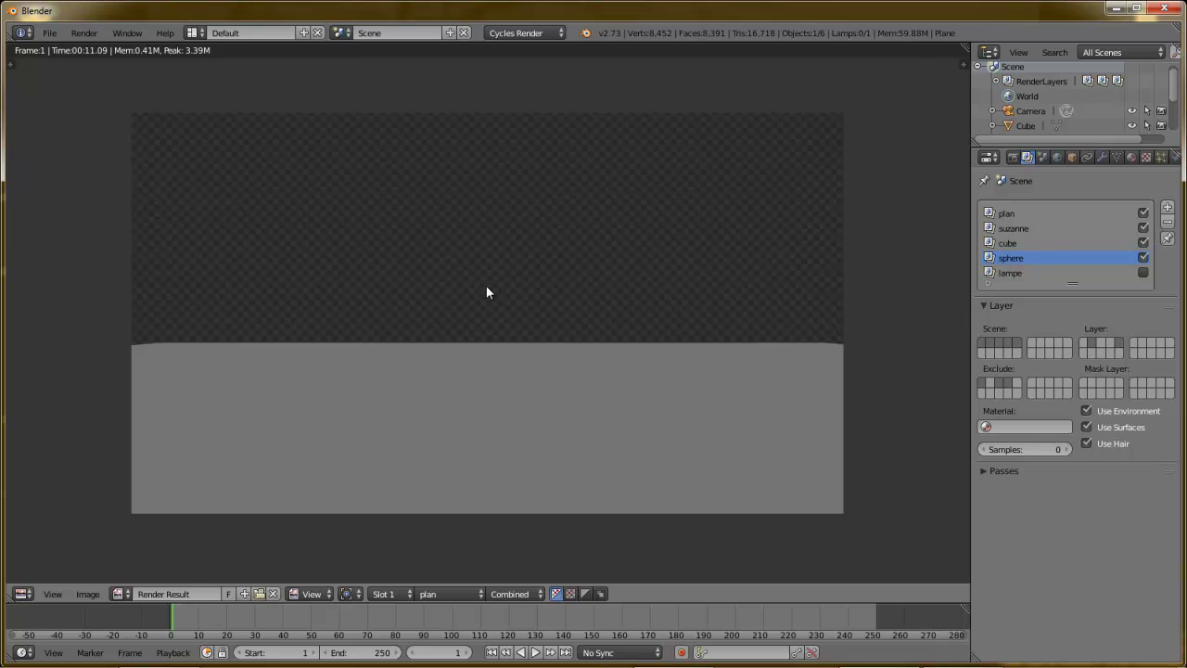
pyautogui.click(1013, 157)
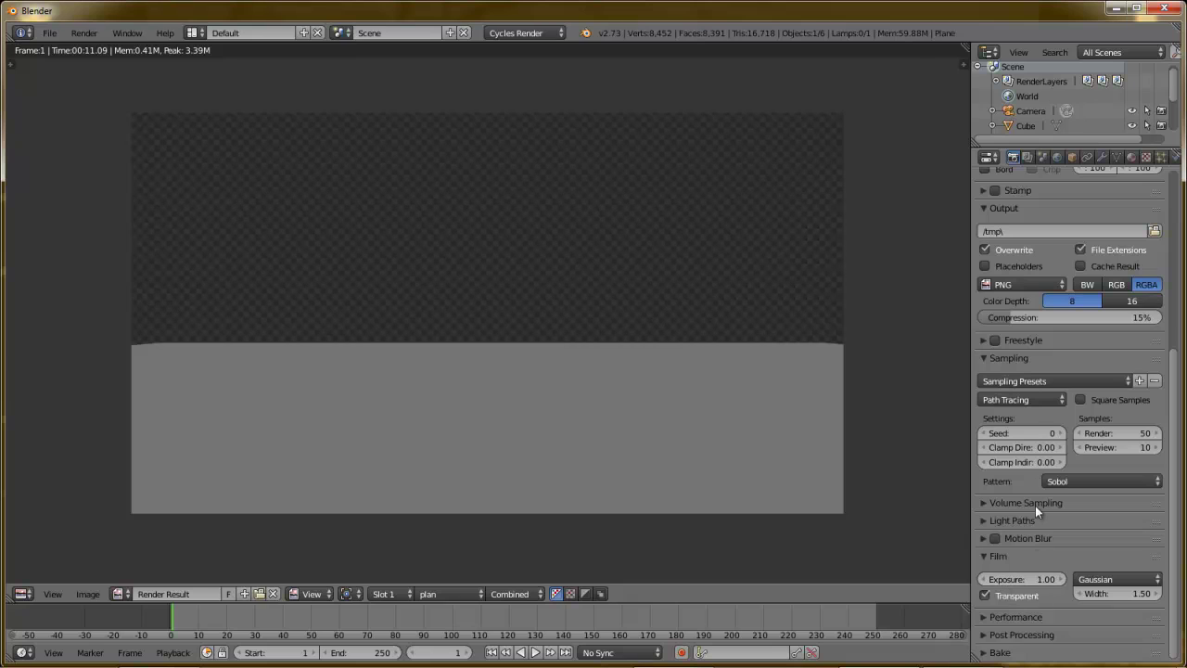
pyautogui.click(1028, 158)
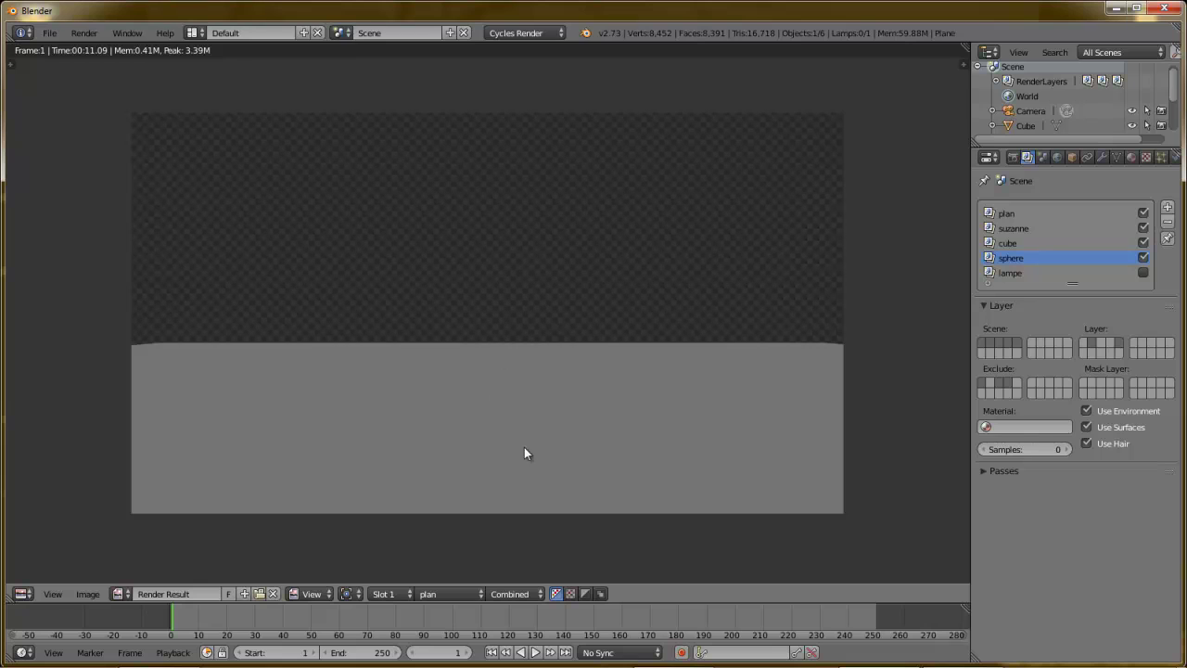
# Enlarge the timeline area, turn it into a Node Editor, and set it to compositing nodes after checking the material nodes
pyautogui.moveTo(668, 598); pyautogui.dragTo(681, 394)
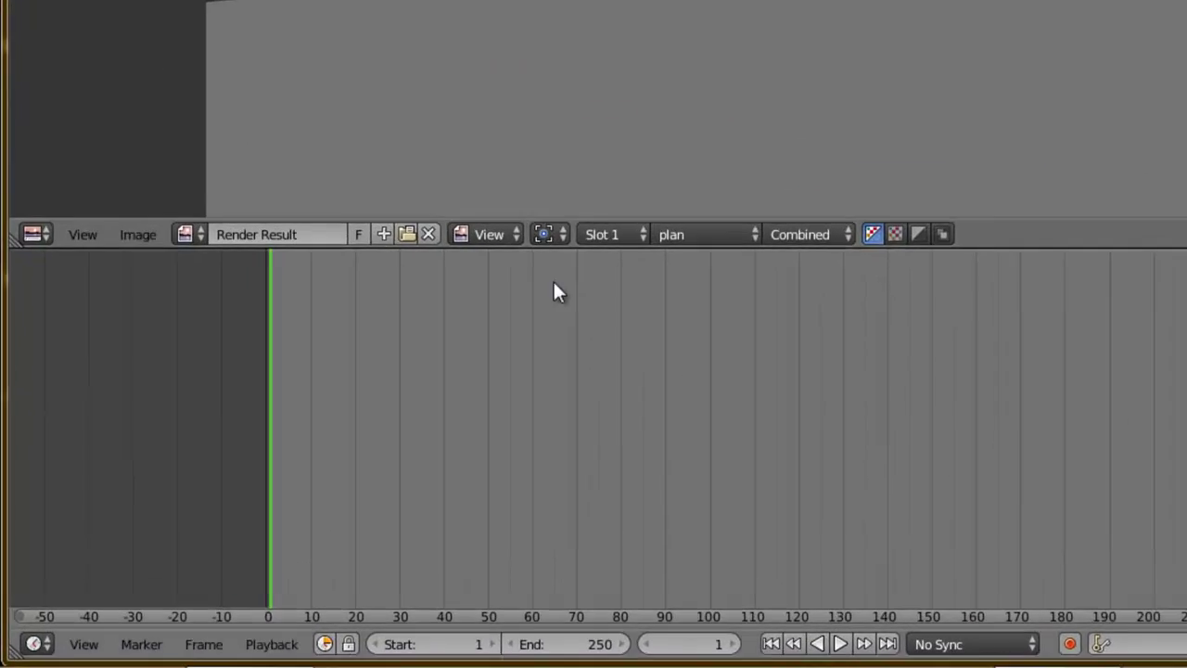
pyautogui.click(43, 636)
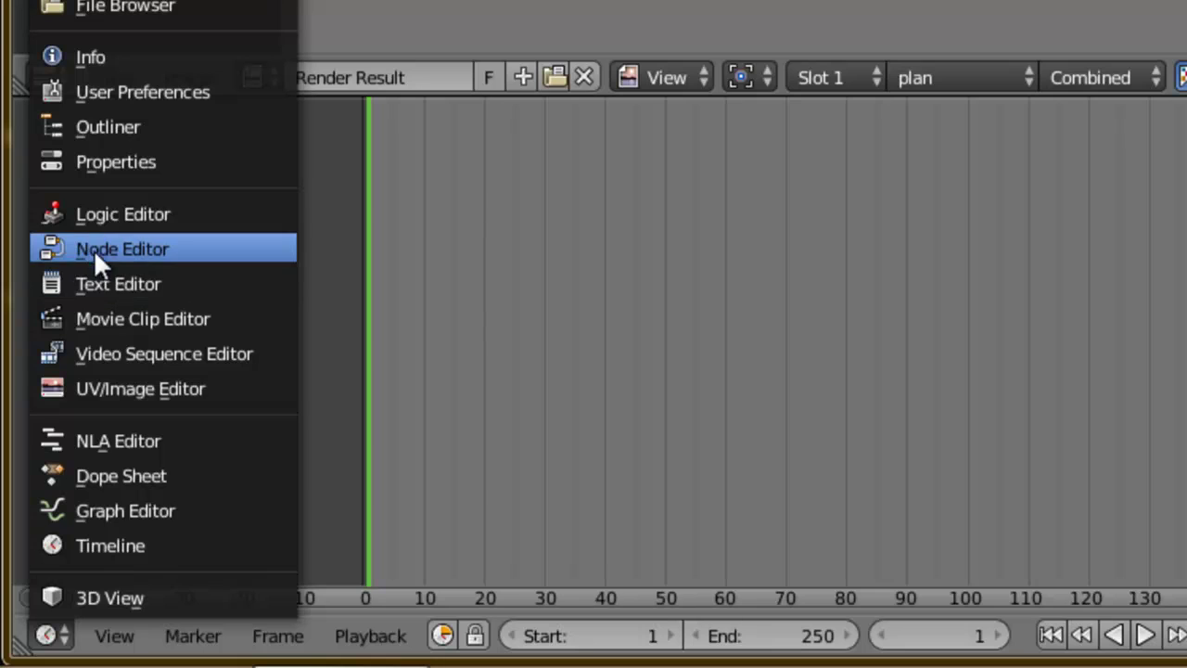
pyautogui.click(127, 252)
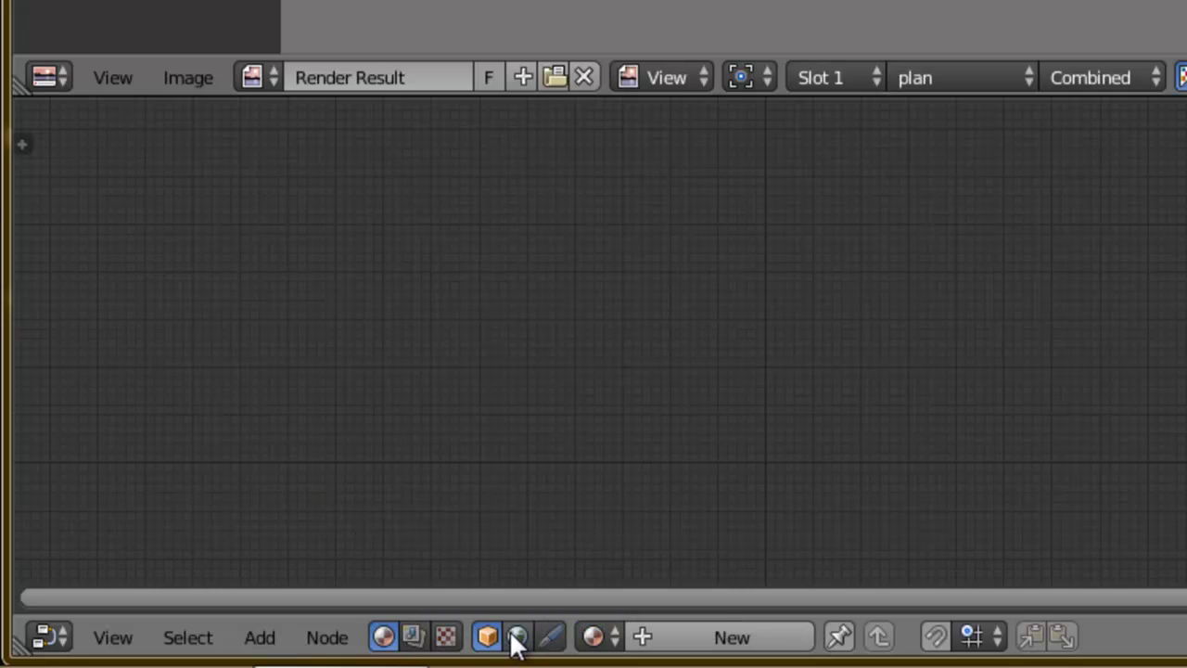
pyautogui.click(414, 637)
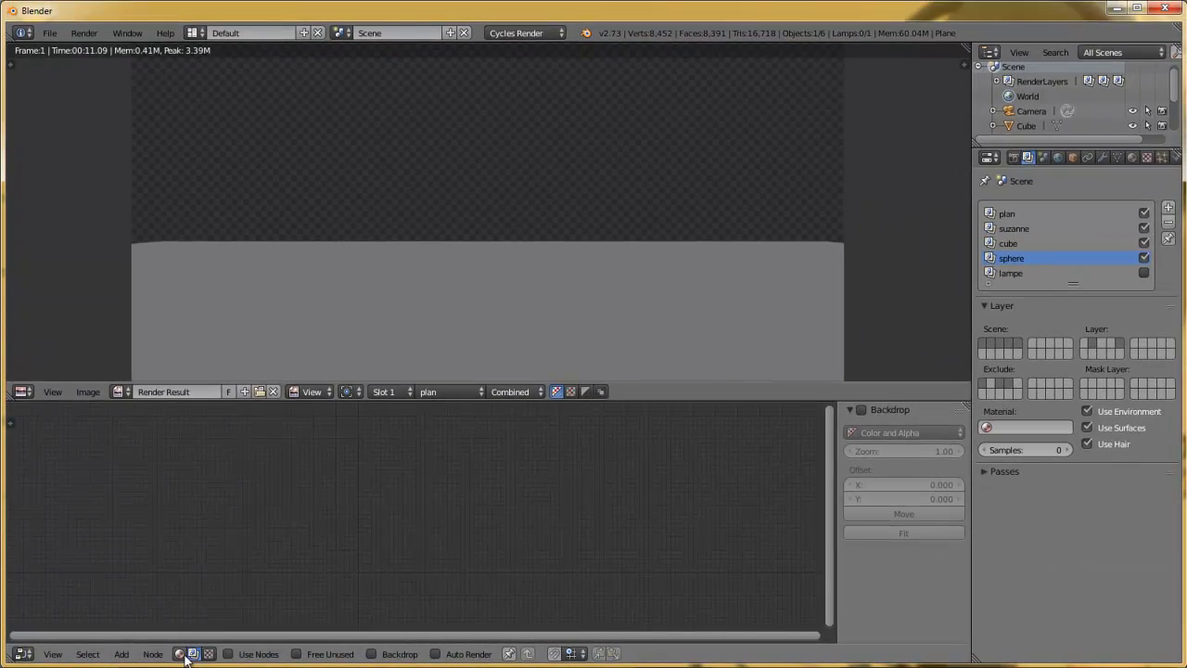
pyautogui.click(180, 654)
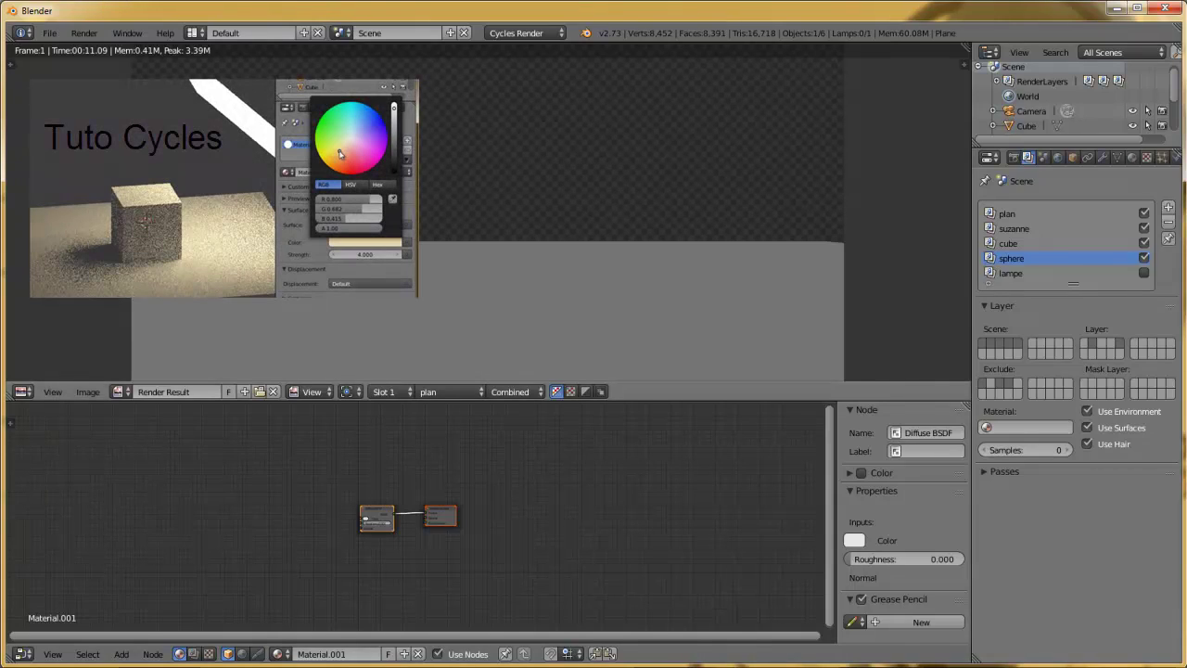
pyautogui.click(193, 654)
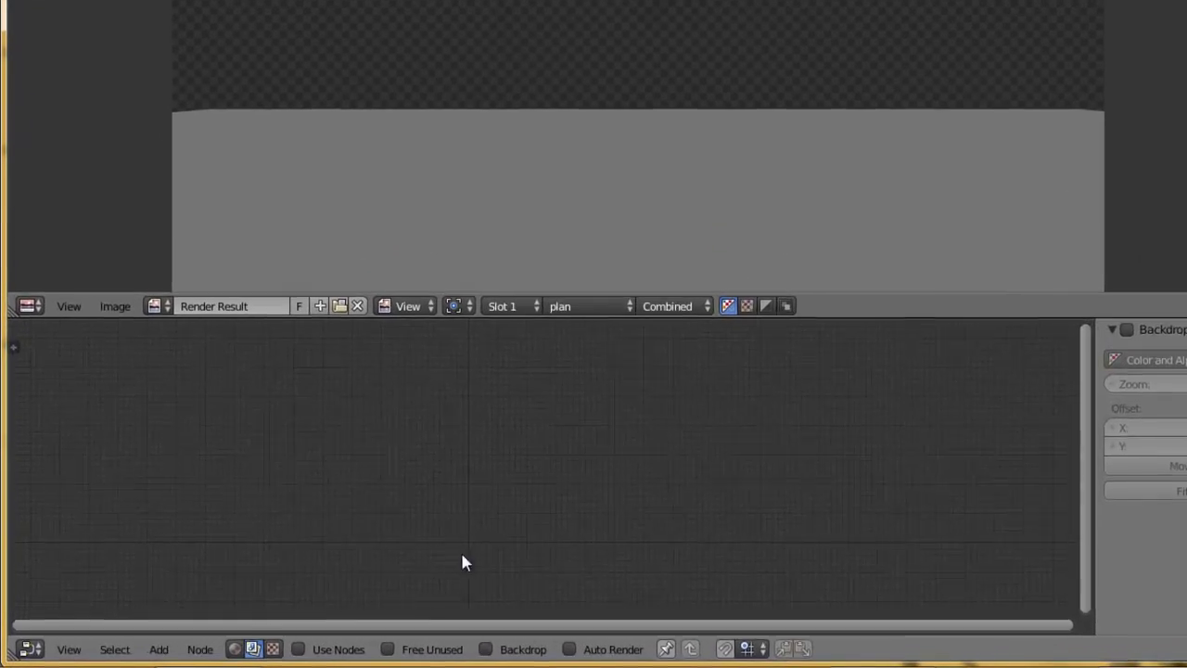
# Enable compositing nodes with the backdrop and link a new Viewer node to the Render Layers image output
pyautogui.click(298, 649)
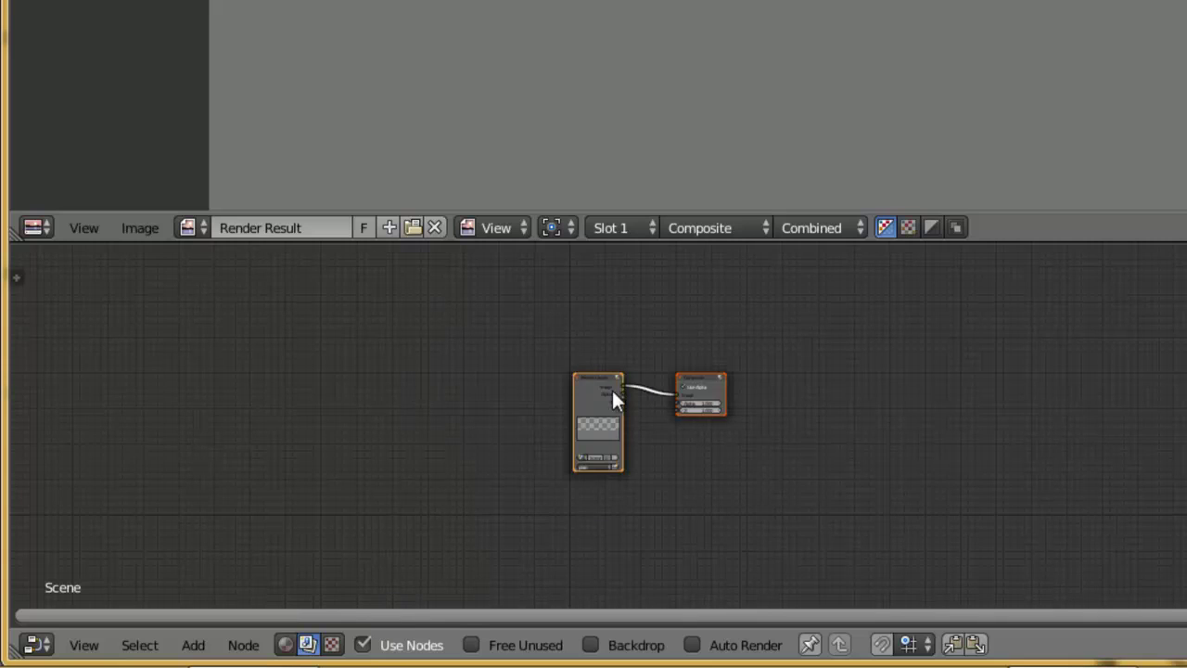
pyautogui.click(591, 644)
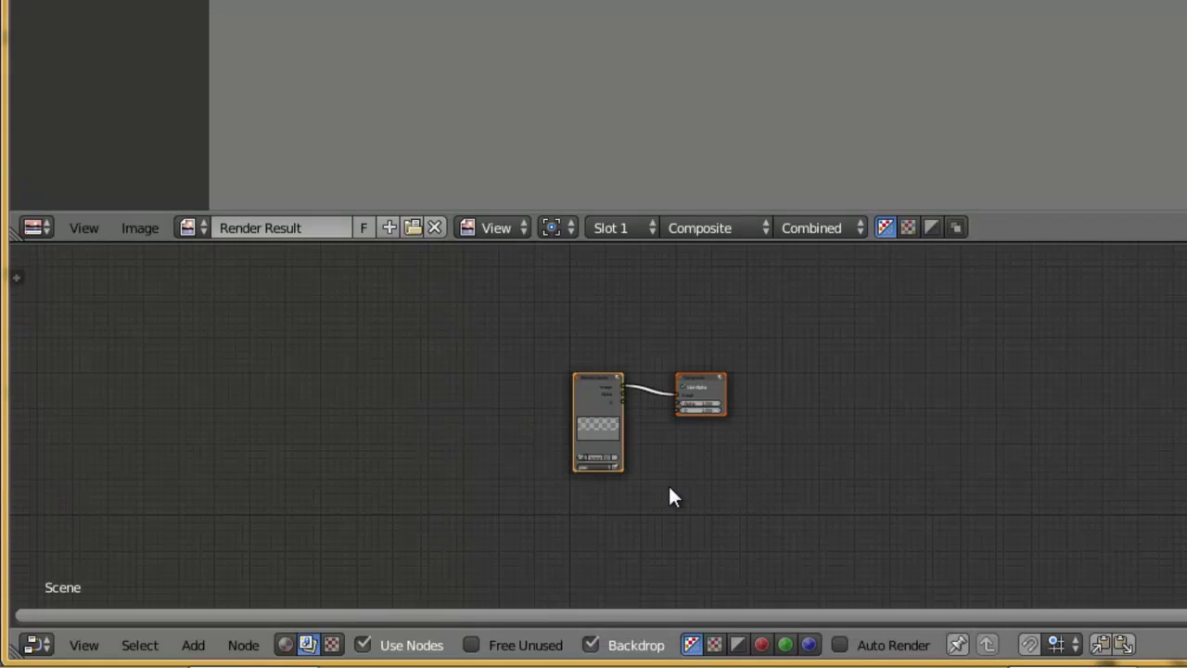
pyautogui.scroll(2, 608, 394)
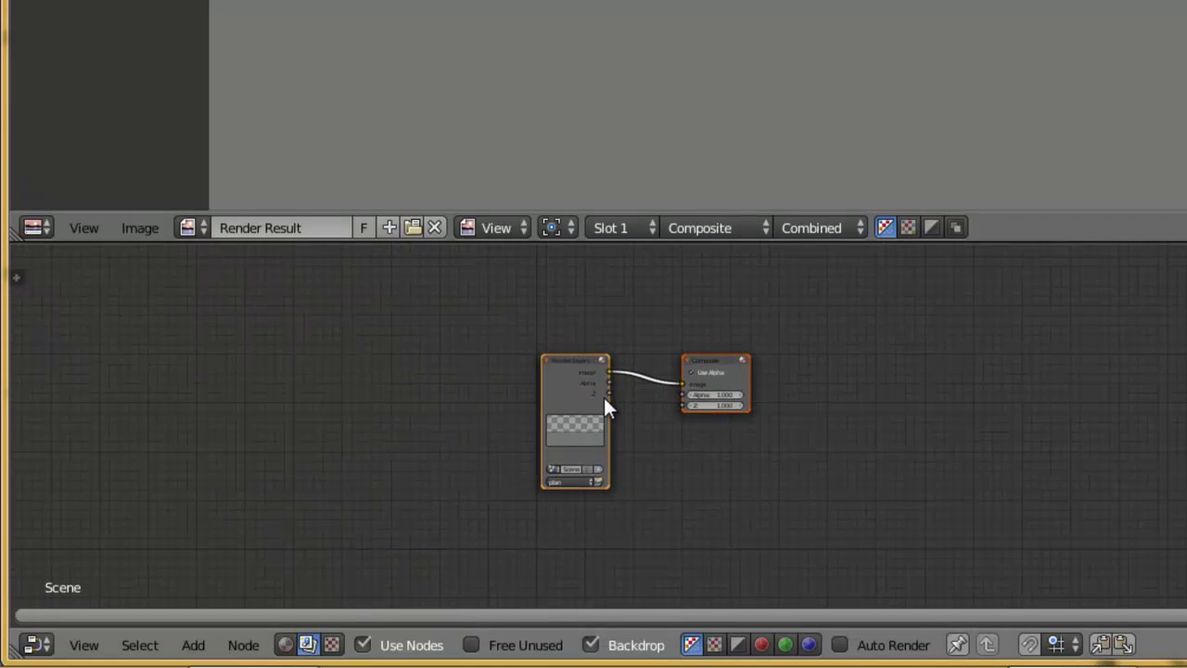
pyautogui.click(569, 365)
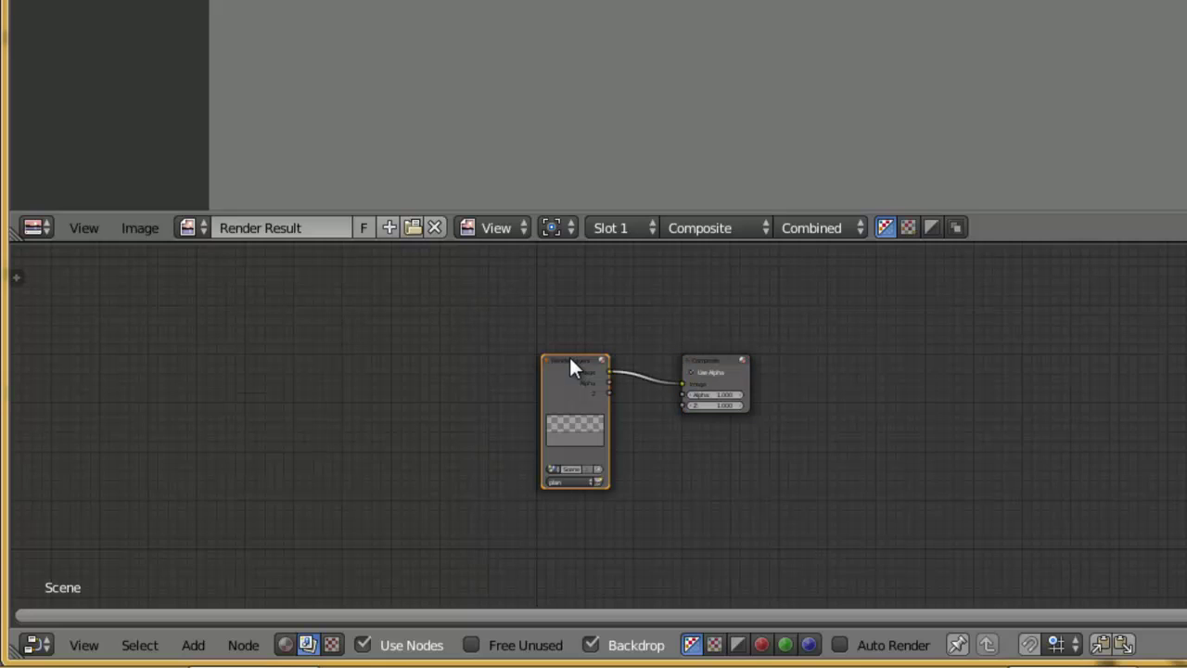
pyautogui.keyDown('ctrl'); pyautogui.keyDown('shift'); pyautogui.click(570, 365); pyautogui.keyUp('shift'); pyautogui.keyUp('ctrl')
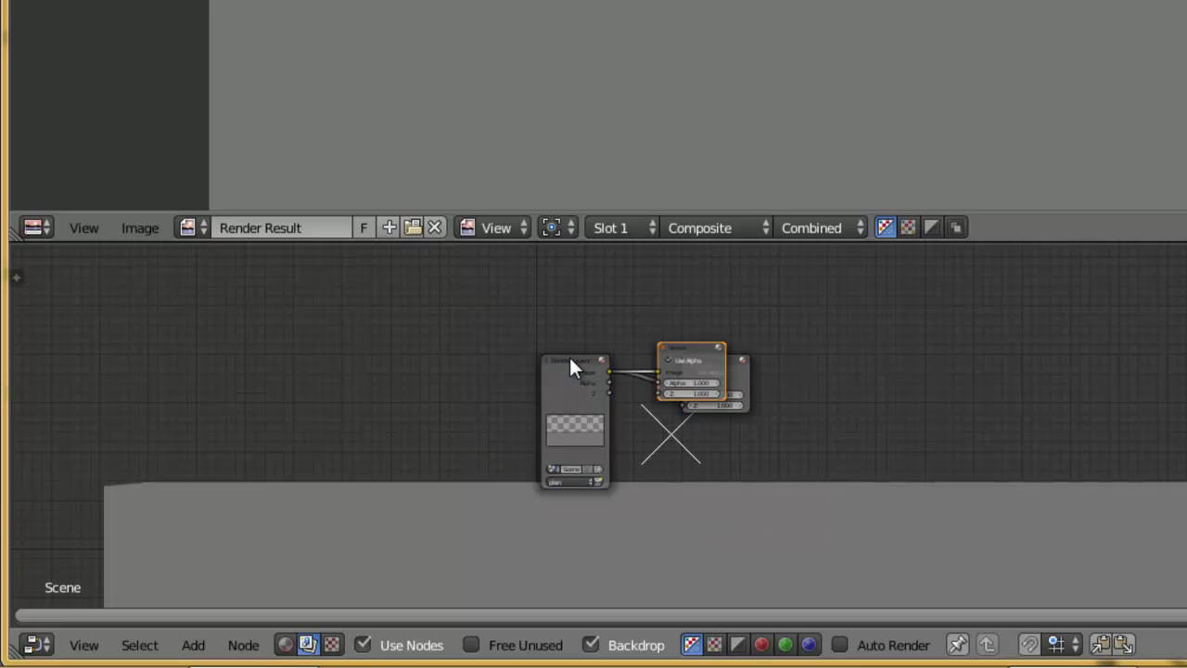
# Spread out the compositing nodes, moving the Composite and Viewer nodes well away from the Render Layers node
pyautogui.scroll(-1, 666, 415)
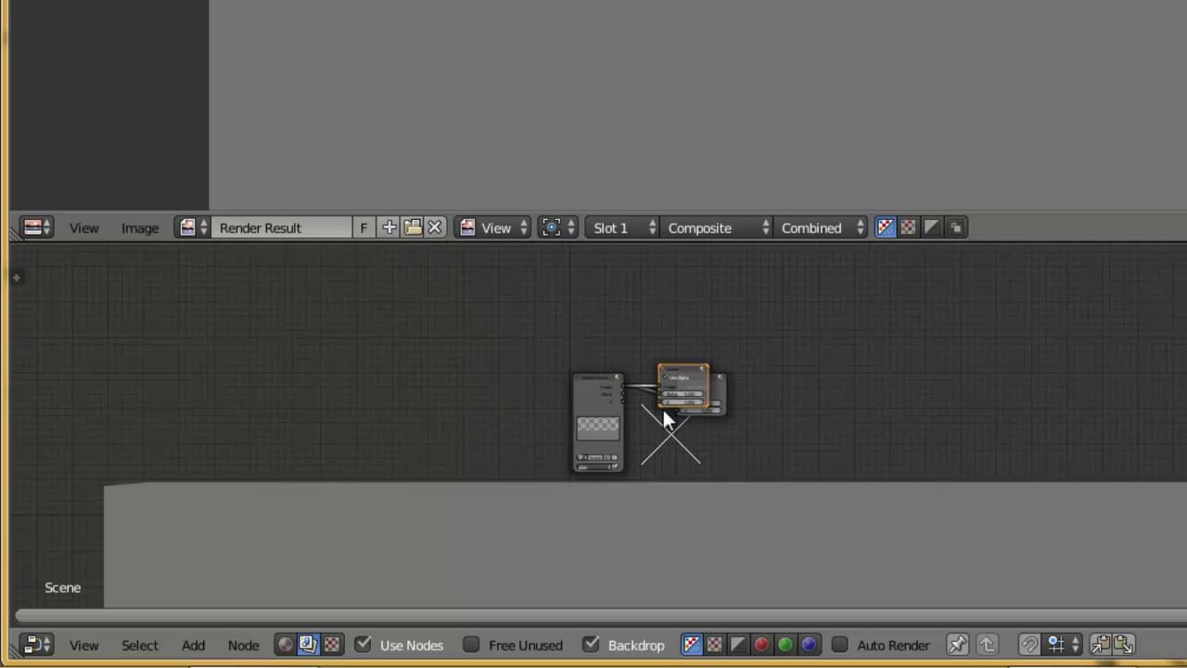
pyautogui.scroll(2, 662, 406)
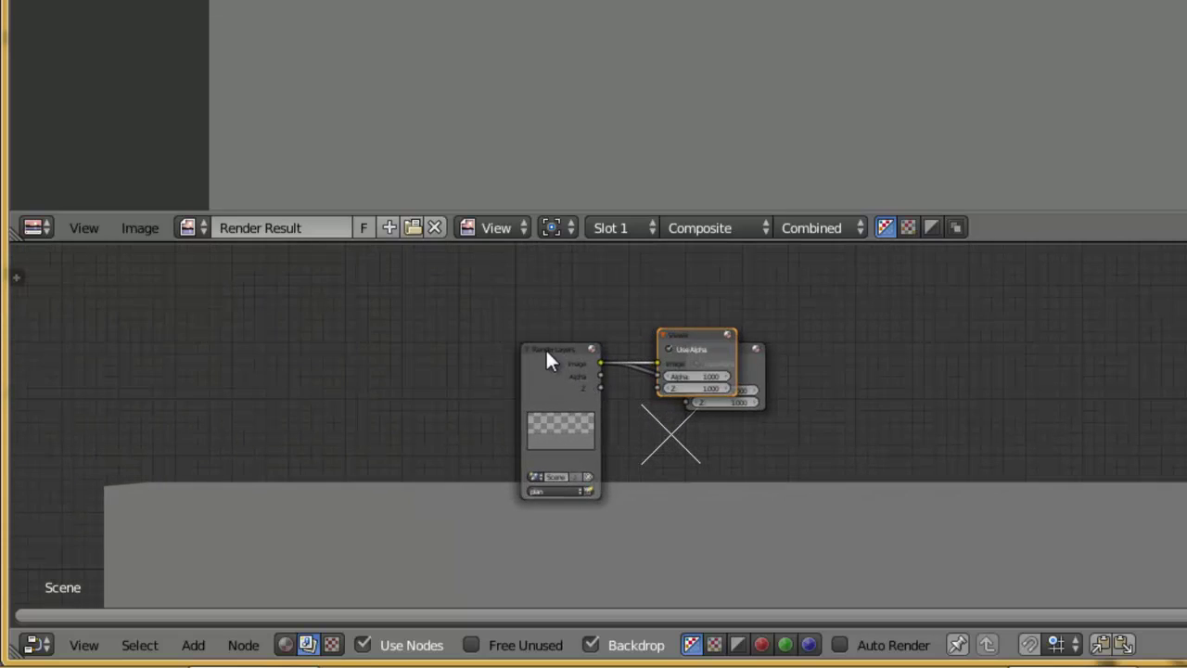
pyautogui.moveTo(689, 339); pyautogui.dragTo(823, 443)
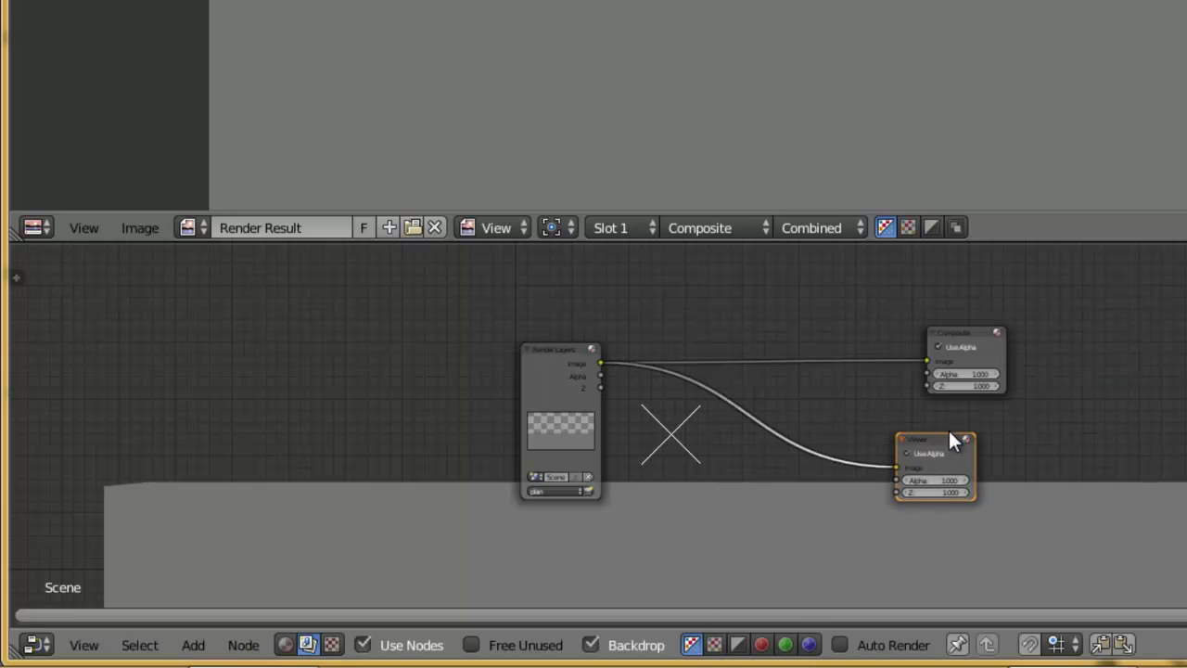
pyautogui.moveTo(949, 433); pyautogui.dragTo(1086, 406)
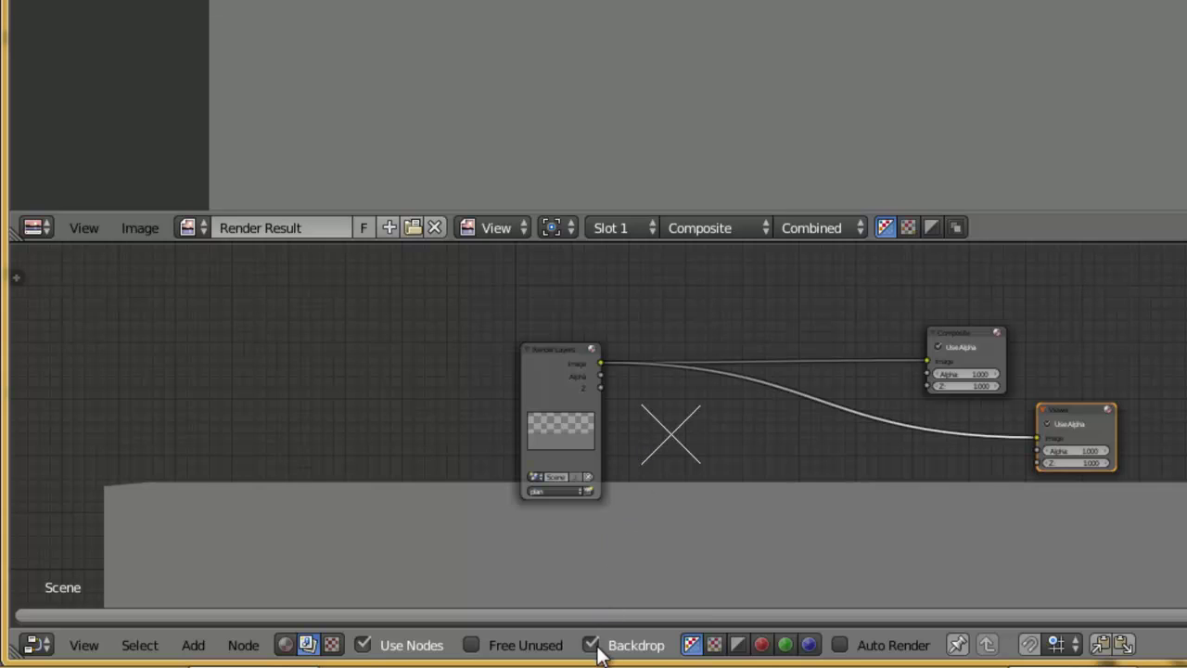
pyautogui.scroll(-2, 638, 397)
pyautogui.scroll(1, 638, 397)
pyautogui.click(560, 360)
pyautogui.scroll(3, 545, 381)
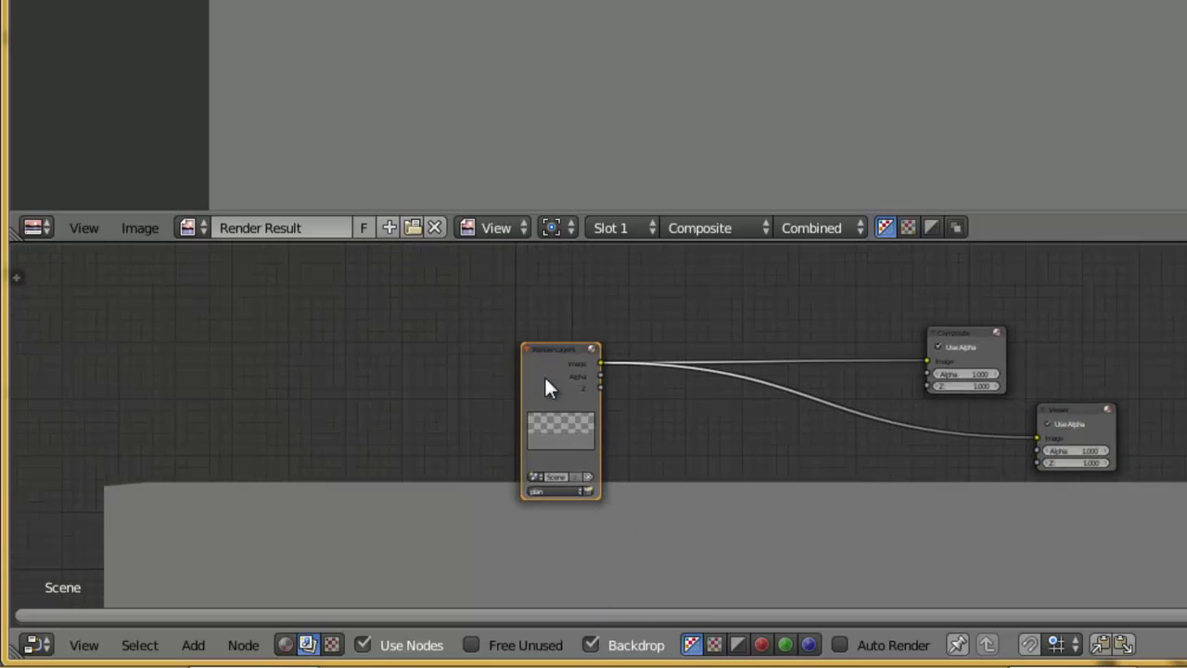
pyautogui.moveTo(515, 319); pyautogui.dragTo(425, 302)
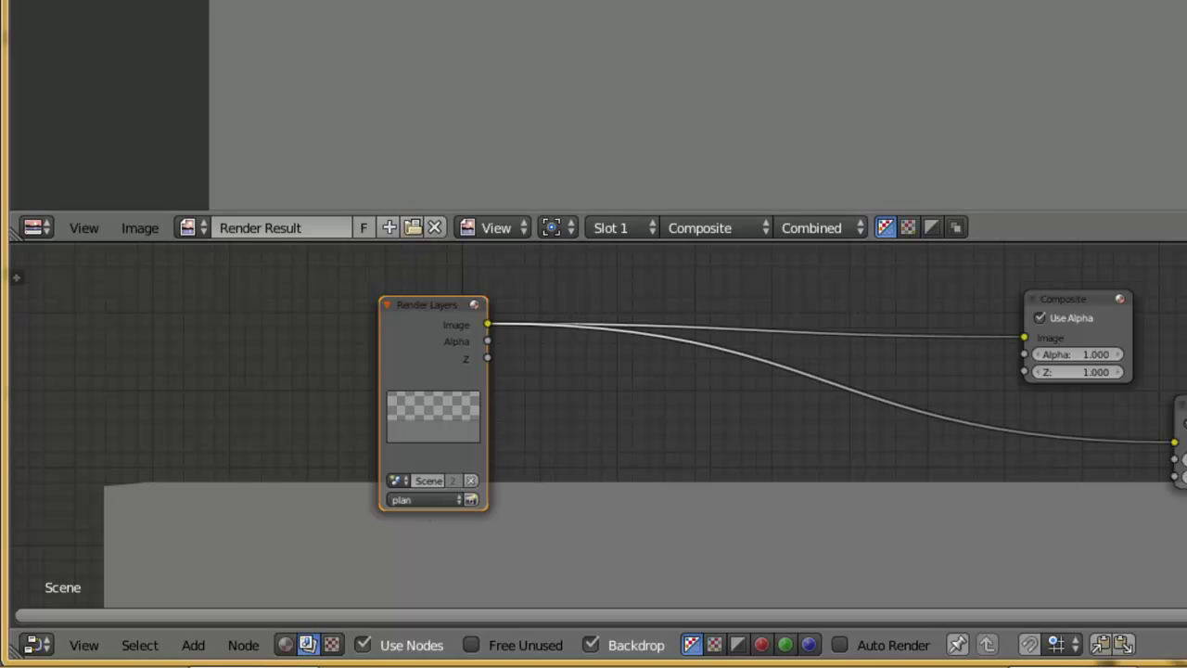
pyautogui.moveTo(1084, 300); pyautogui.dragTo(1130, 284)
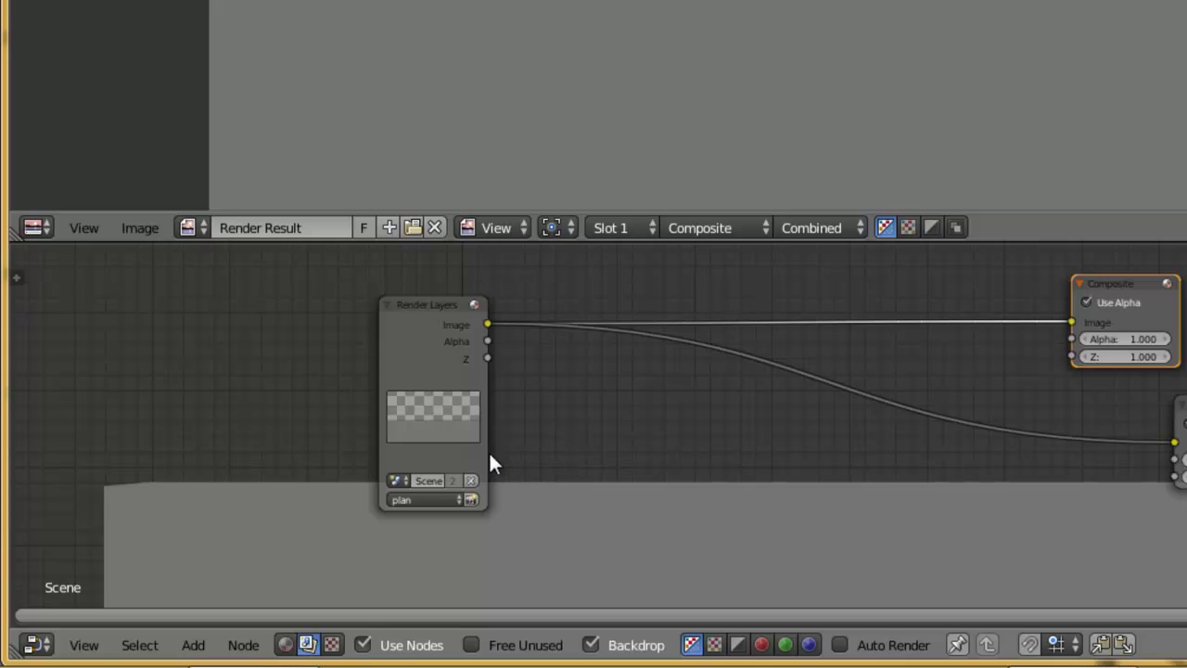
pyautogui.click(411, 307)
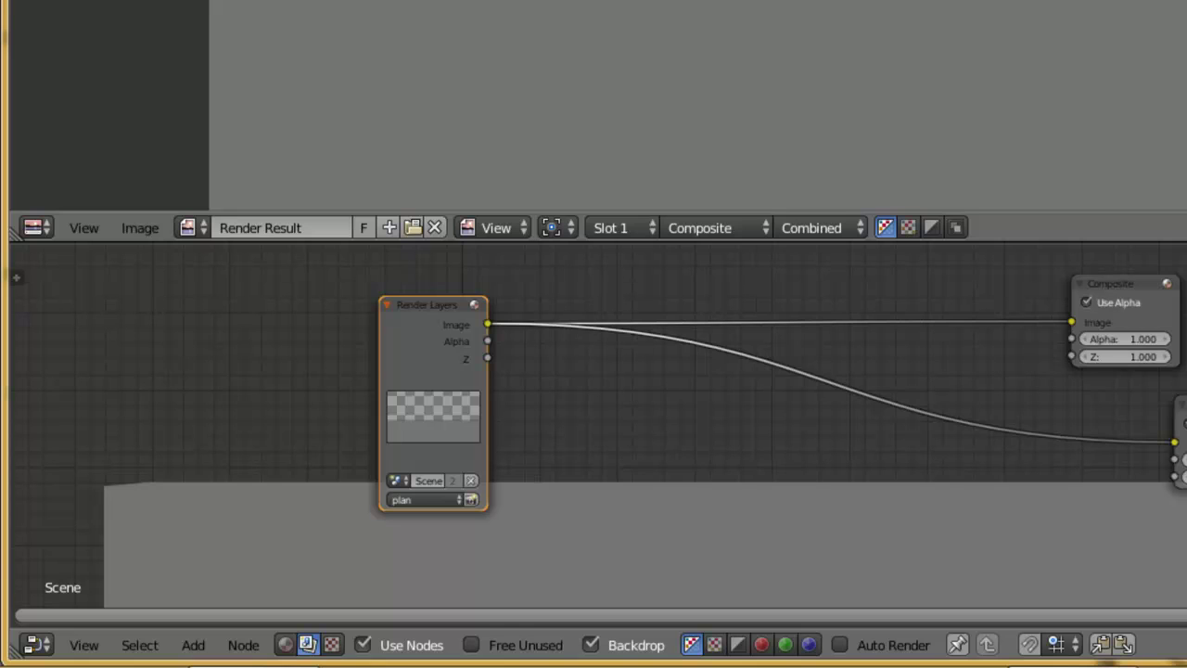
pyautogui.moveTo(406, 309); pyautogui.dragTo(390, 267)
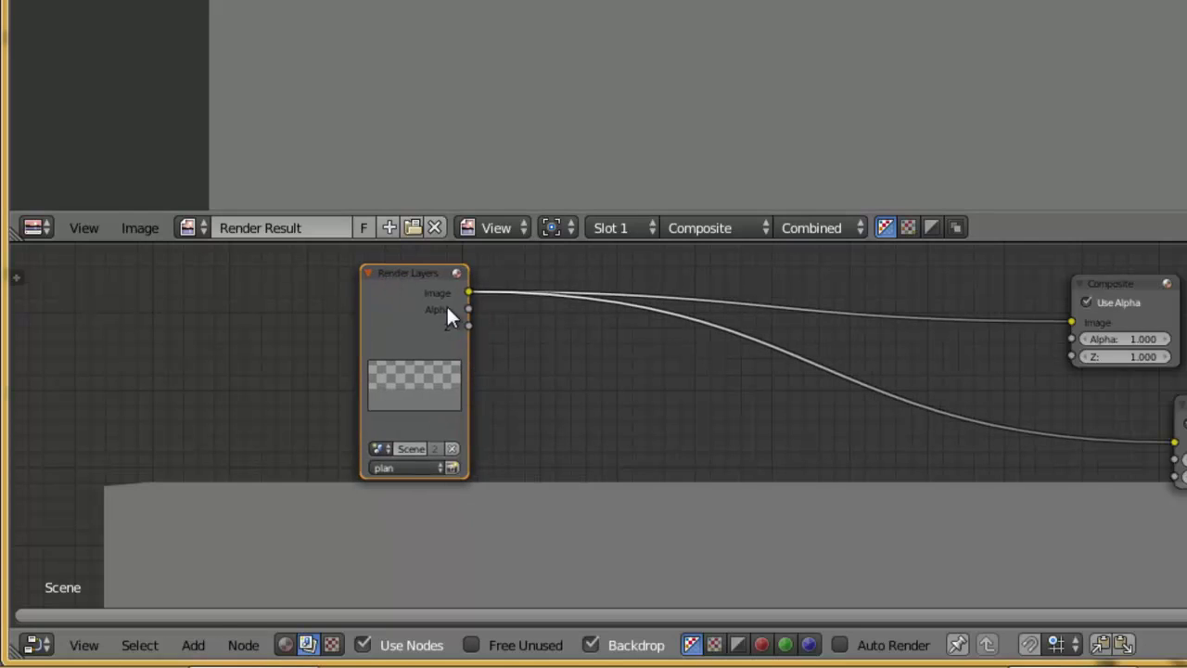
# Duplicate the plan Render Layers node, place the copy beneath it, and set its layer to suzanne
pyautogui.hotkey('shift', 'd')
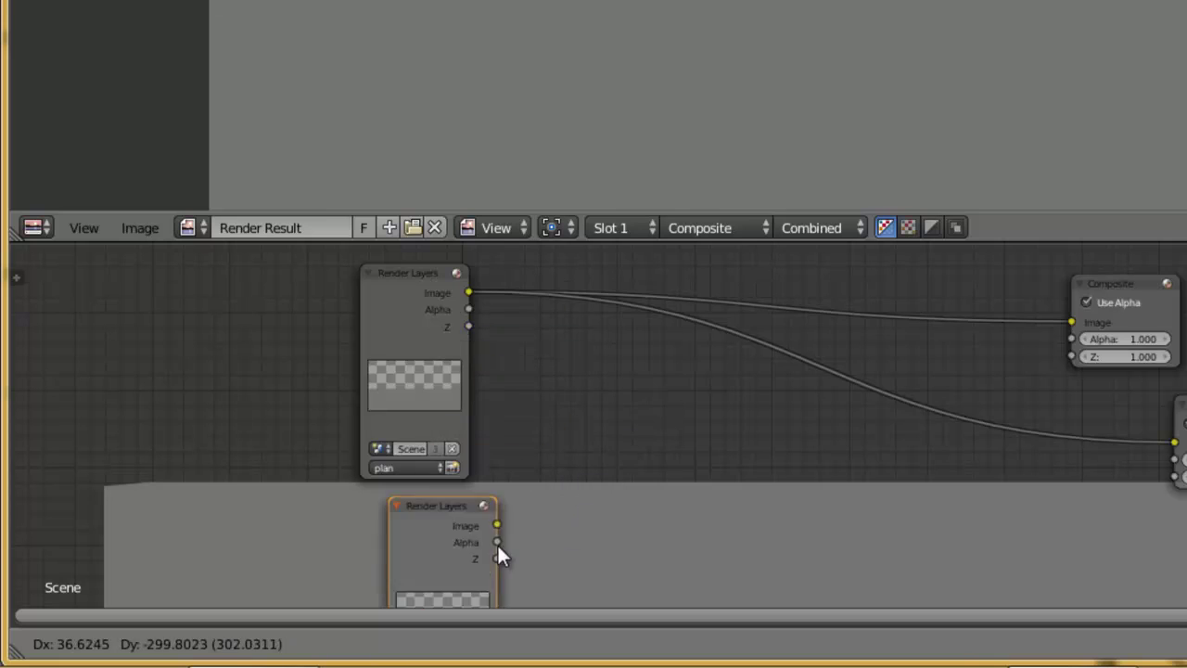
pyautogui.click(517, 525)
pyautogui.scroll(-2, 517, 525)
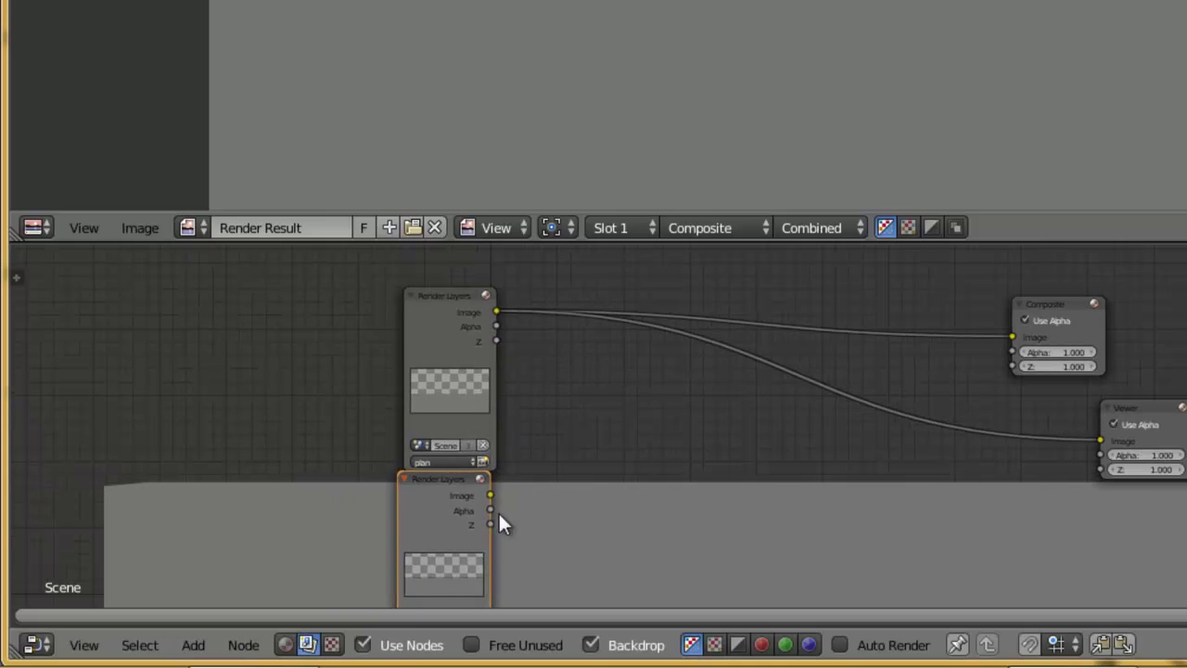
pyautogui.moveTo(601, 443); pyautogui.dragTo(658, 244, button='middle')
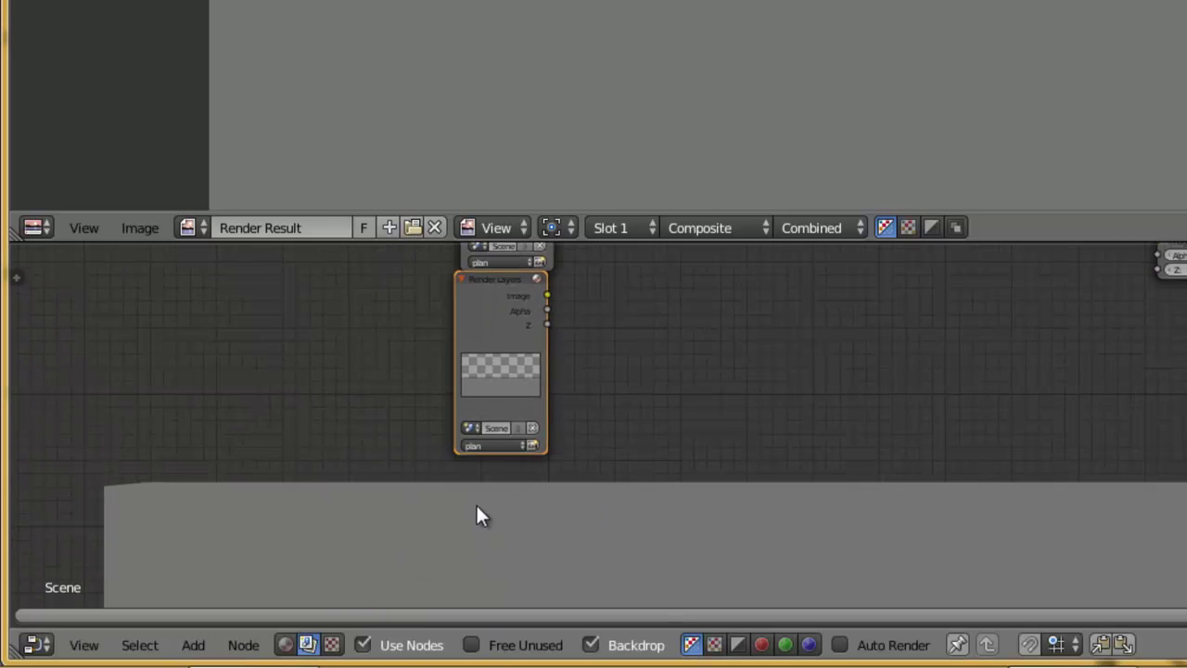
pyautogui.click(484, 445)
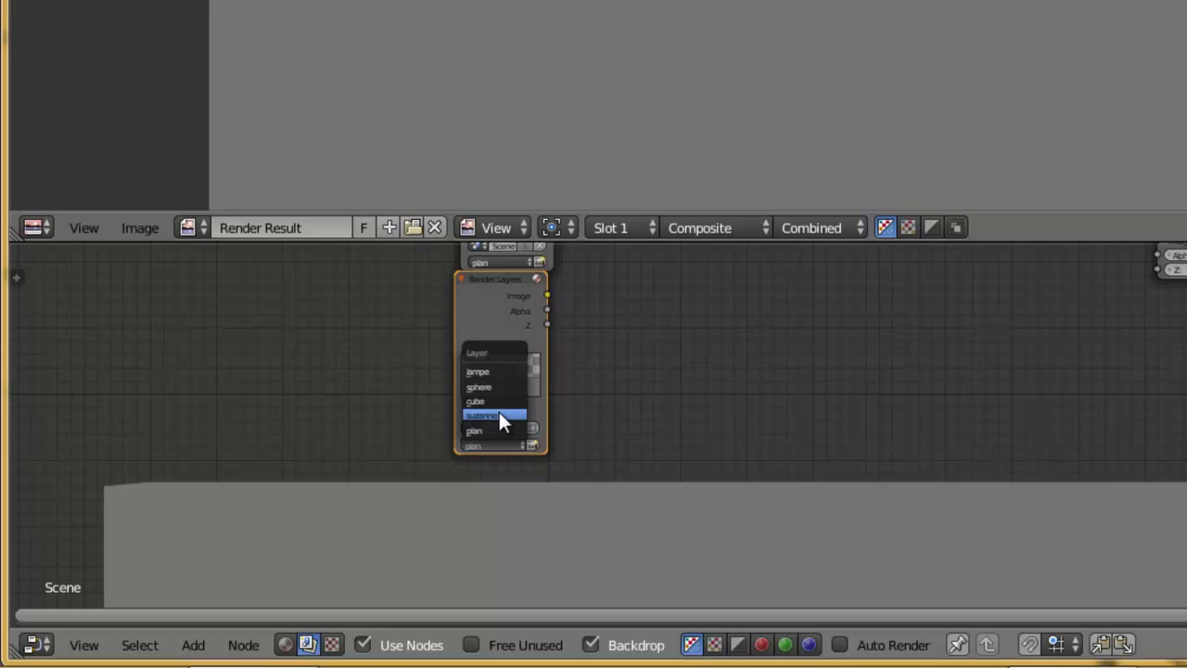
pyautogui.click(499, 416)
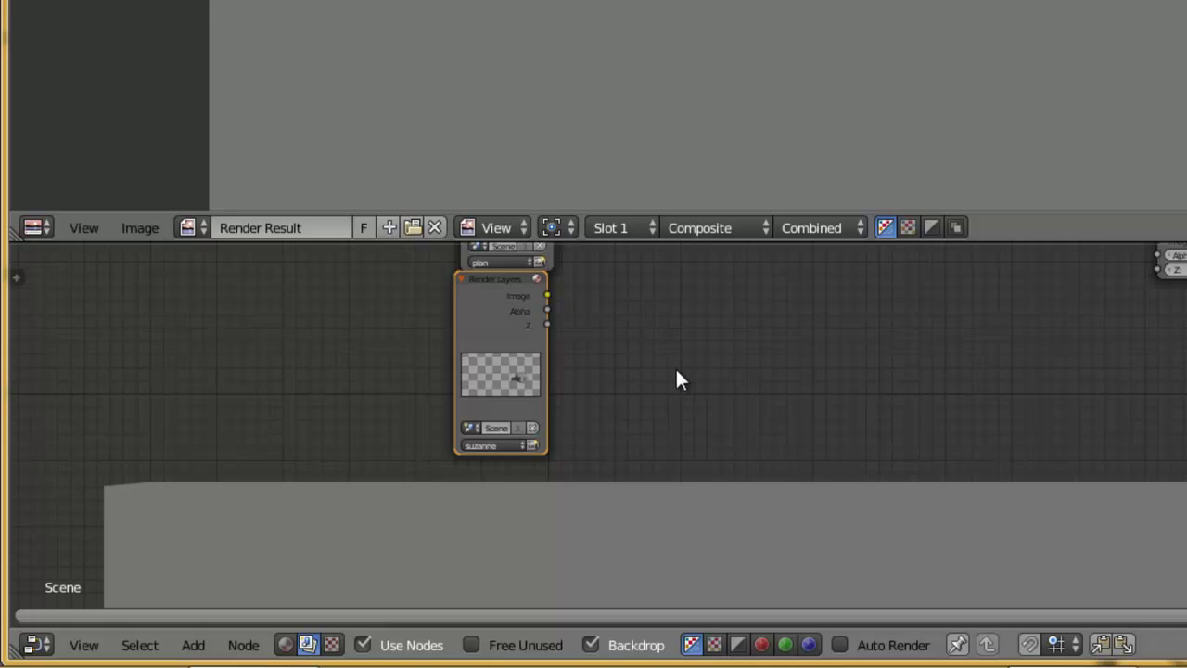
# Connect the image output of the suzanne Render Layers node to the Viewer node's image input
pyautogui.scroll(-2, 675, 371)
pyautogui.moveTo(703, 353); pyautogui.dragTo(644, 469, button='middle')
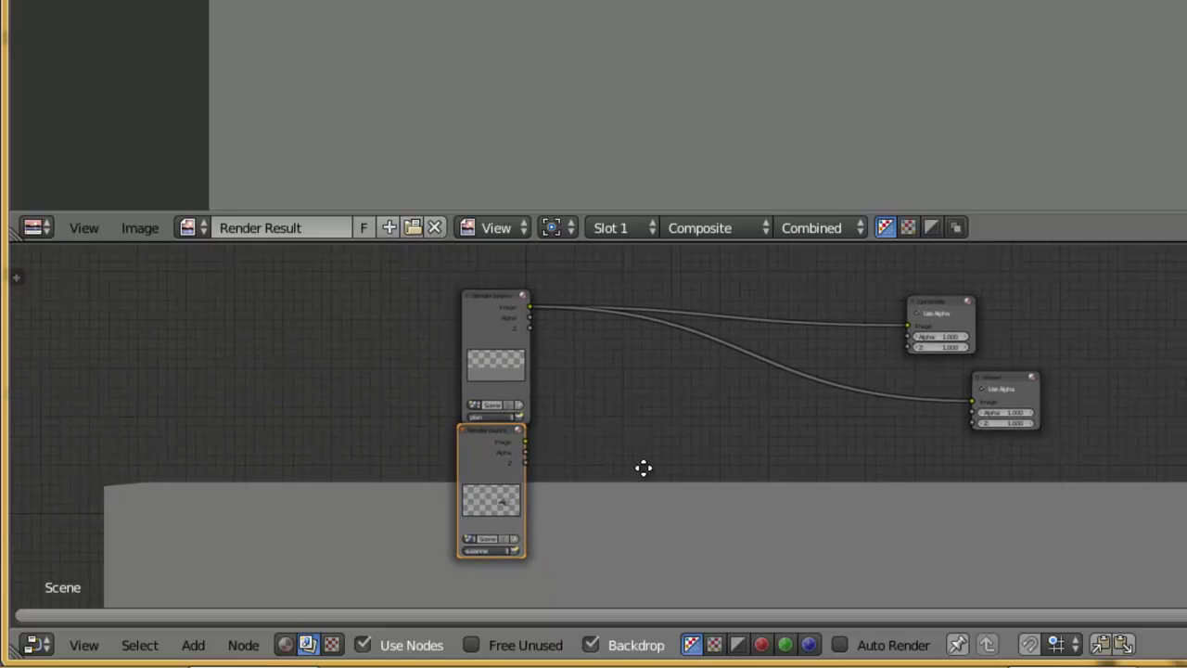
pyautogui.moveTo(525, 441); pyautogui.dragTo(976, 401)
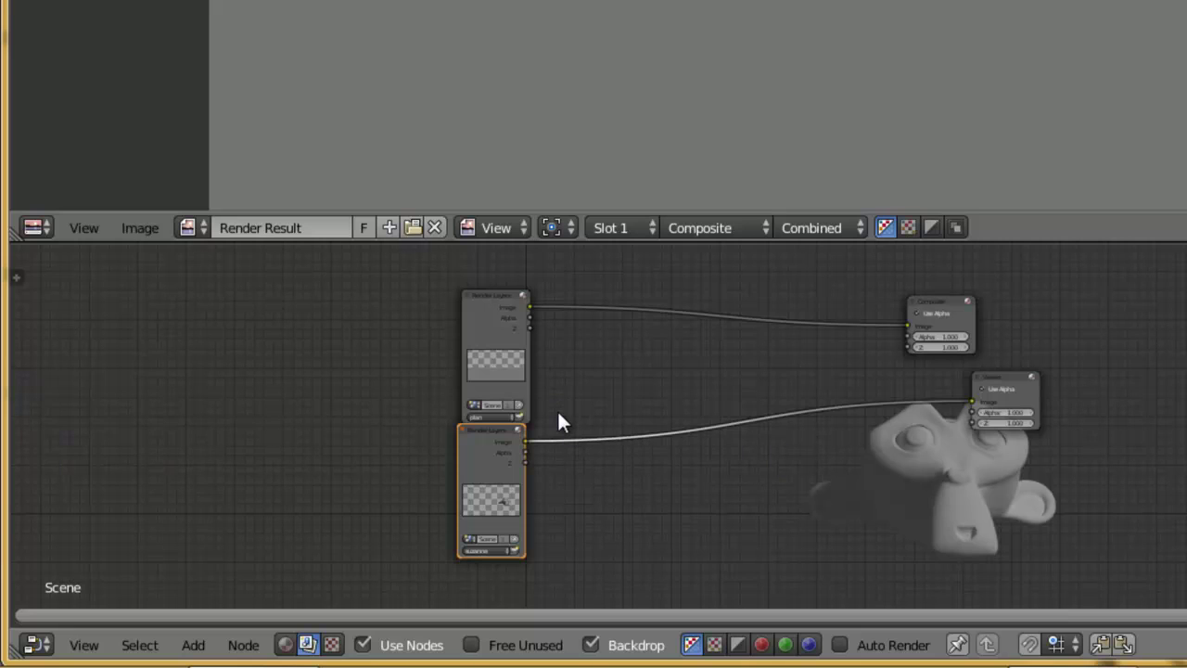
# Duplicate the suzanne Render Layers node, place the copy beside it, and set its layer to cube
pyautogui.press('g')
pyautogui.click(322, 512)
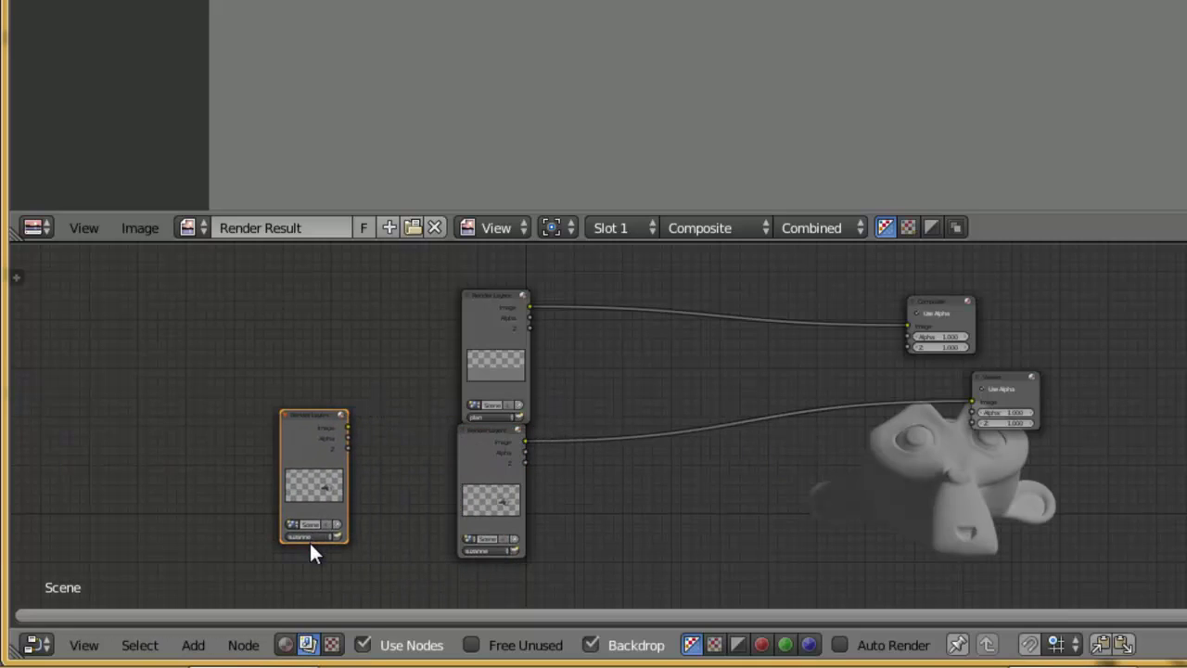
pyautogui.click(311, 537)
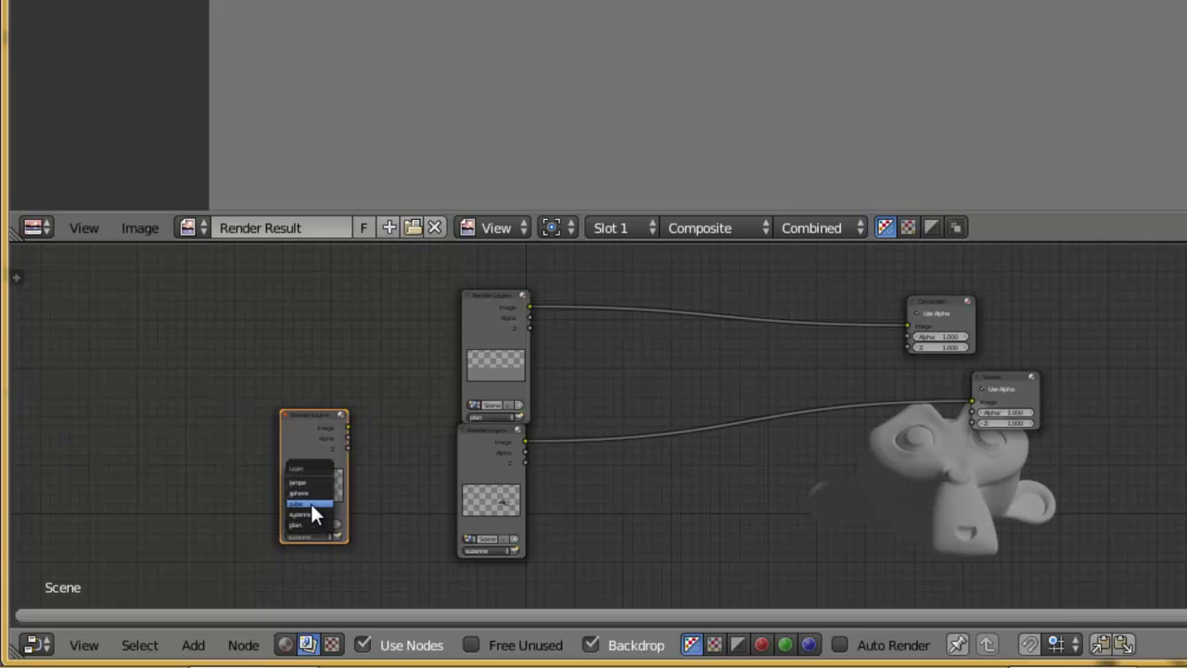
pyautogui.click(310, 504)
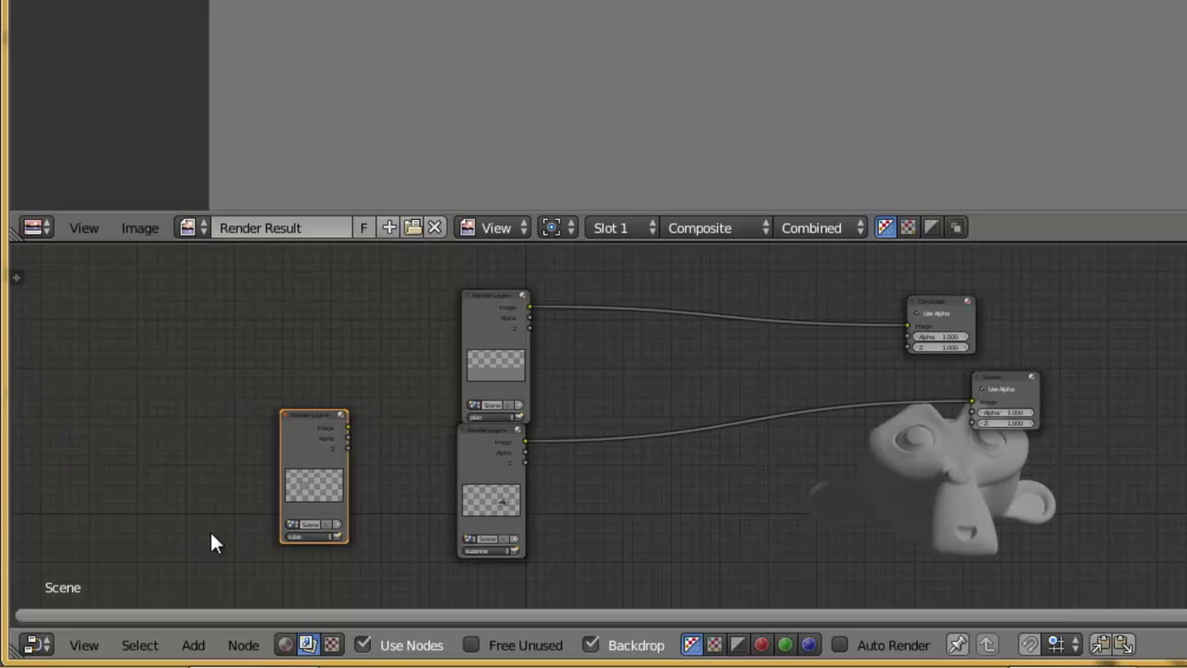
# Duplicate the cube Render Layers node, place the copy beside the plan node, and set its layer to sphere
pyautogui.scroll(2, 222, 514)
pyautogui.hotkey('shift', 'd')
pyautogui.click(299, 408)
pyautogui.click(297, 410)
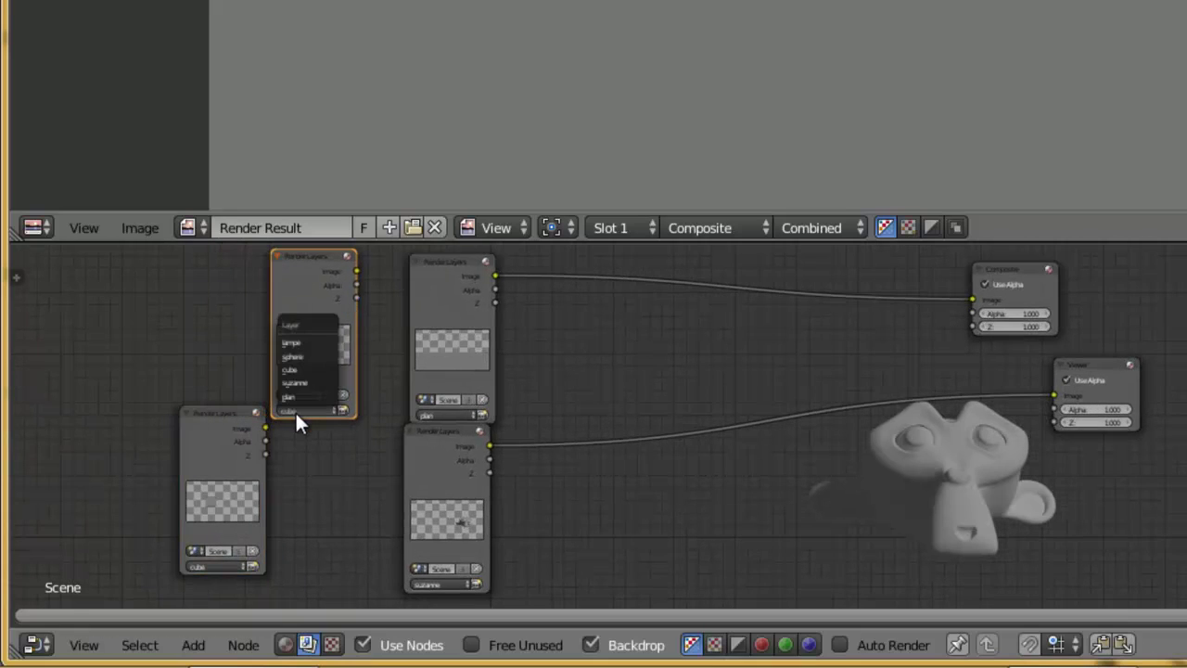
pyautogui.click(321, 356)
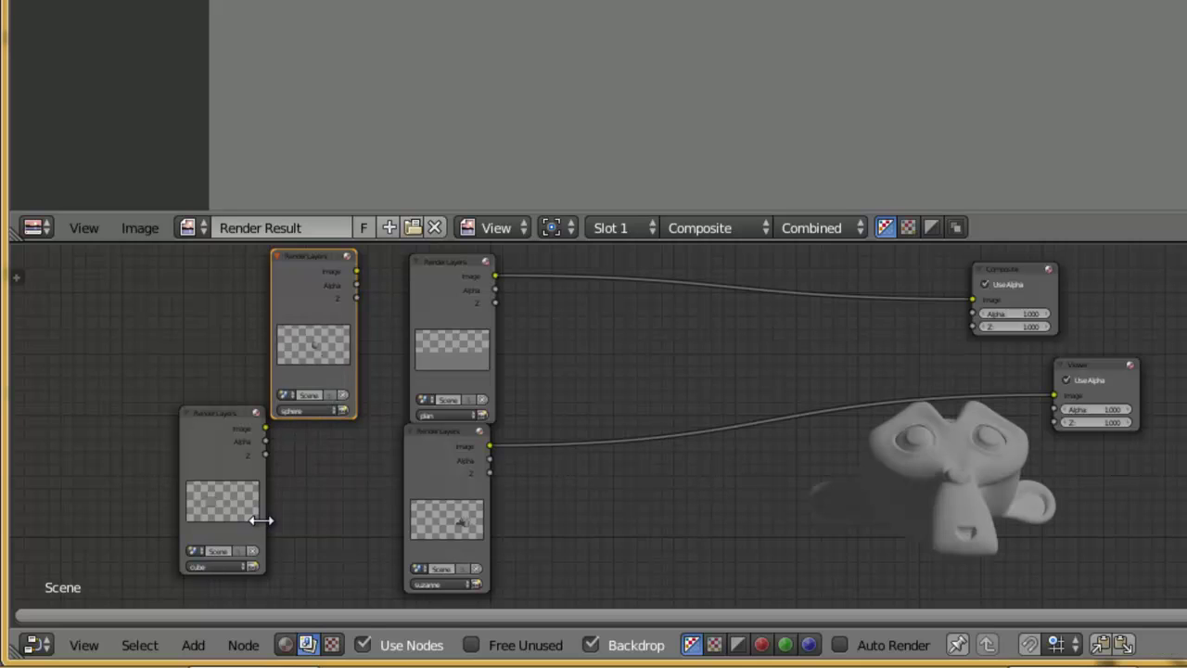
# Arrange the four Render Layers nodes in one vertical column, ordered suzanne, cube, sphere, and plan from top to bottom
pyautogui.scroll(-3, 261, 520)
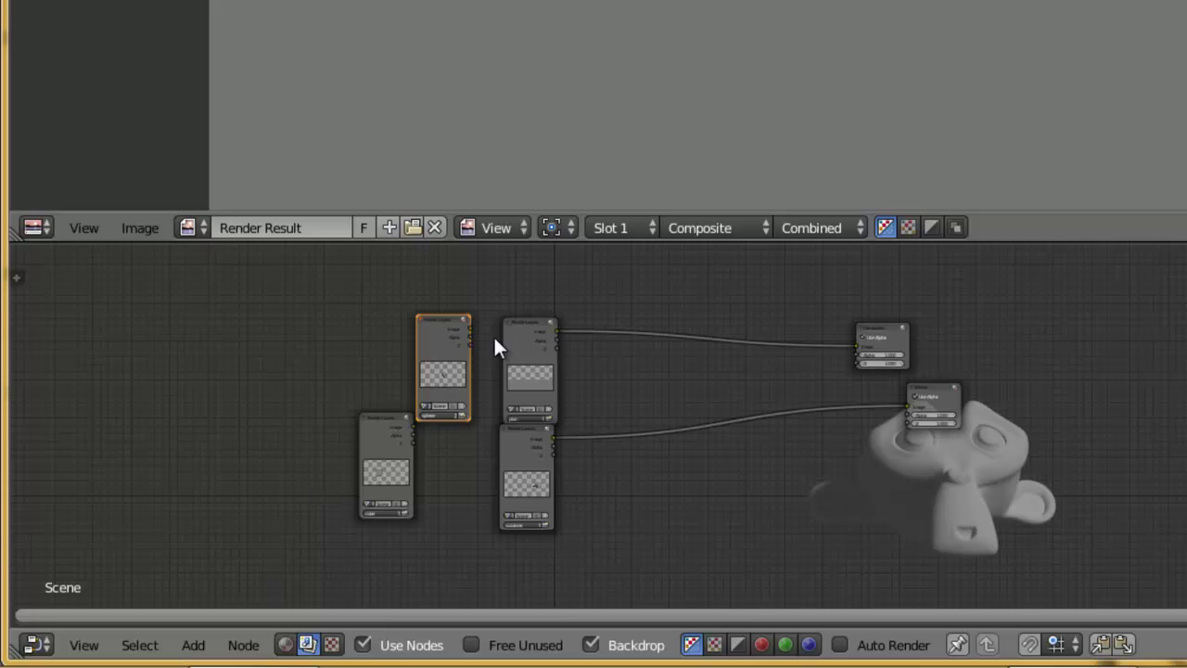
pyautogui.moveTo(533, 331); pyautogui.dragTo(550, 498)
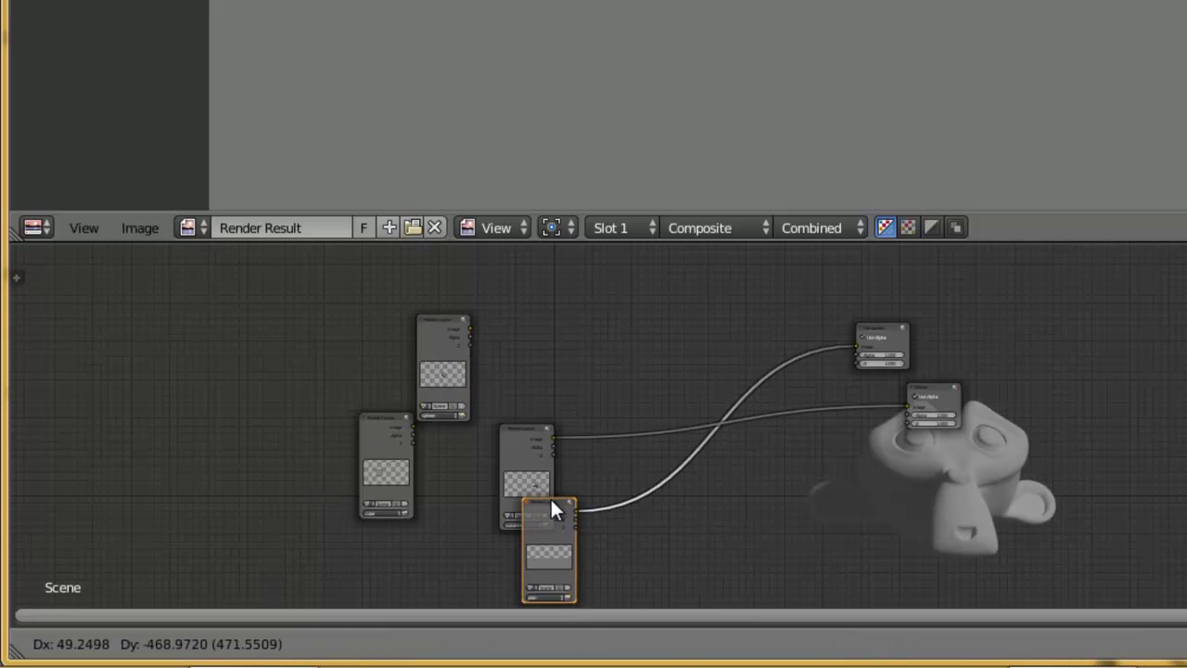
pyautogui.moveTo(525, 423); pyautogui.dragTo(547, 383)
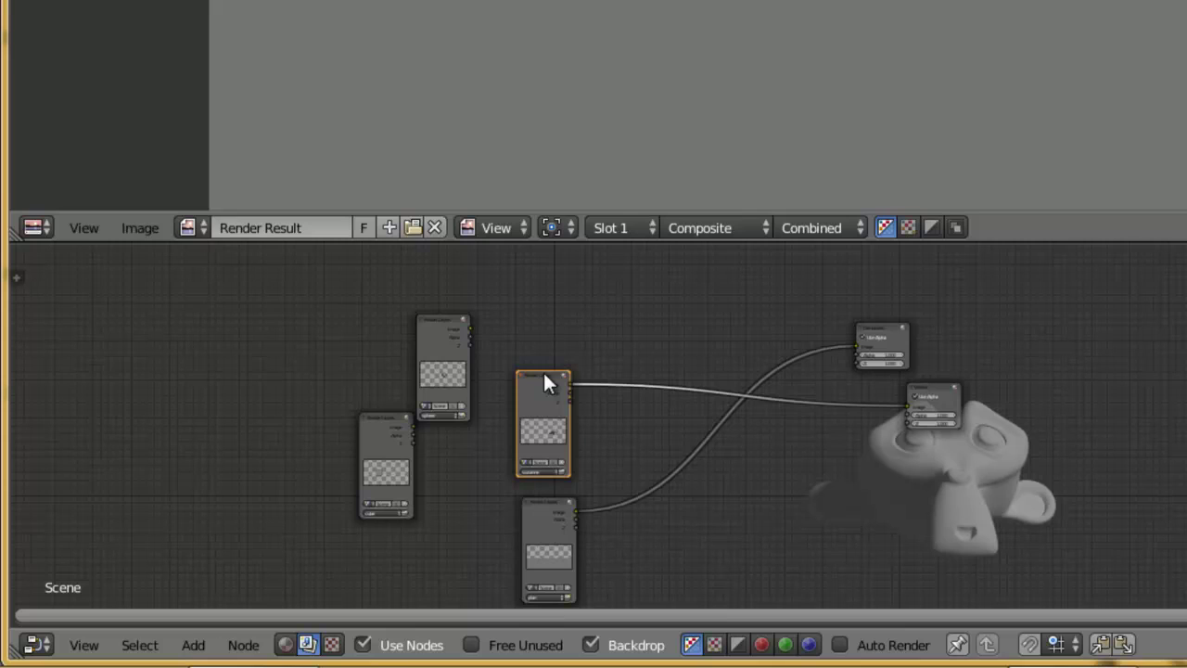
pyautogui.moveTo(543, 376); pyautogui.dragTo(549, 252)
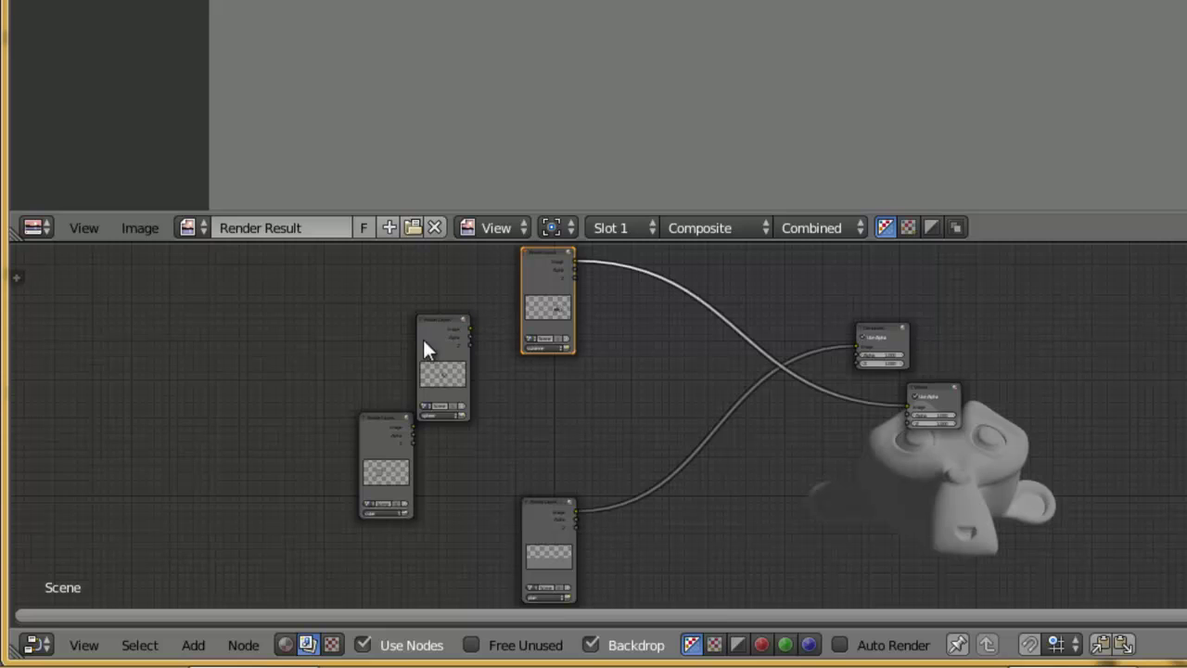
pyautogui.moveTo(387, 427); pyautogui.dragTo(549, 365)
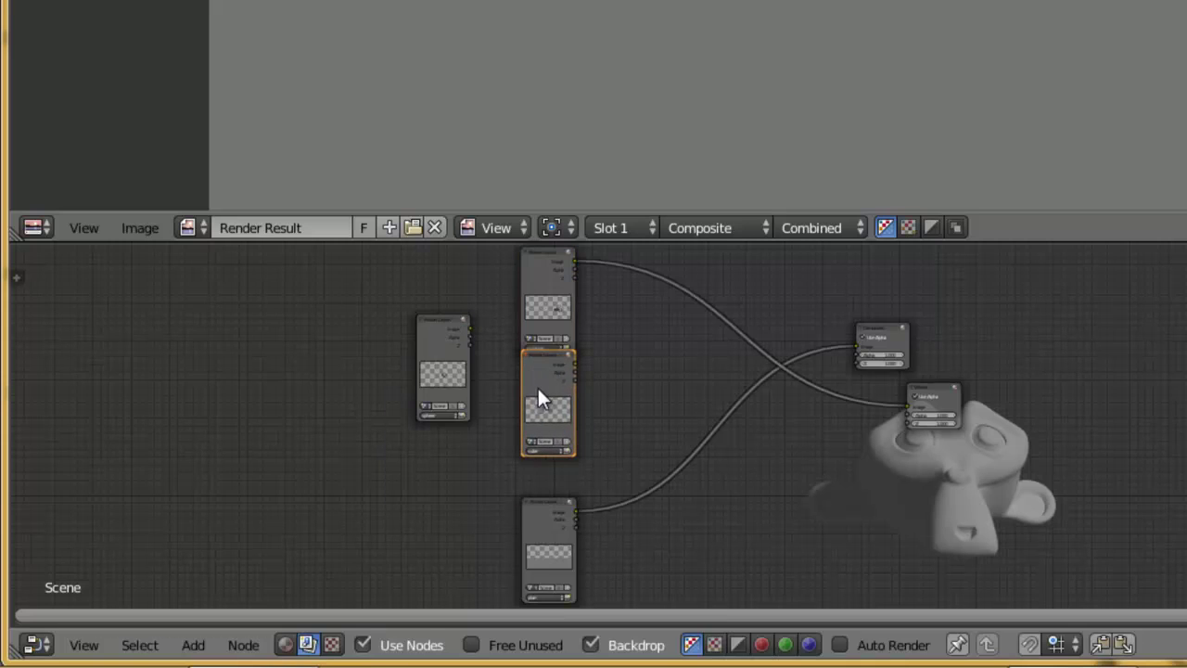
pyautogui.moveTo(541, 501); pyautogui.dragTo(521, 584)
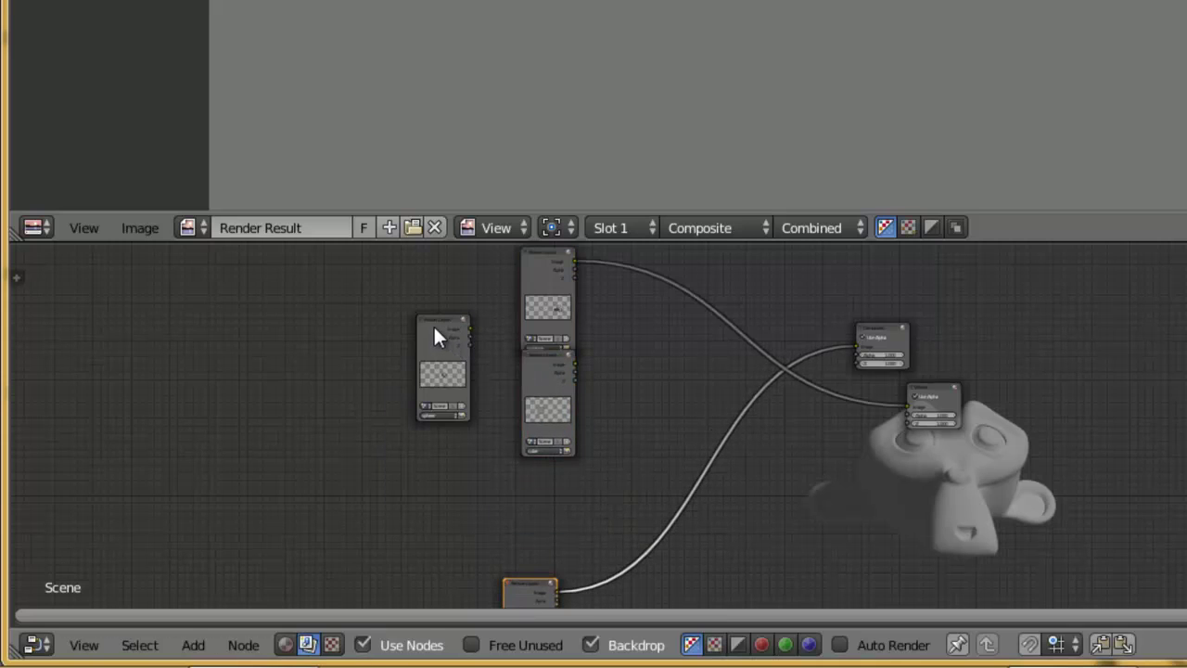
pyautogui.moveTo(434, 324); pyautogui.dragTo(529, 468)
pyautogui.moveTo(534, 589); pyautogui.dragTo(545, 584)
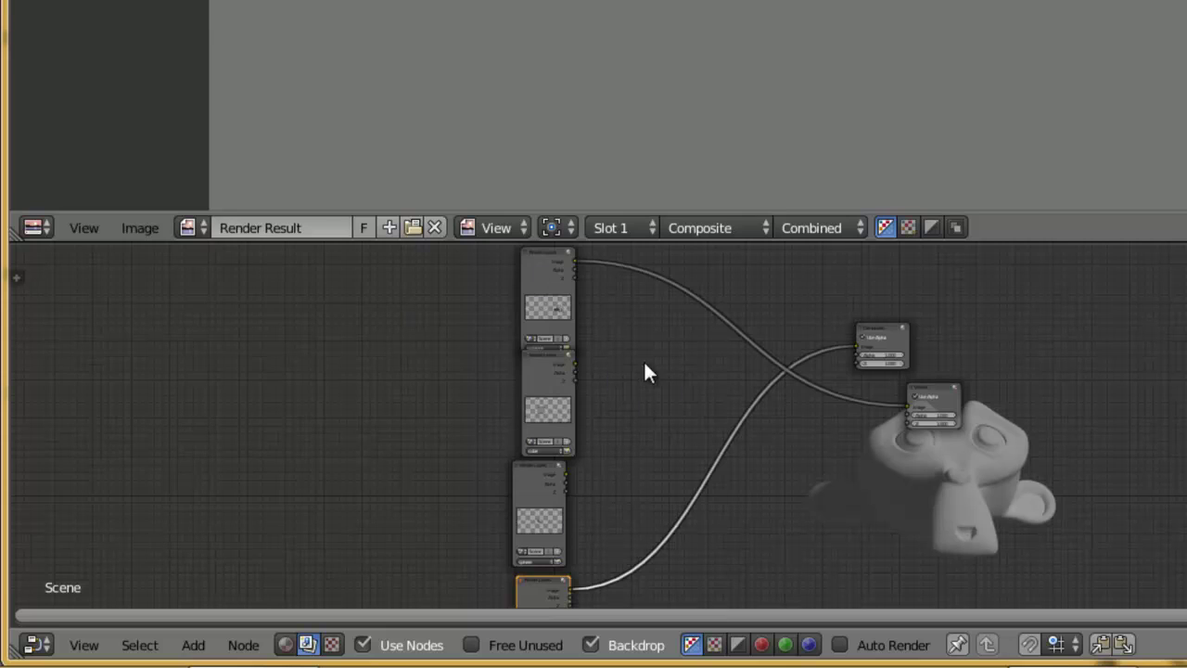
# Add an Alpha Over node between the column of Render Layers nodes and the output nodes
pyautogui.hotkey('shift', 'a')
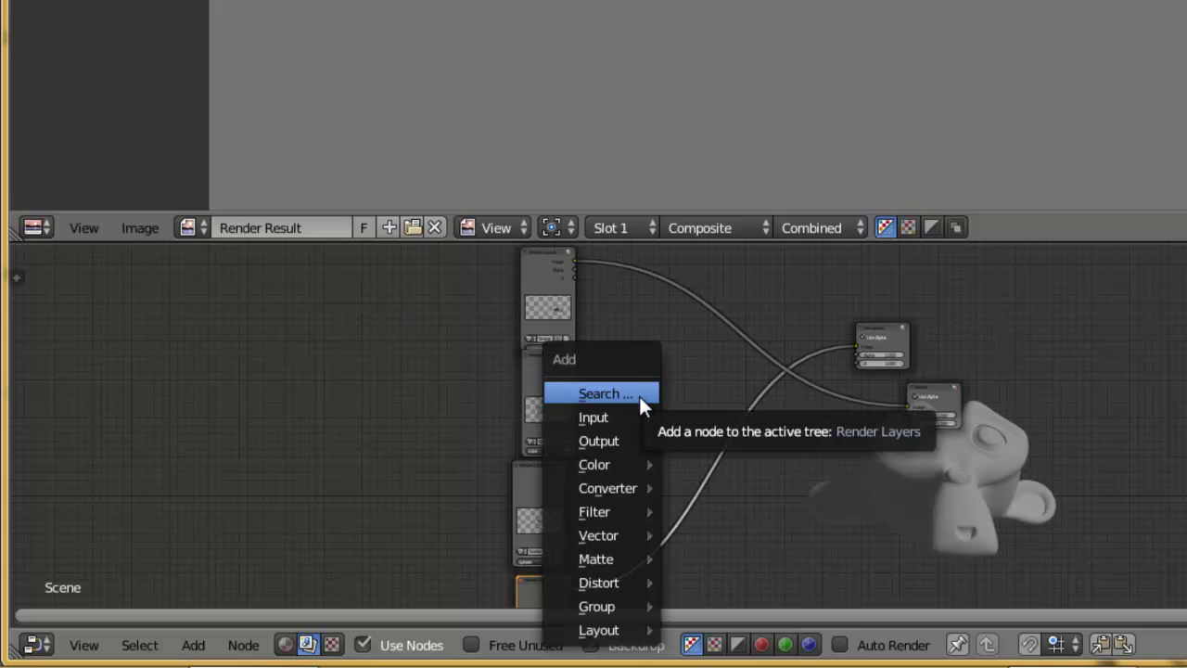
pyautogui.moveTo(617, 461)
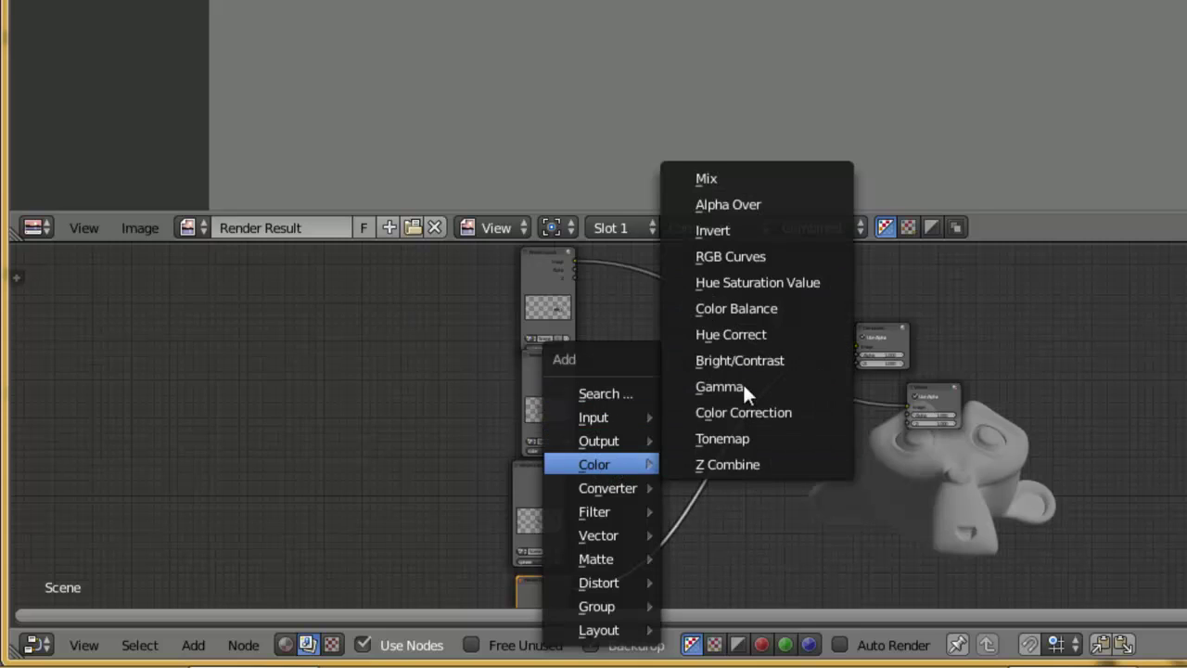
pyautogui.click(747, 202)
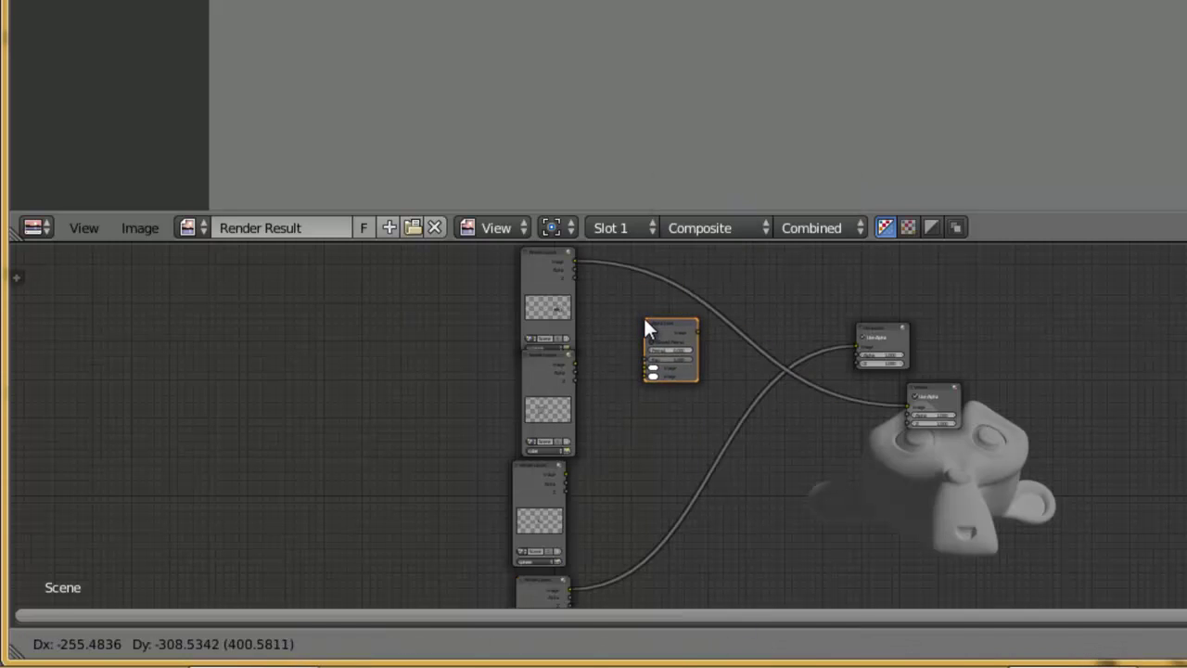
pyautogui.click(669, 341)
# Feed suzanne into the Alpha Over node's second image input and cube into its first, and send the result to the Viewer
pyautogui.scroll(1, 632, 334)
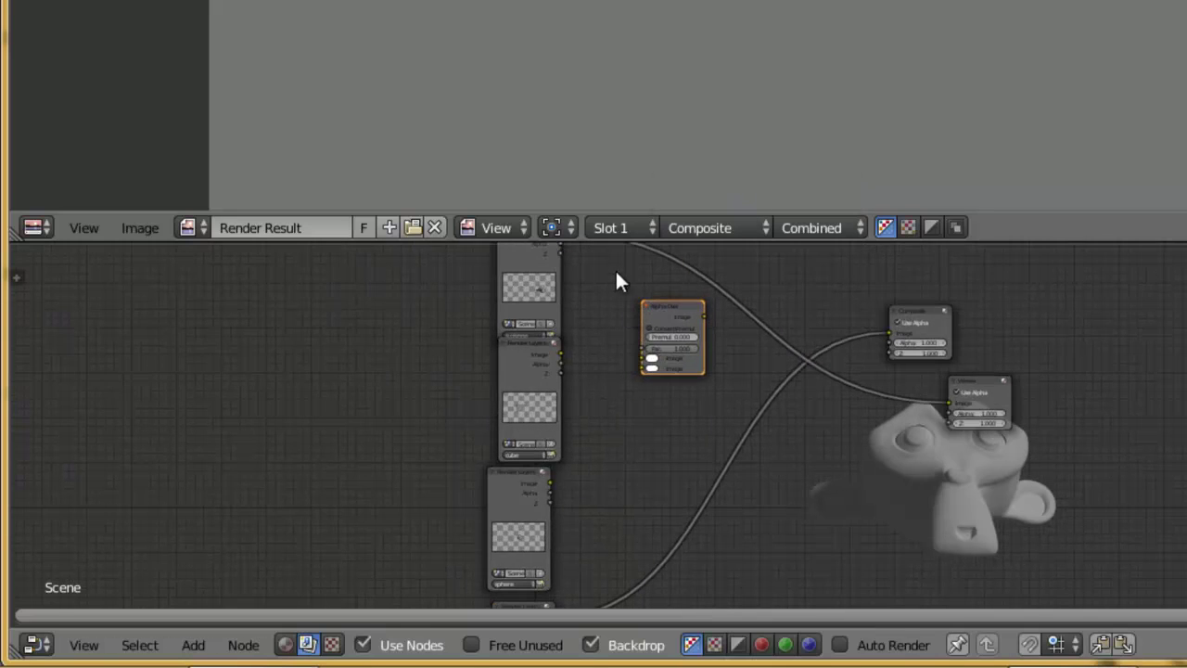
pyautogui.scroll(-1, 648, 365)
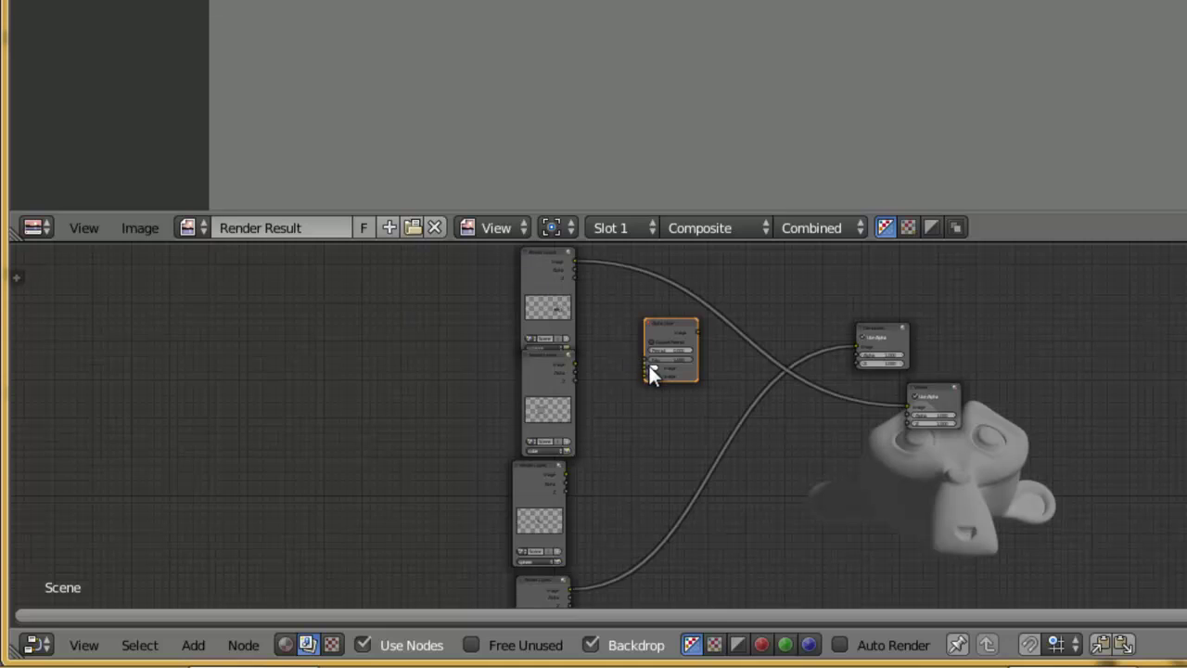
pyautogui.scroll(2, 644, 365)
pyautogui.moveTo(595, 363); pyautogui.dragTo(598, 466, button='middle')
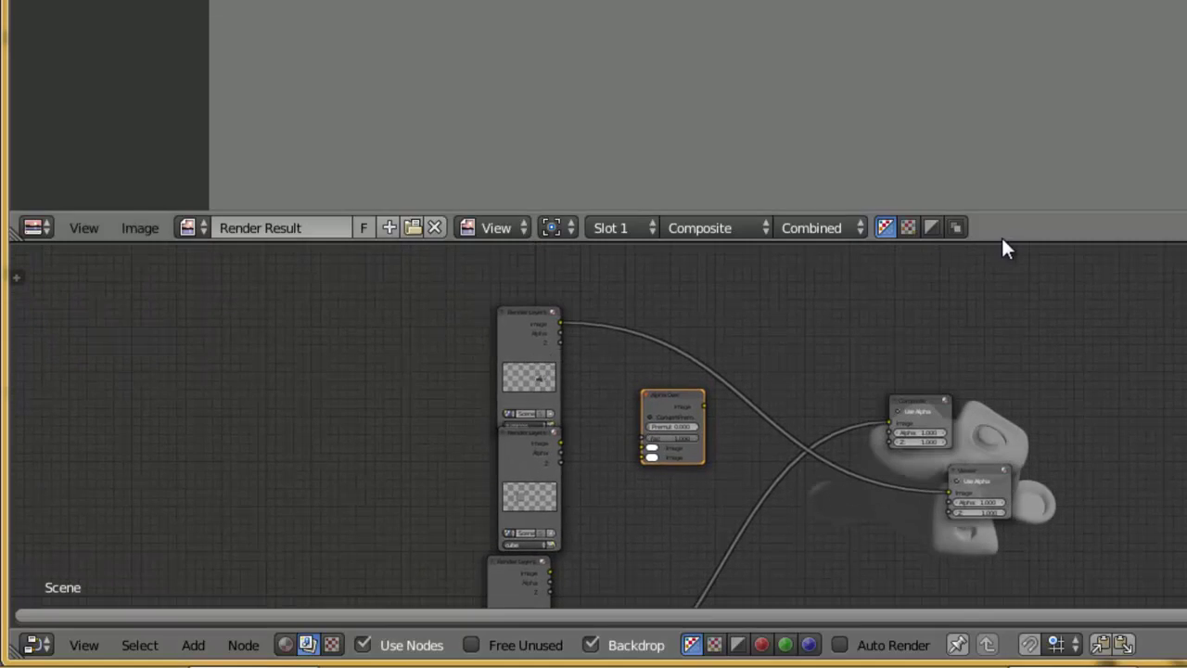
pyautogui.moveTo(990, 173); pyautogui.dragTo(983, 0)
pyautogui.scroll(2, 643, 176)
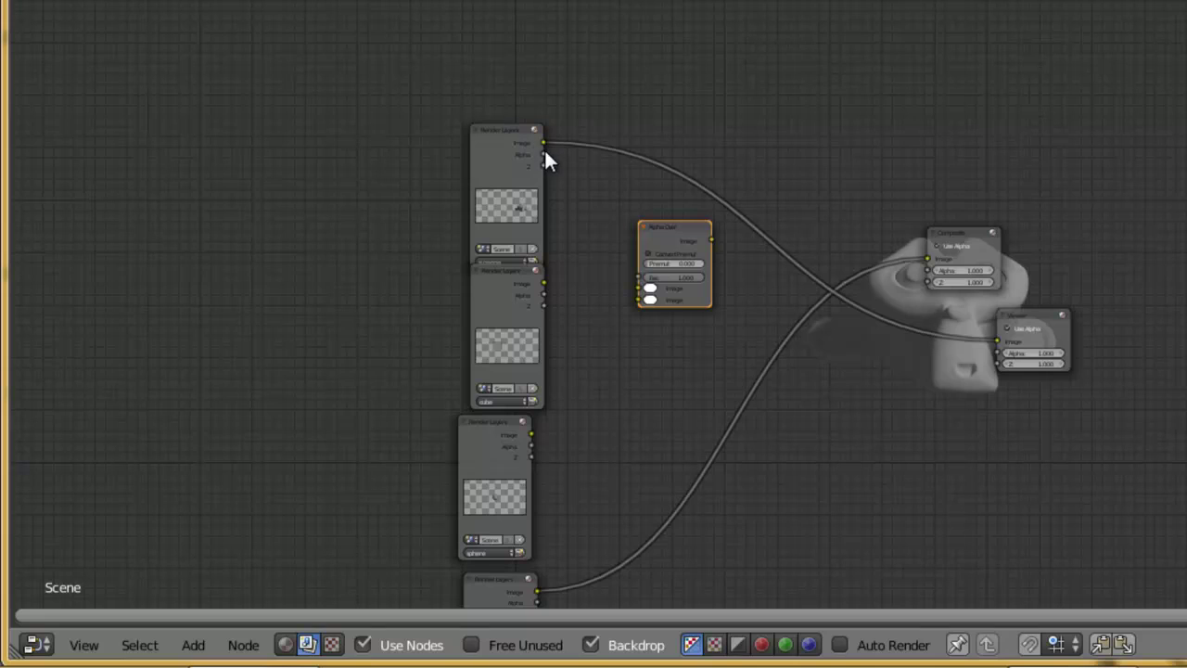
pyautogui.moveTo(544, 144); pyautogui.dragTo(638, 302)
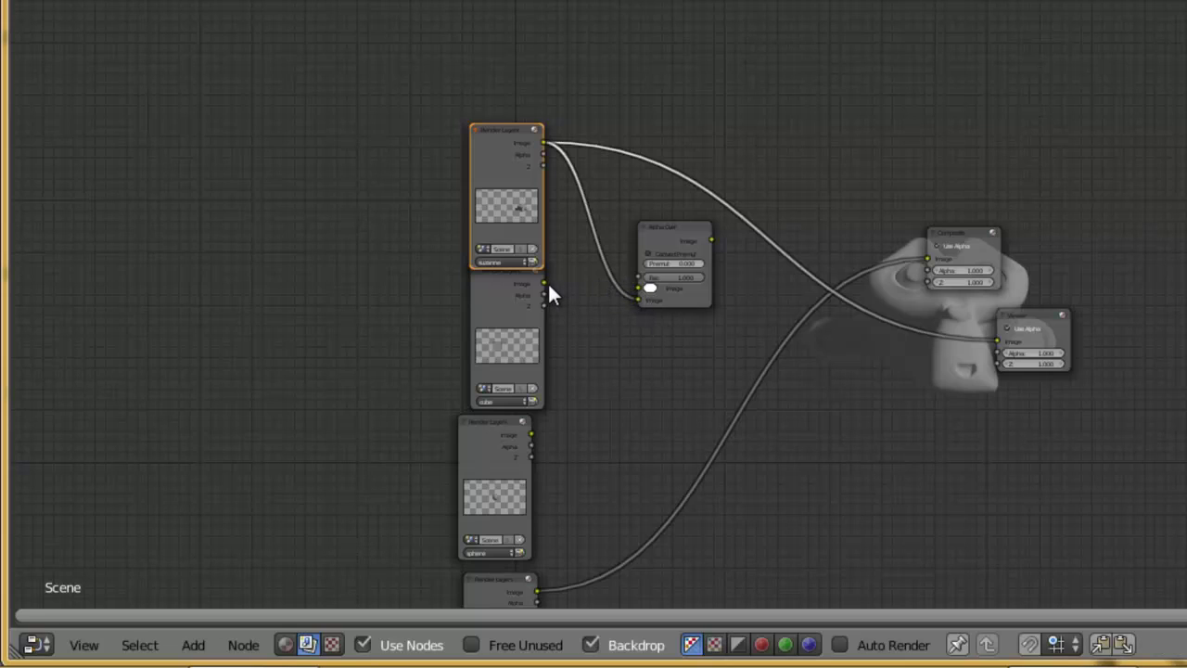
pyautogui.moveTo(542, 281); pyautogui.dragTo(634, 292)
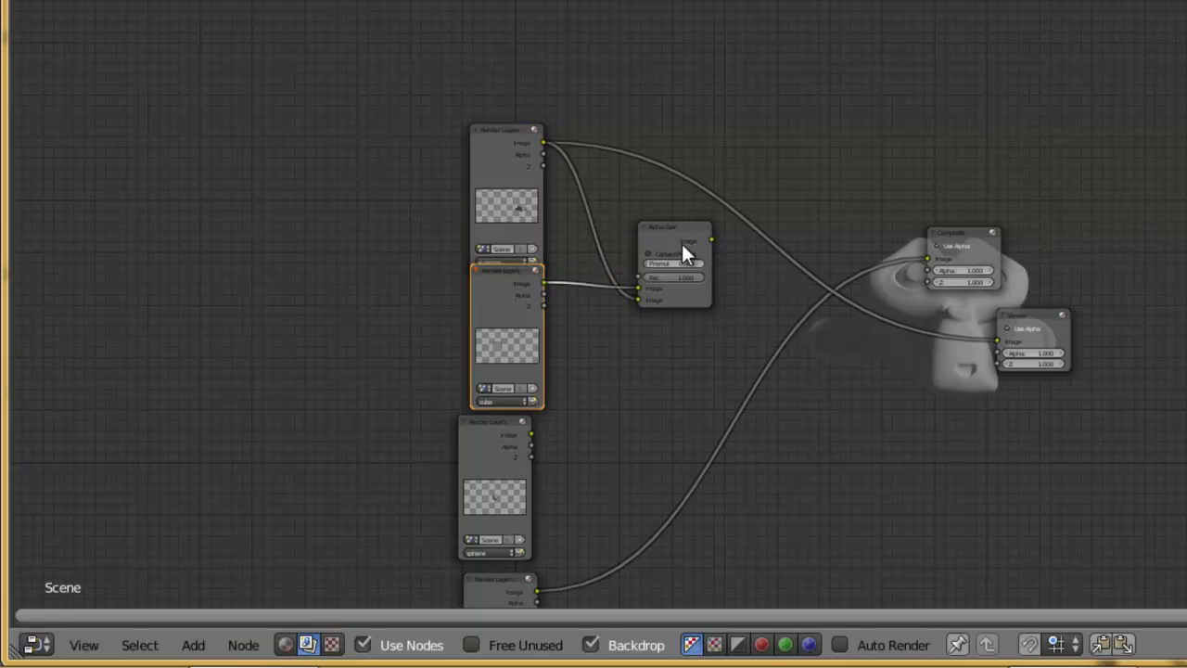
pyautogui.moveTo(712, 241); pyautogui.dragTo(1005, 339)
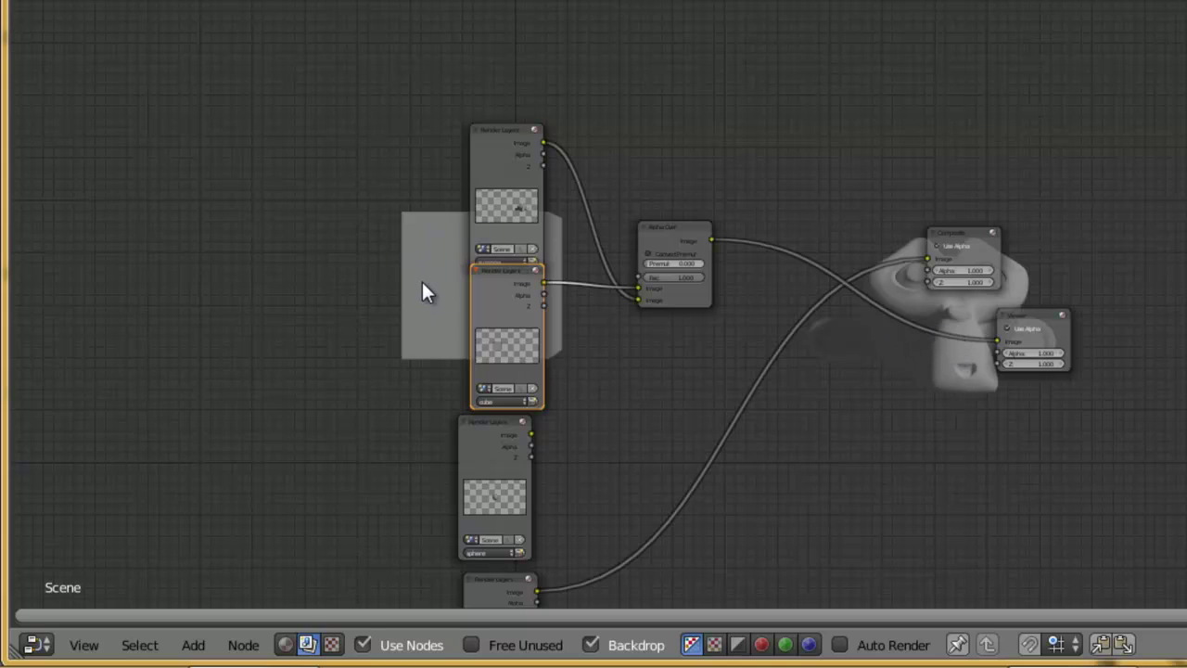
# Duplicate the Alpha Over node to overlay the first one's result (second input) on sphere (first input), with its output connected to the Viewer
pyautogui.click(656, 227)
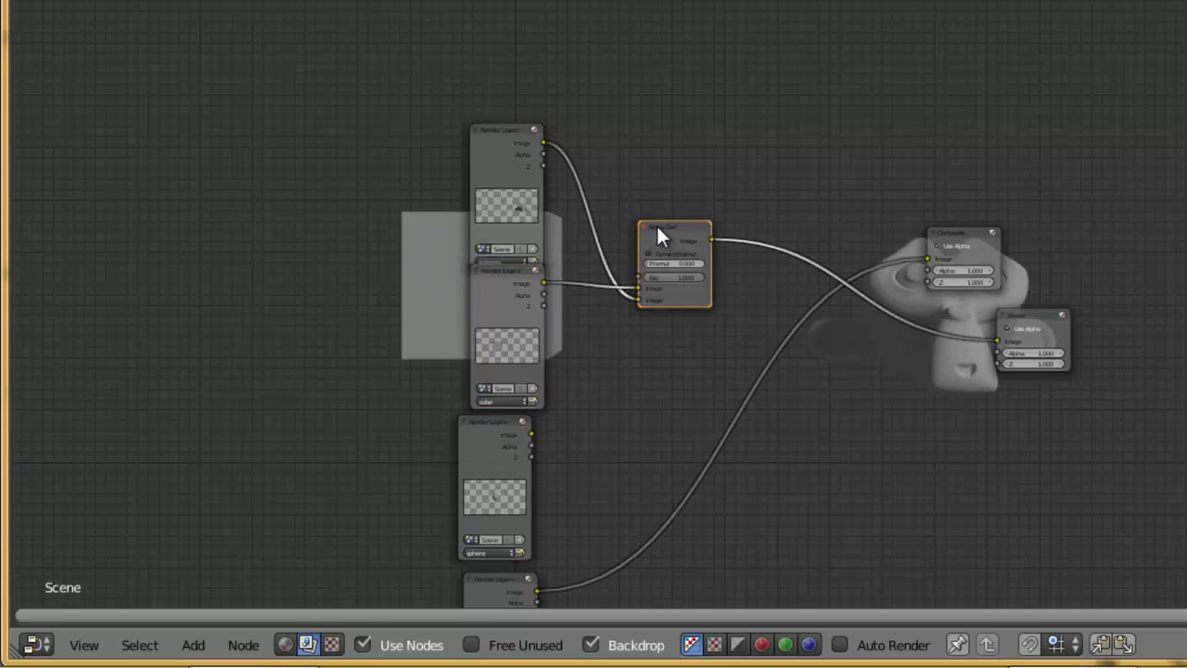
pyautogui.hotkey('shift', 'd')
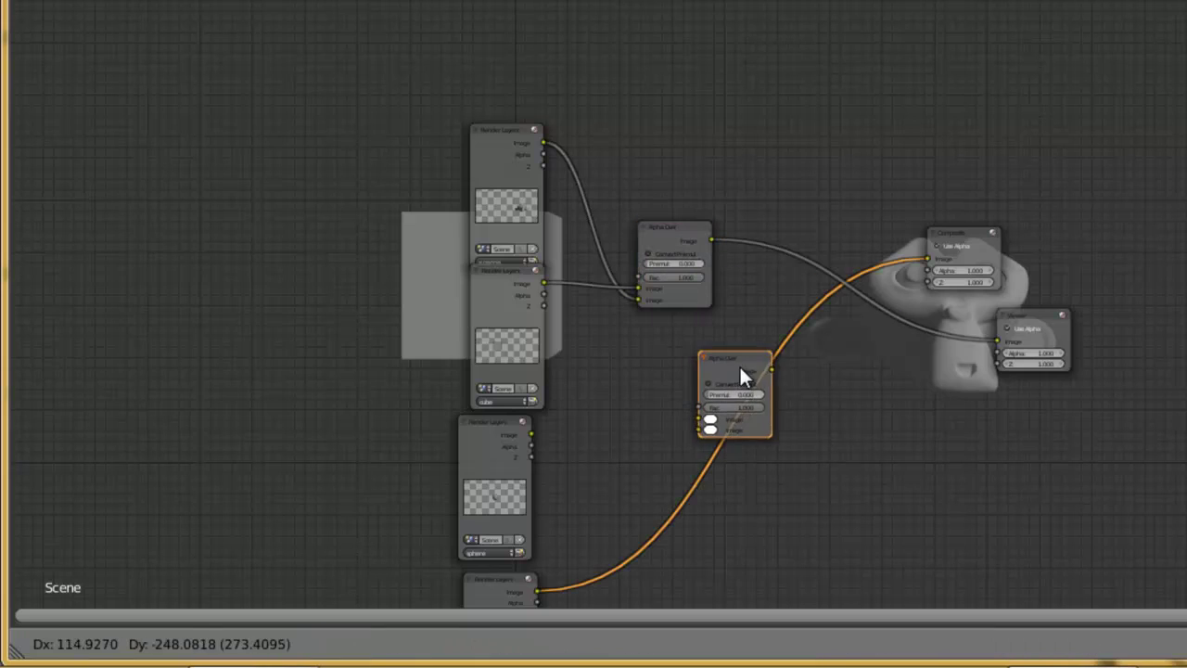
pyautogui.click(828, 419)
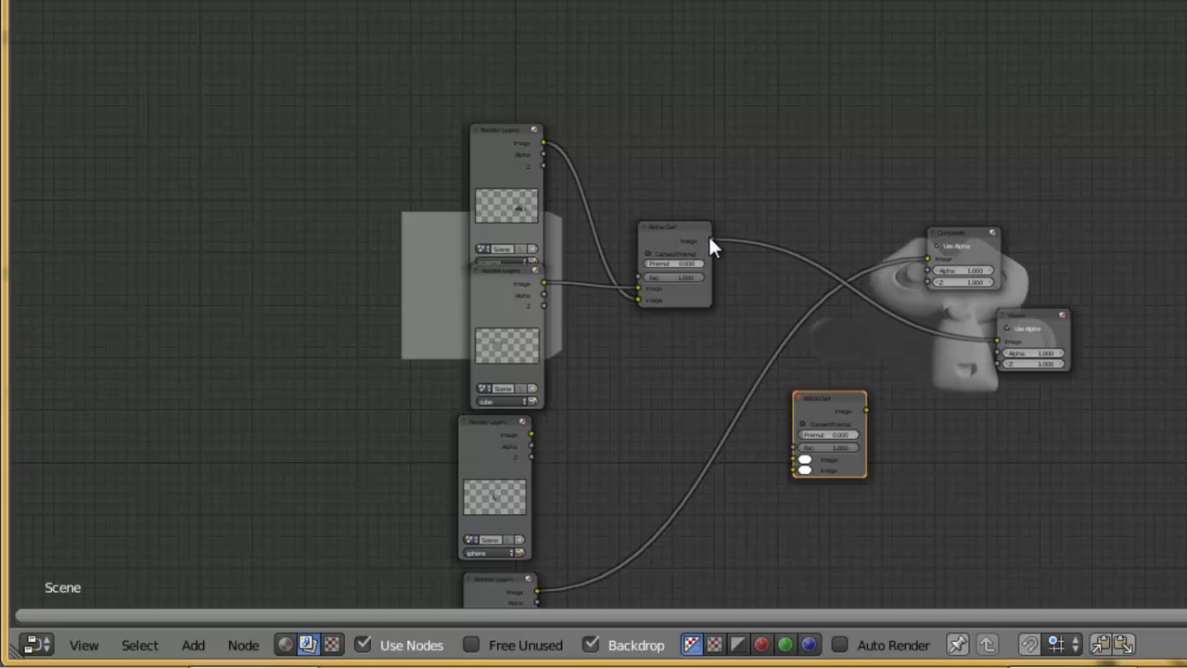
pyautogui.moveTo(712, 239); pyautogui.dragTo(795, 464)
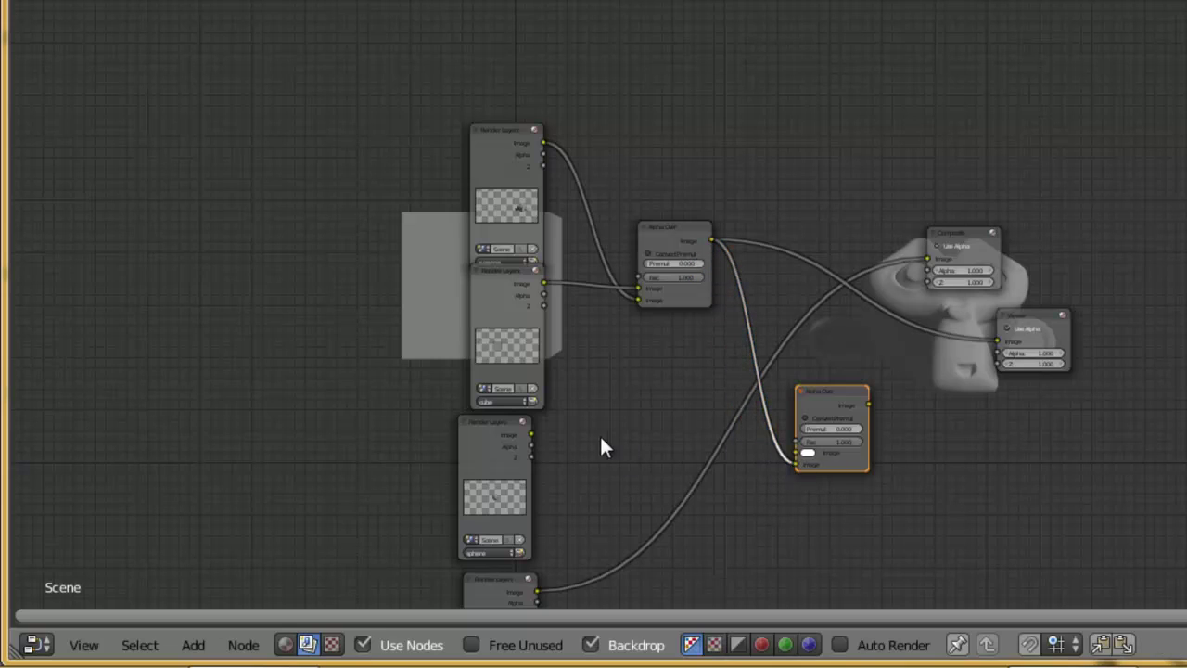
pyautogui.moveTo(532, 432); pyautogui.dragTo(789, 449)
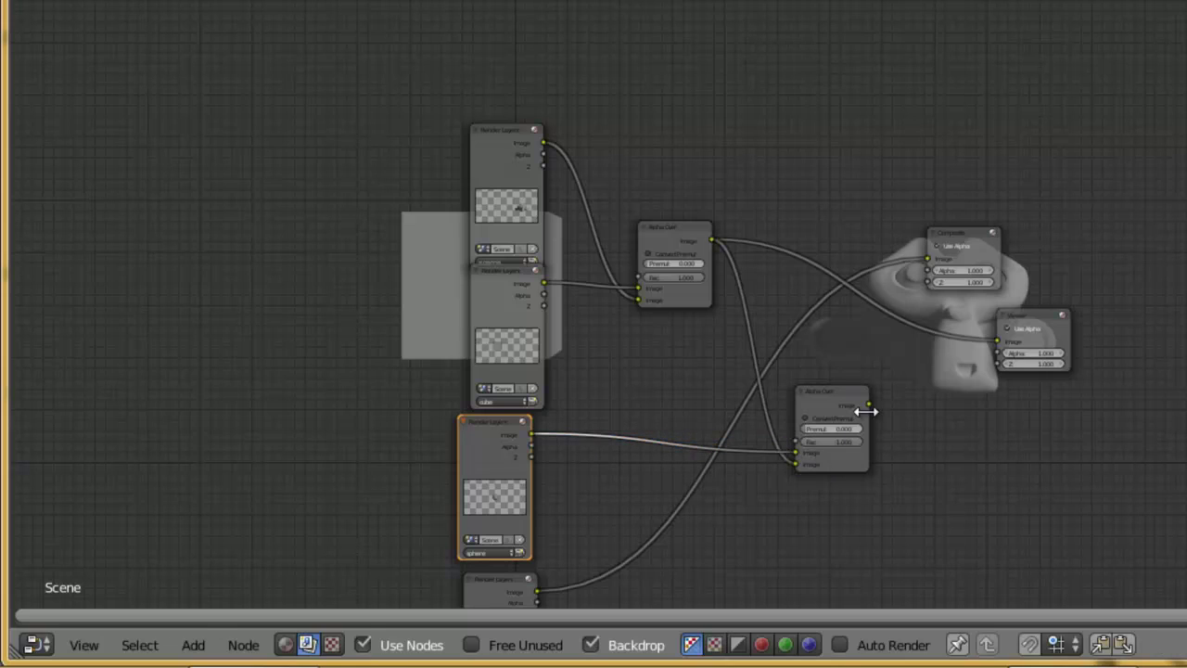
pyautogui.moveTo(869, 408); pyautogui.dragTo(1002, 341)
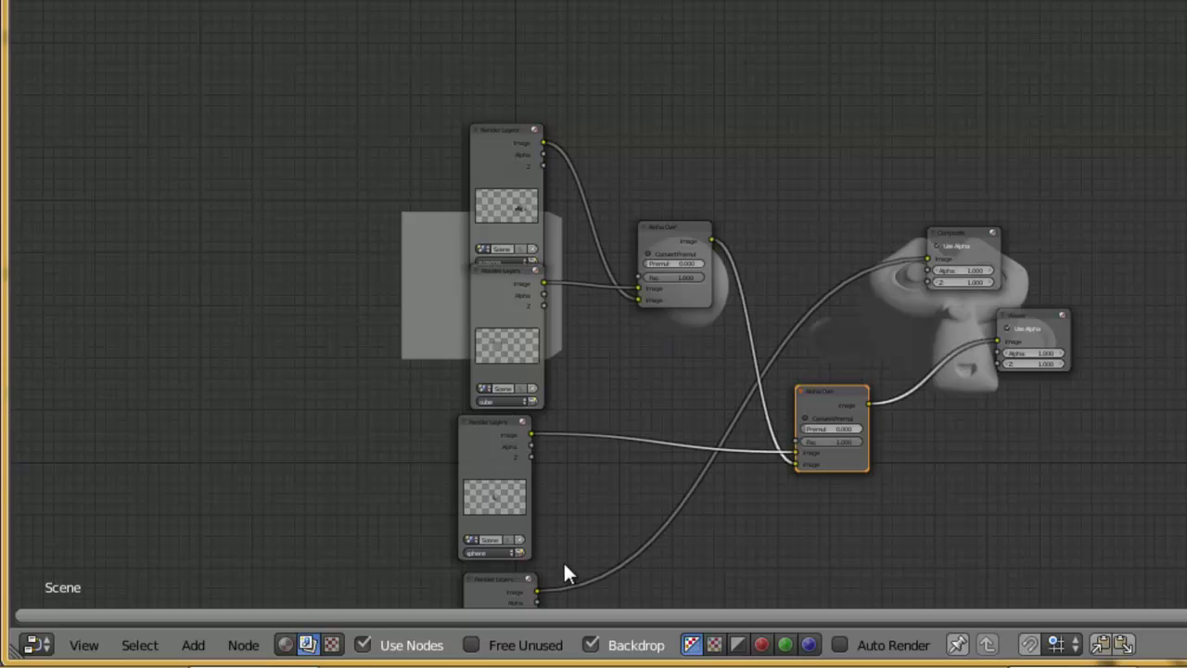
# Duplicate the second Alpha Over node, connecting plan to the copy's first image input and the second Alpha Over's output to its second
pyautogui.moveTo(711, 449); pyautogui.dragTo(638, 380, button='middle')
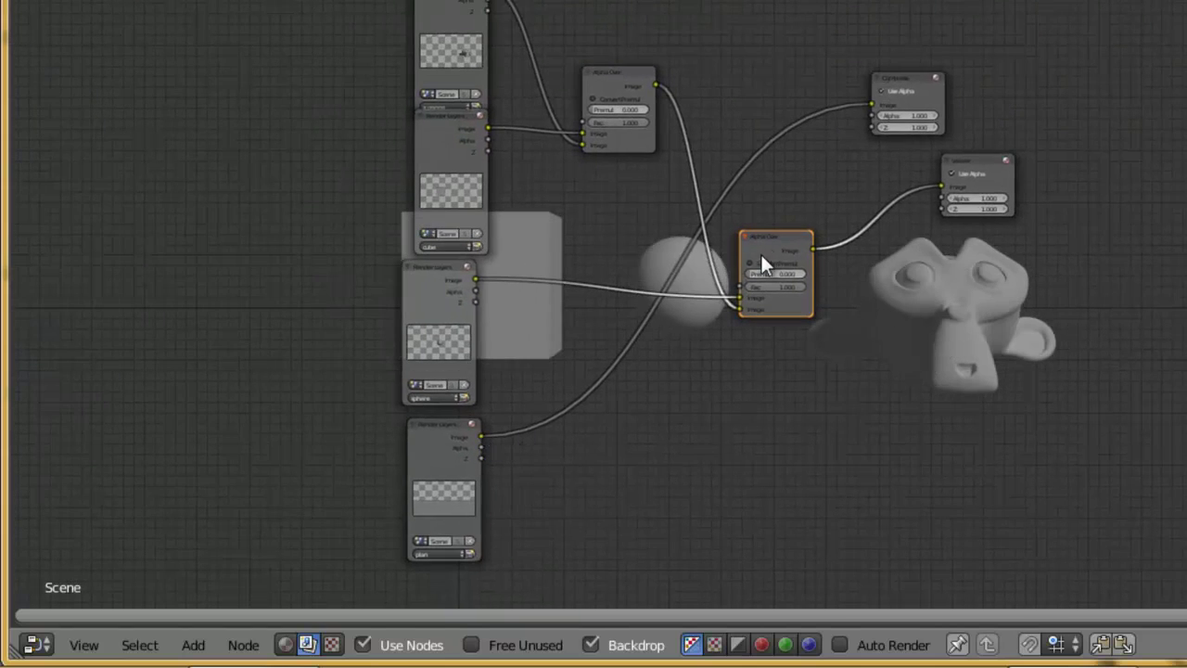
pyautogui.hotkey('shift', 'd')
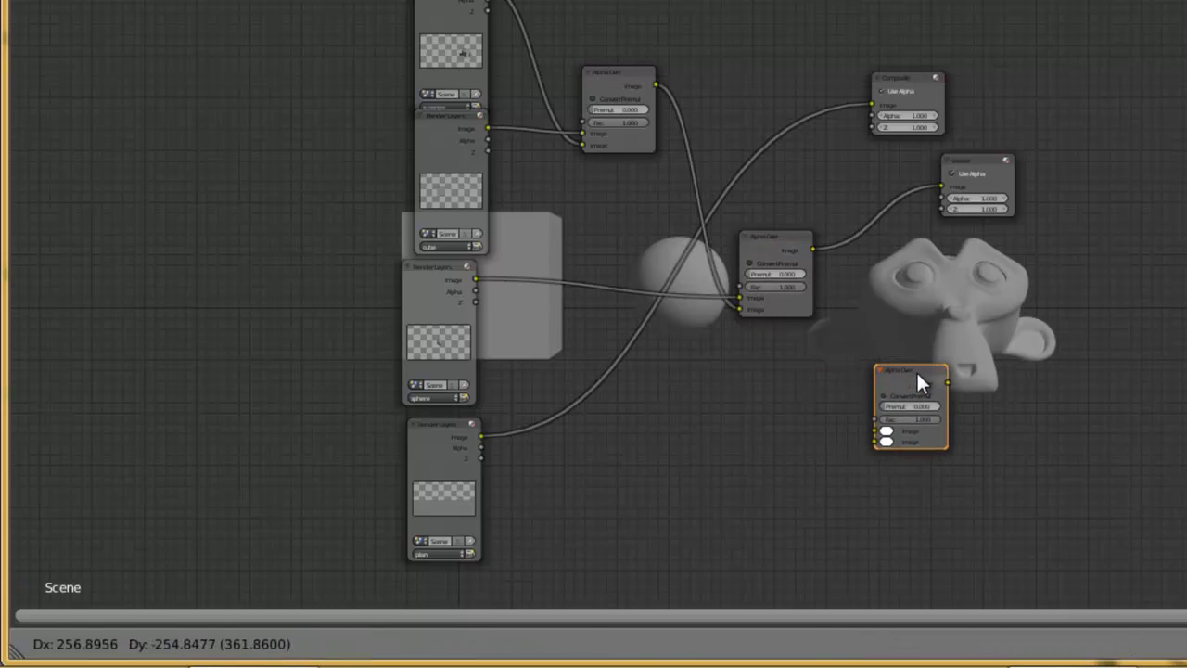
pyautogui.click(922, 386)
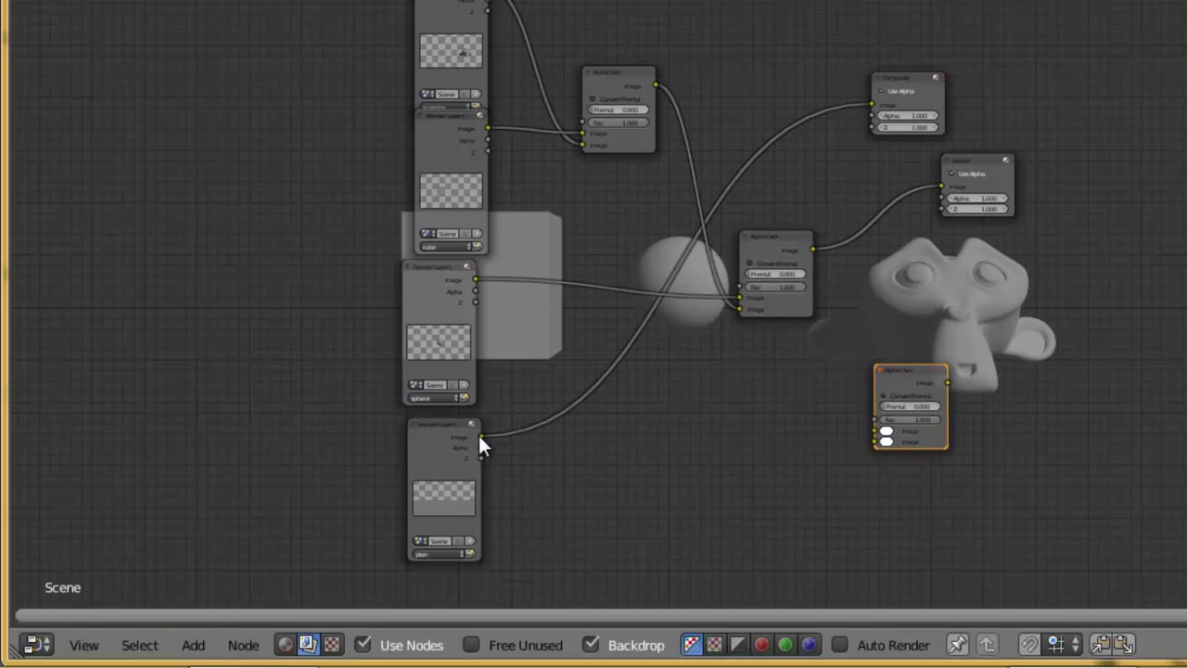
pyautogui.moveTo(480, 440); pyautogui.dragTo(873, 428)
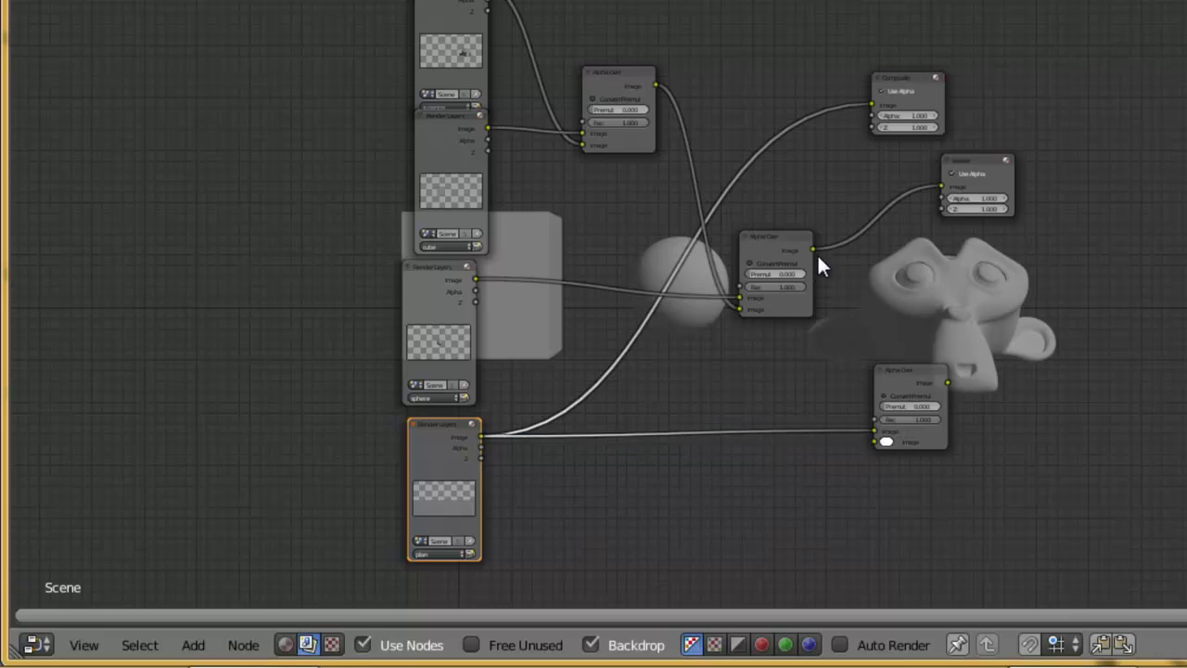
pyautogui.moveTo(812, 248); pyautogui.dragTo(871, 444)
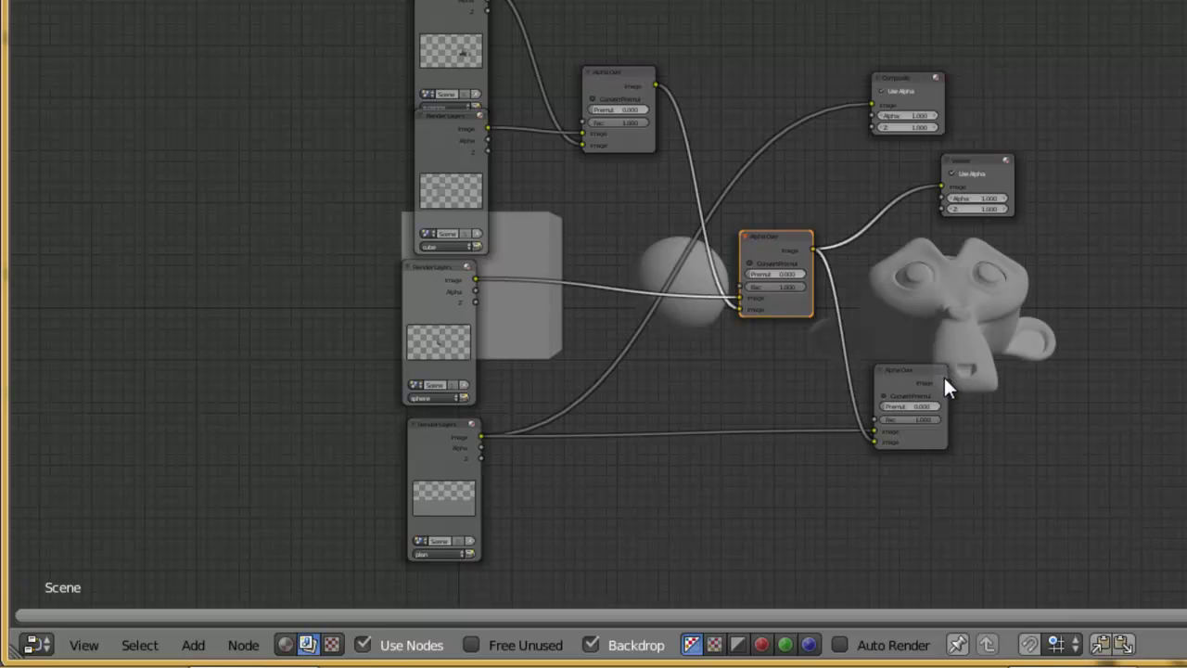
# Connect the last Alpha Over node's output to both the Viewer and Composite nodes, moving the Viewer node farther away
pyautogui.moveTo(946, 380); pyautogui.dragTo(941, 187)
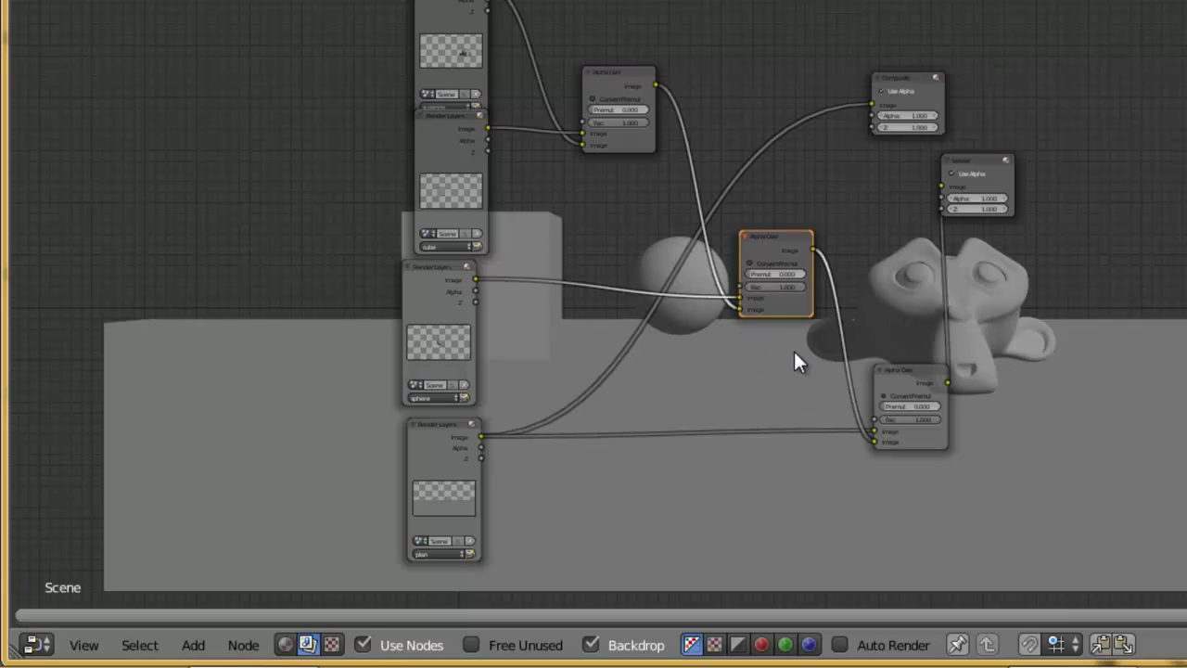
pyautogui.moveTo(966, 160); pyautogui.dragTo(1172, 274)
pyautogui.moveTo(948, 381); pyautogui.dragTo(1144, 177)
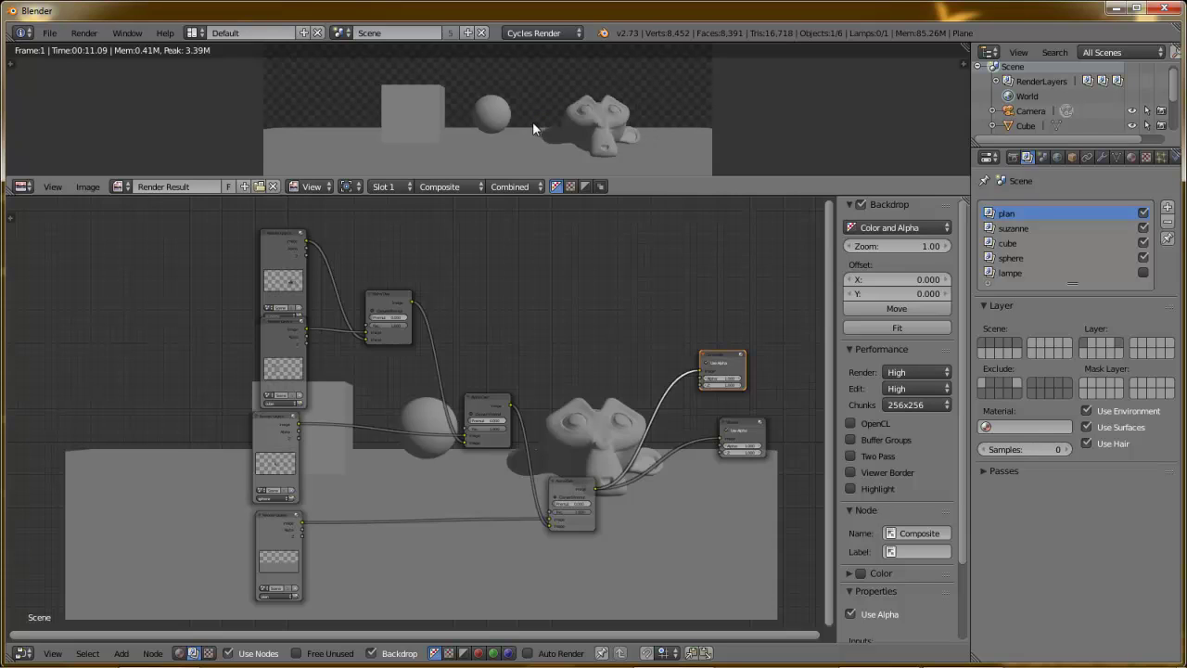
# Enlarge the render result view to examine the combined image, and restore the node editor's space
pyautogui.moveTo(683, 177); pyautogui.dragTo(682, 461)
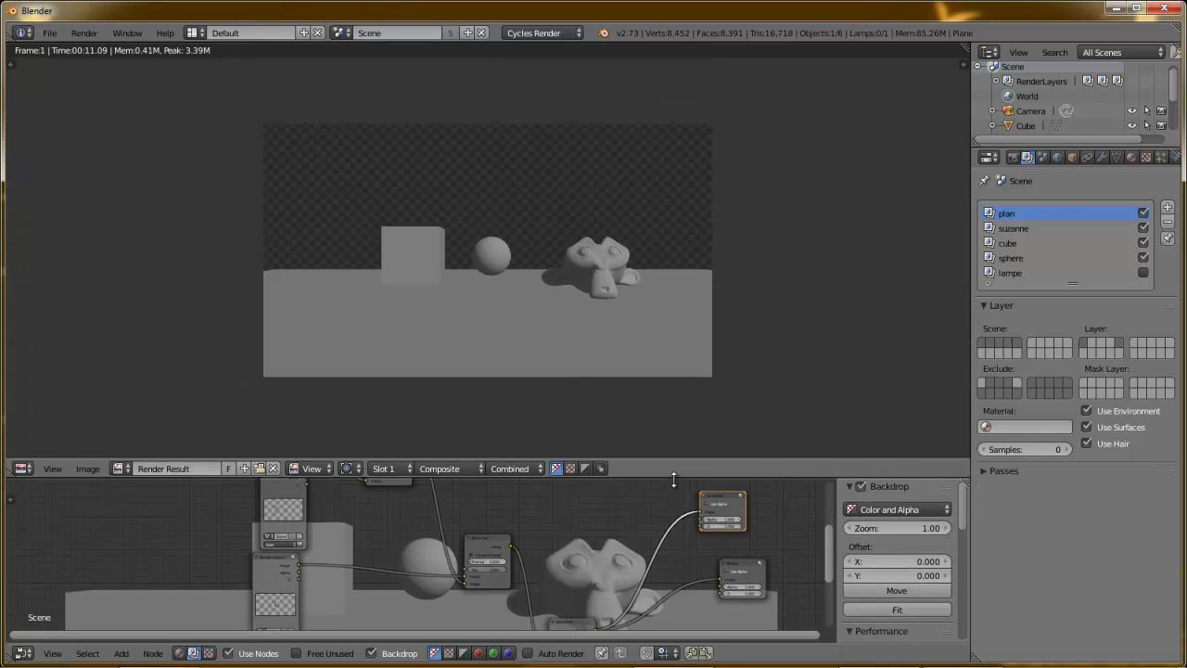
pyautogui.scroll(3, 499, 260)
pyautogui.scroll(-1, 499, 259)
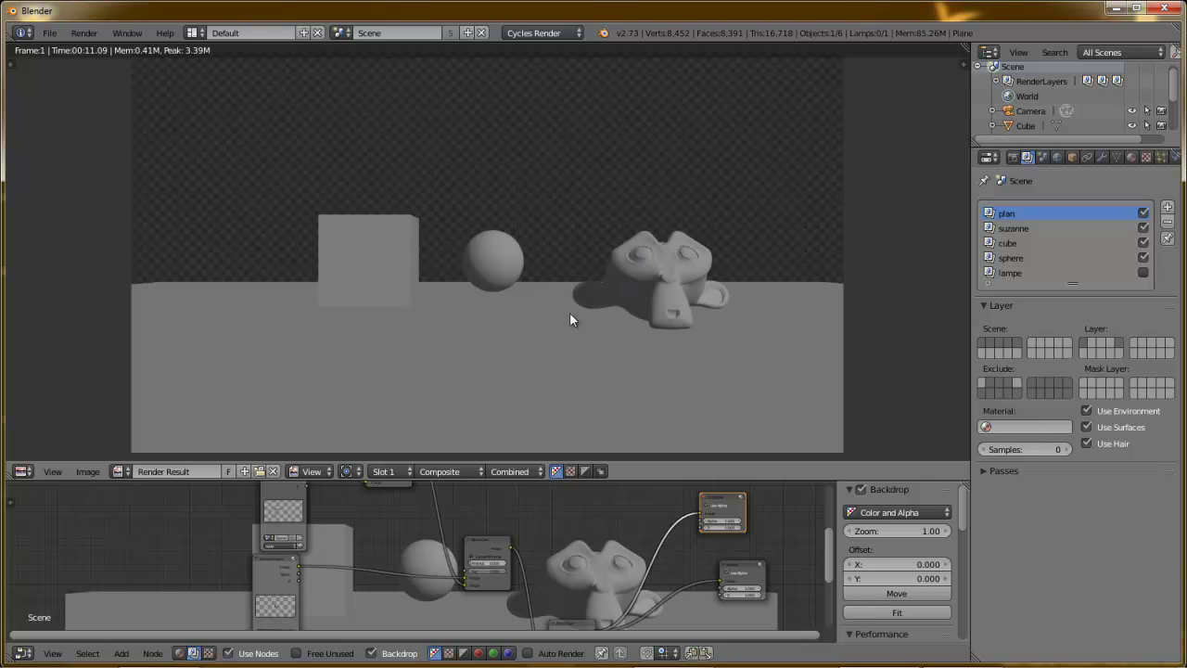
pyautogui.moveTo(622, 480); pyautogui.dragTo(619, 215)
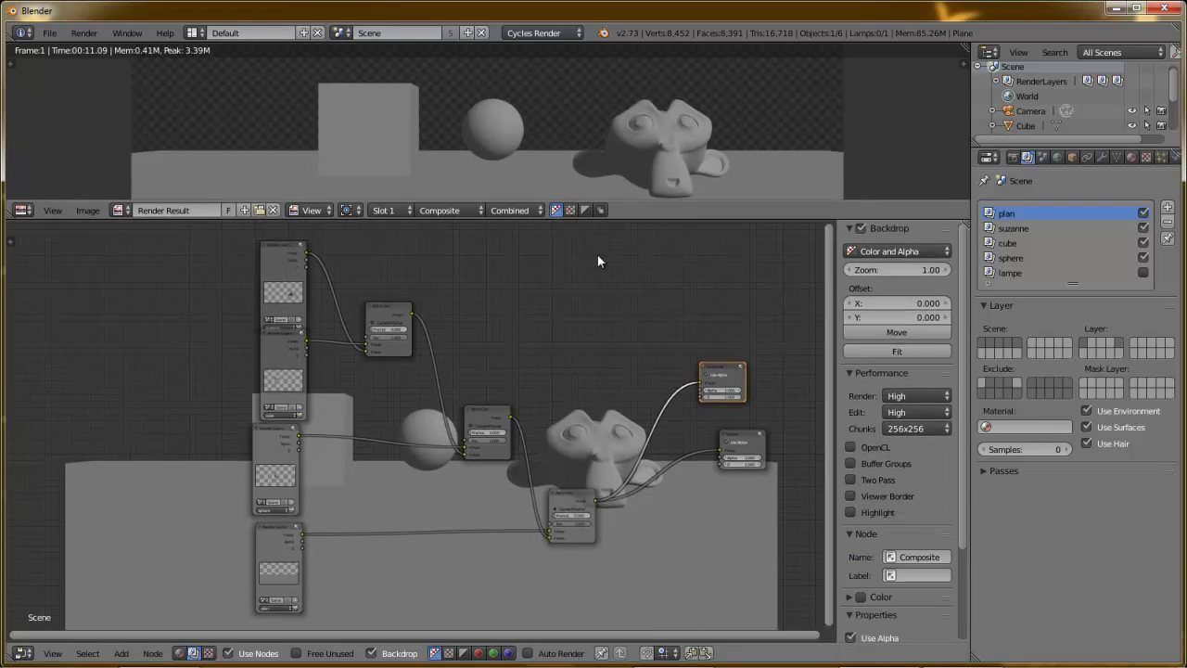
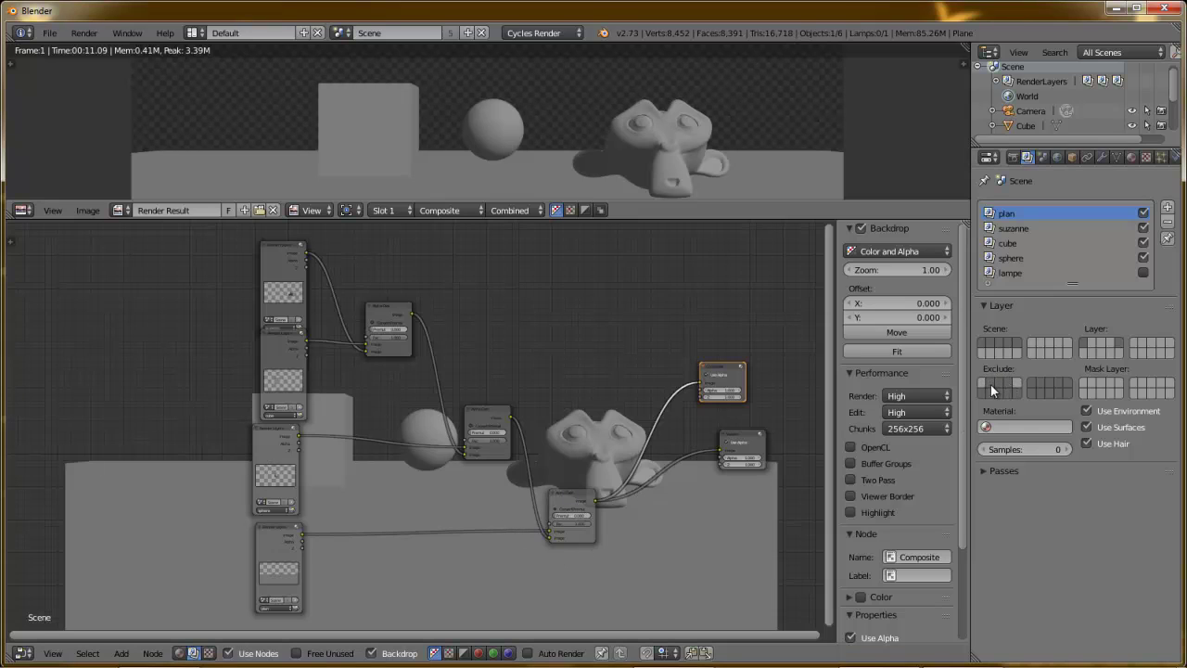
# Clear the Exclude layers for the plan, suzanne, cube and sphere render layers, and render the image again
pyautogui.click(1015, 228)
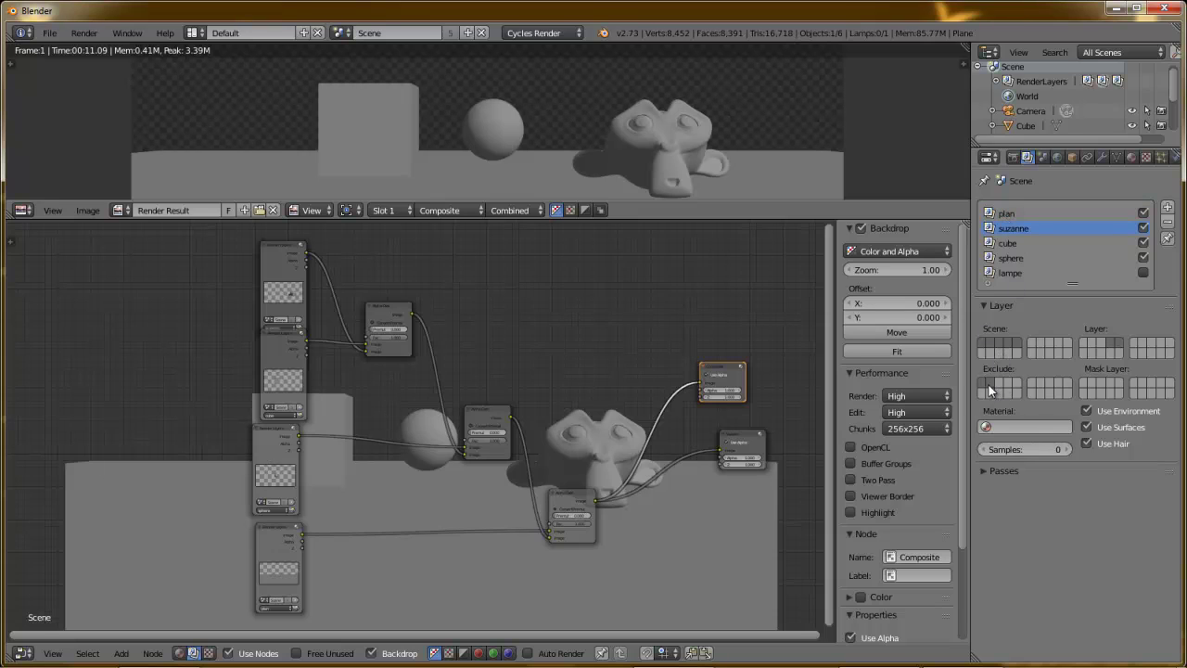
pyautogui.click(1021, 242)
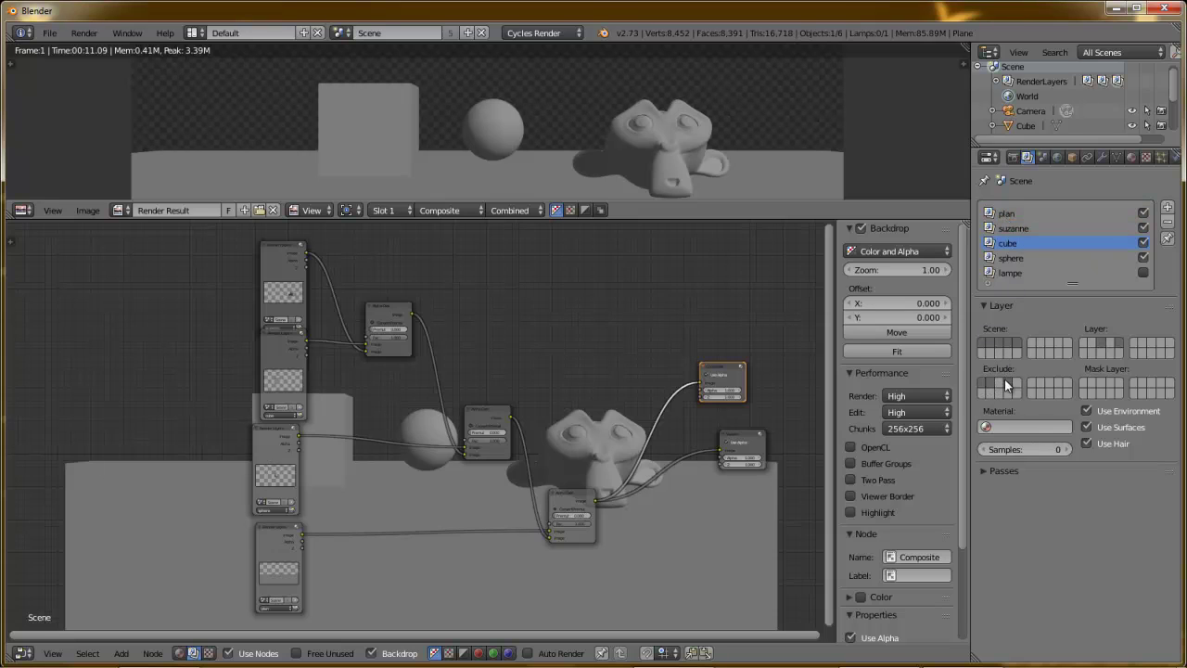
pyautogui.click(1011, 258)
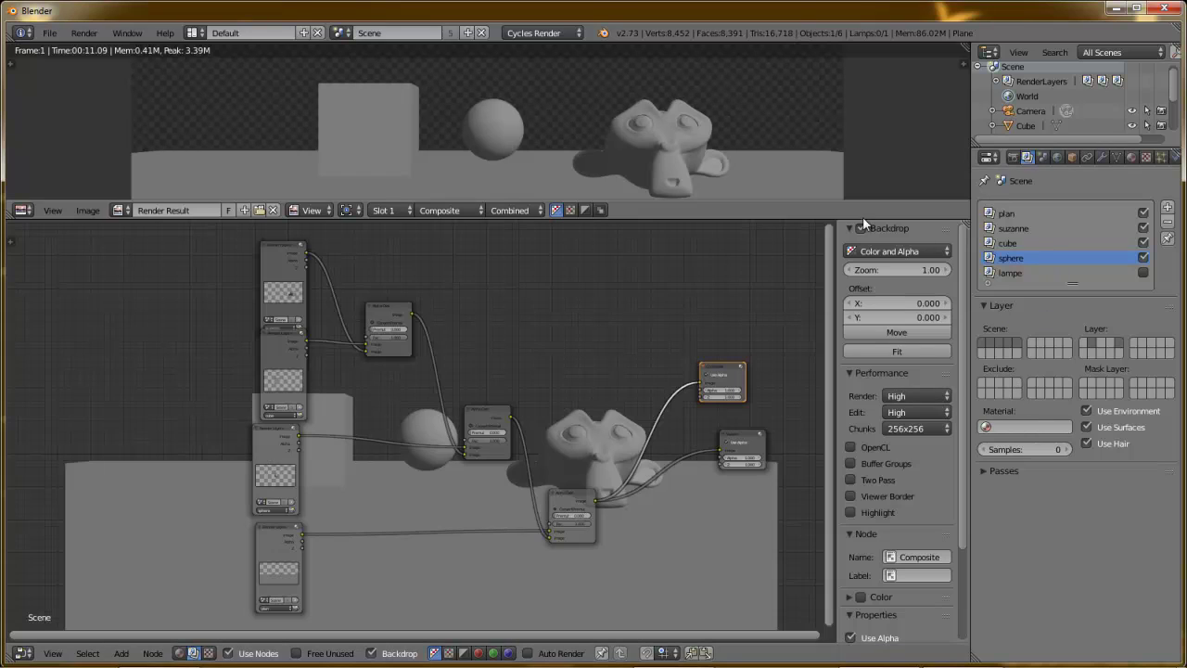
pyautogui.press('F12')
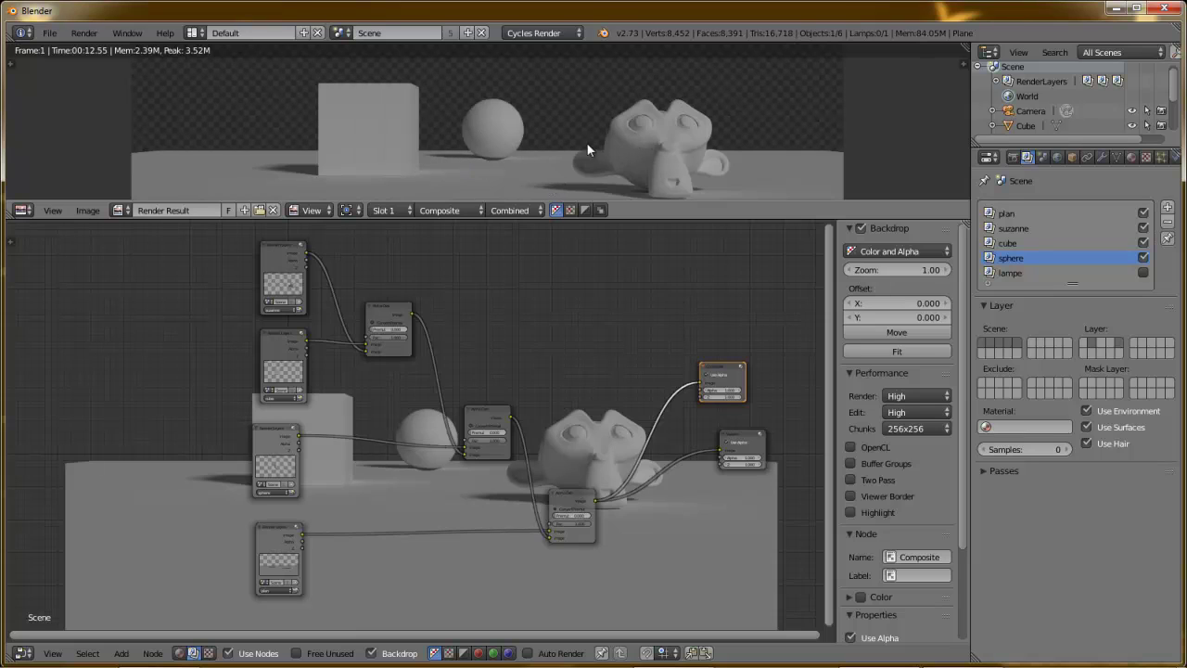
pyautogui.scroll(-3, 470, 141)
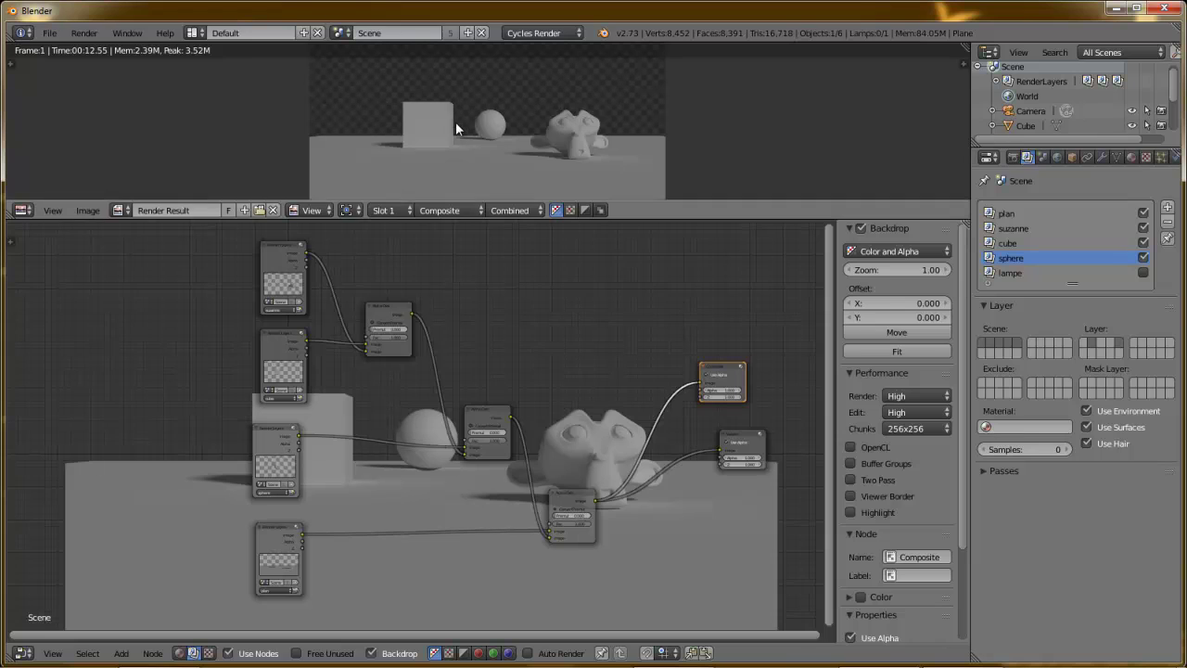
# Start a new scene by reloading the start-up file
pyautogui.click(45, 33)
pyautogui.click(56, 59)
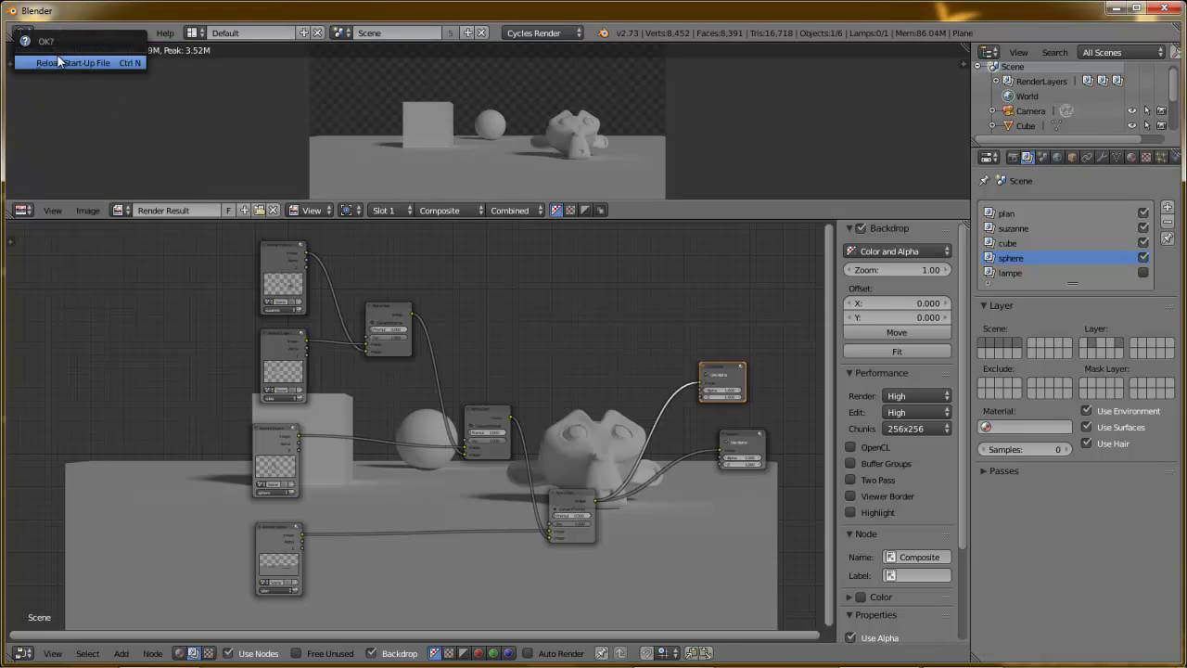
pyautogui.click(75, 63)
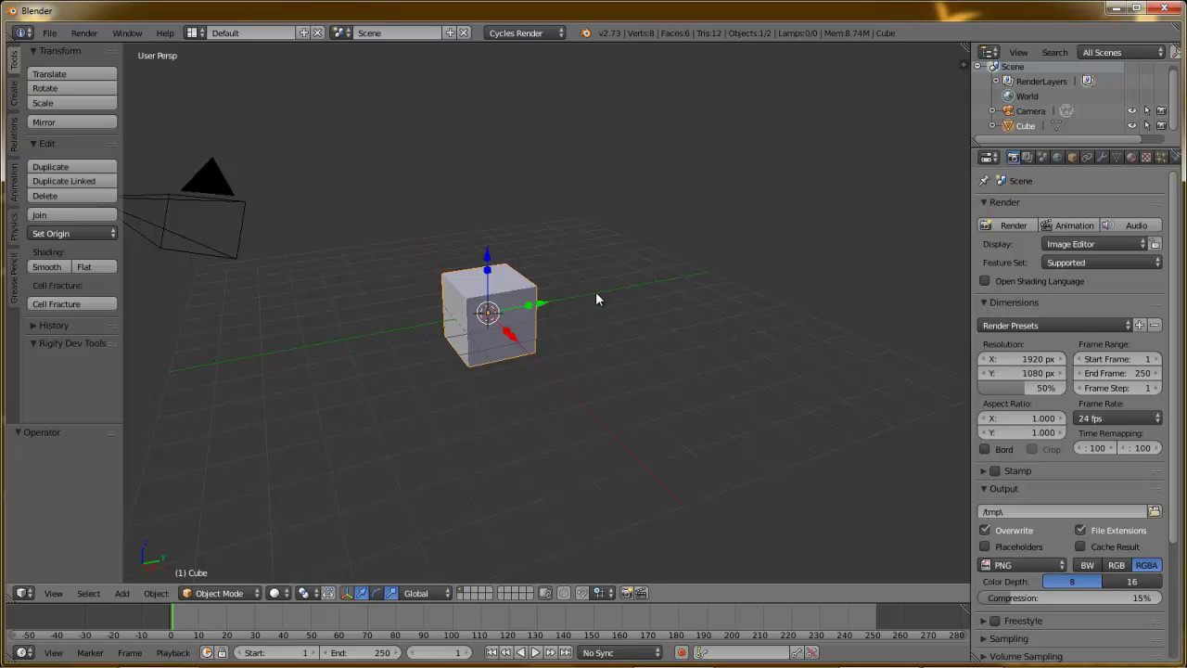
# Move the cube back along Y, flatten it to about 0.266 on Y, and enlarge it on X and Z into a large thin panel
pyautogui.moveTo(540, 304); pyautogui.dragTo(626, 289)
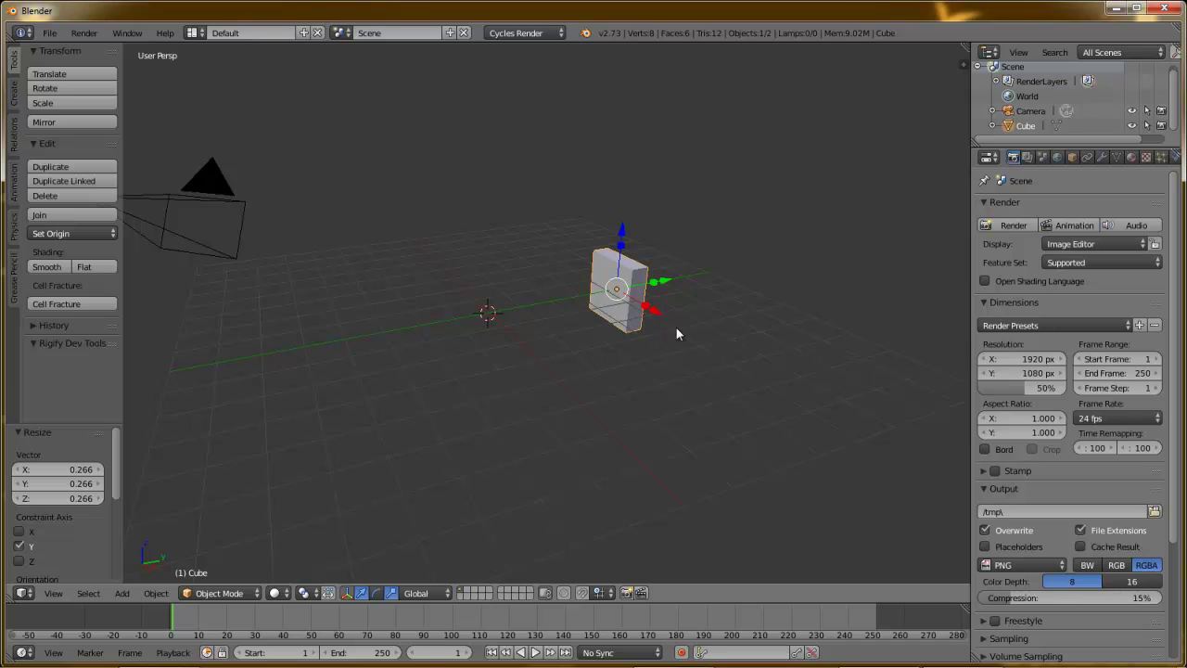
pyautogui.press('s')
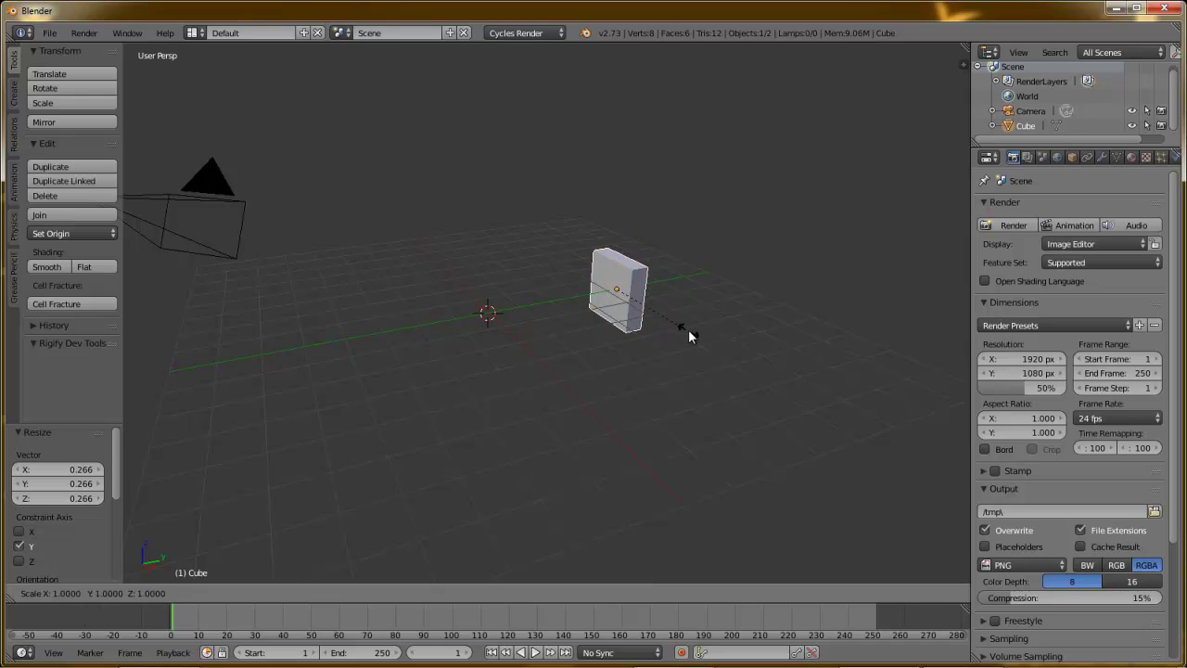
pyautogui.hotkey('shift', 'y')
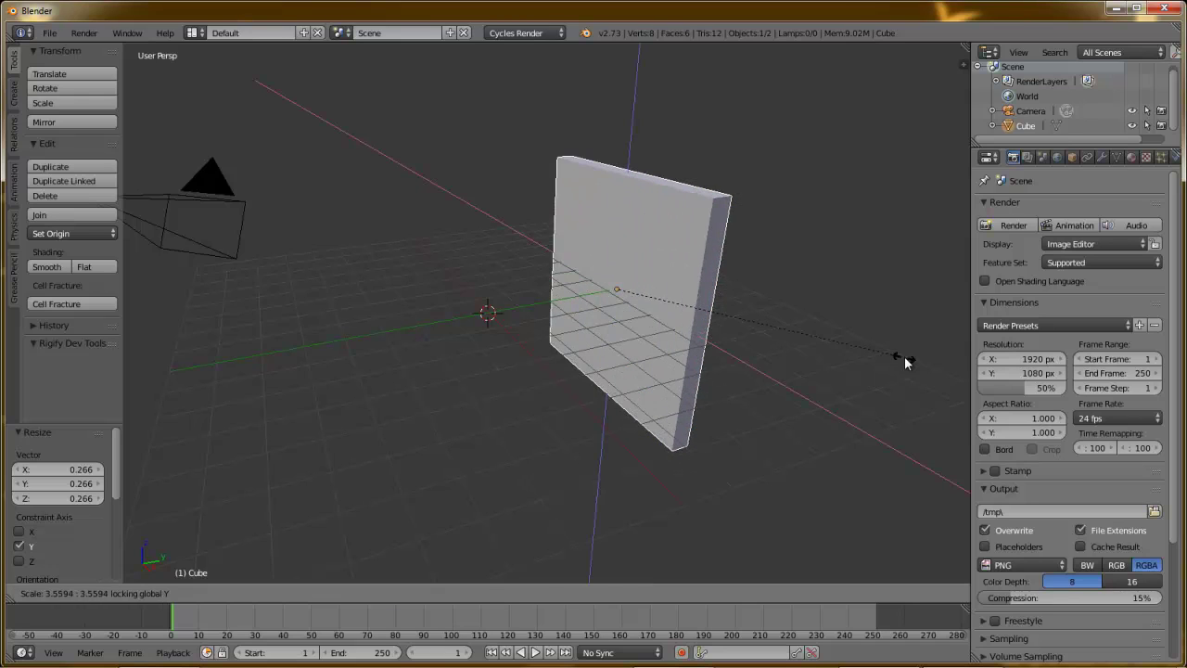
pyautogui.click(904, 356)
pyautogui.press('s')
pyautogui.hotkey('shift', 'y')
pyautogui.click(788, 341)
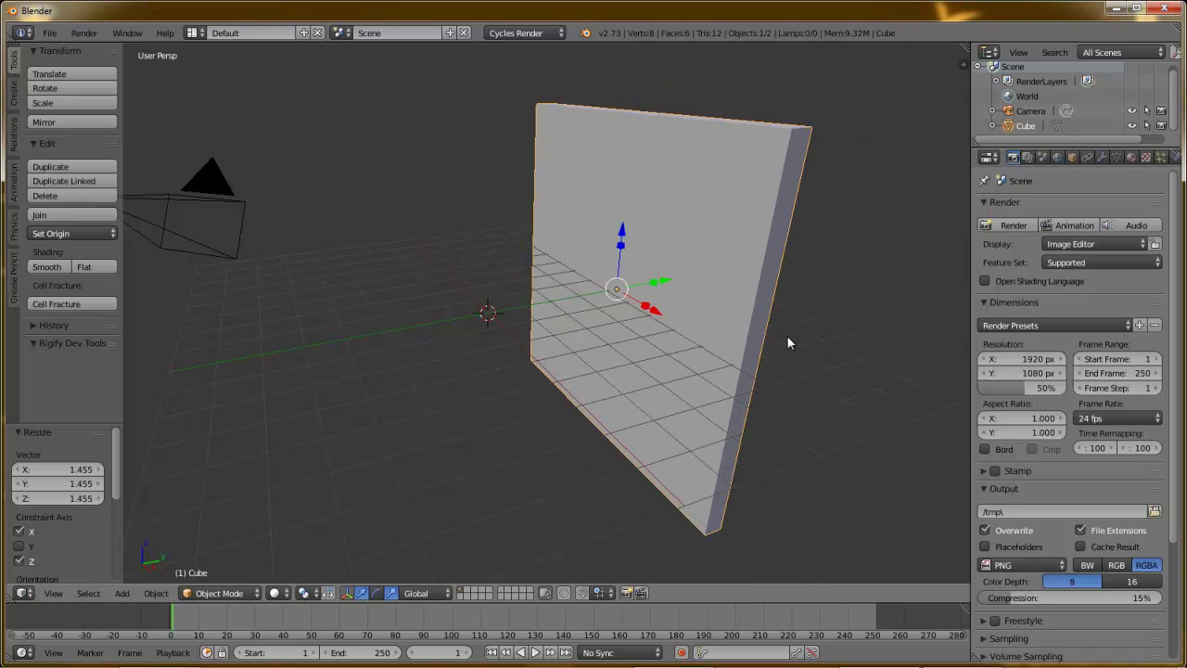
# Align the camera to the front view of the panel
pyautogui.press('KP_1')
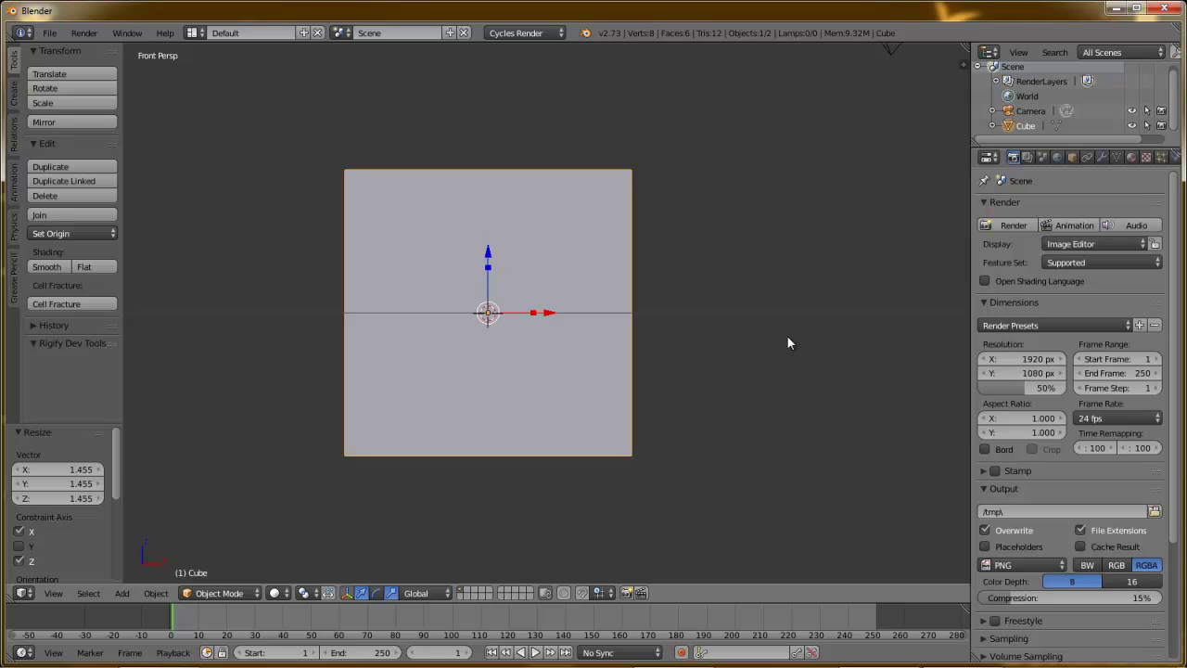
pyautogui.press('ctrl+alt+KP_0')
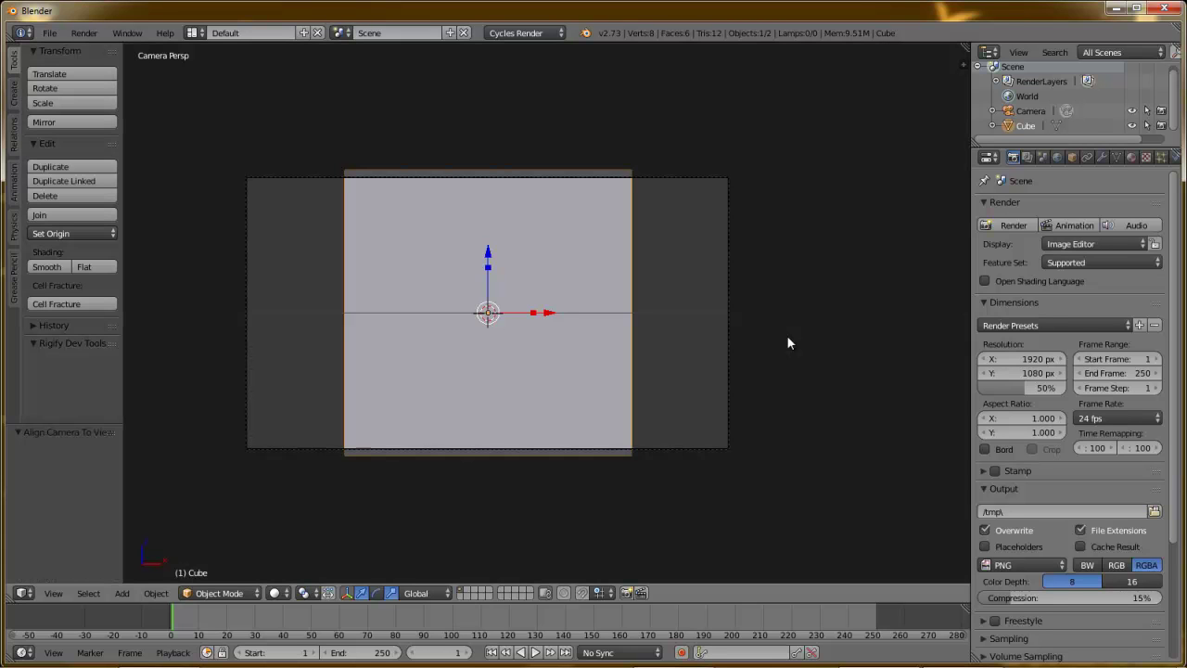
pyautogui.press('KP_5')
pyautogui.moveTo(604, 252); pyautogui.dragTo(547, 290, button='middle')
pyautogui.press('KP_0')
# Reposition the camera along its local Z axis so the panel's full height just fits inside the frame
pyautogui.rightClick(729, 373)
pyautogui.press('g')
pyautogui.press('z')
pyautogui.press('z')
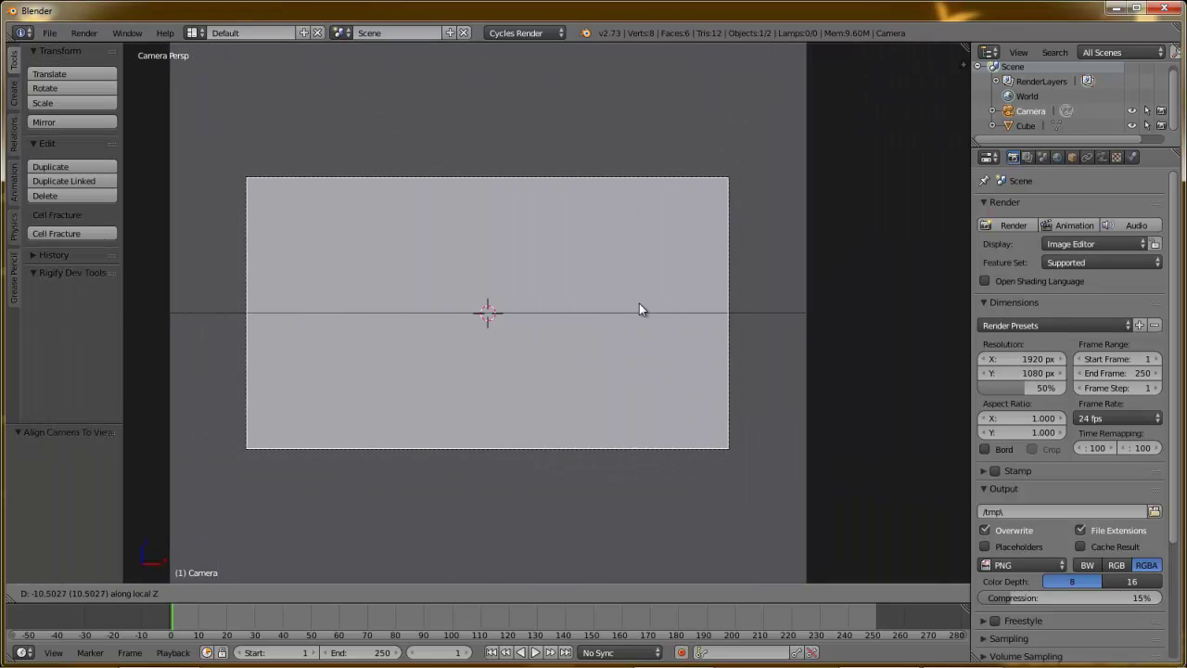
pyautogui.click(639, 303)
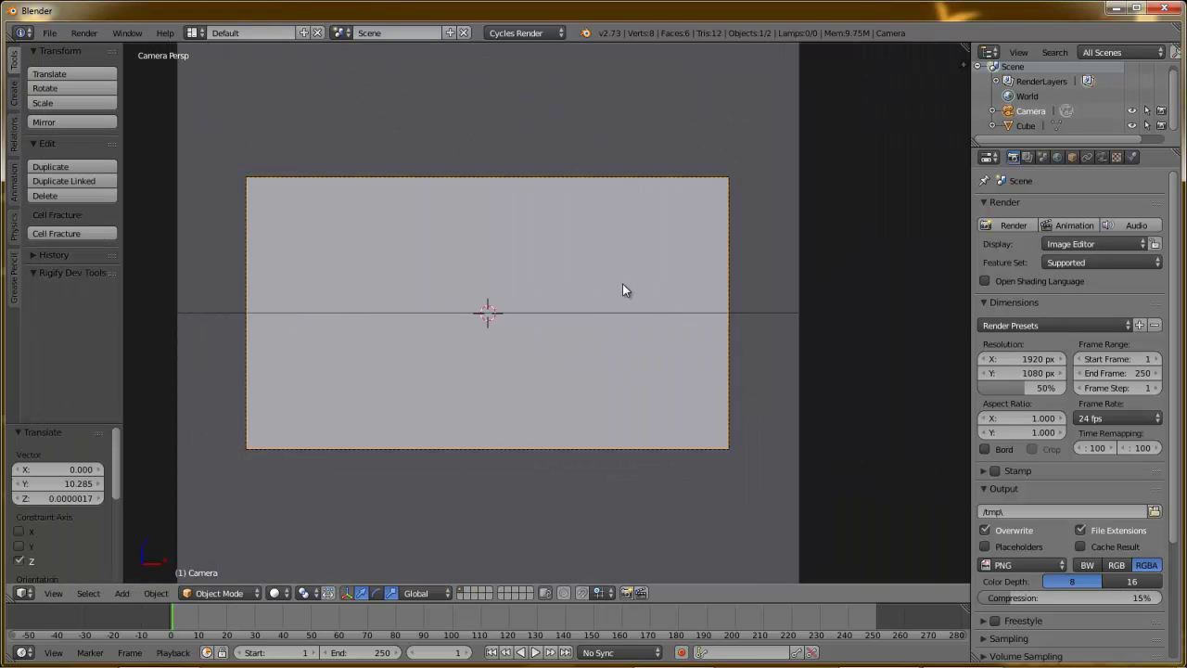
pyautogui.press('KP_5')
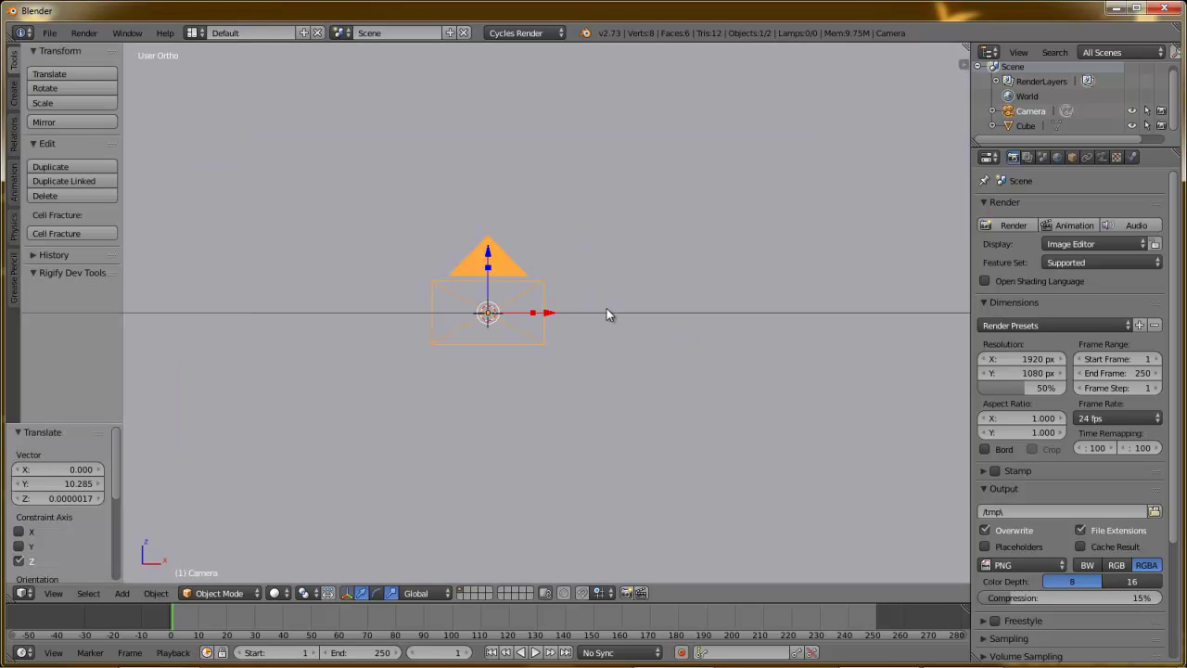
pyautogui.press('KP_0')
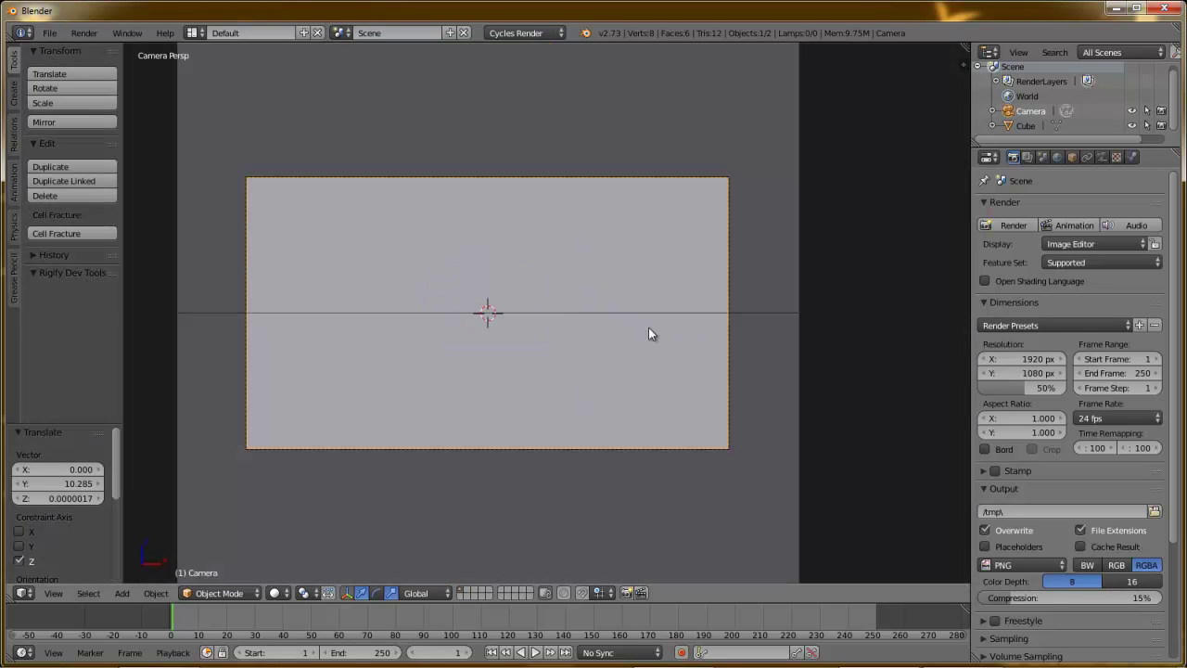
pyautogui.press('g')
pyautogui.press('z')
pyautogui.press('z')
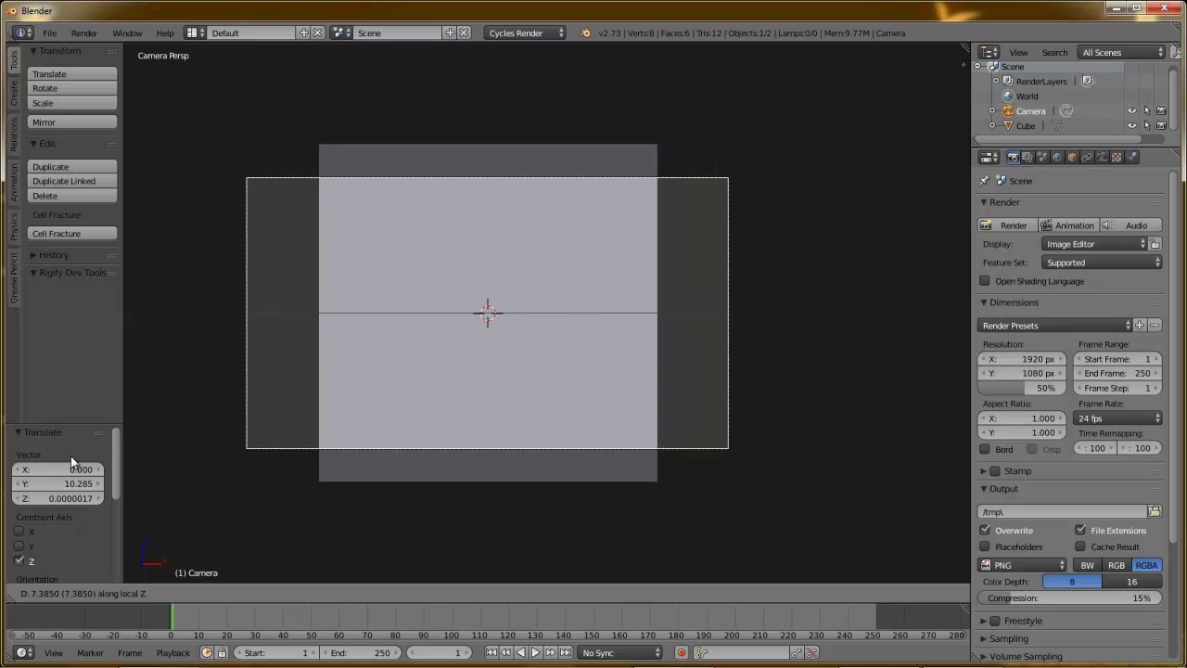
pyautogui.click(386, 493)
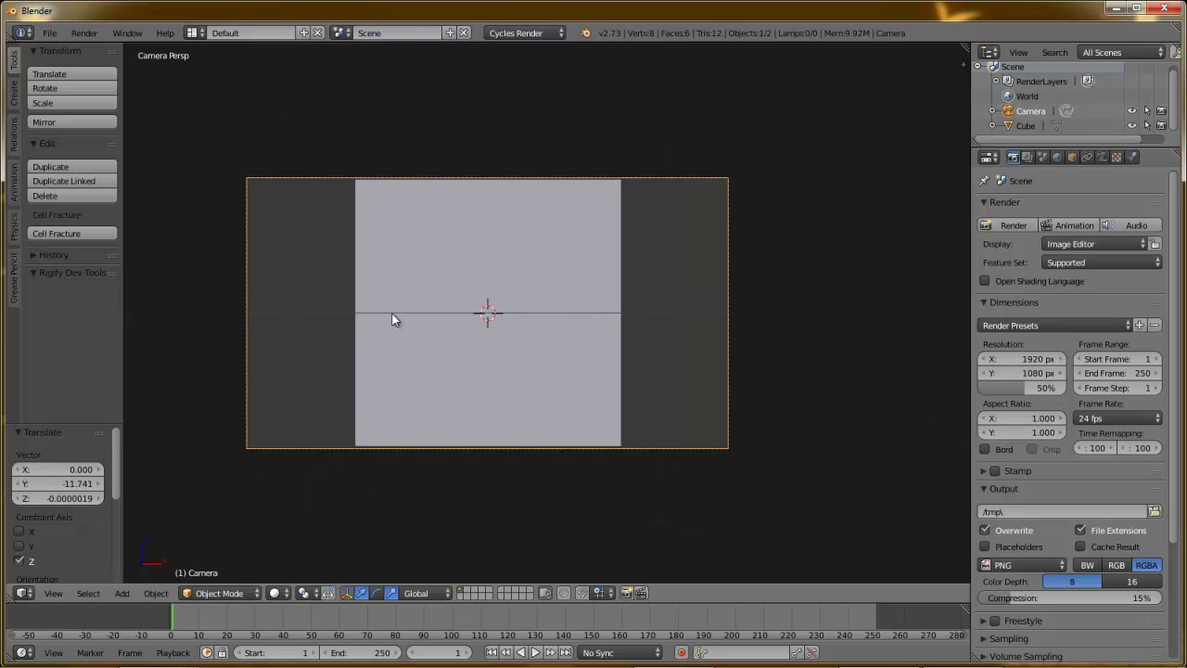
# Enable nodes on the panel's material so it uses a Diffuse BSDF surface
pyautogui.rightClick(522, 293)
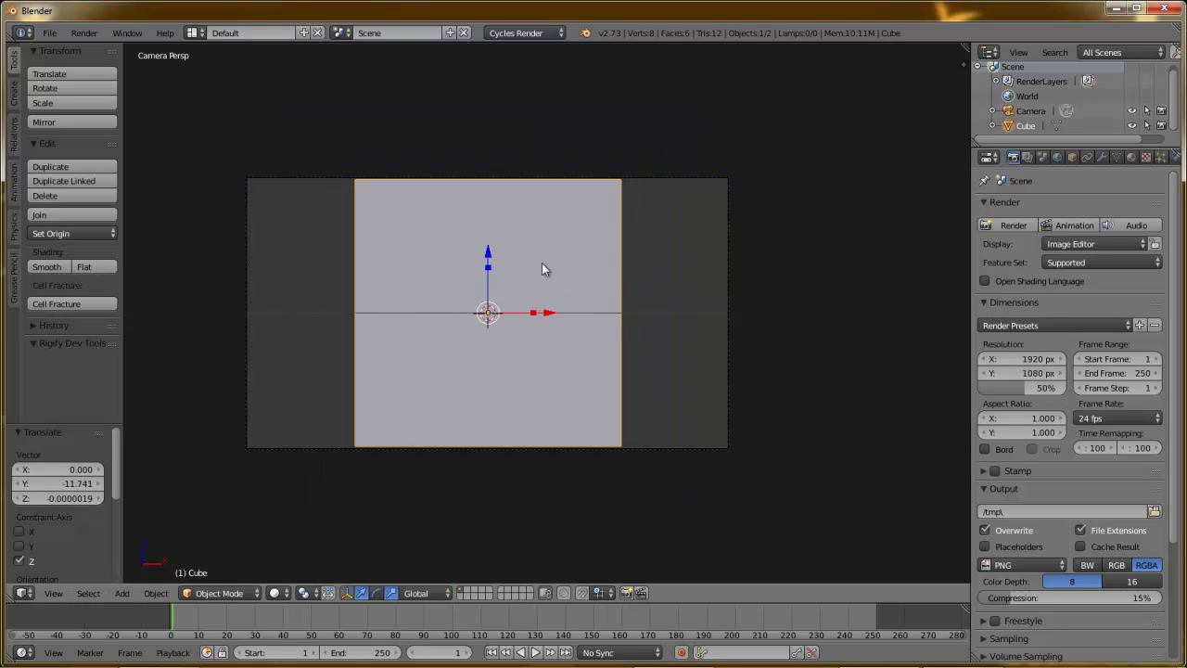
pyautogui.click(1130, 158)
pyautogui.click(1055, 339)
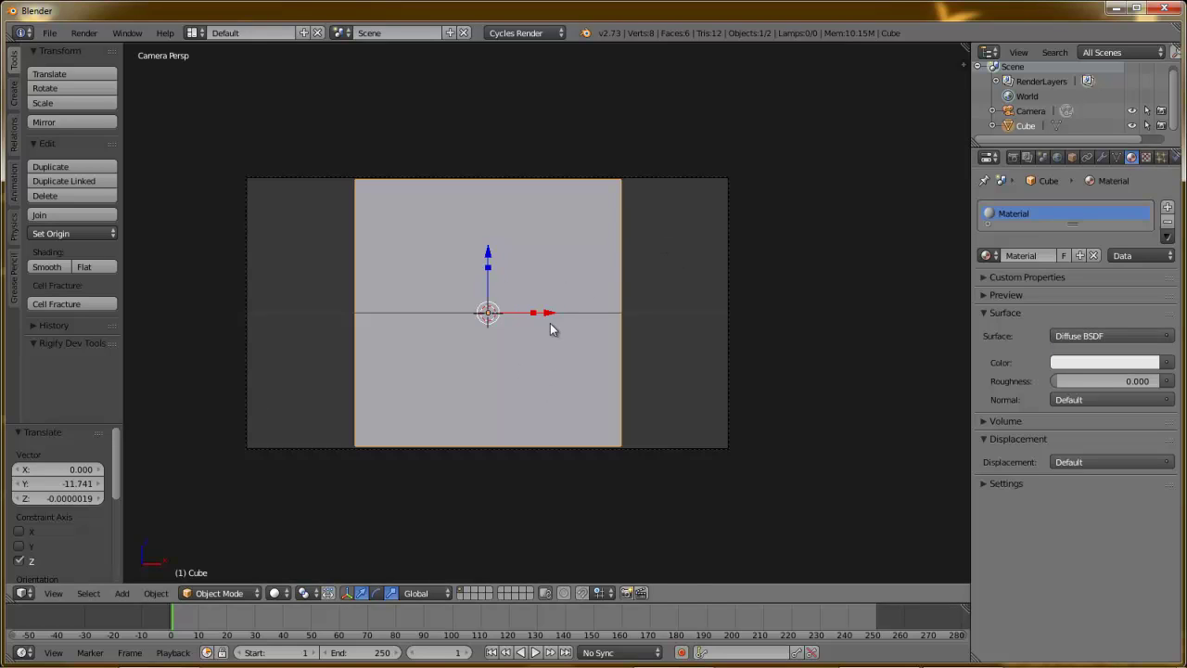
# Deselect everything and add a Sun lamp at the scene's centre
pyautogui.press('a')
pyautogui.hotkey('shift', 'a')
pyautogui.moveTo(550, 323)
pyautogui.moveTo(533, 494)
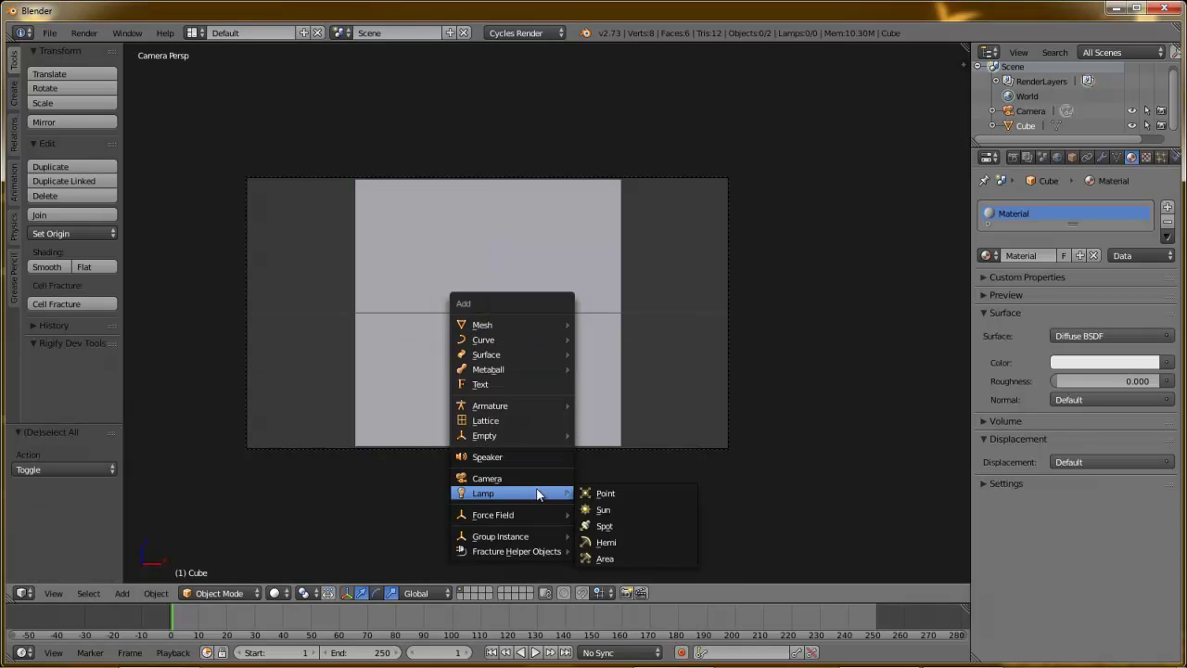
pyautogui.click(617, 513)
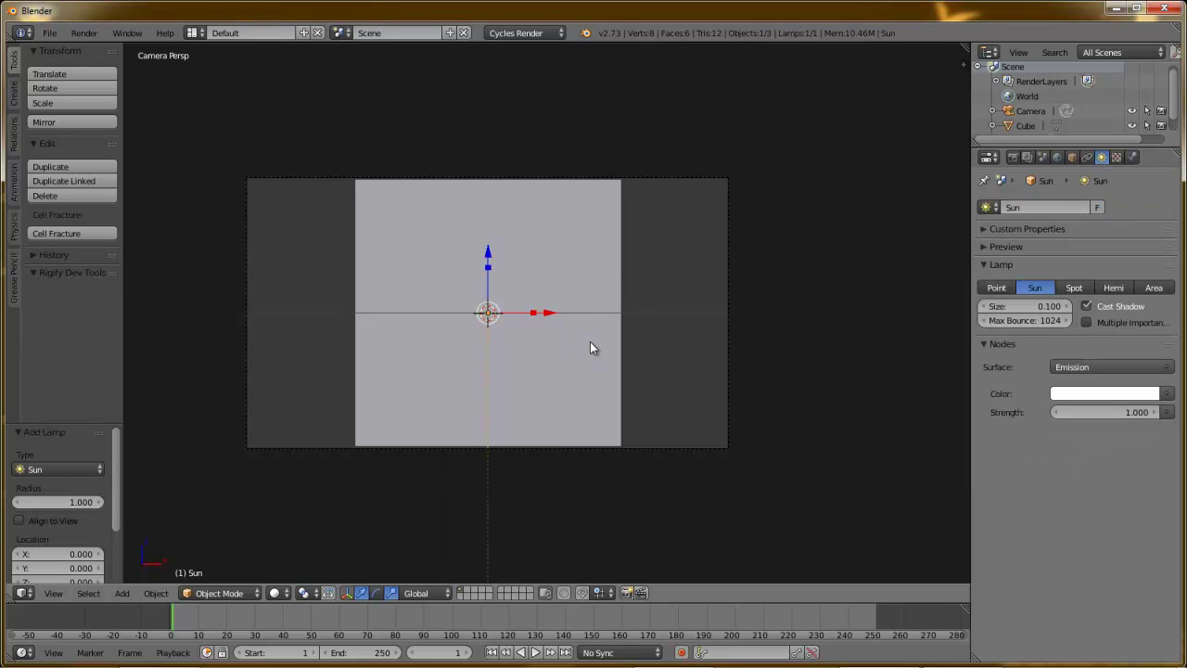
# Raise the sun lamp about 1.49 along Z and rotate it about -72.5° in the side view to shine toward the panel
pyautogui.press('KP_3')
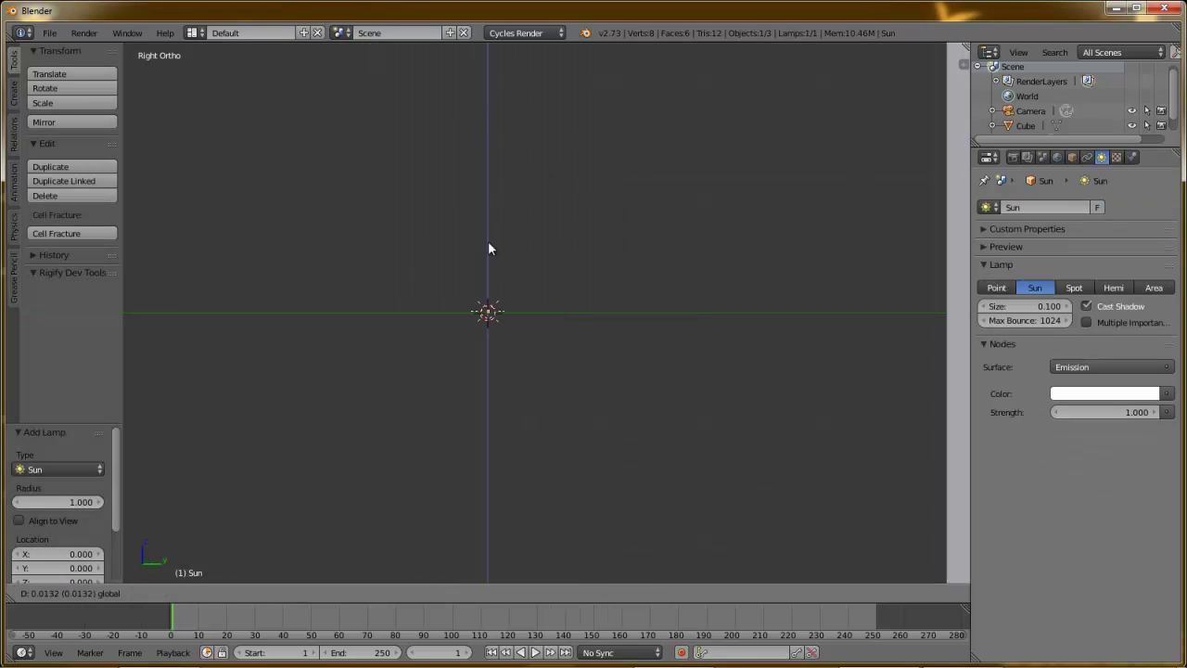
pyautogui.moveTo(488, 250); pyautogui.dragTo(485, 122)
pyautogui.press('r')
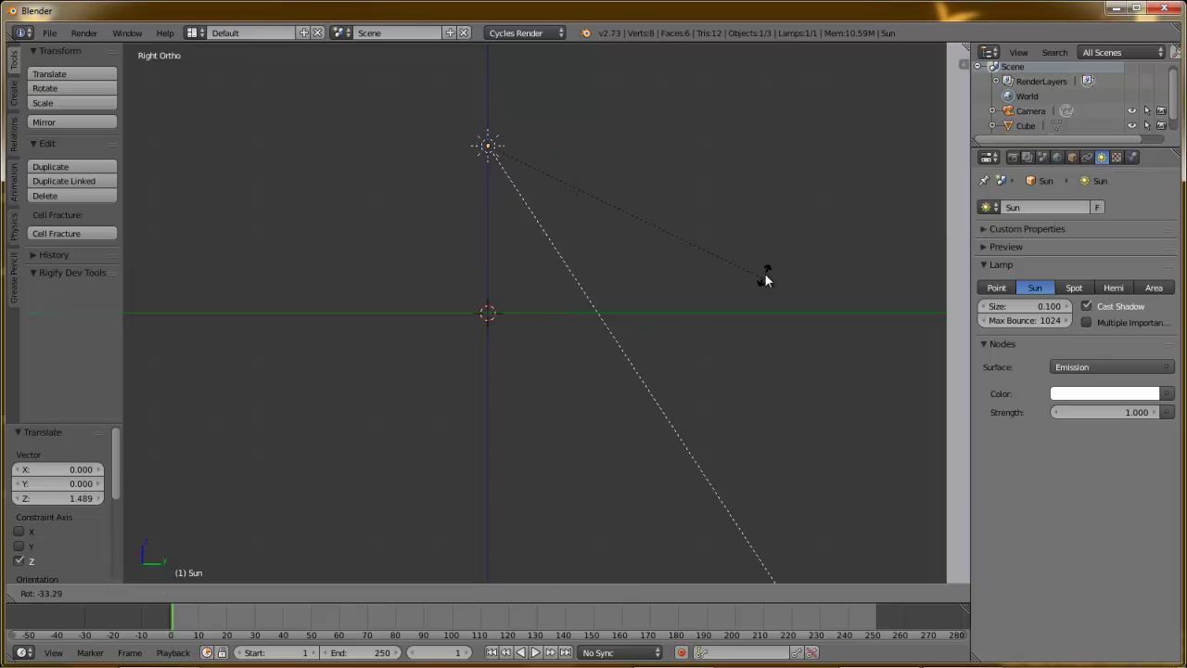
pyautogui.click(789, 74)
# Render a test image from the camera and return to the 3D scene
pyautogui.press('KP_0')
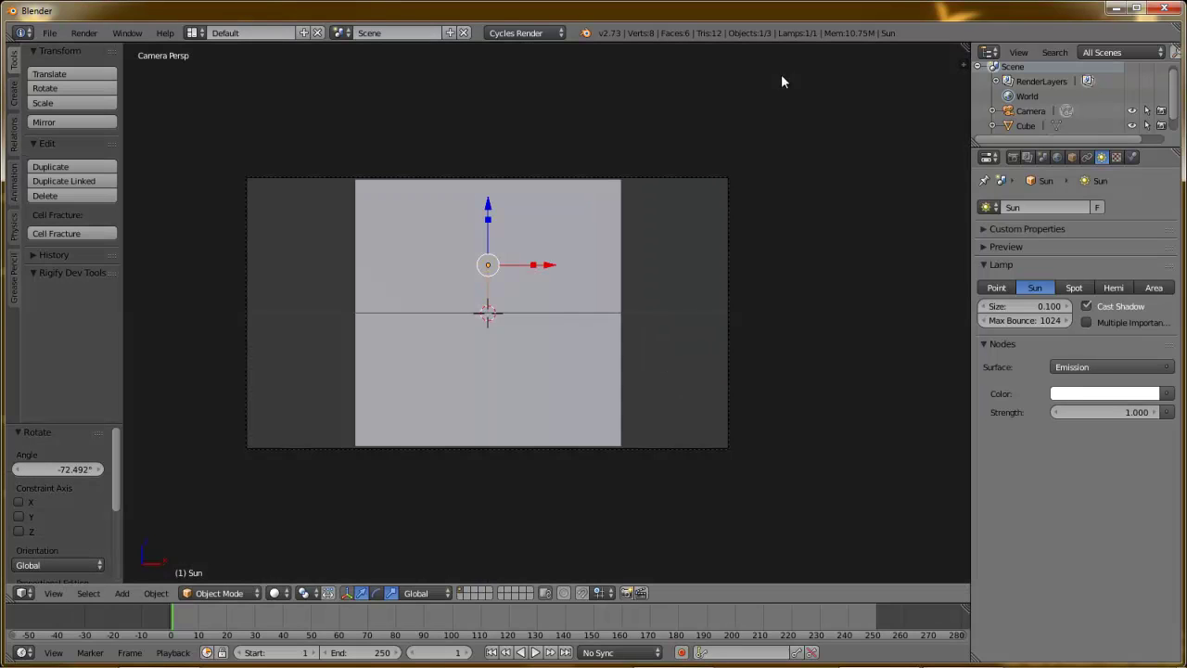
pyautogui.press('F12')
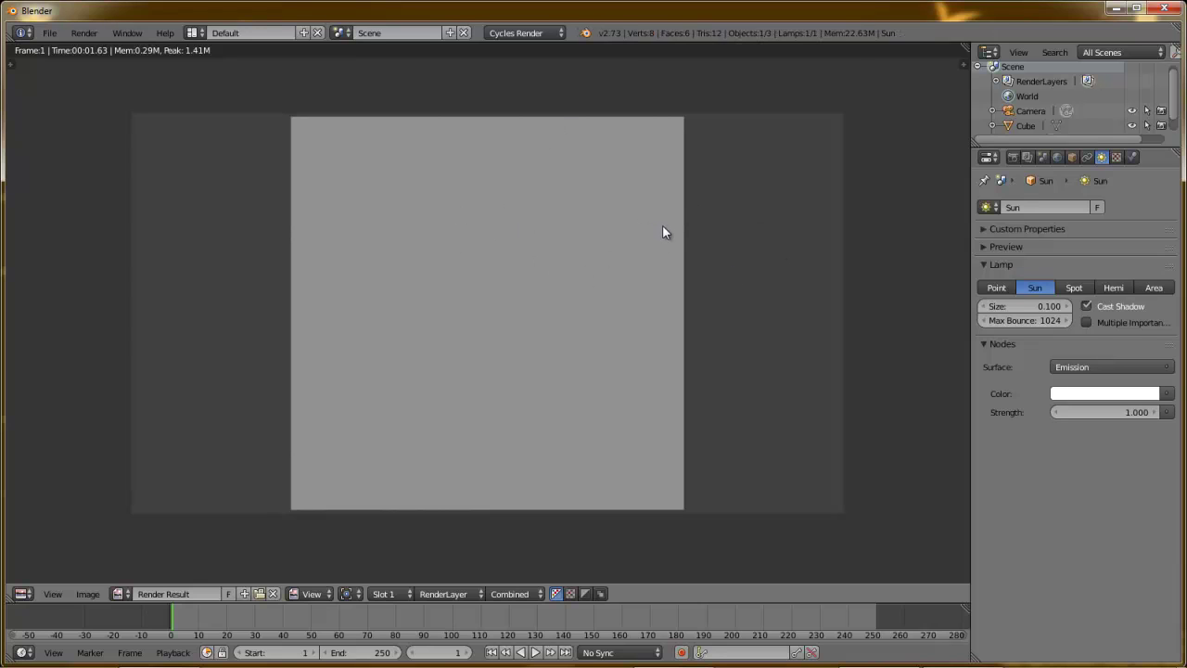
pyautogui.press('Escape')
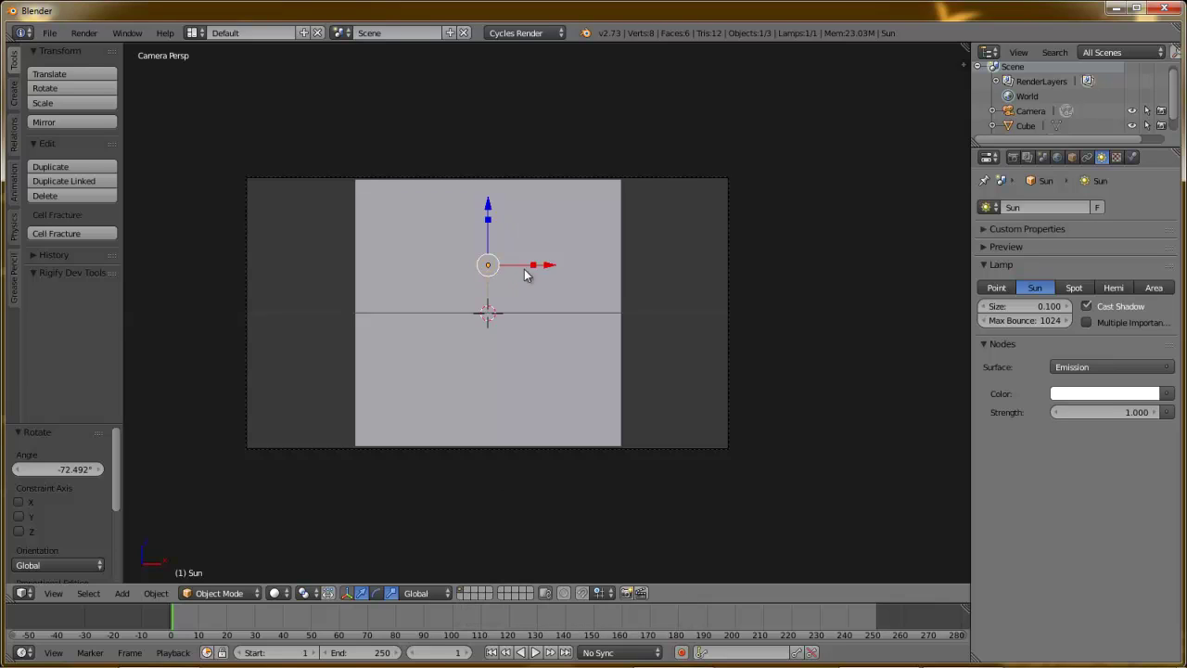
# Move the sun lamp to layer 3, and view layer 2 before returning to layer 1
pyautogui.press('m')
pyautogui.press('3')
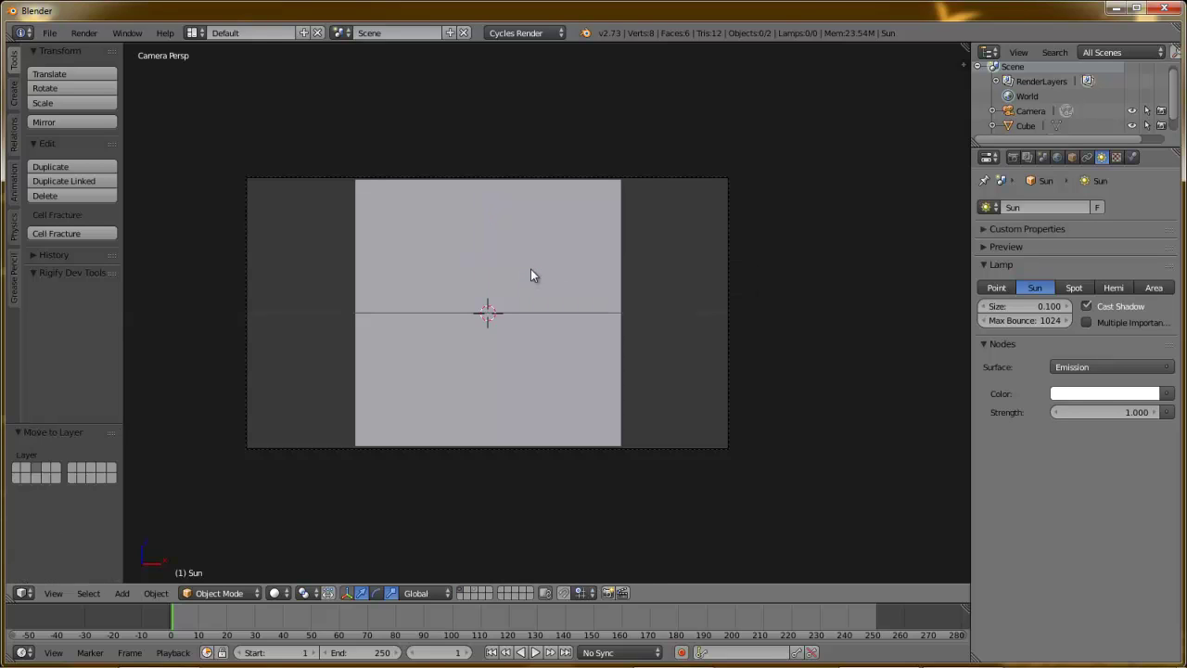
pyautogui.click(467, 590)
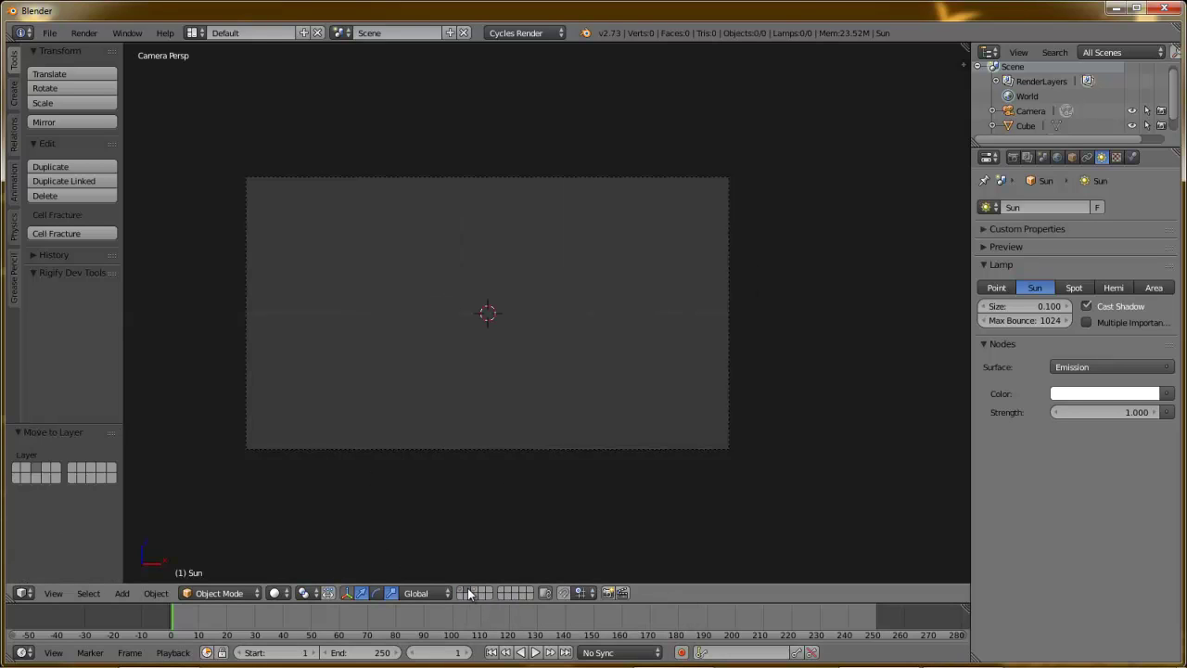
pyautogui.click(462, 590)
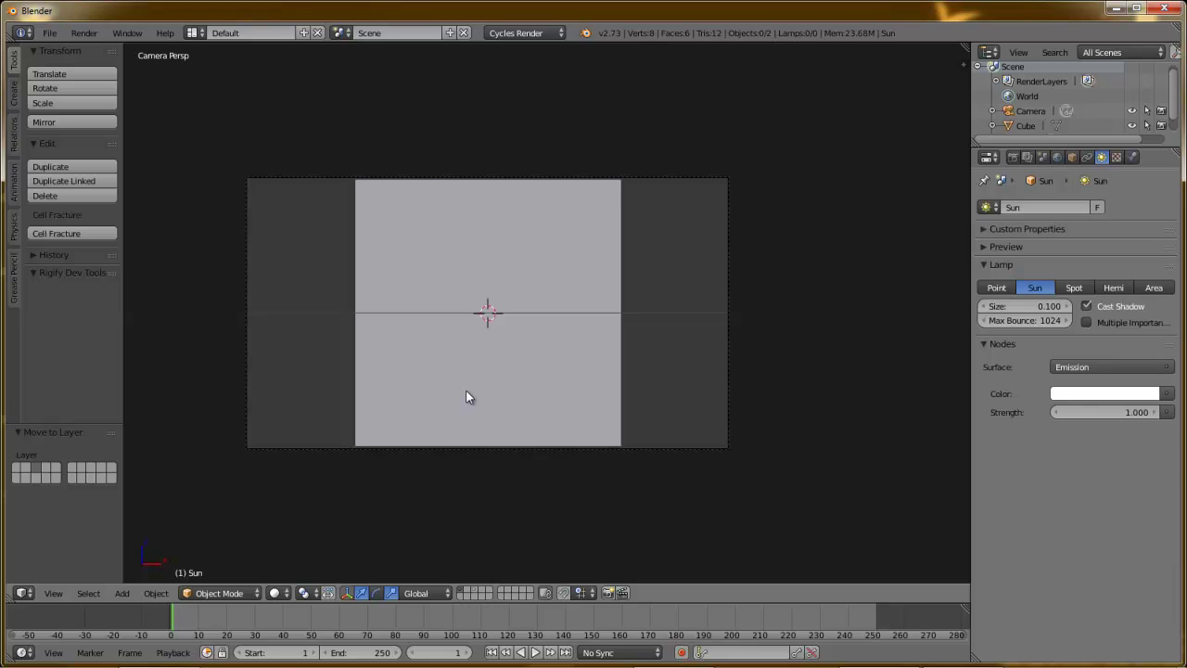
# Duplicate the panel in place and scale the copy to 0.3
pyautogui.rightClick(467, 397)
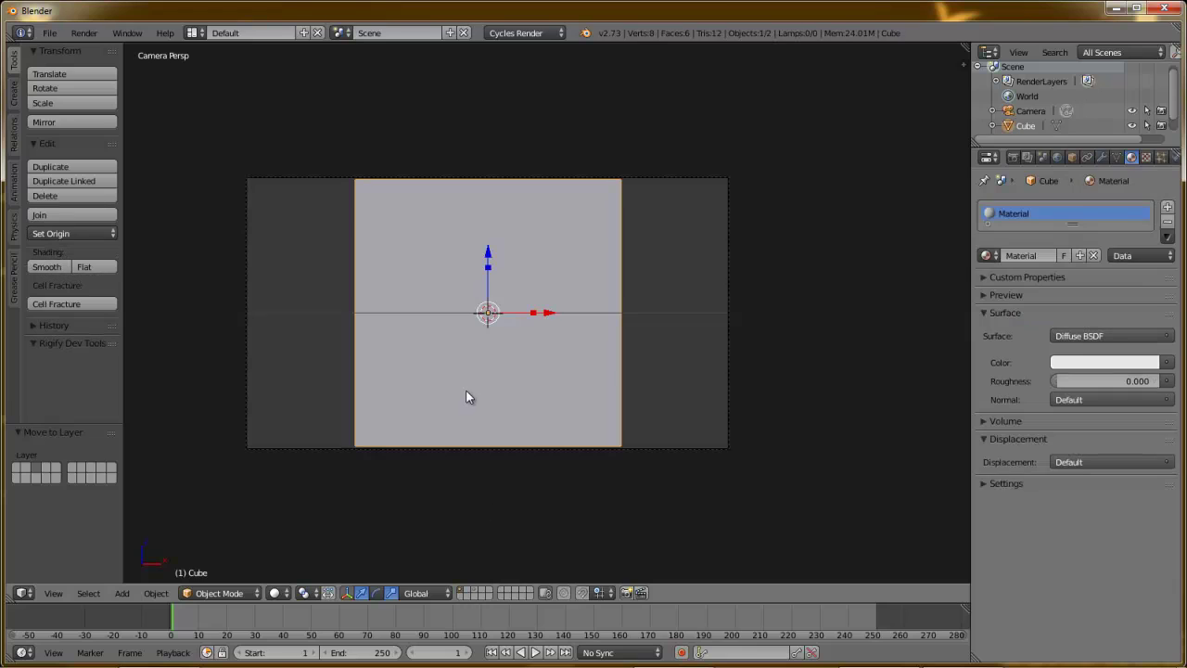
pyautogui.hotkey('shift', 'd')
pyautogui.rightClick(505, 329)
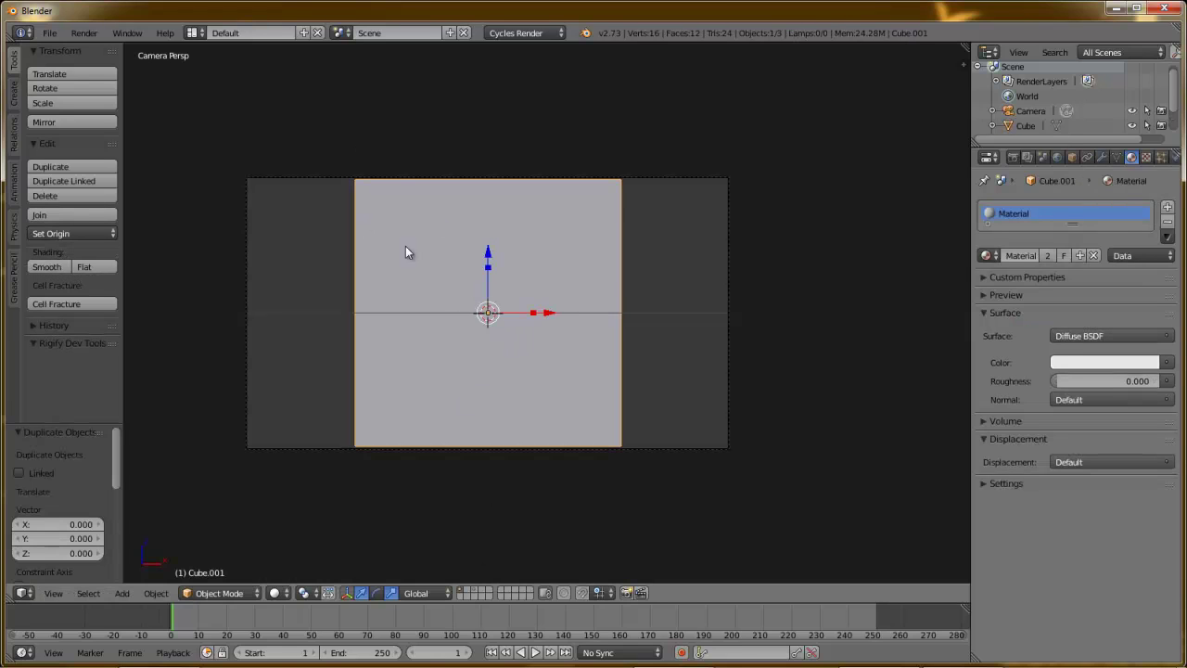
pyautogui.write('s.3')
pyautogui.press('Return')
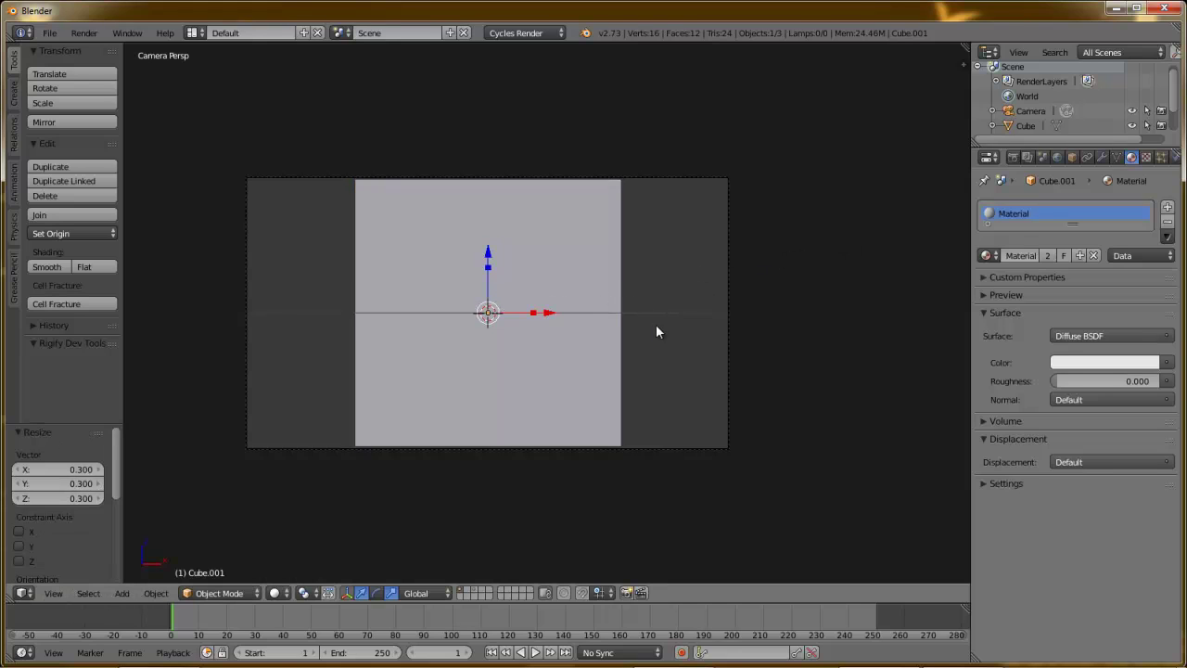
# Move the small copy about -1.67 along Y, placing it in front of the large panel as seen from the camera
pyautogui.press('KP_3')
pyautogui.scroll(-4, 470, 324)
pyautogui.moveTo(781, 318); pyautogui.dragTo(690, 320)
pyautogui.scroll(-3, 690, 320)
pyautogui.press('KP_0')
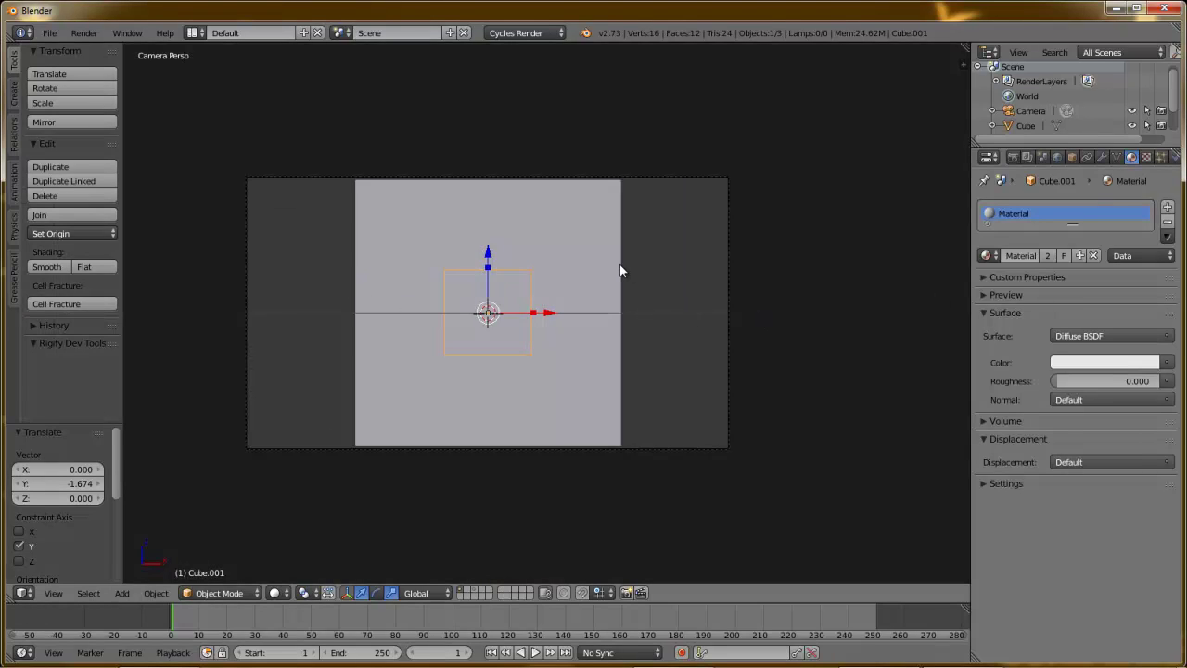
# Move the small panel to layer 2 and show layers 1 and 2 together
pyautogui.press('m')
pyautogui.press('2')
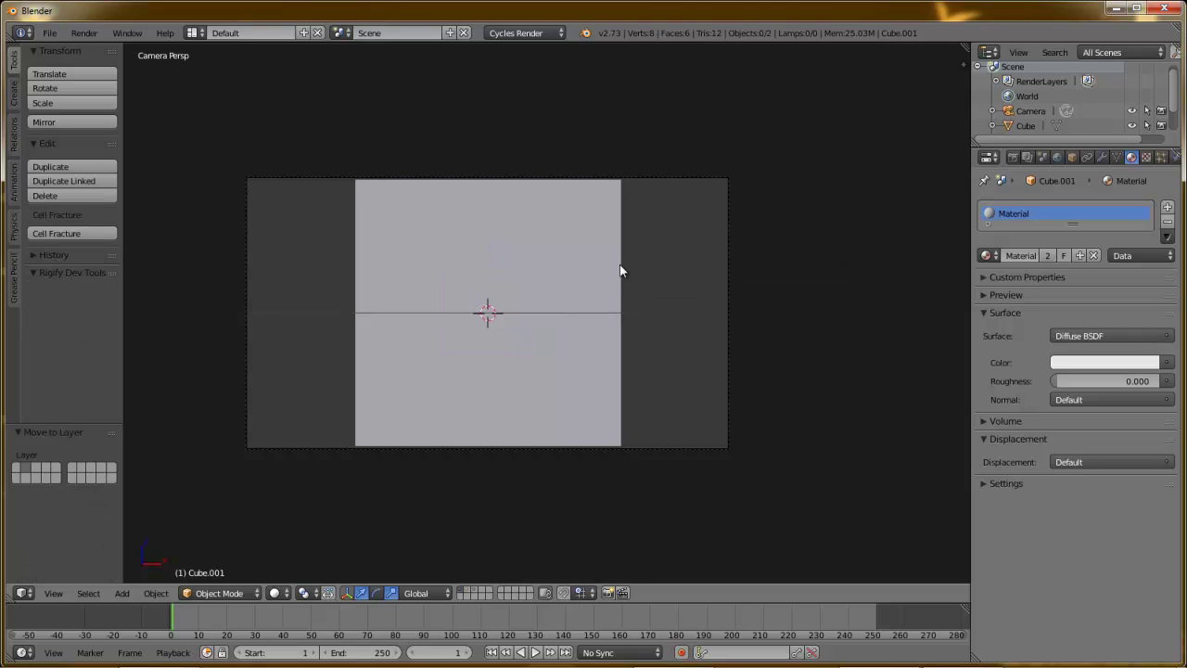
pyautogui.keyDown('shift'); pyautogui.click(469, 592); pyautogui.keyUp('shift')
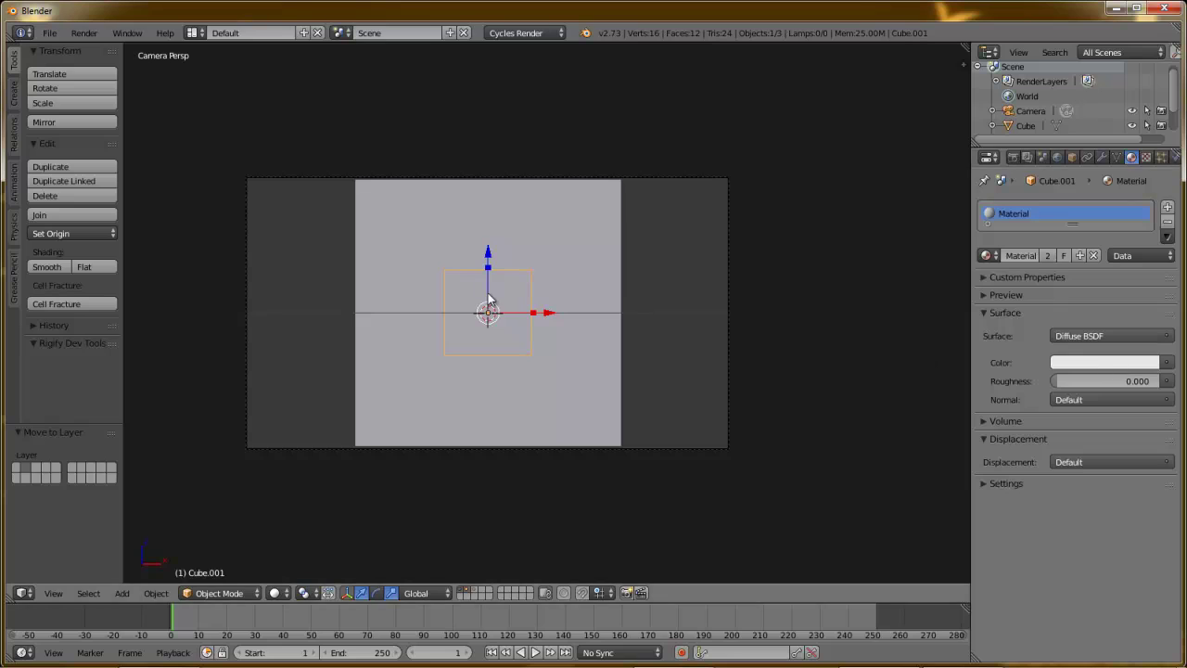
# Set the small panel's diffuse color to bright blue and render a test image before returning to the 3D scene
pyautogui.click(1077, 357)
pyautogui.moveTo(1087, 200); pyautogui.dragTo(1141, 152)
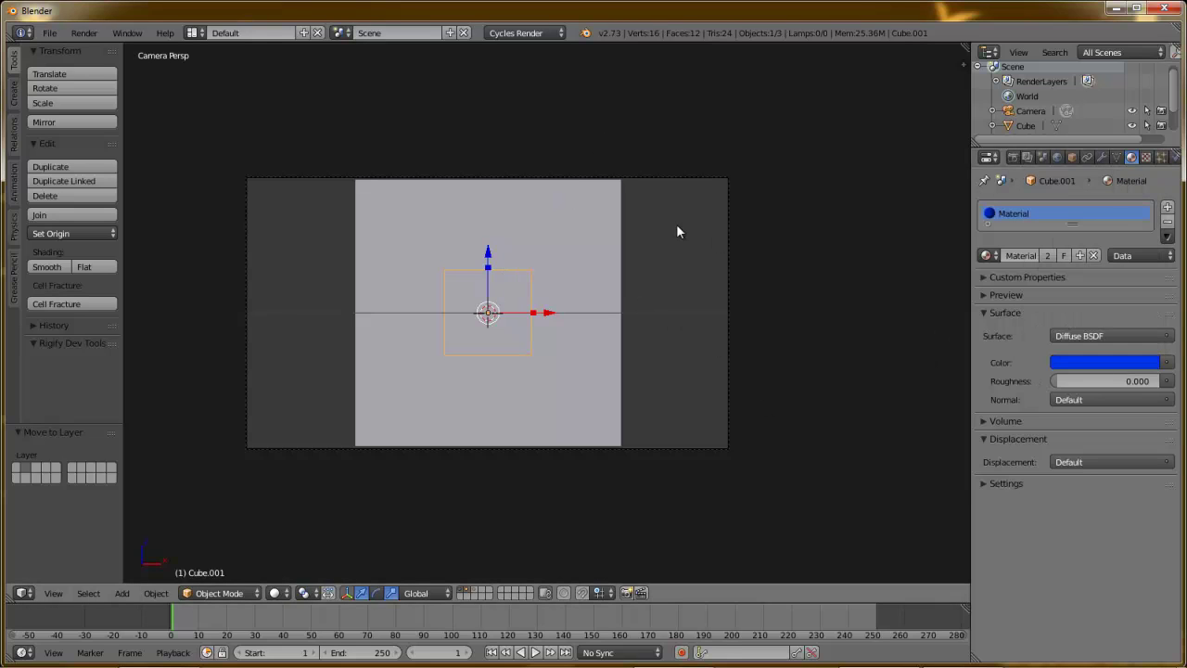
pyautogui.press('F12')
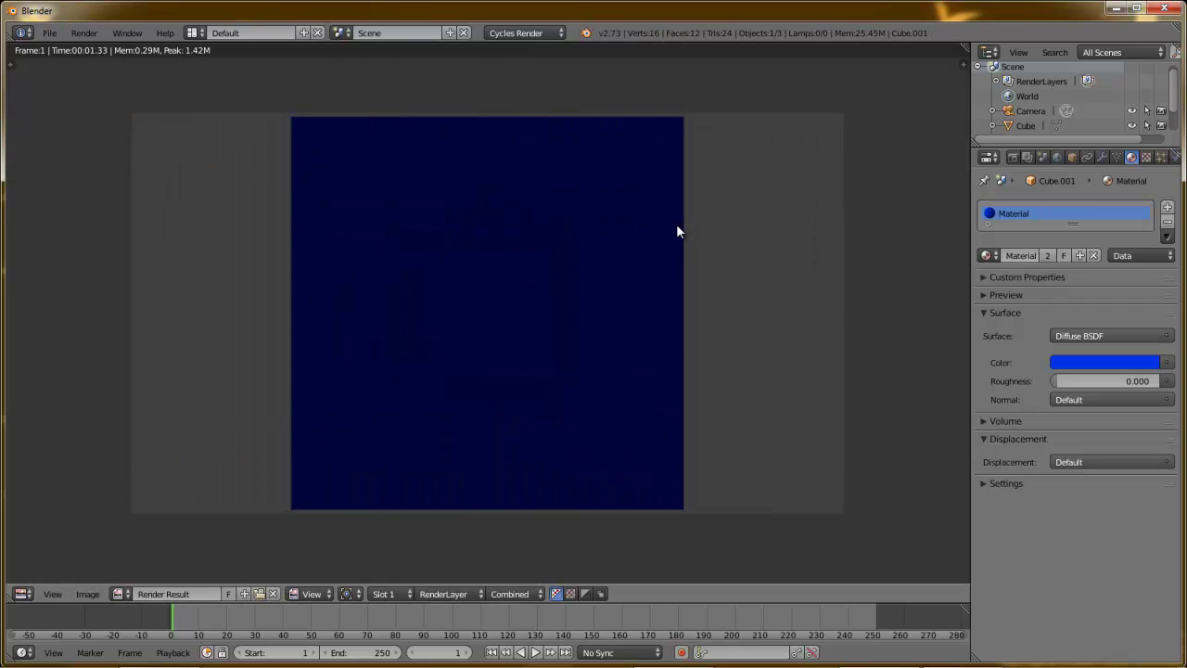
pyautogui.press('Escape')
# Make the small panel's blue material single-user, and replace the large panel's material with a new default white one
pyautogui.click(1051, 256)
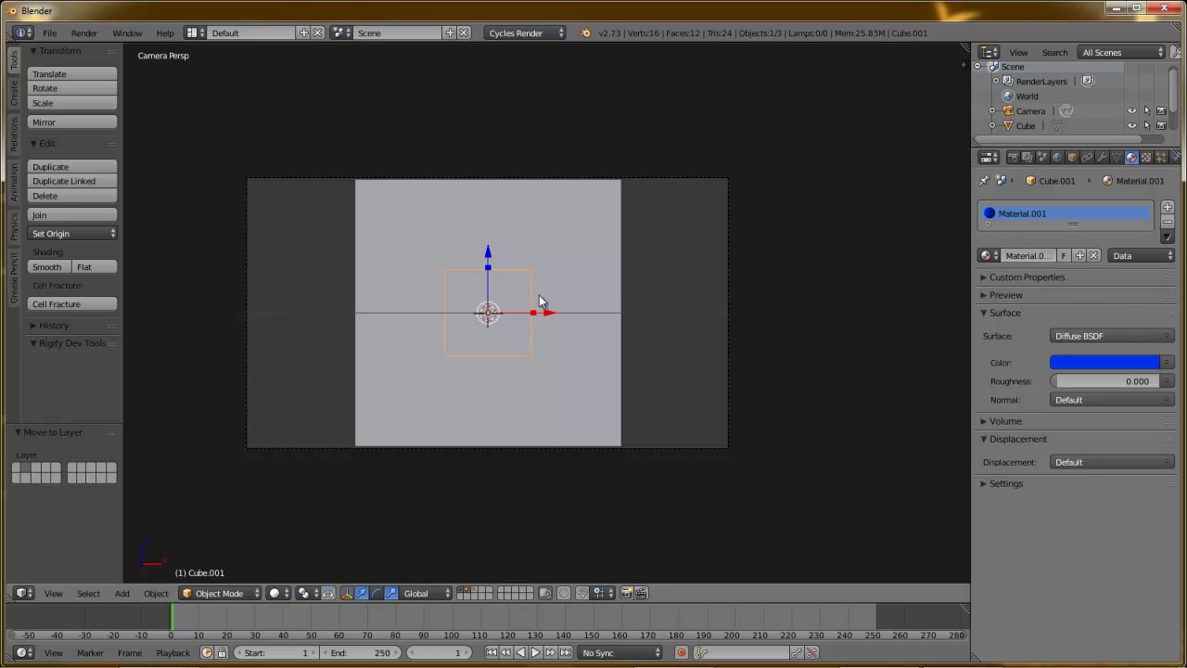
pyautogui.rightClick(553, 250)
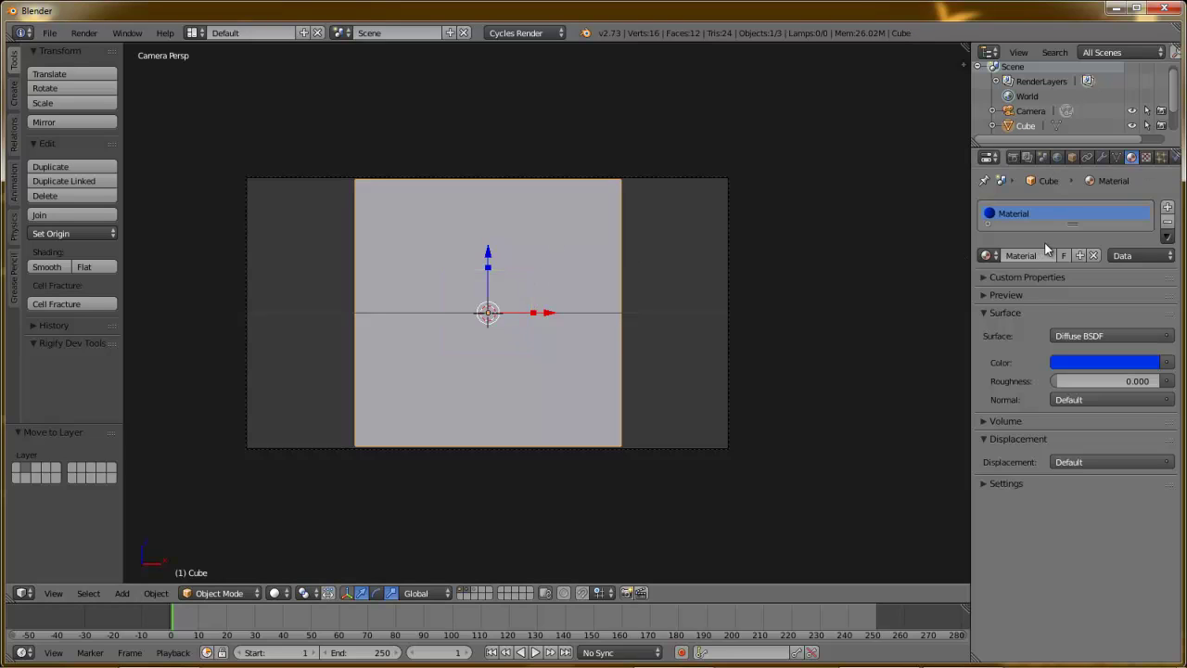
pyautogui.click(1167, 229)
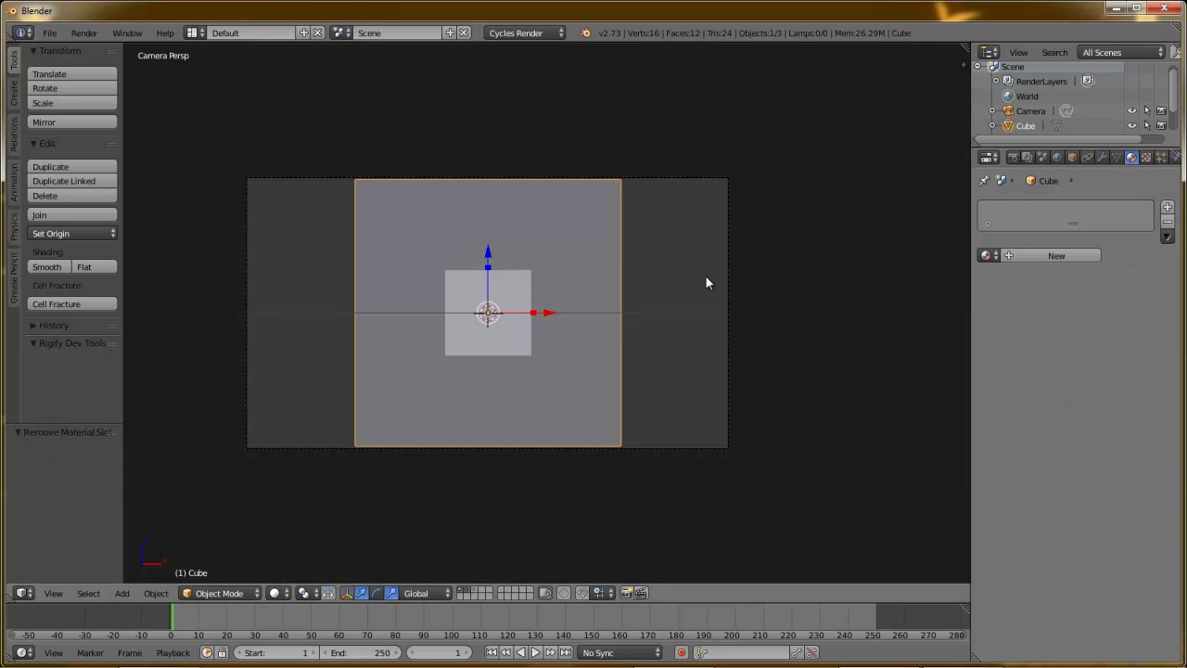
pyautogui.click(1005, 255)
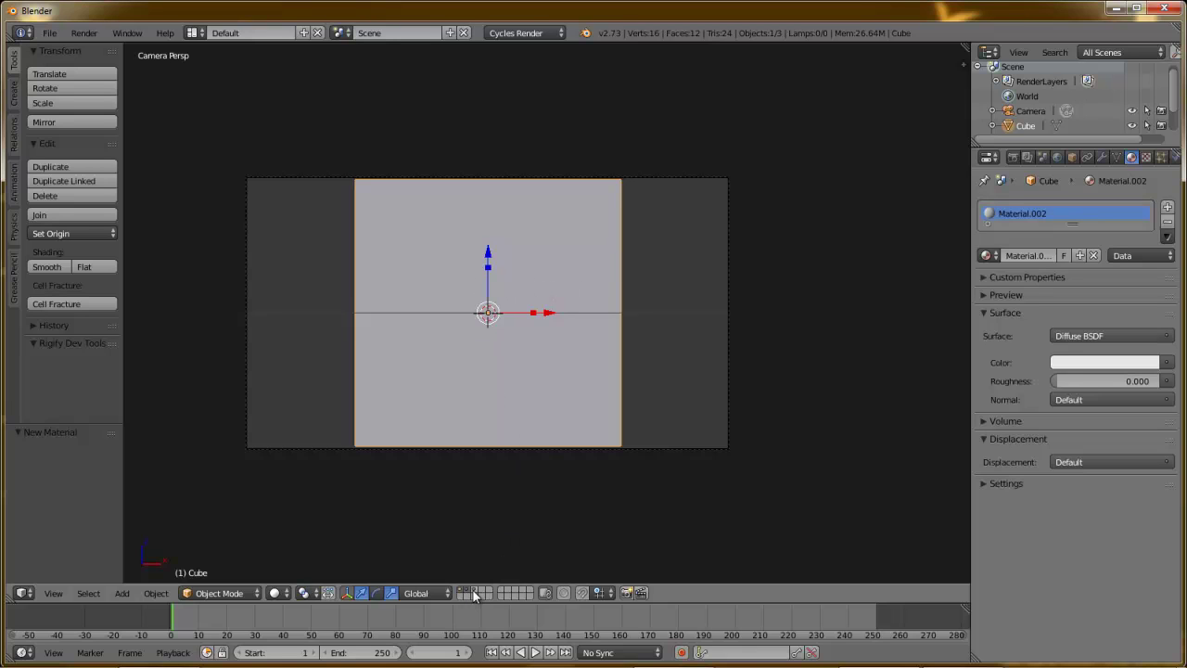
# Render layers 1 and 2, then make the lamp's layer 3 visible as well and render again
pyautogui.press('F12')
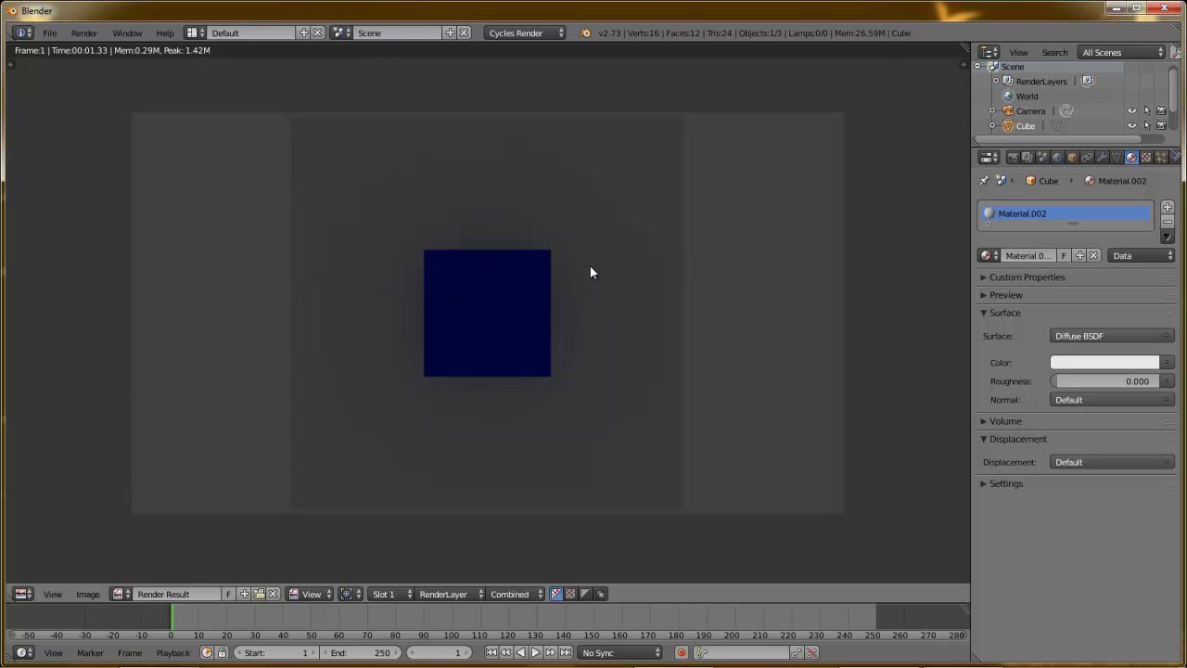
pyautogui.press('Escape')
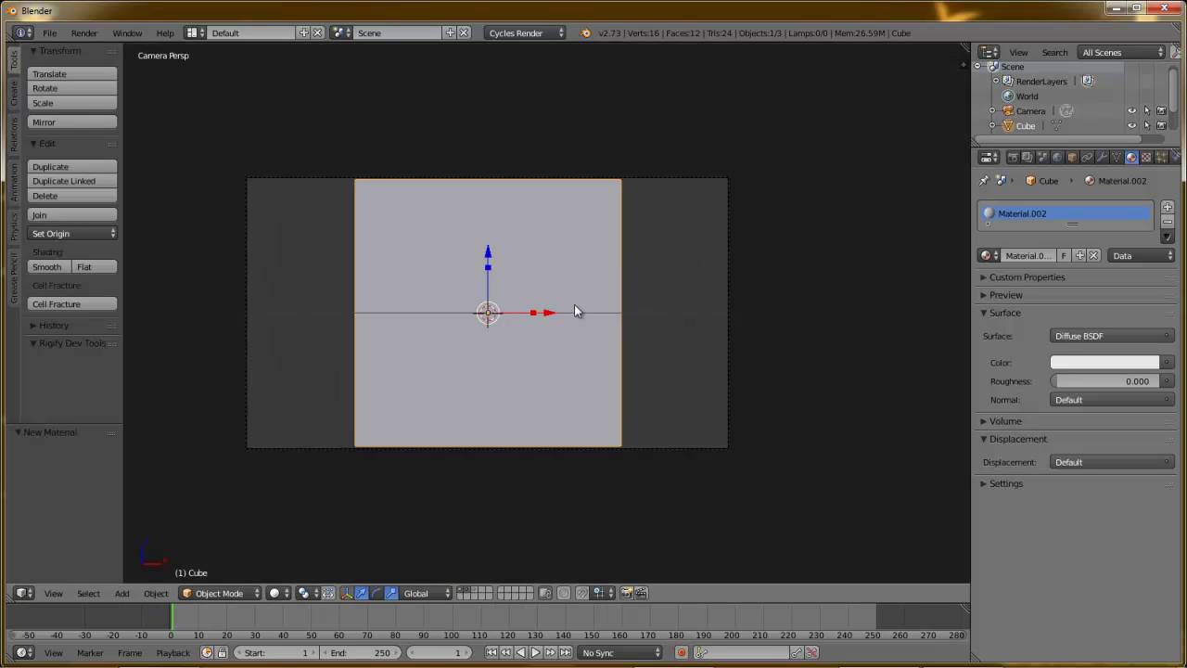
pyautogui.keyDown('shift'); pyautogui.click(473, 590); pyautogui.keyUp('shift')
pyautogui.press('F12')
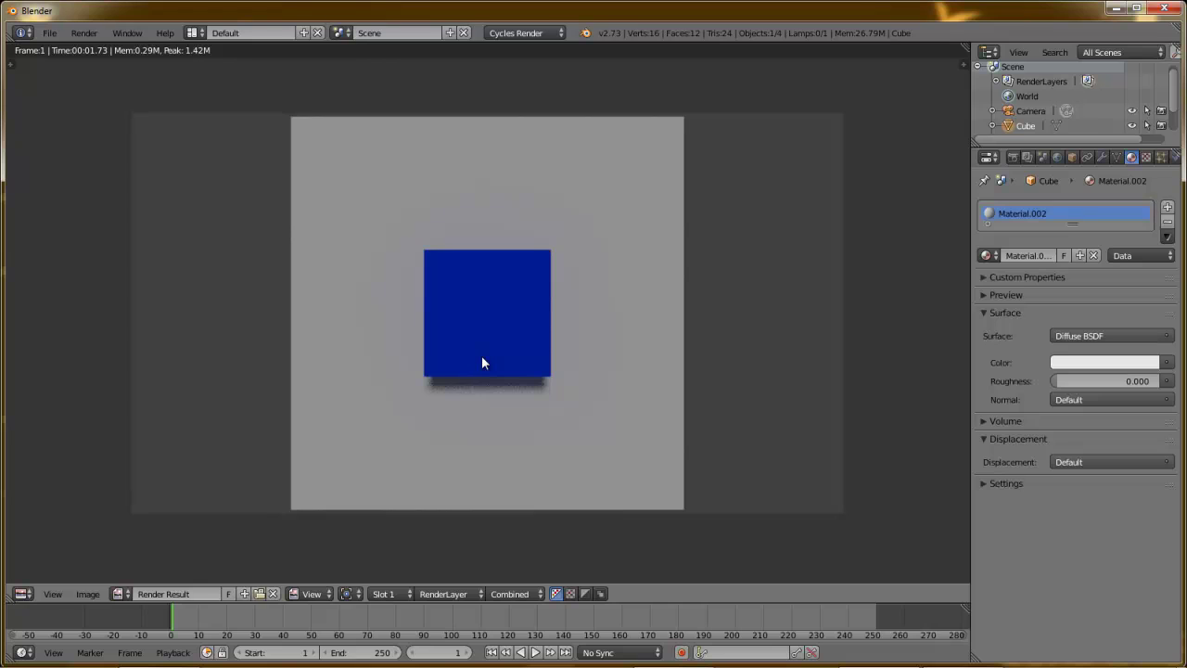
pyautogui.press('Escape')
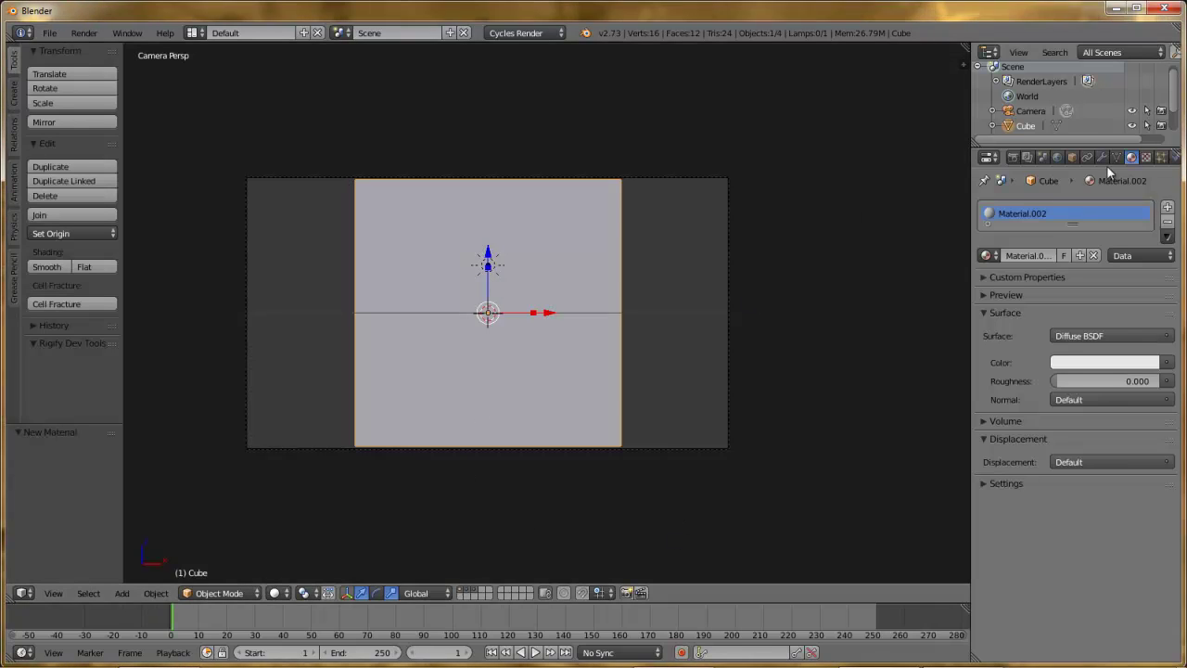
# Render with only layer 1 included in the render layer, then exclude layer 2 and render again
pyautogui.click(1029, 158)
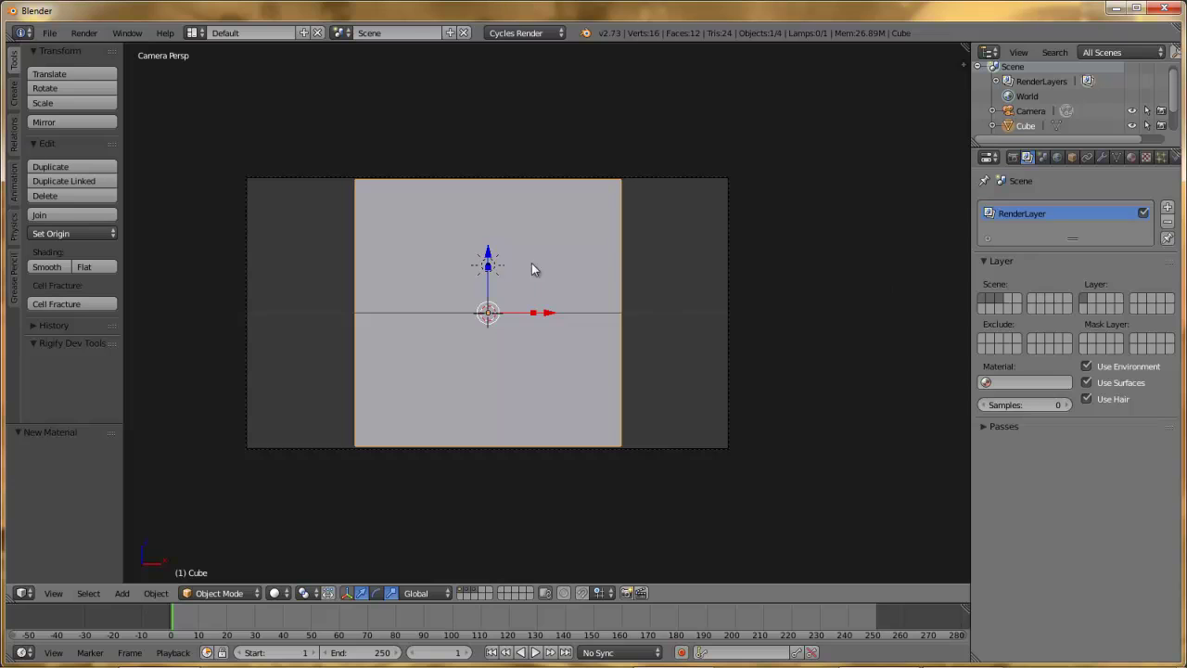
pyautogui.press('F12')
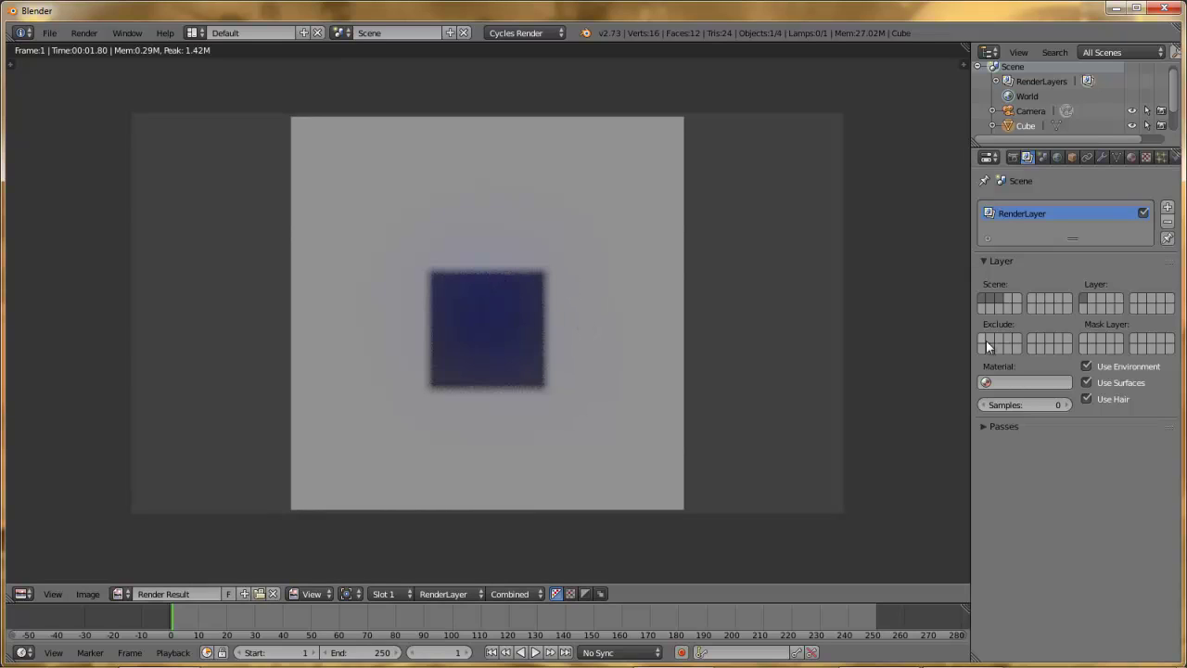
pyautogui.press('F12')
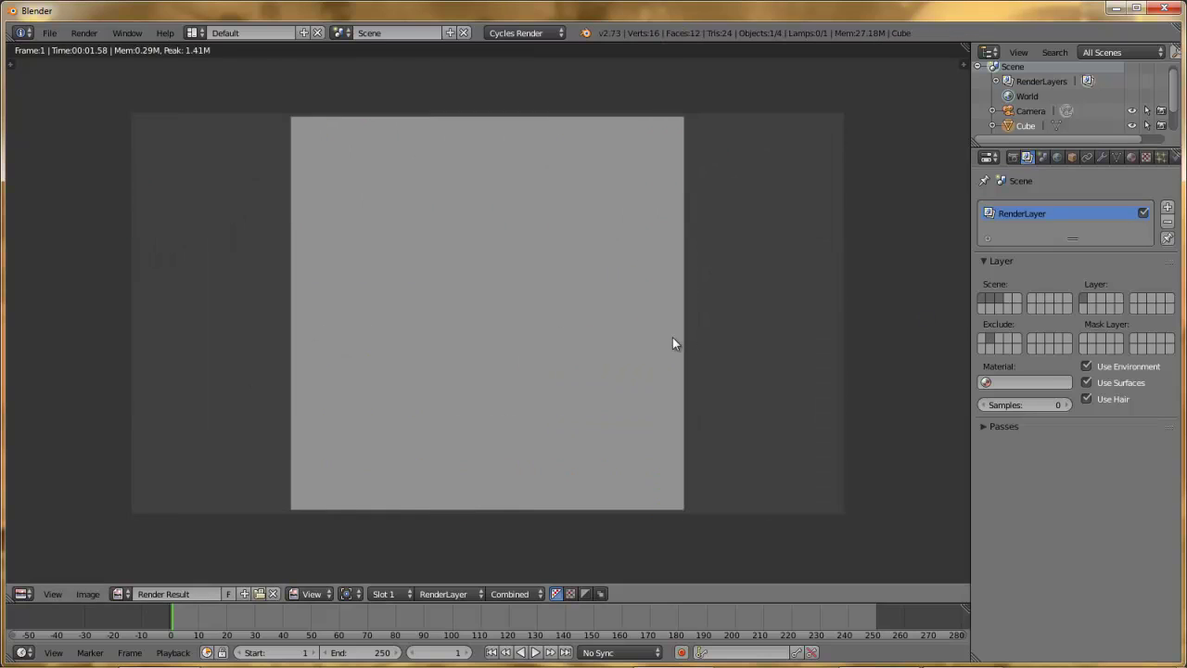
pyautogui.click(984, 338)
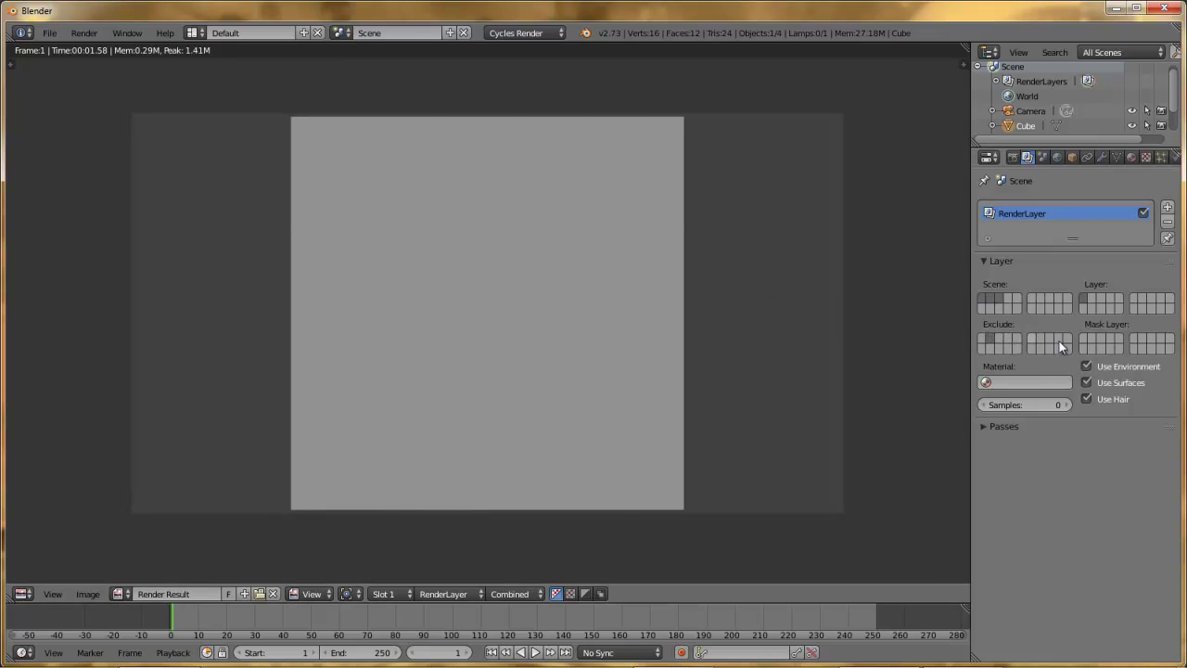
pyautogui.press('Escape')
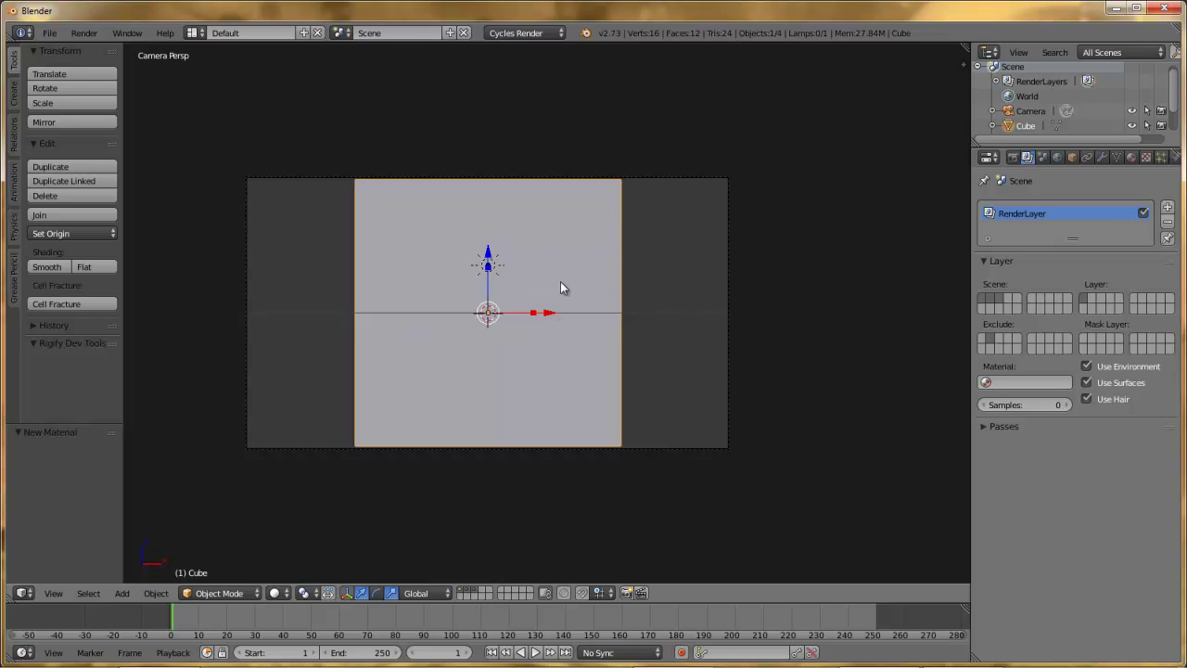
# Set layer 2 as a mask layer in the render layer settings and render the result
pyautogui.press('F12')
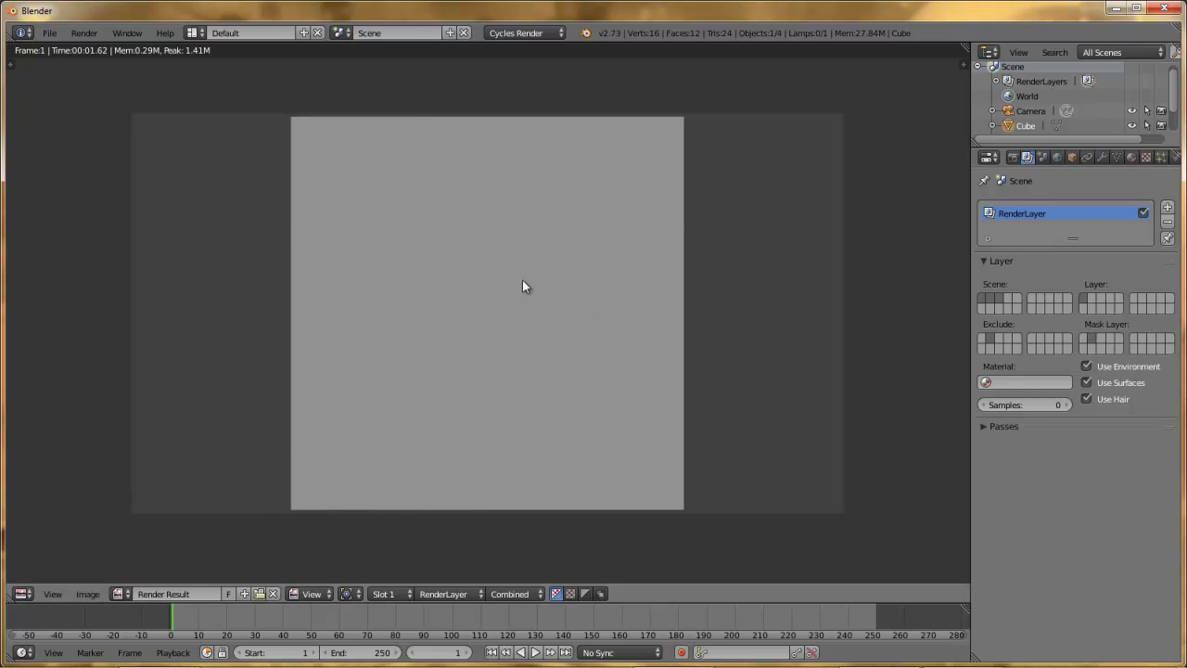
pyautogui.press('F12')
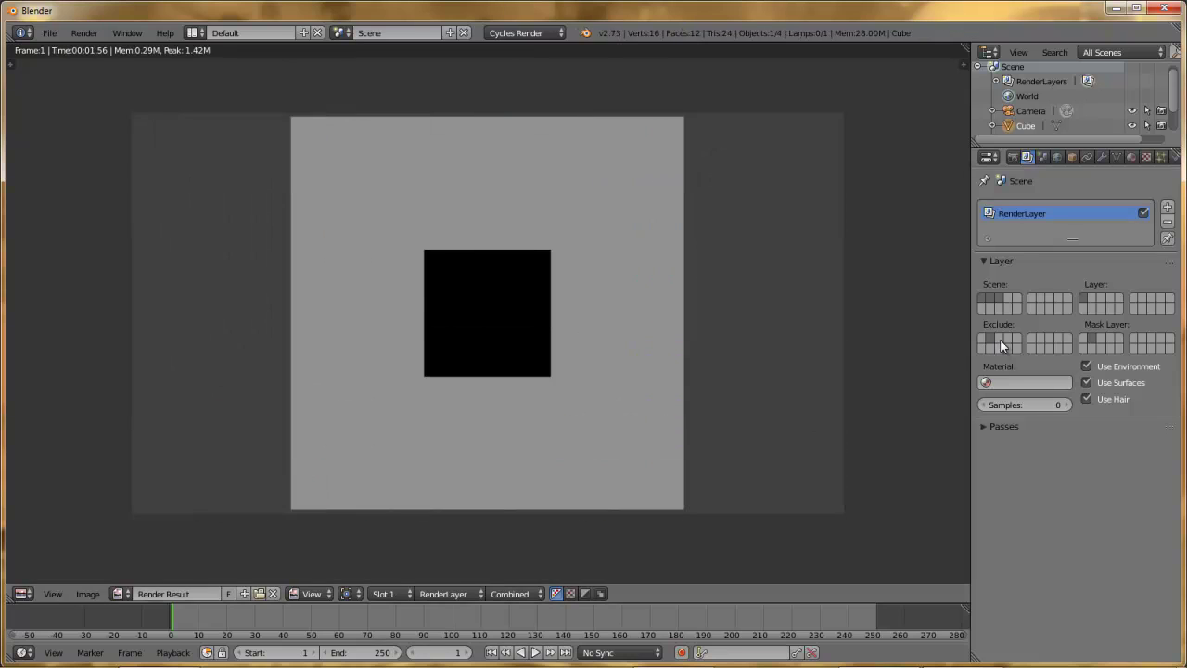
pyautogui.click(991, 340)
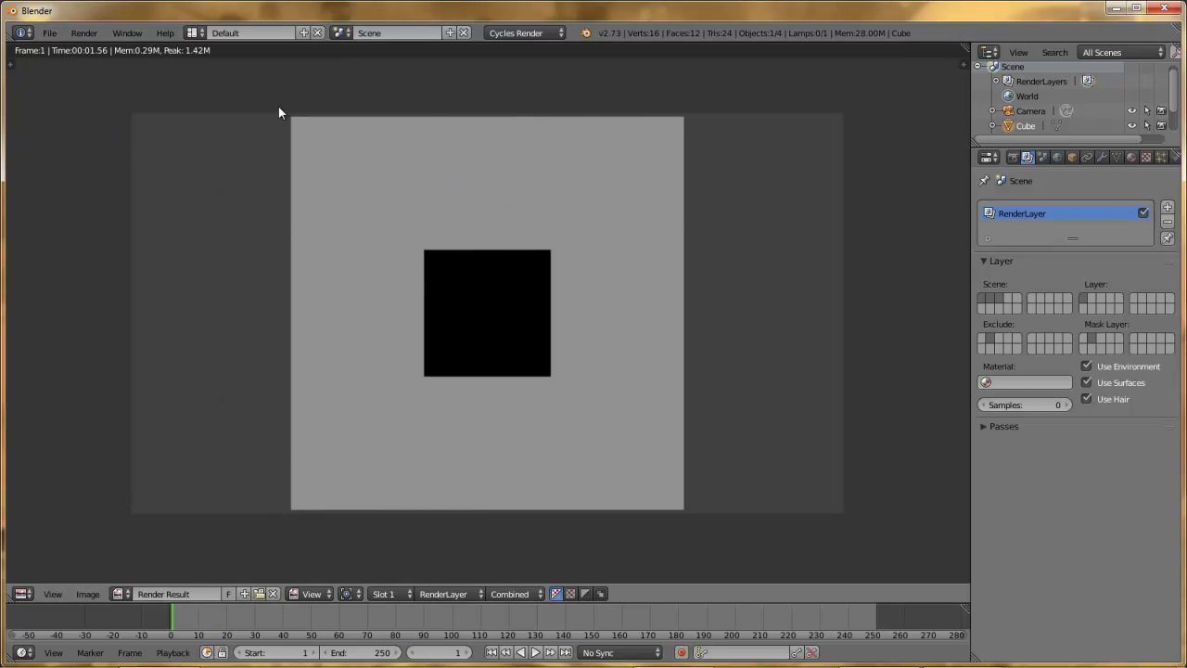
pyautogui.press('Escape')
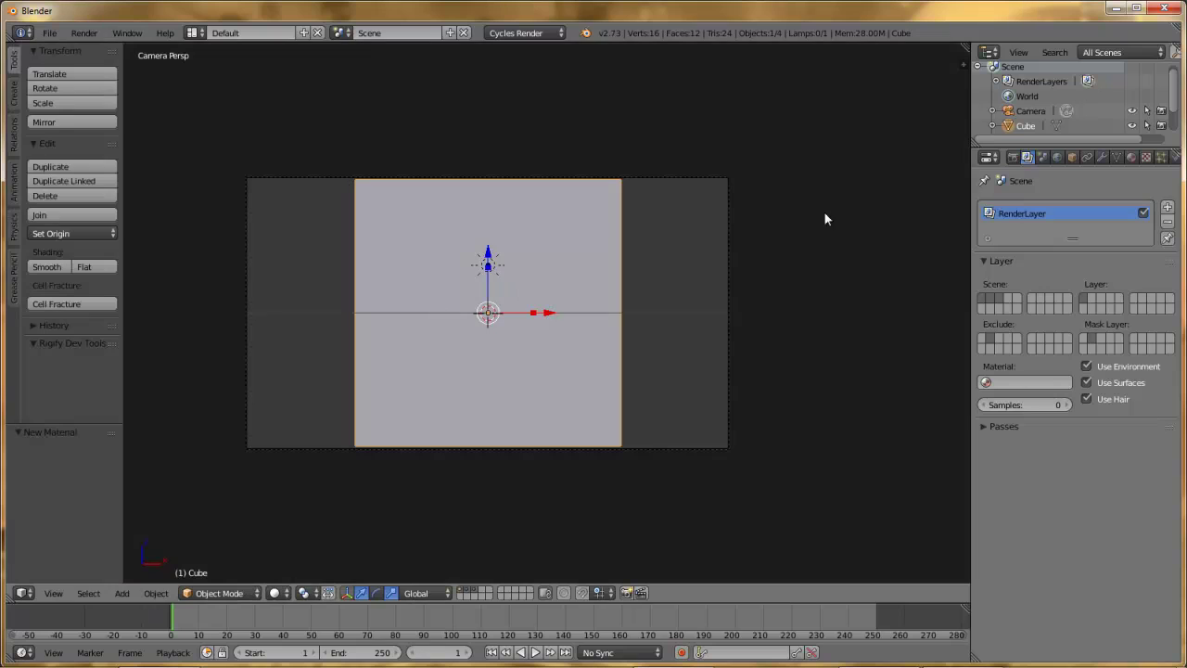
# Render the masked scene with a transparent film background, and bring back the render layer settings and 3D scene
pyautogui.click(1013, 158)
pyautogui.scroll(-4, 1014, 448)
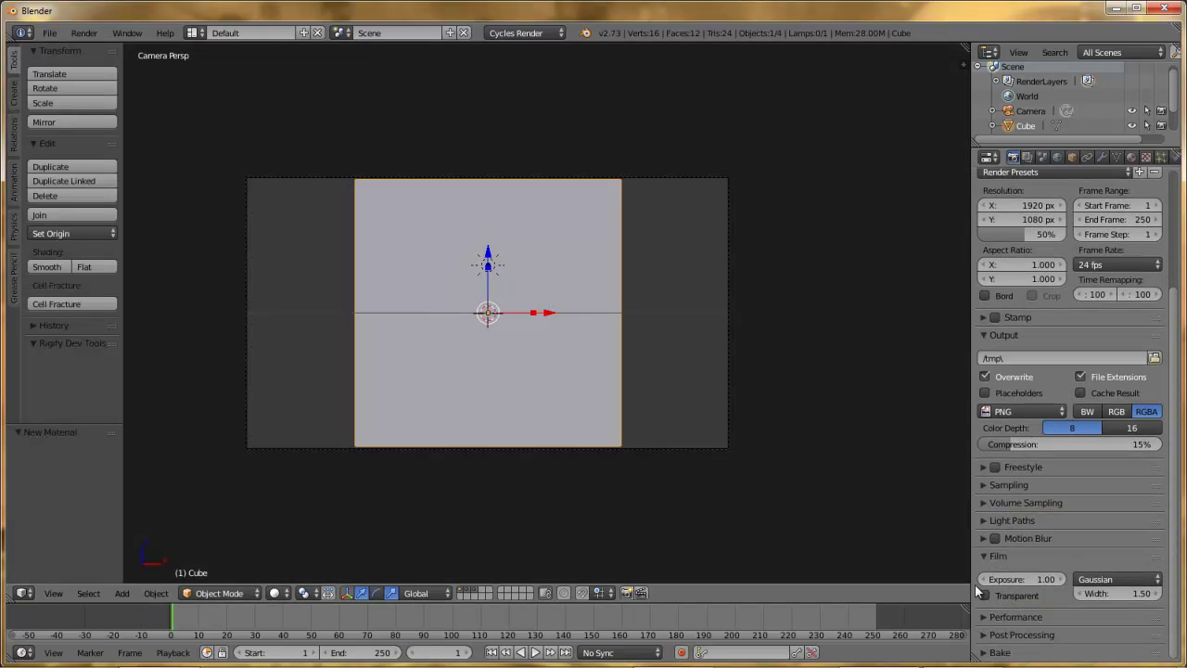
pyautogui.scroll(2, 1011, 561)
pyautogui.scroll(-2, 1025, 577)
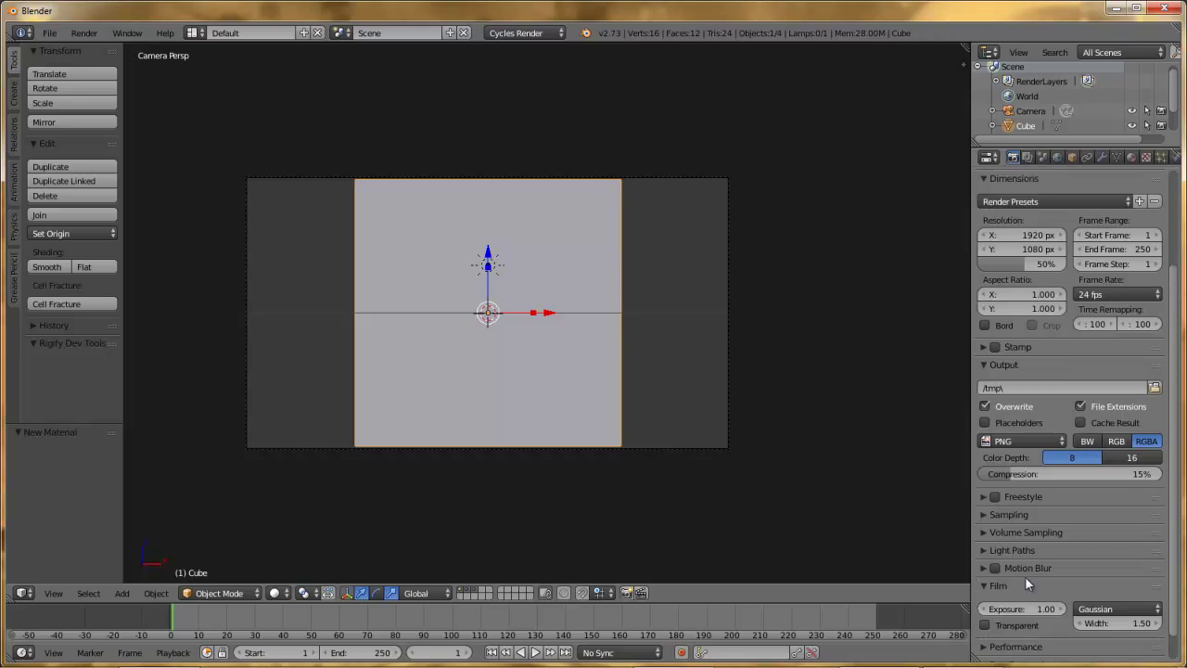
pyautogui.click(986, 595)
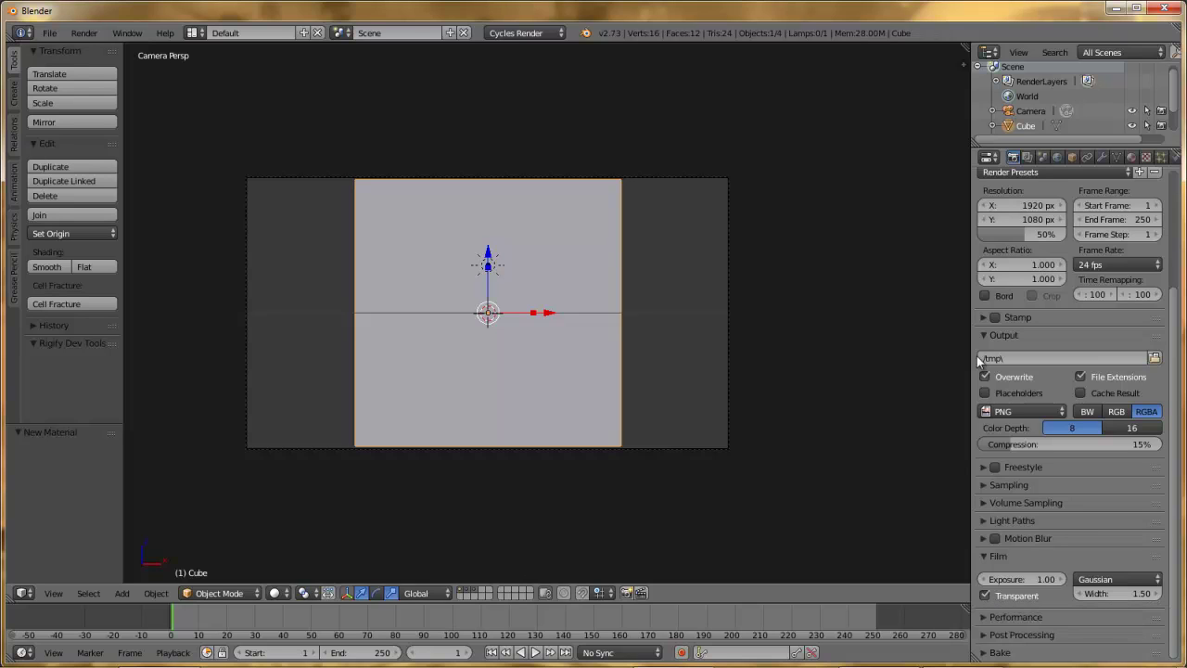
pyautogui.press('F12')
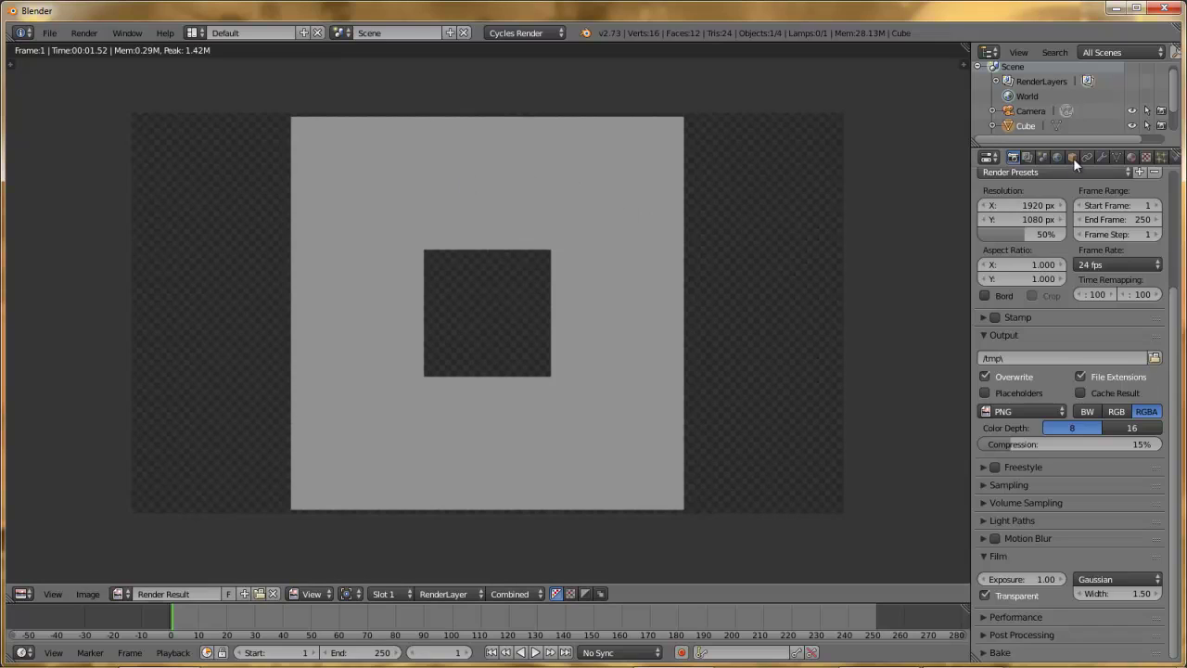
pyautogui.click(1026, 157)
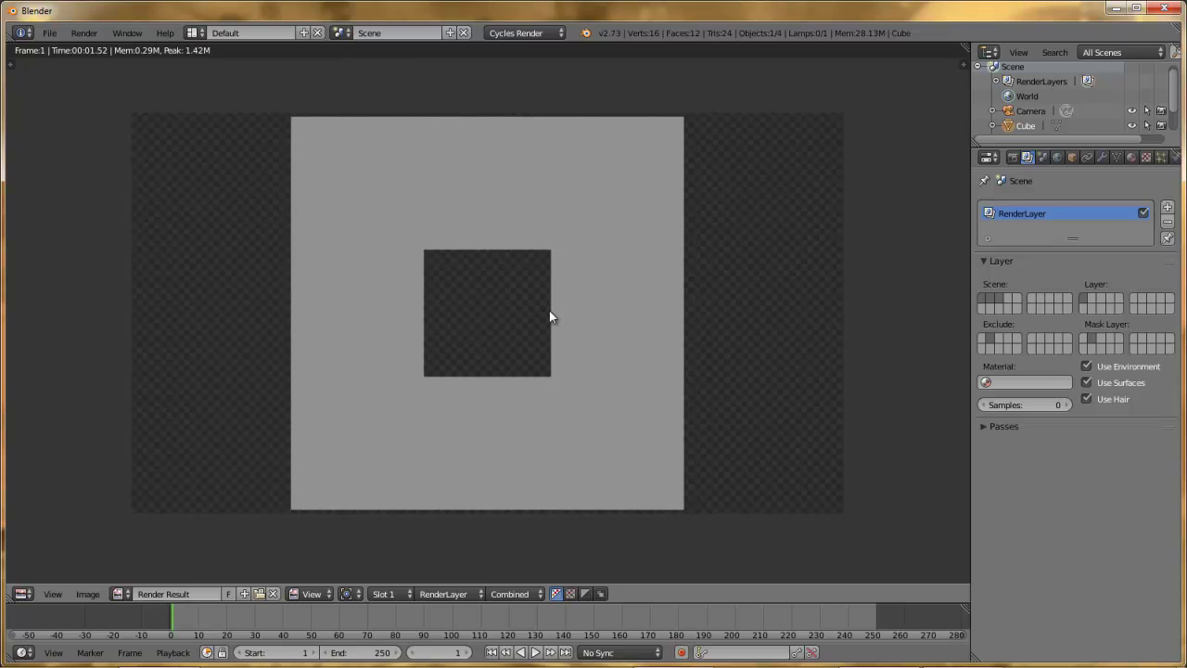
pyautogui.press('Escape')
# Move the small panel about 5.16 along Y, behind the large panel, and render to test the mask
pyautogui.moveTo(565, 294); pyautogui.dragTo(449, 331, button='middle')
pyautogui.rightClick(565, 269)
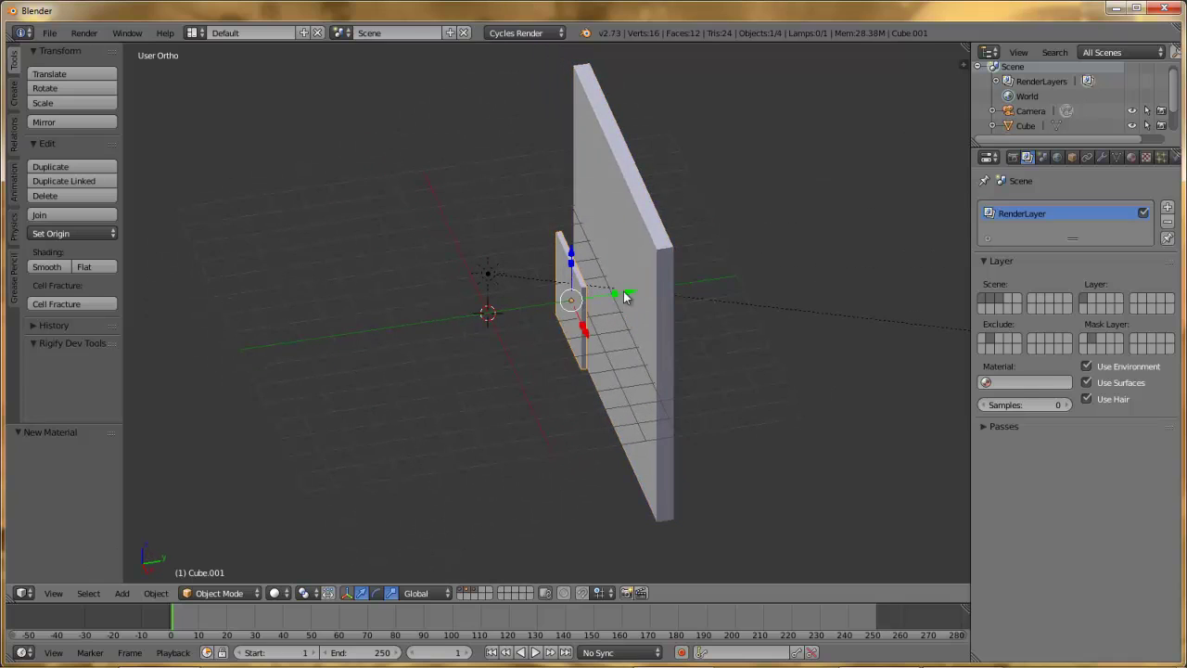
pyautogui.moveTo(631, 295); pyautogui.dragTo(792, 281)
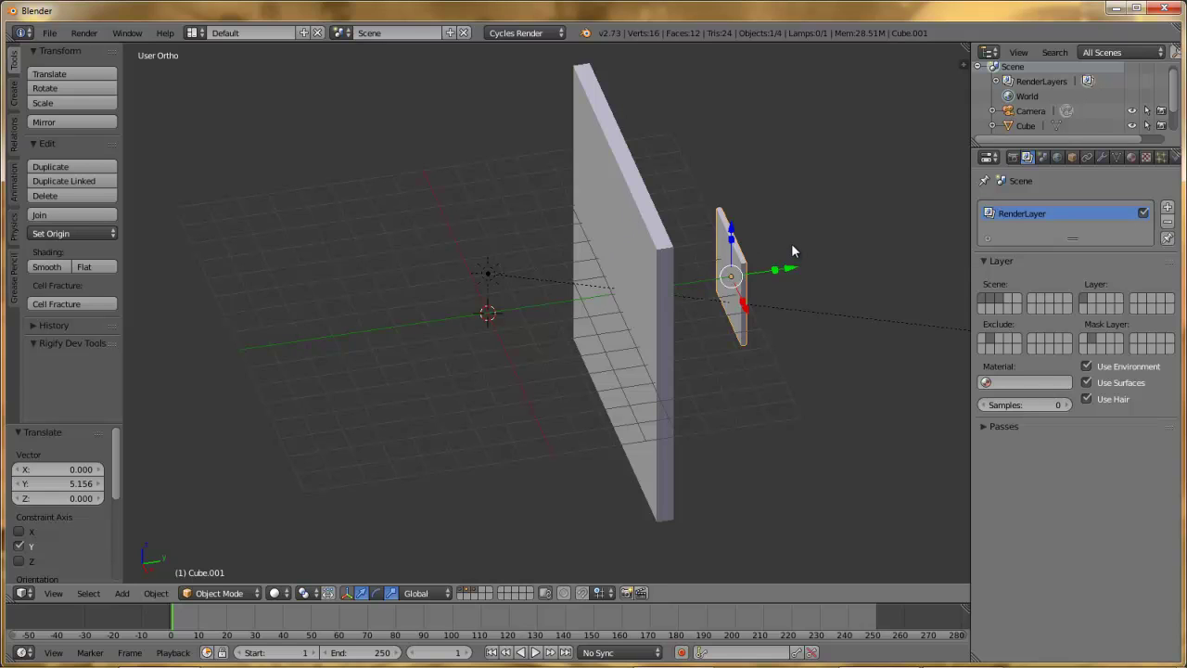
pyautogui.press('F12')
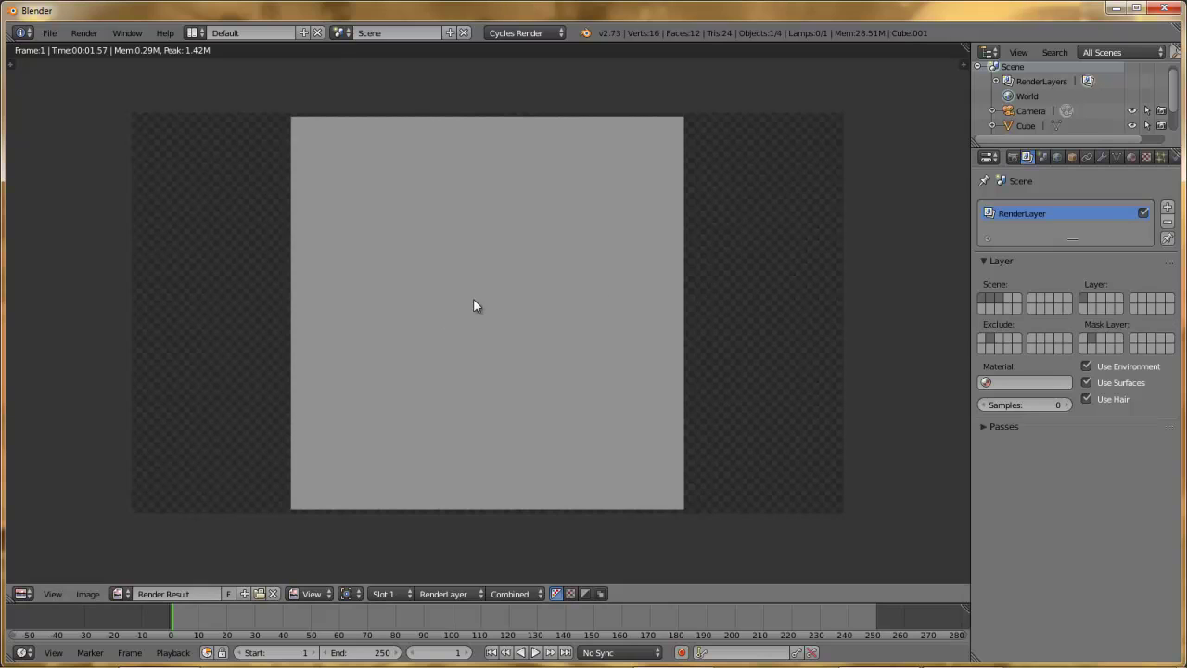
pyautogui.press('Escape')
# Move the small panel about -6.23 along Y, back in front of the large panel
pyautogui.moveTo(793, 270); pyautogui.dragTo(606, 343)
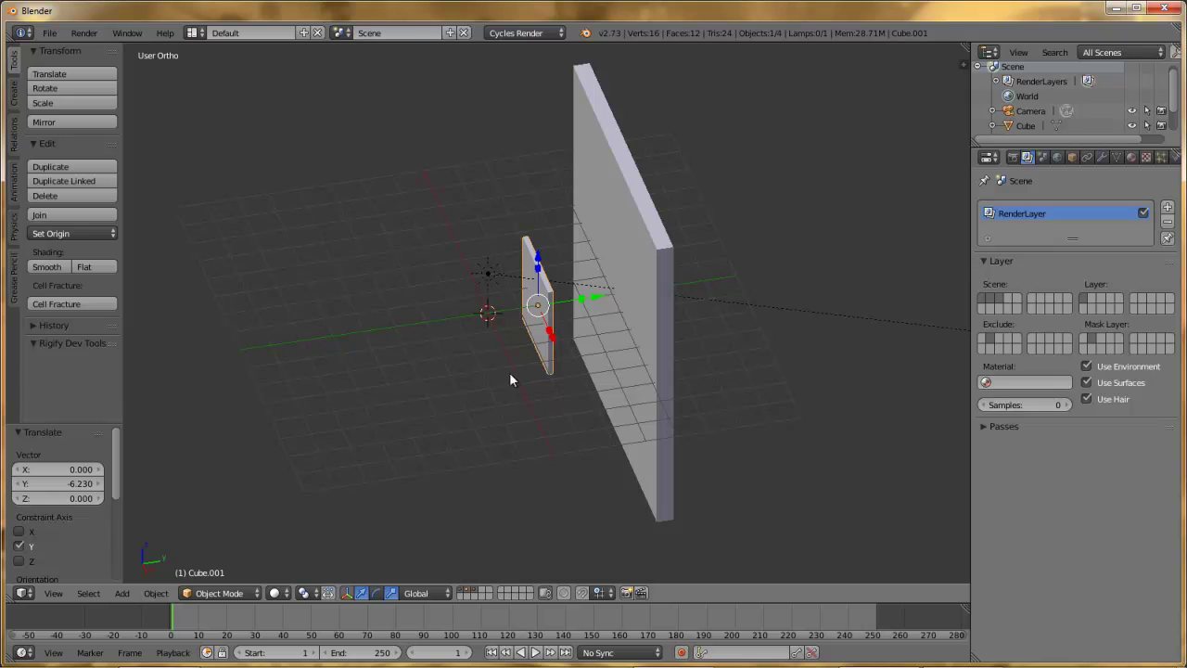
pyautogui.moveTo(491, 362); pyautogui.dragTo(576, 321, button='middle')
pyautogui.scroll(-2, 573, 322)
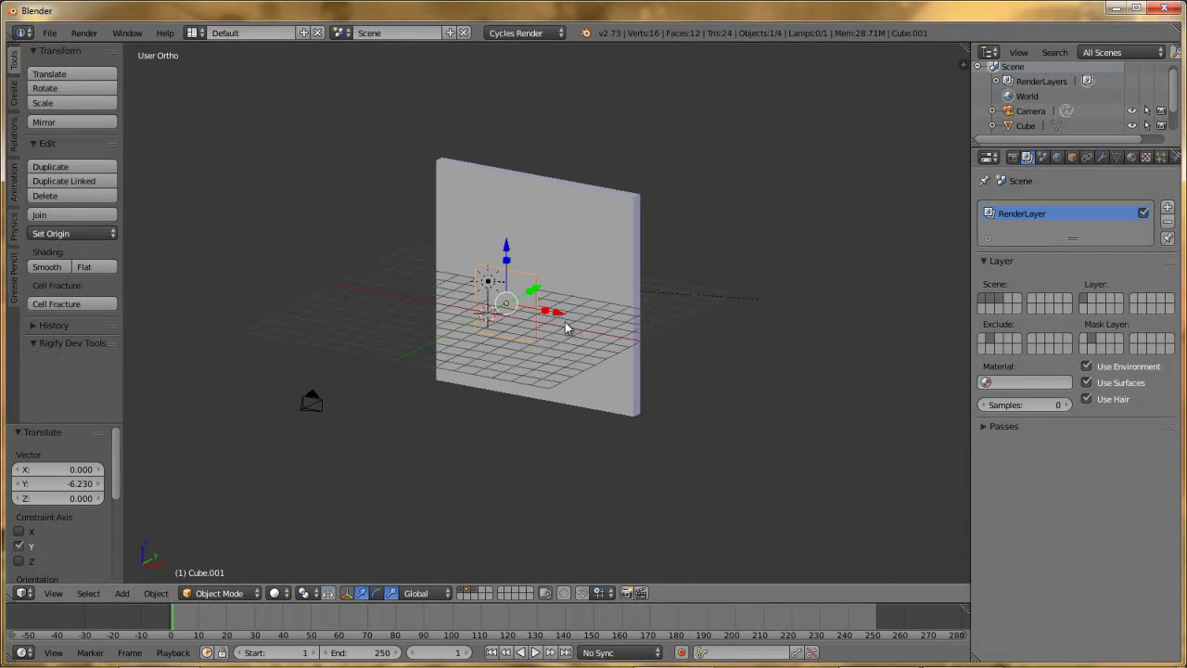